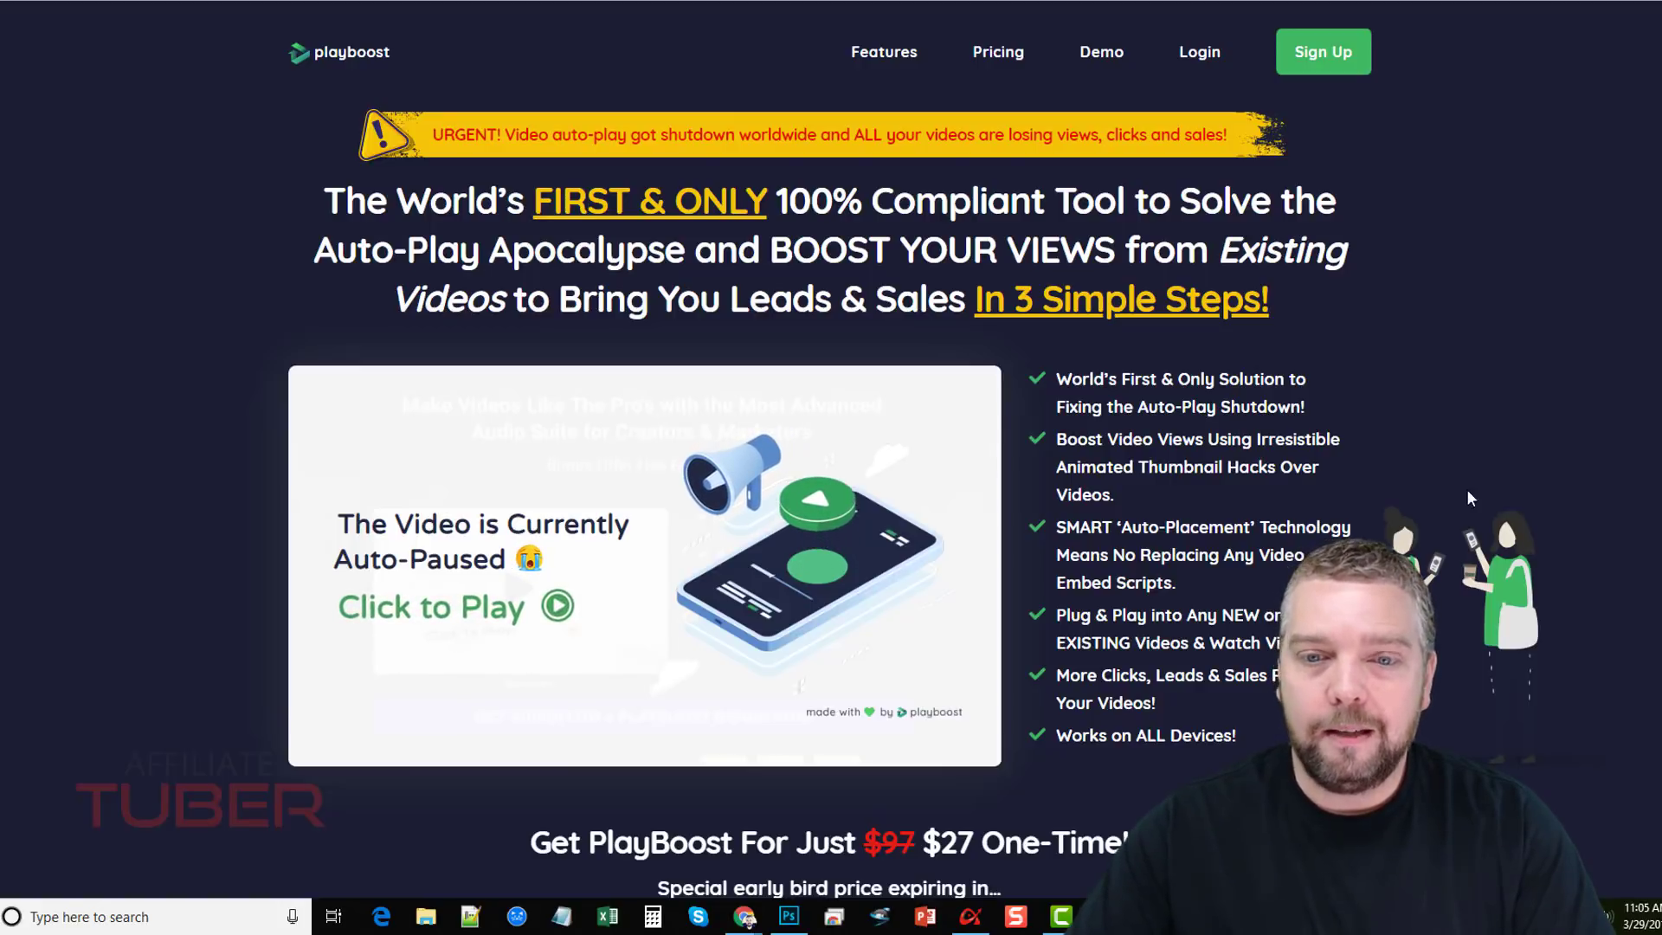
Scroll down to the $27 one-time price, the early-bird countdown and the GET PLAYBOOST NOW offer.
scroll(900, 729, down, 1)
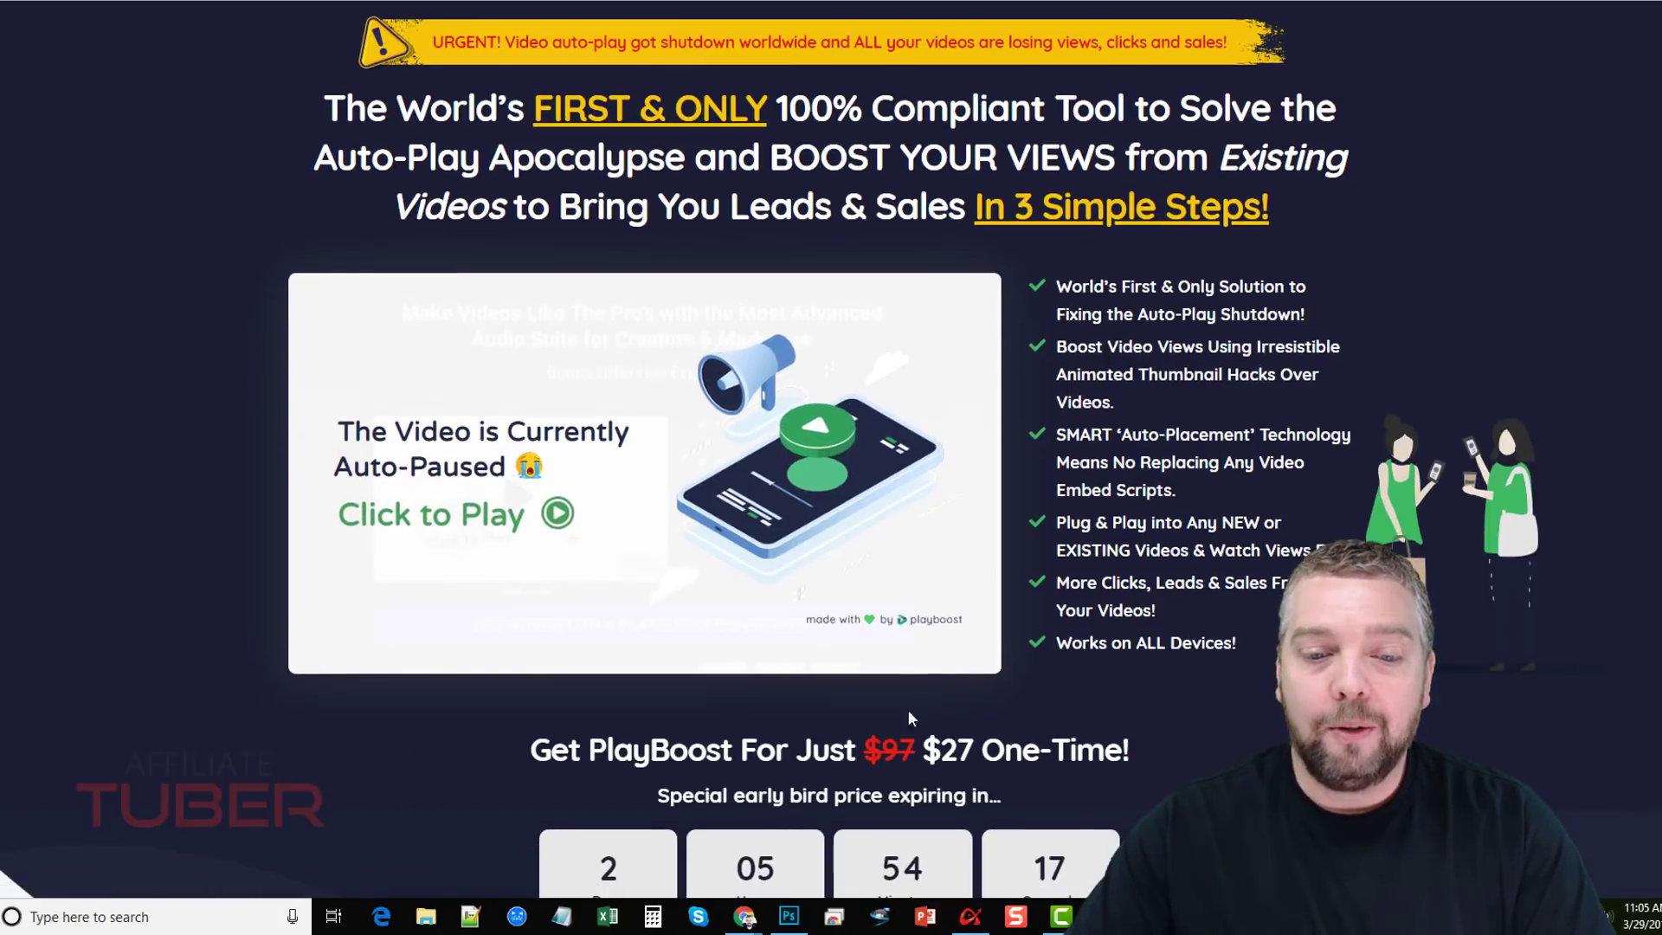
drag(940, 749, 955, 749)
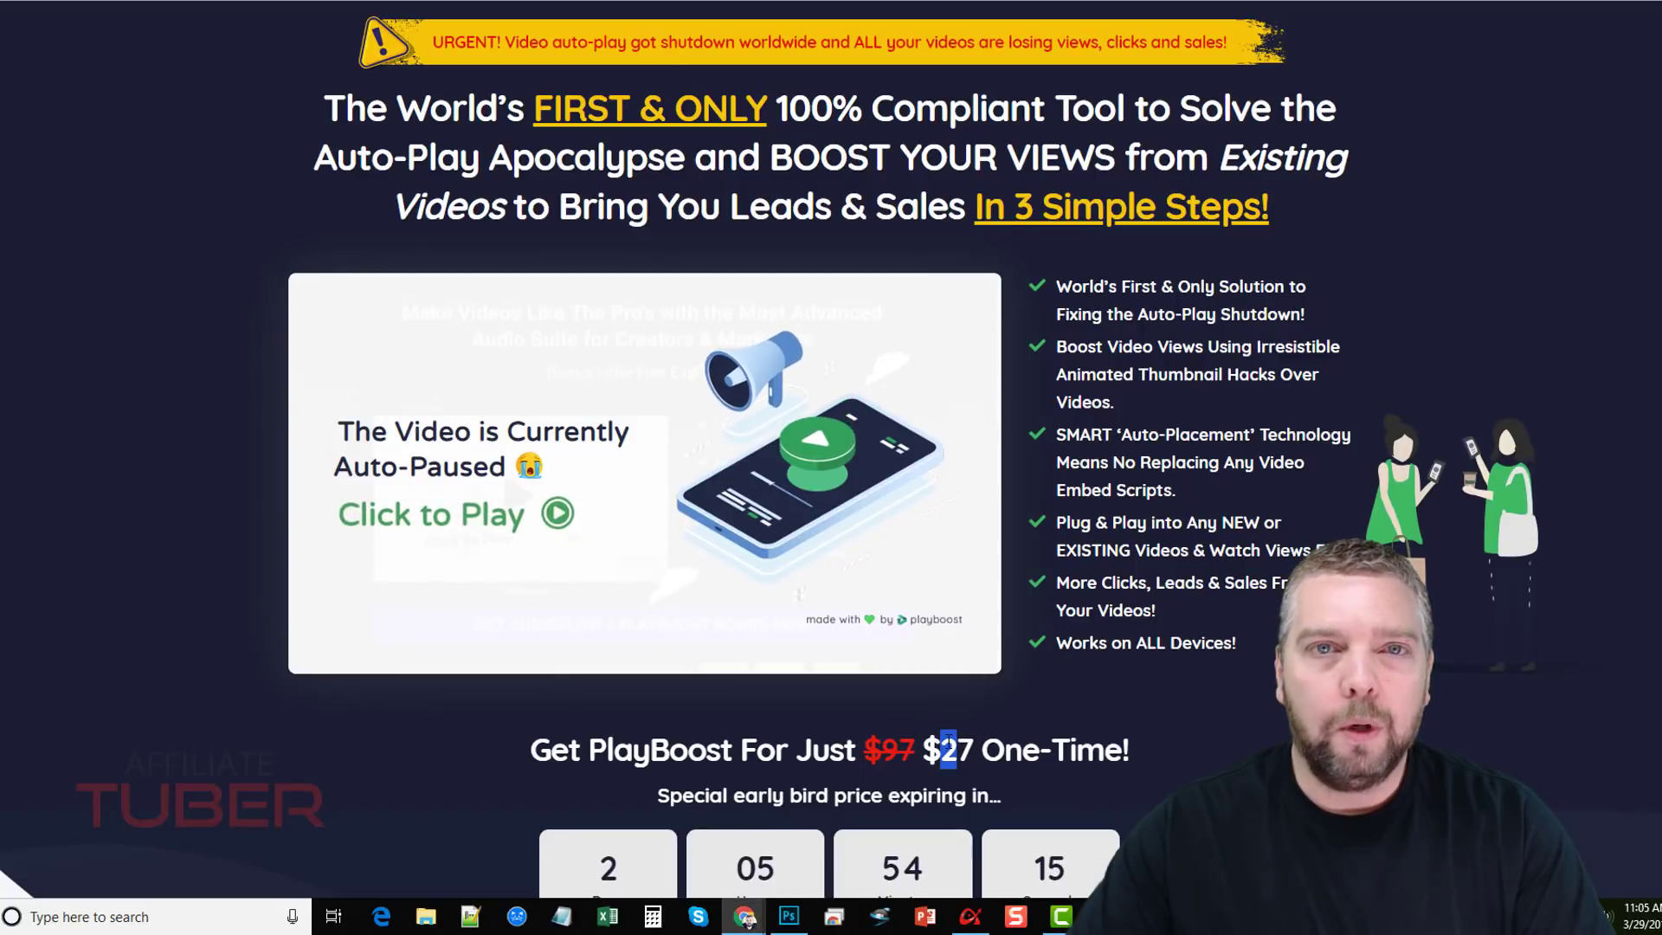
scroll(952, 743, down, 1)
scroll(956, 741, down, 2)
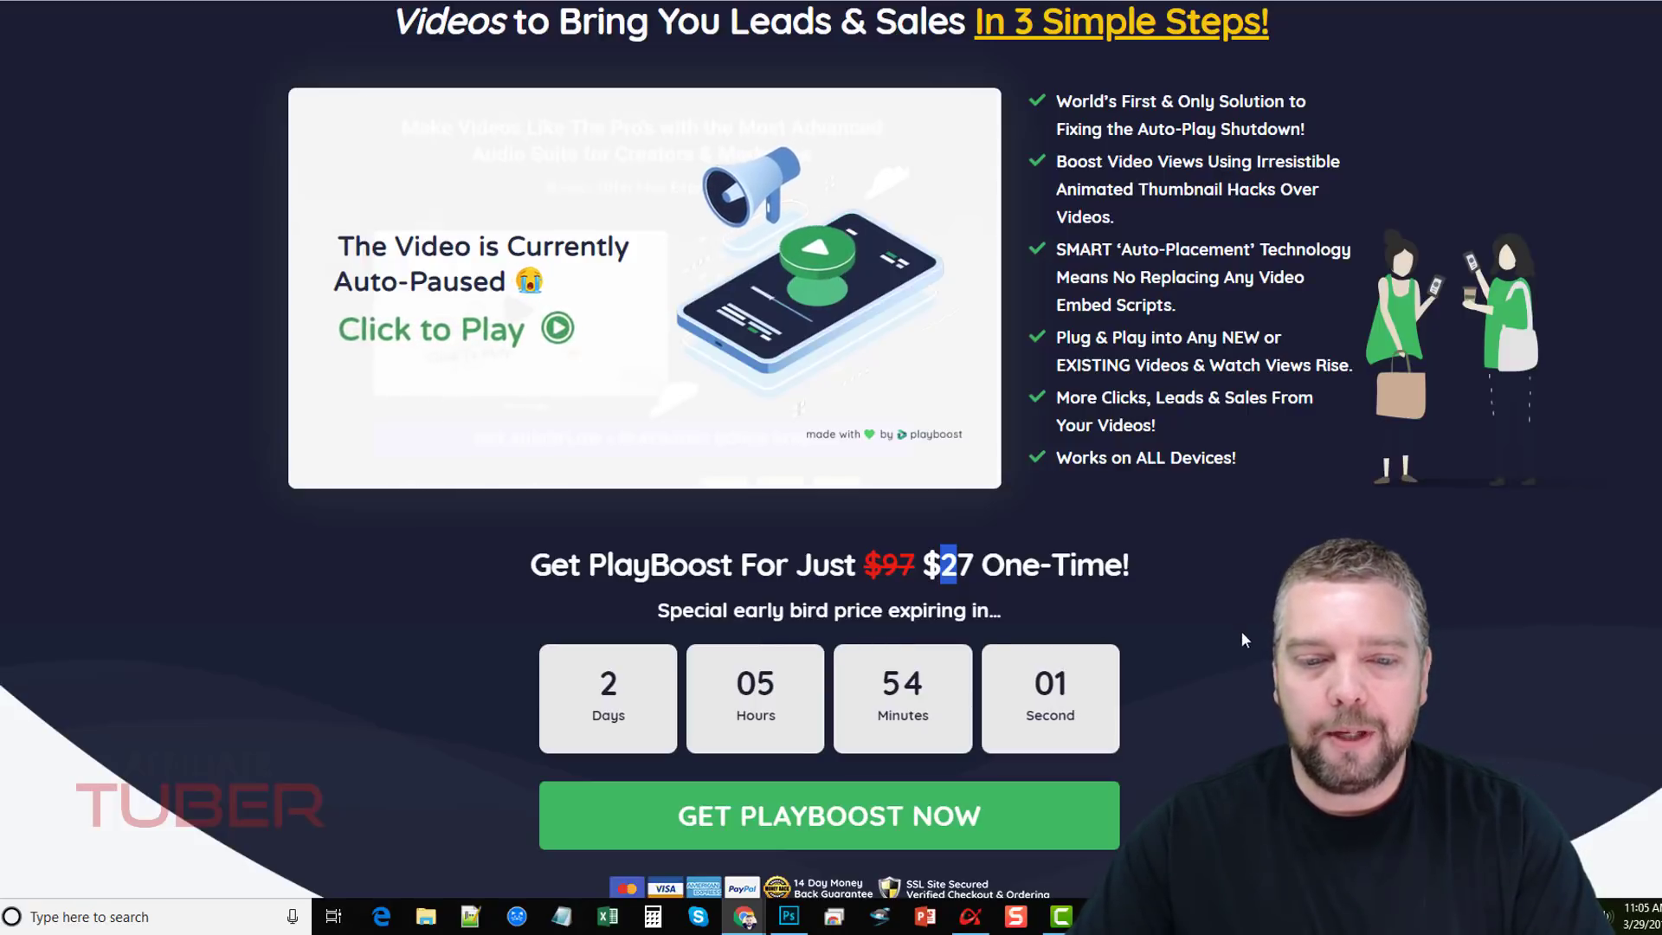
Scroll through the feature sections to the grid of example animated paused-video thumbnails.
scroll(1252, 646, down, 8)
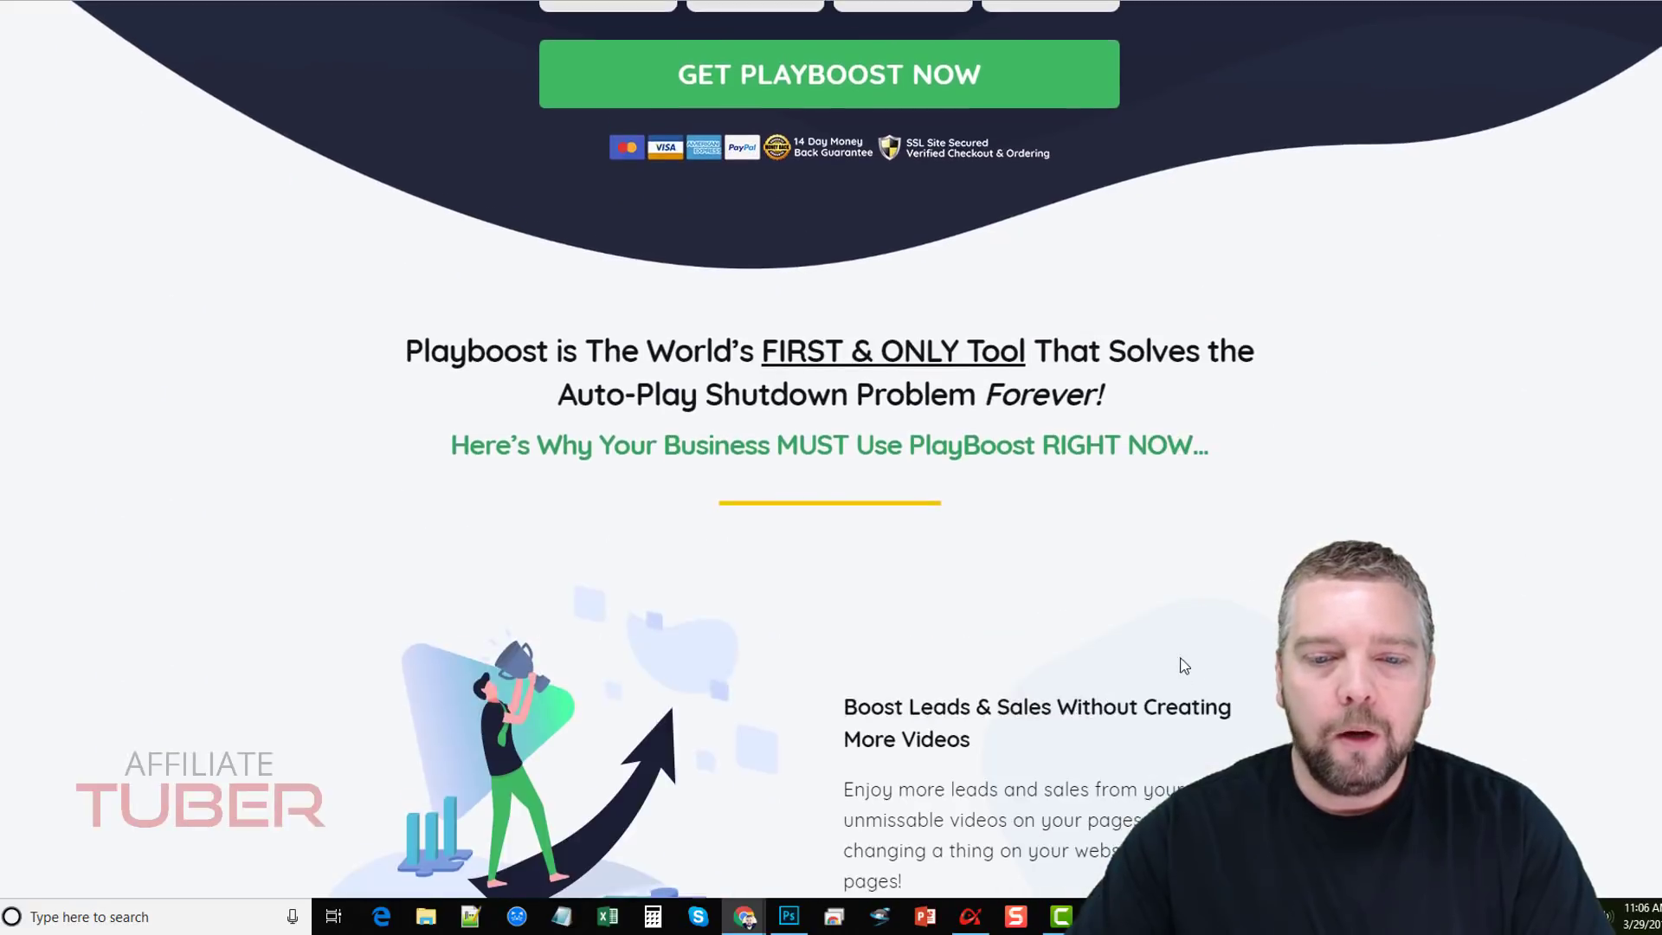
scroll(1182, 664, down, 20)
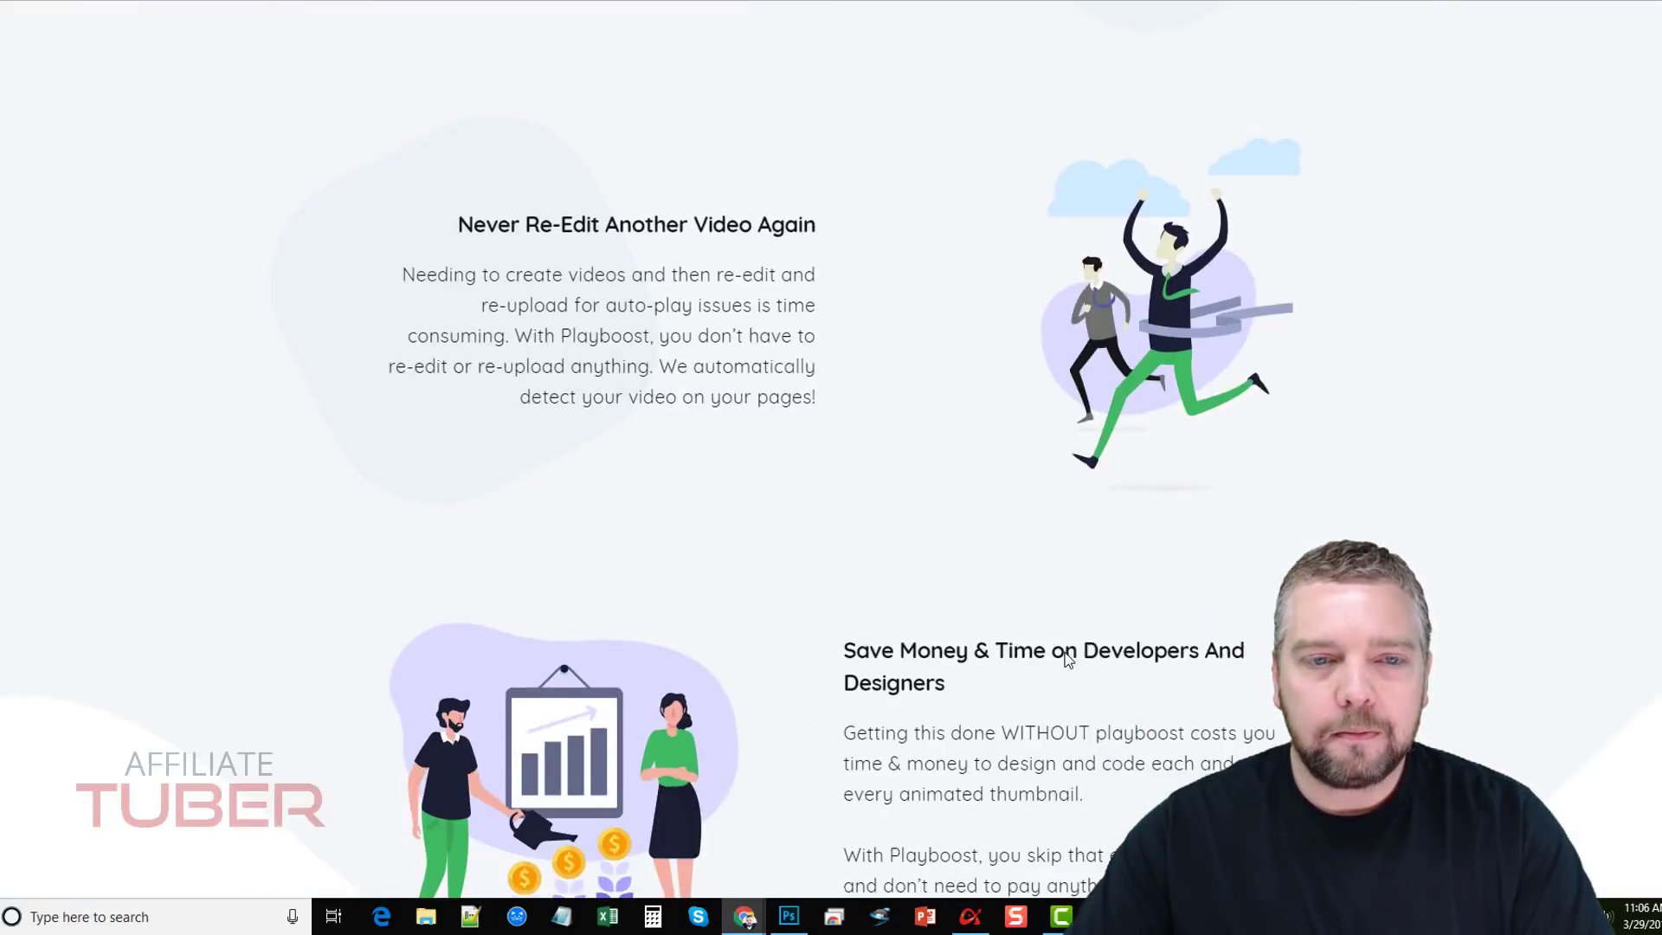
scroll(1068, 658, down, 20)
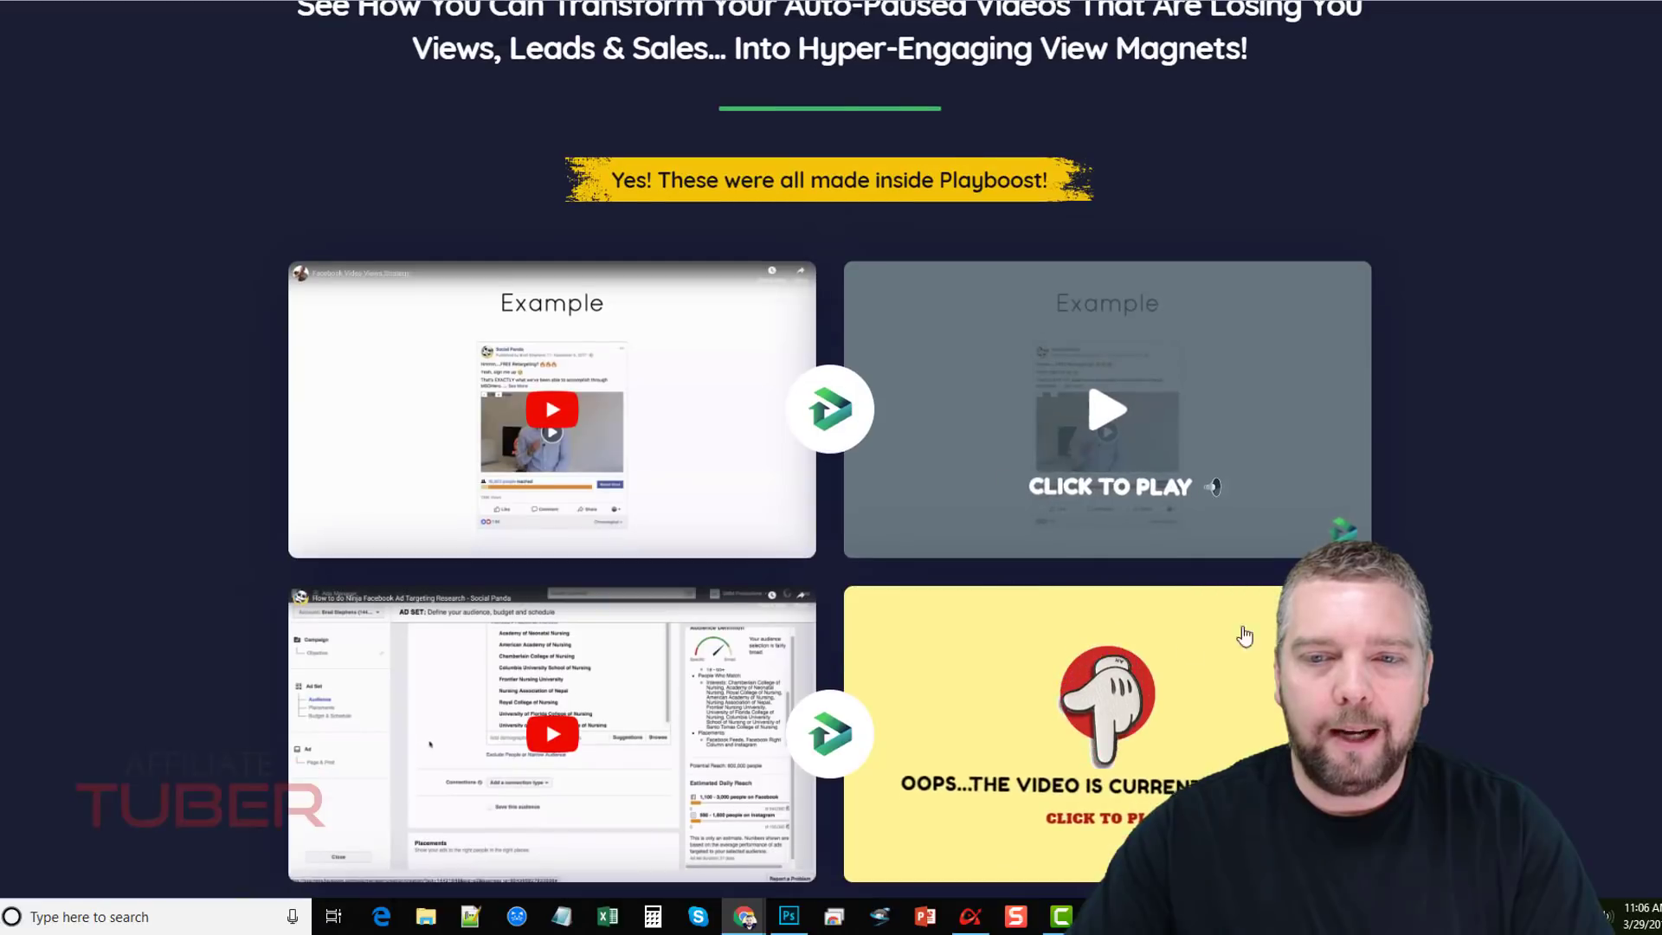
scroll(1514, 594, down, 1)
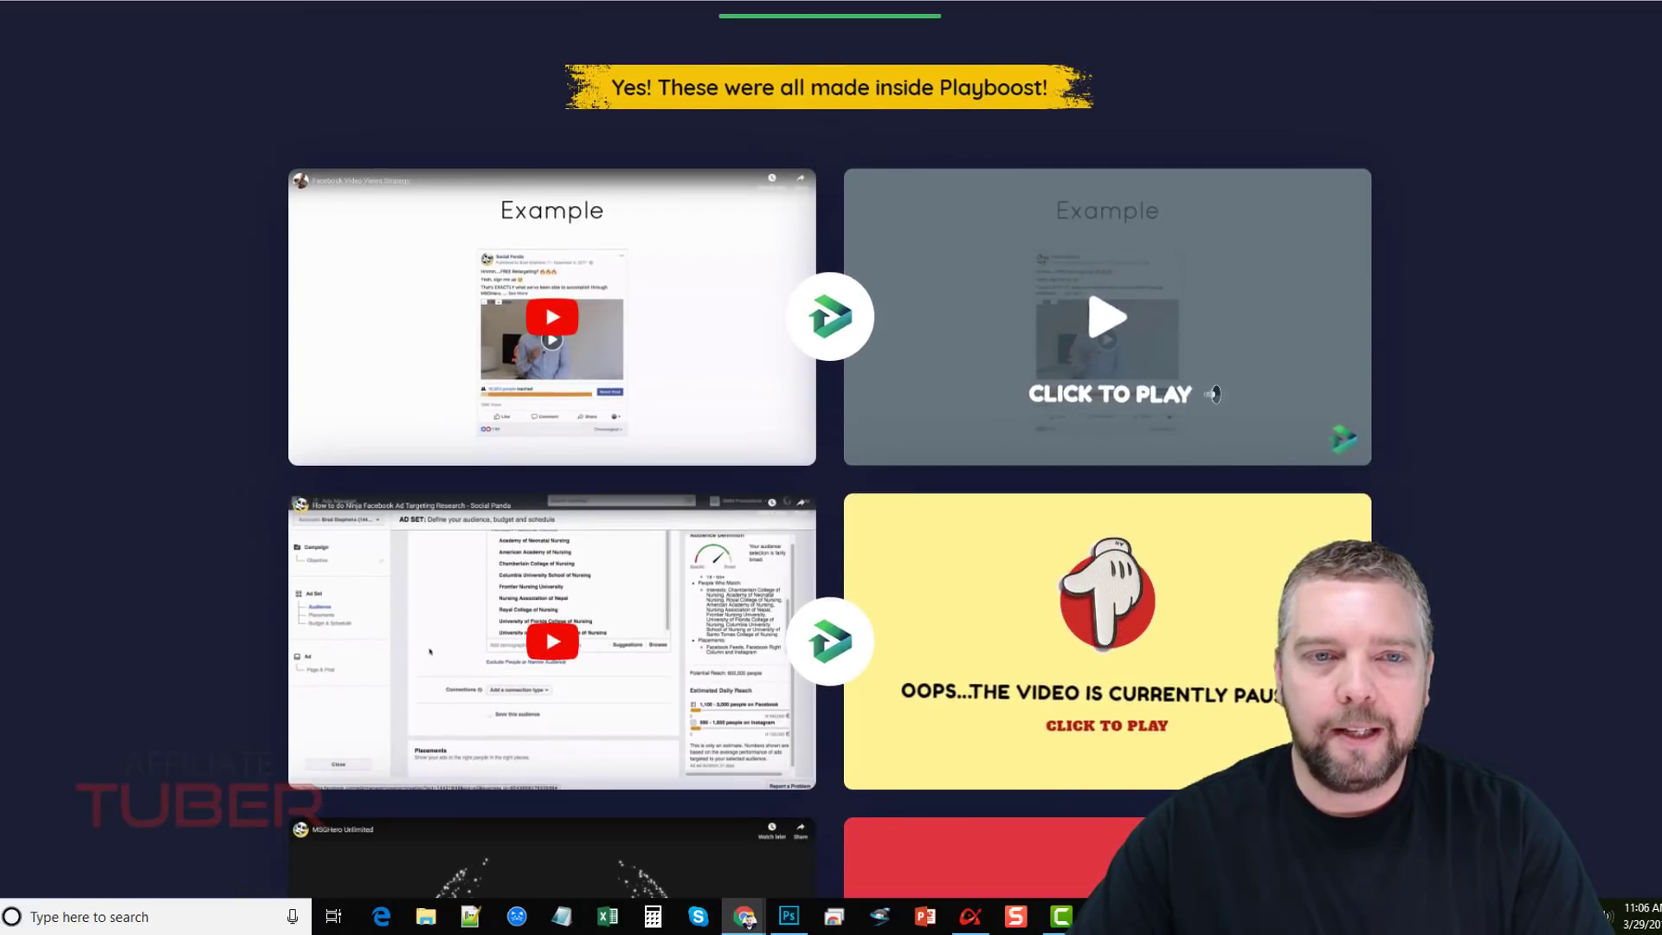
scroll(1109, 796, down, 1)
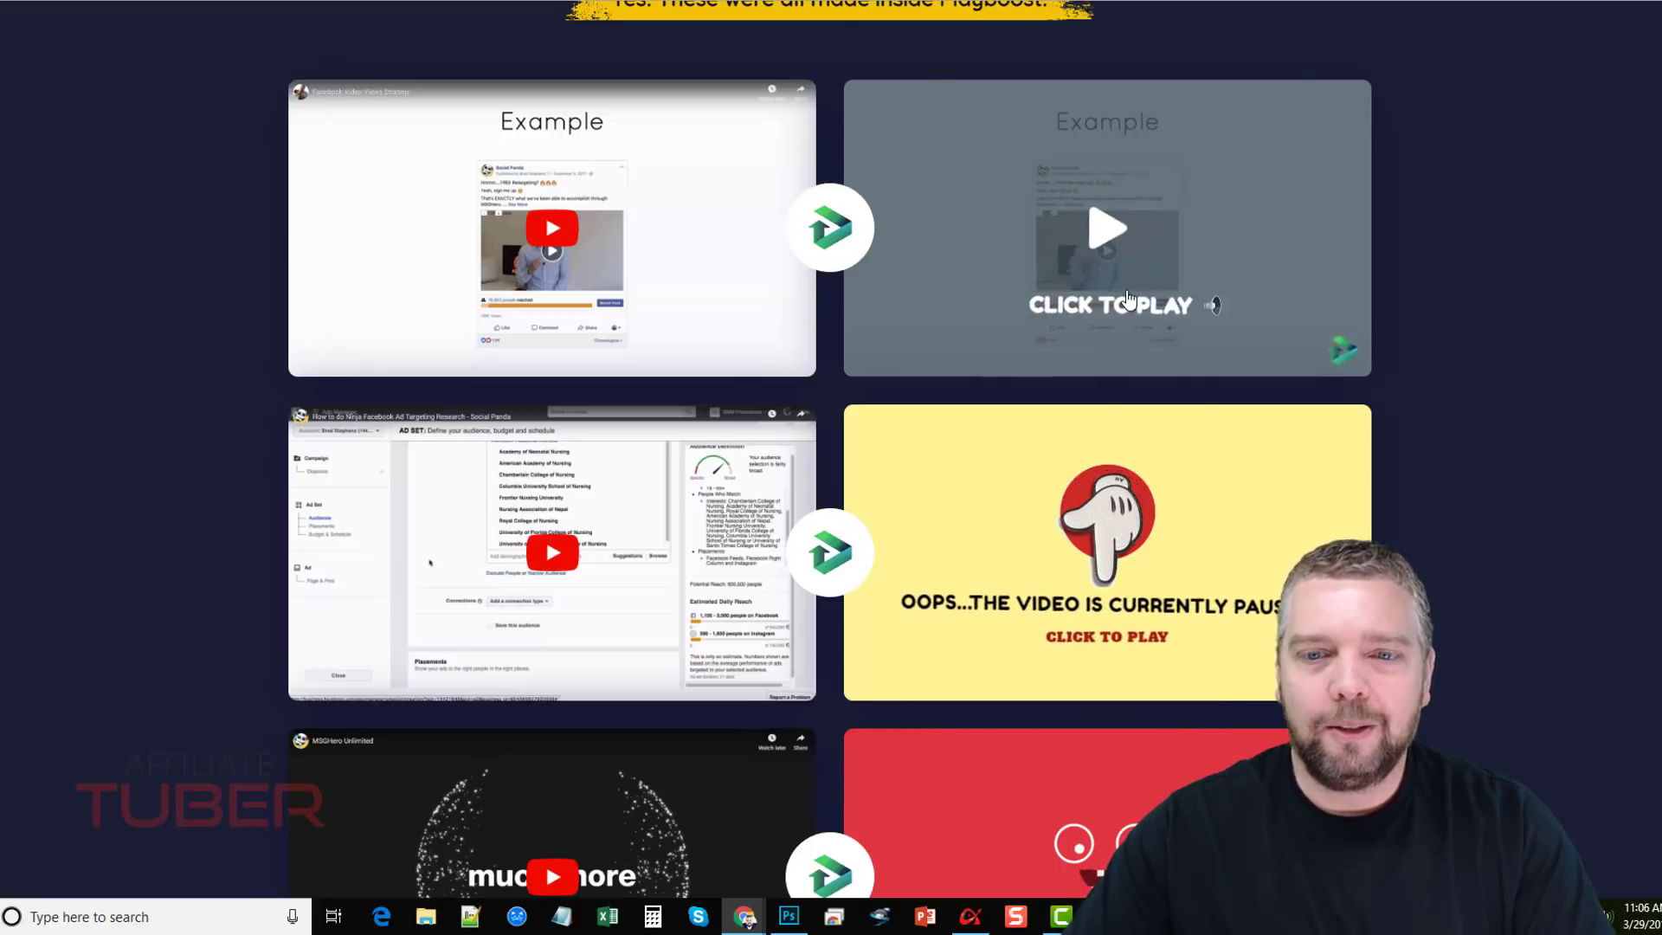
scroll(1137, 307, down, 2)
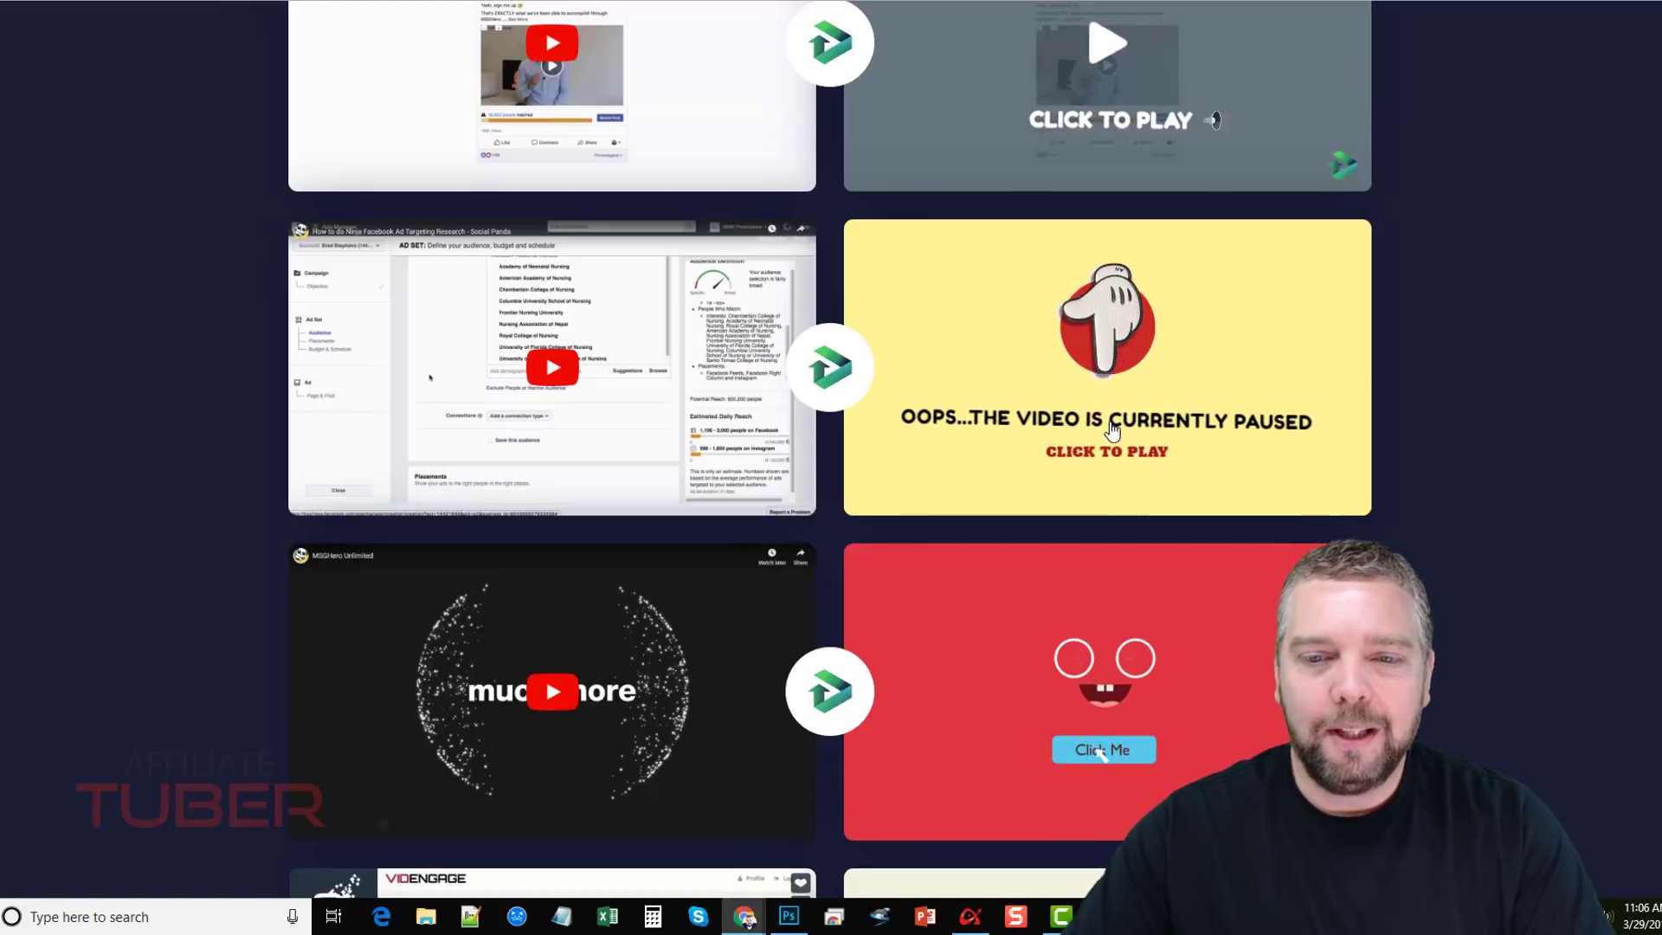
scroll(654, 305, down, 2)
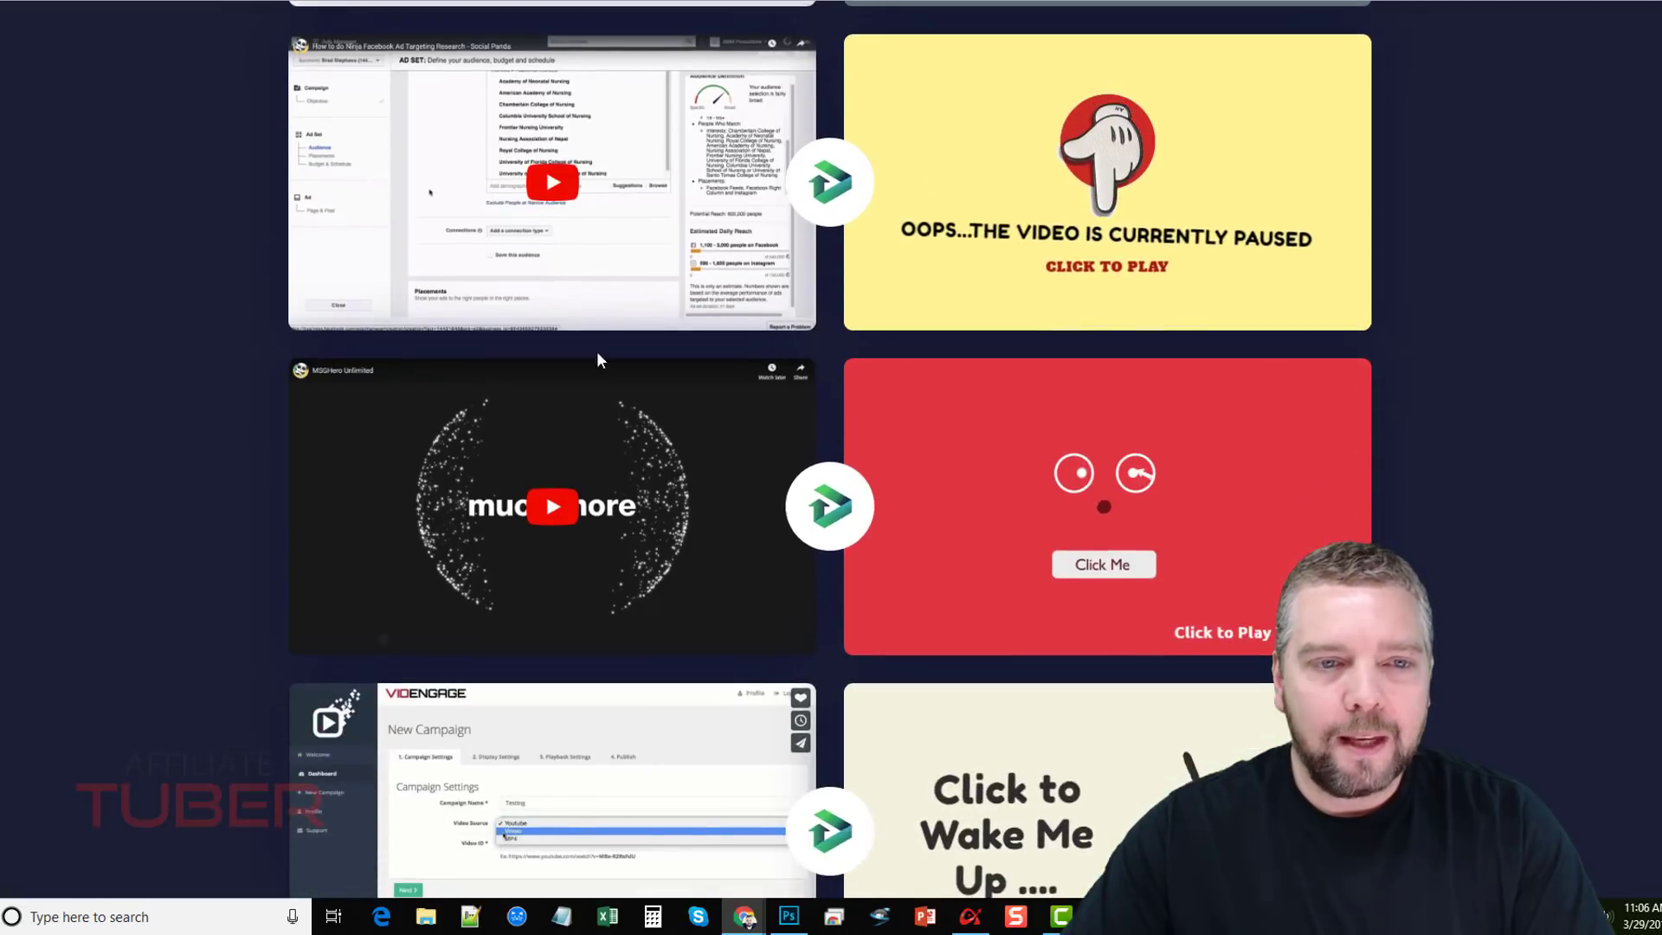
scroll(652, 260, down, 1)
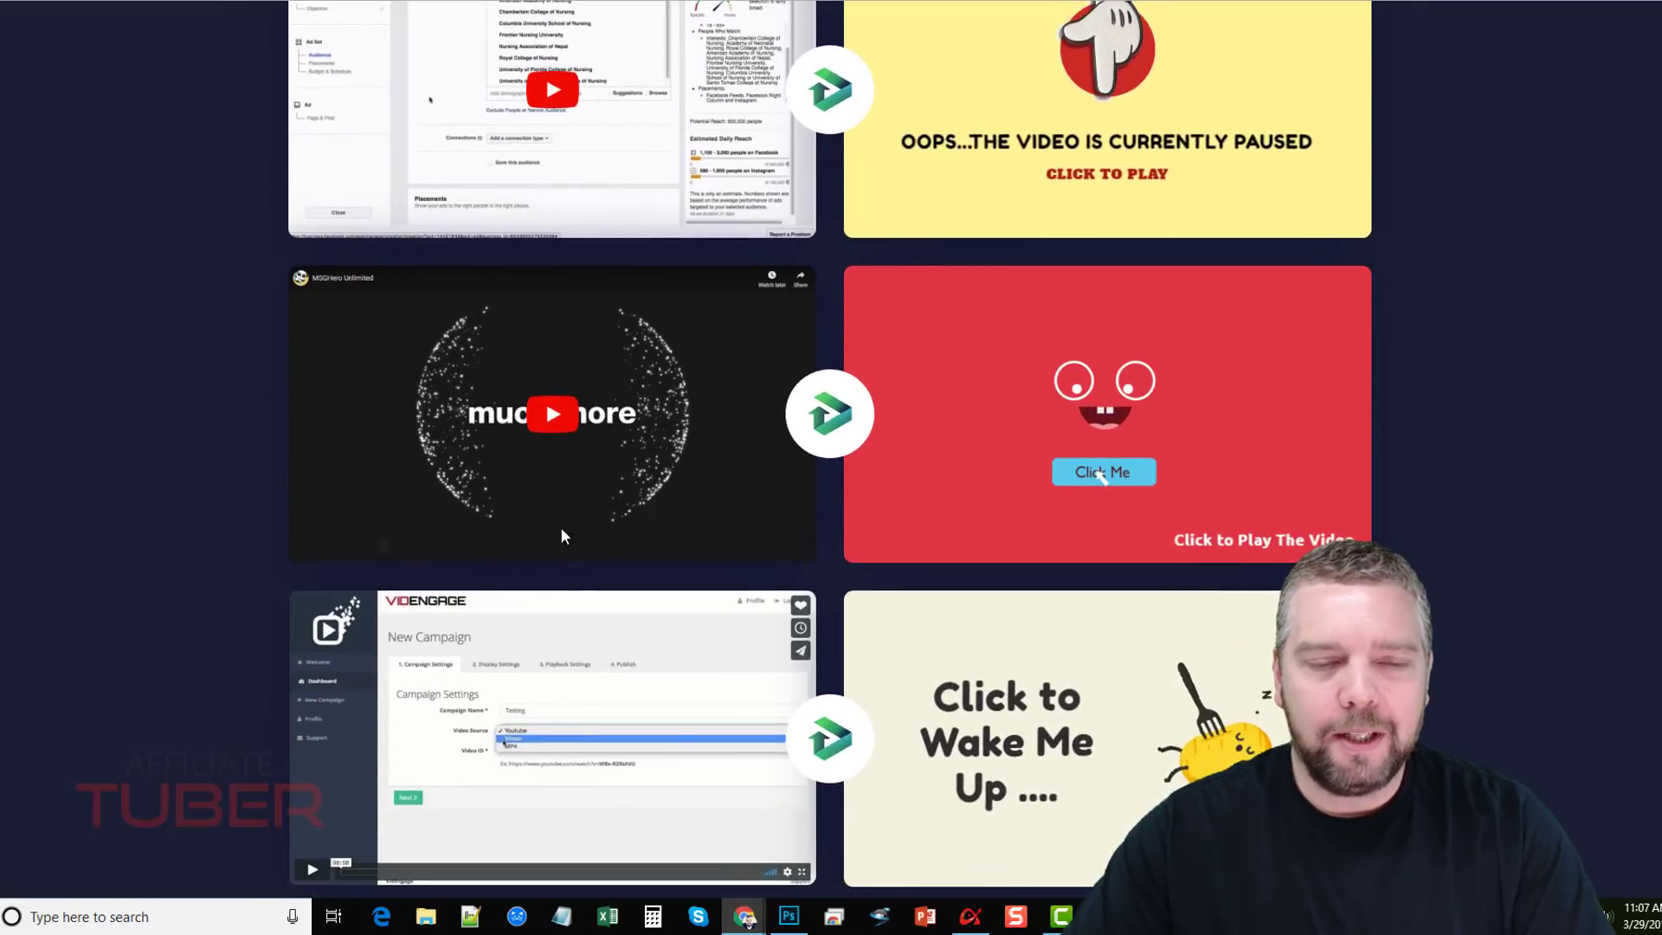
scroll(589, 558, down, 1)
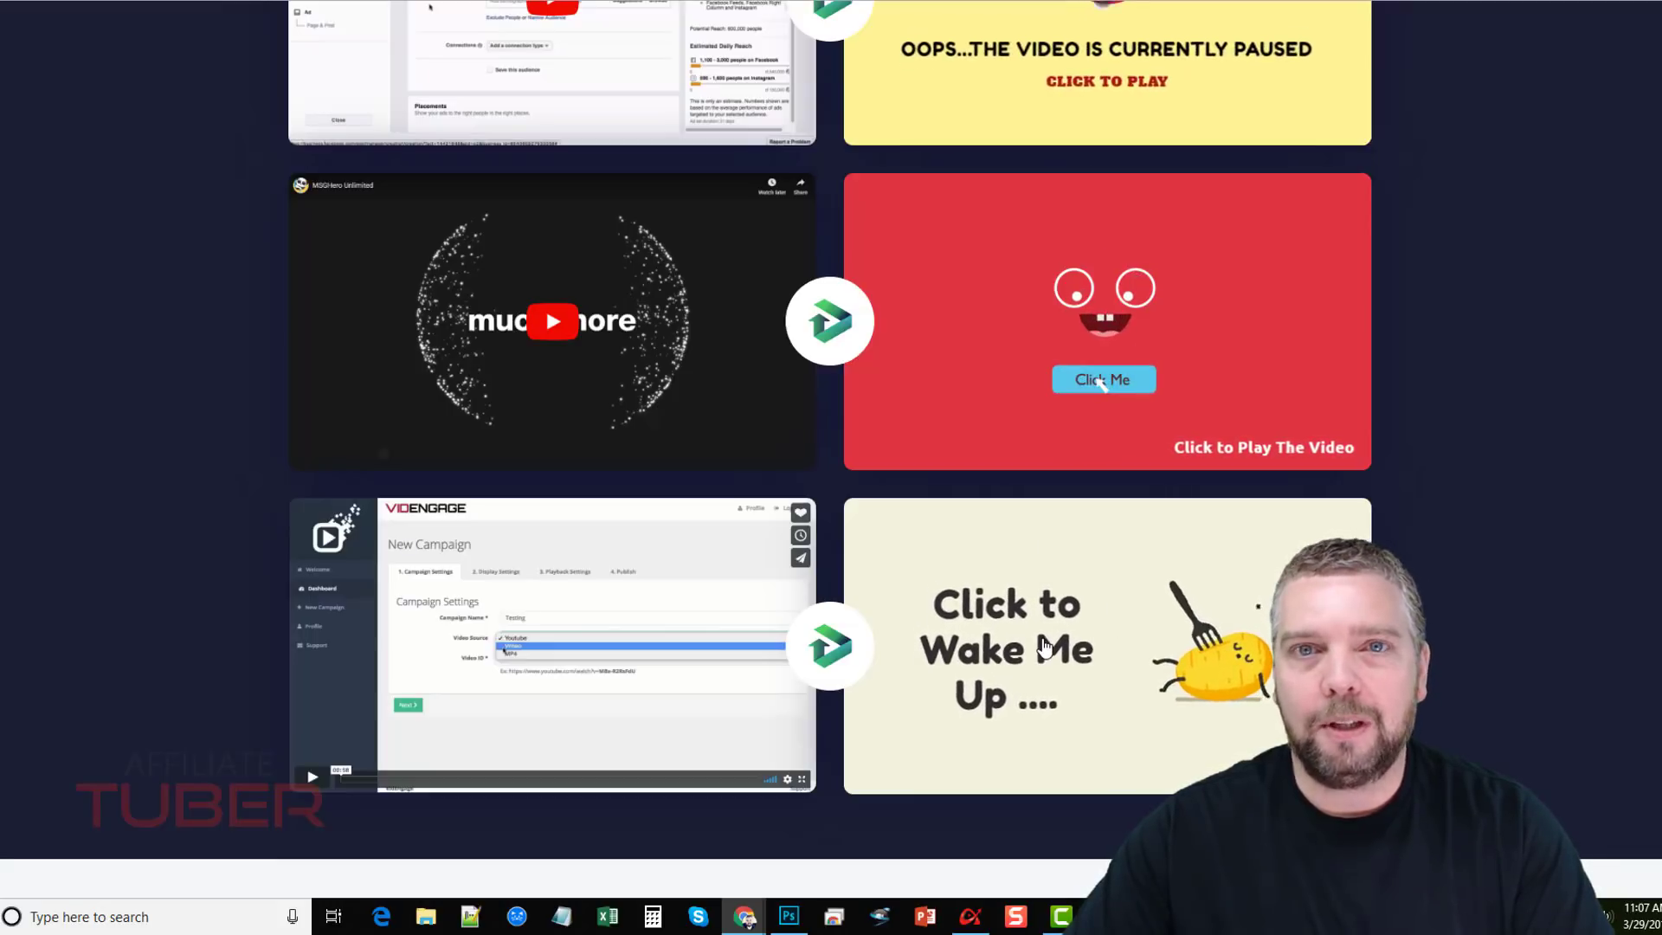
scroll(1045, 647, up, 4)
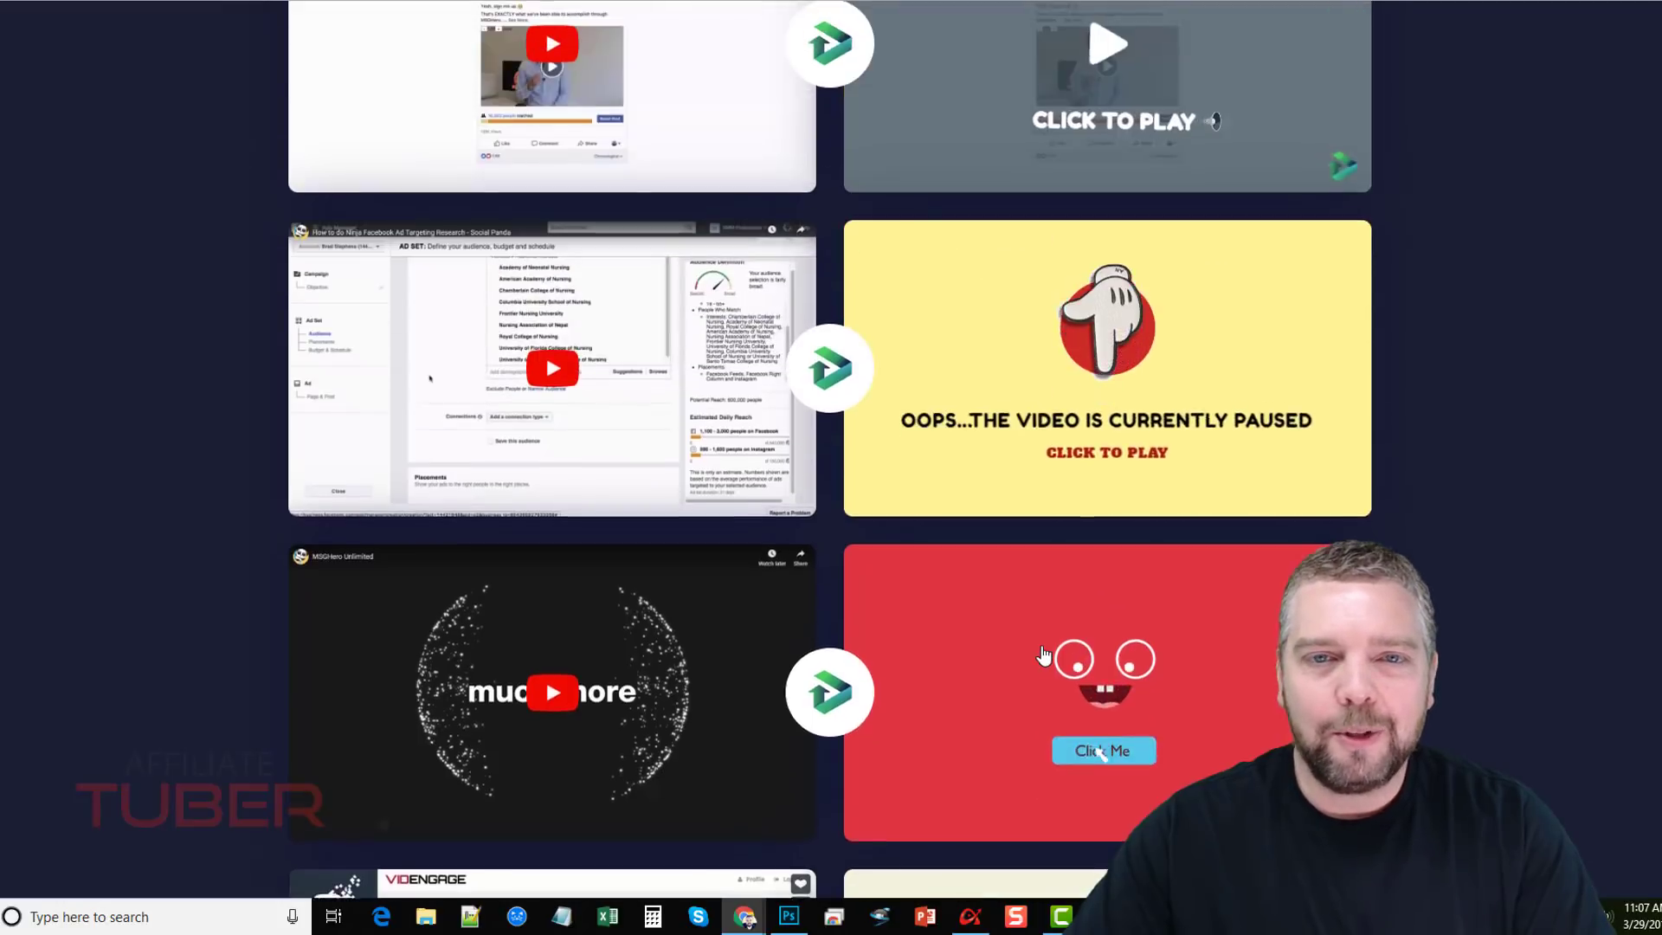
scroll(1044, 655, up, 8)
scroll(1045, 647, down, 5)
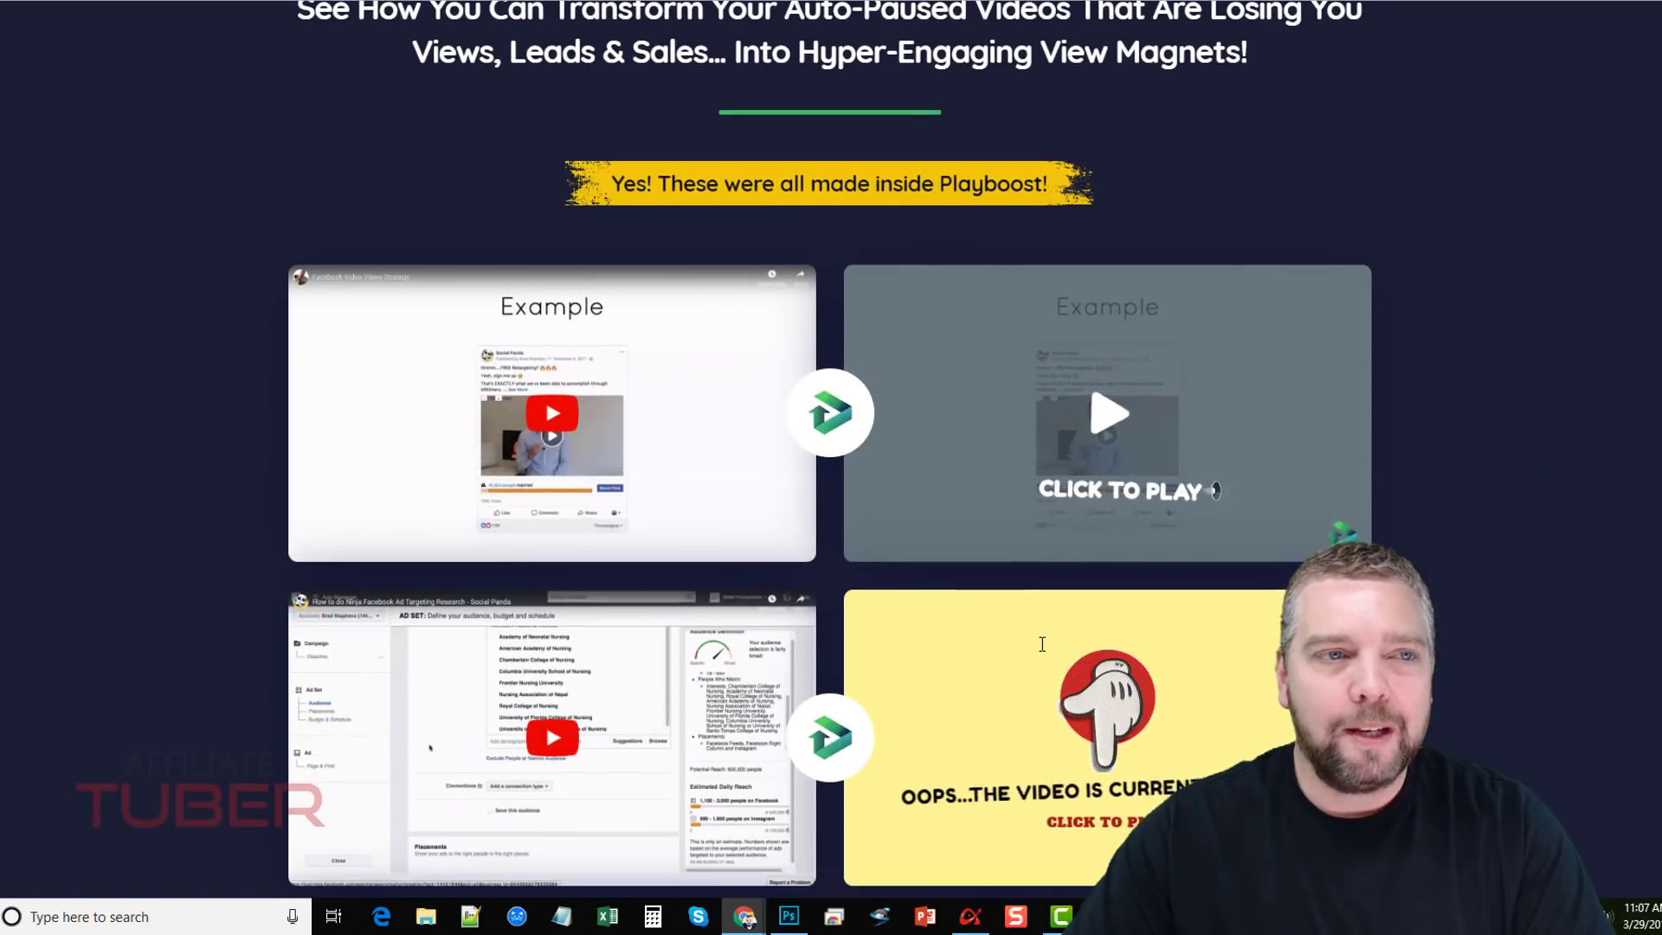
scroll(860, 450, down, 1)
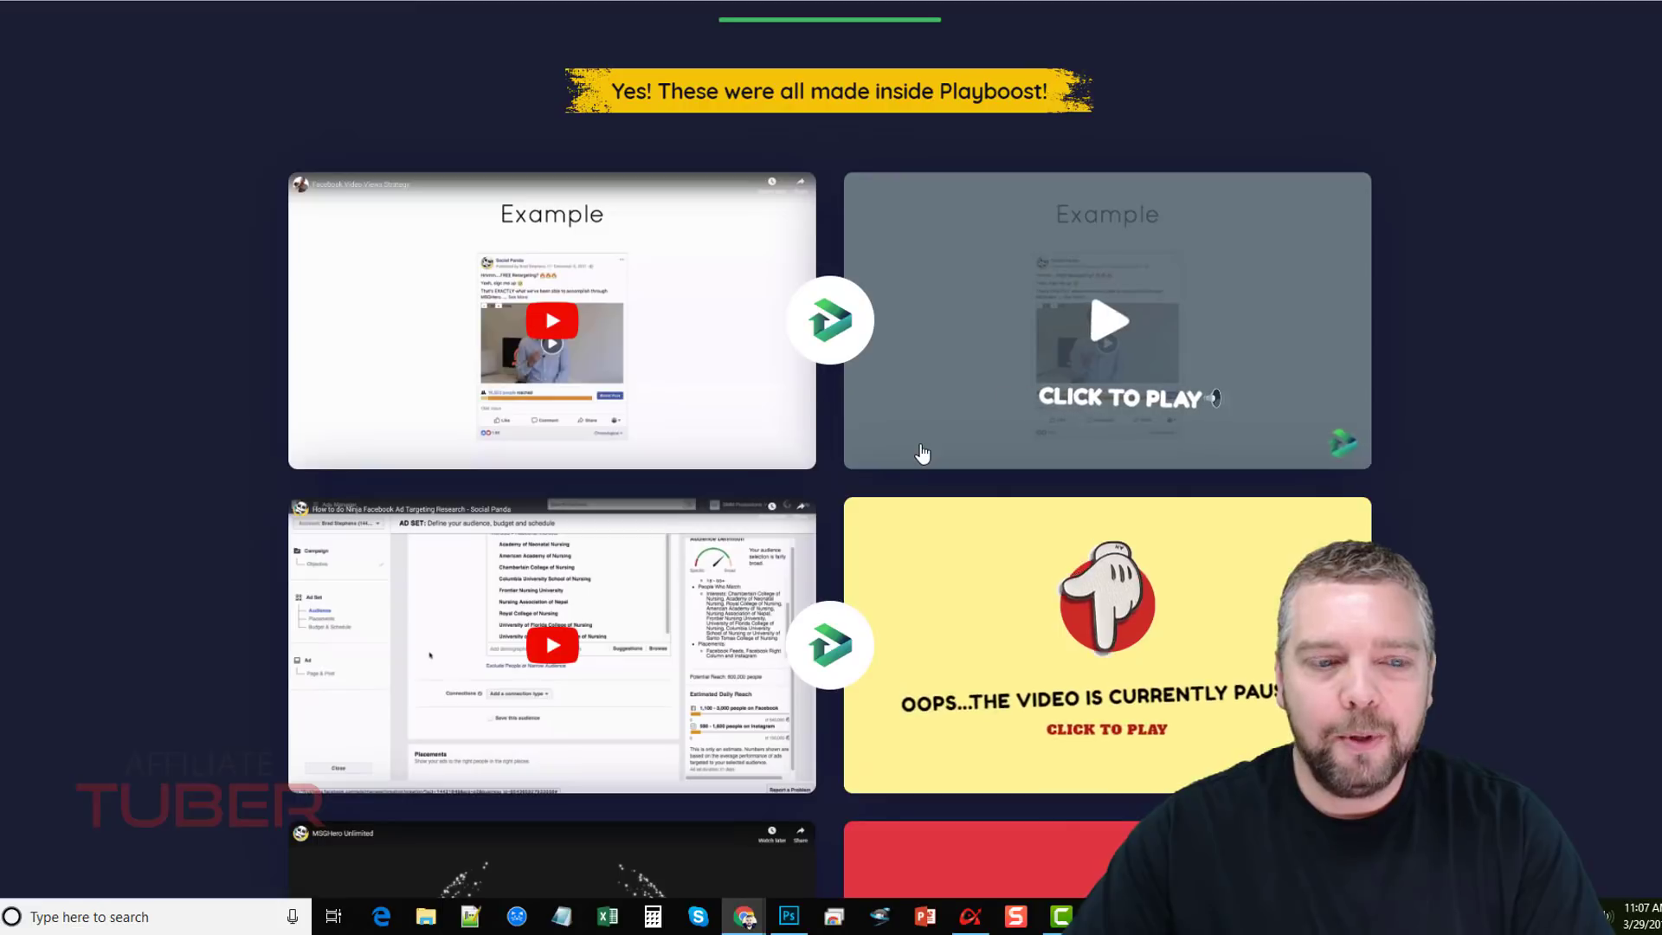
scroll(923, 454, down, 1)
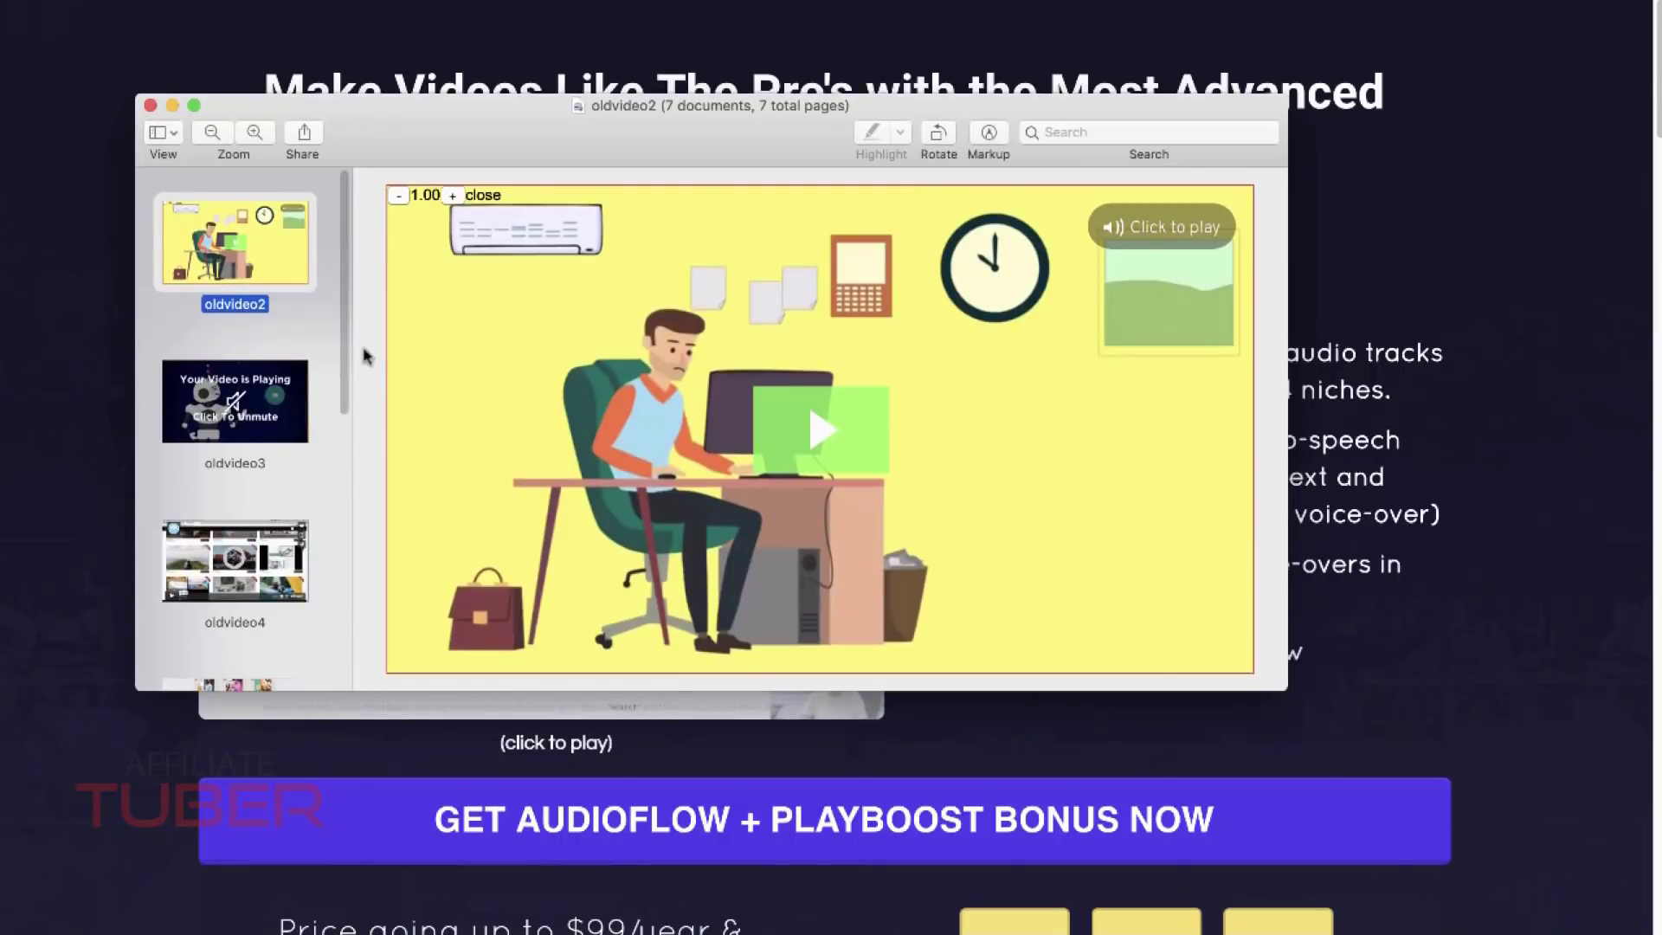
Step through the old video images in Preview from oldvideo3 to oldvideo1.
click(294, 371)
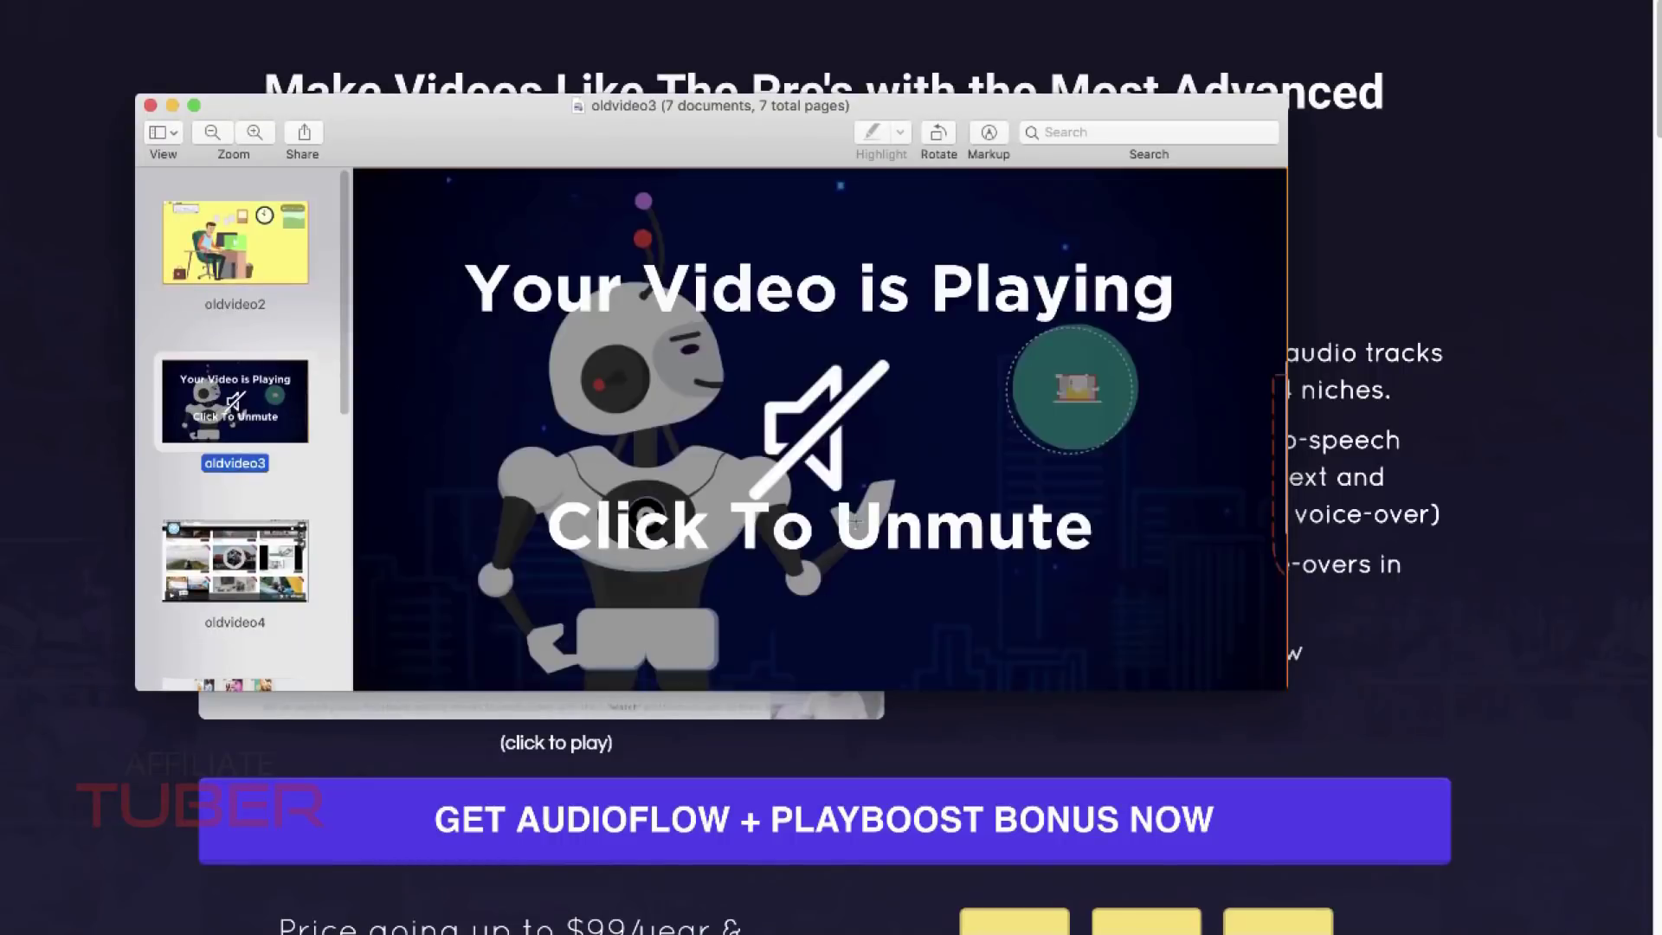
key(Down)
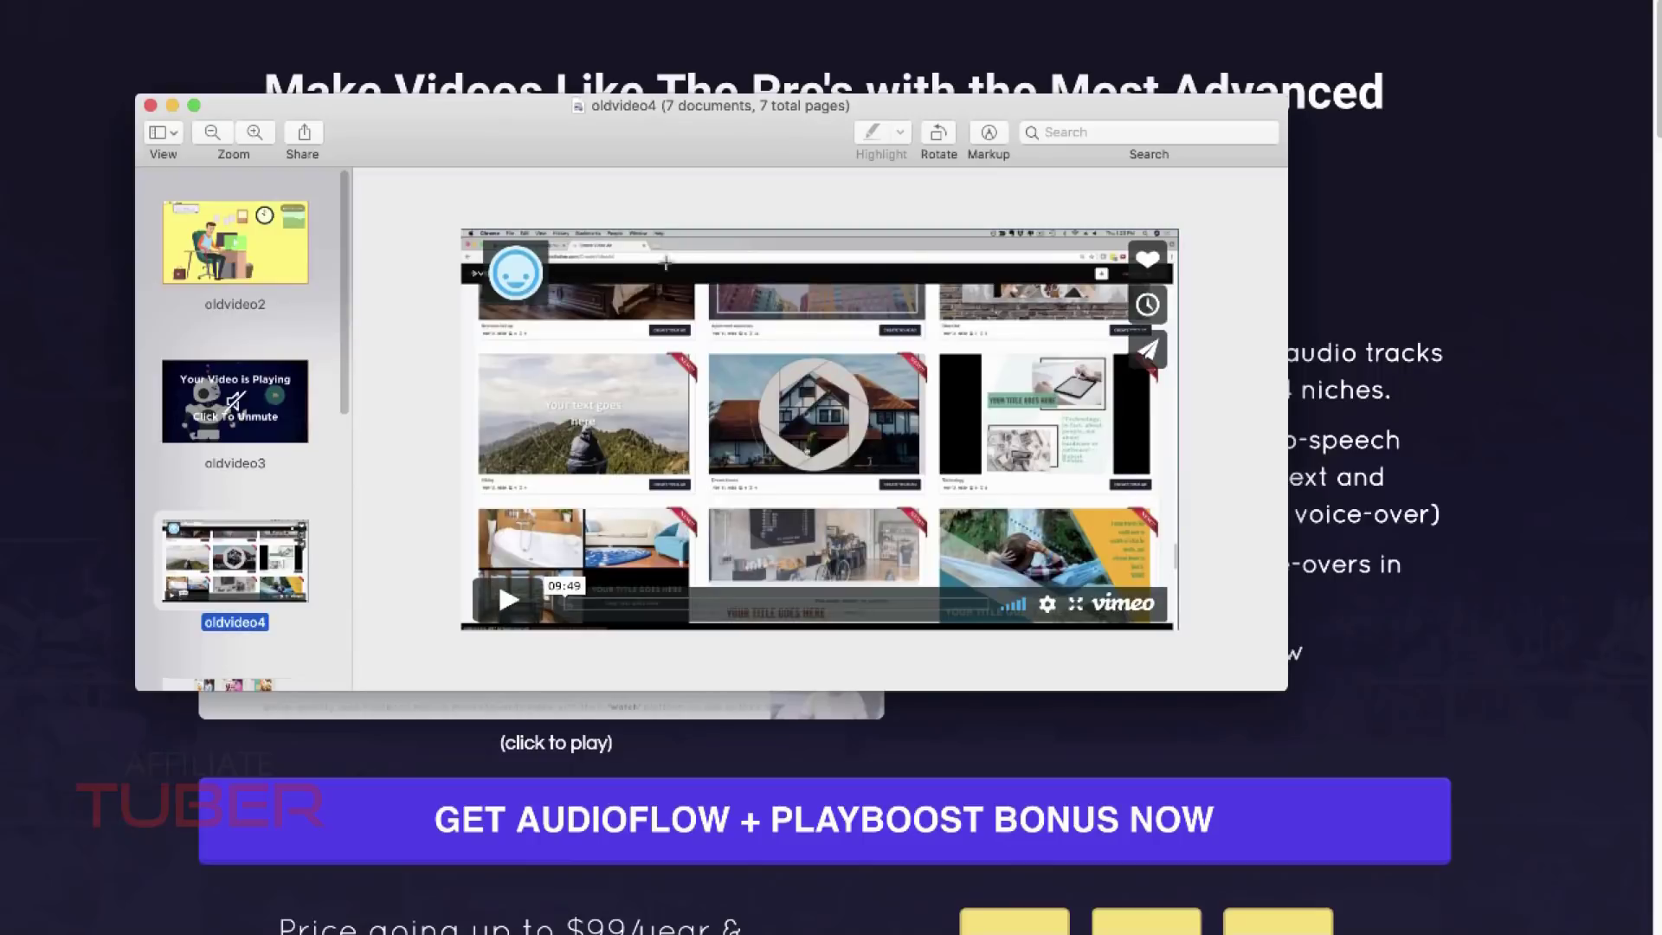
key(Down)
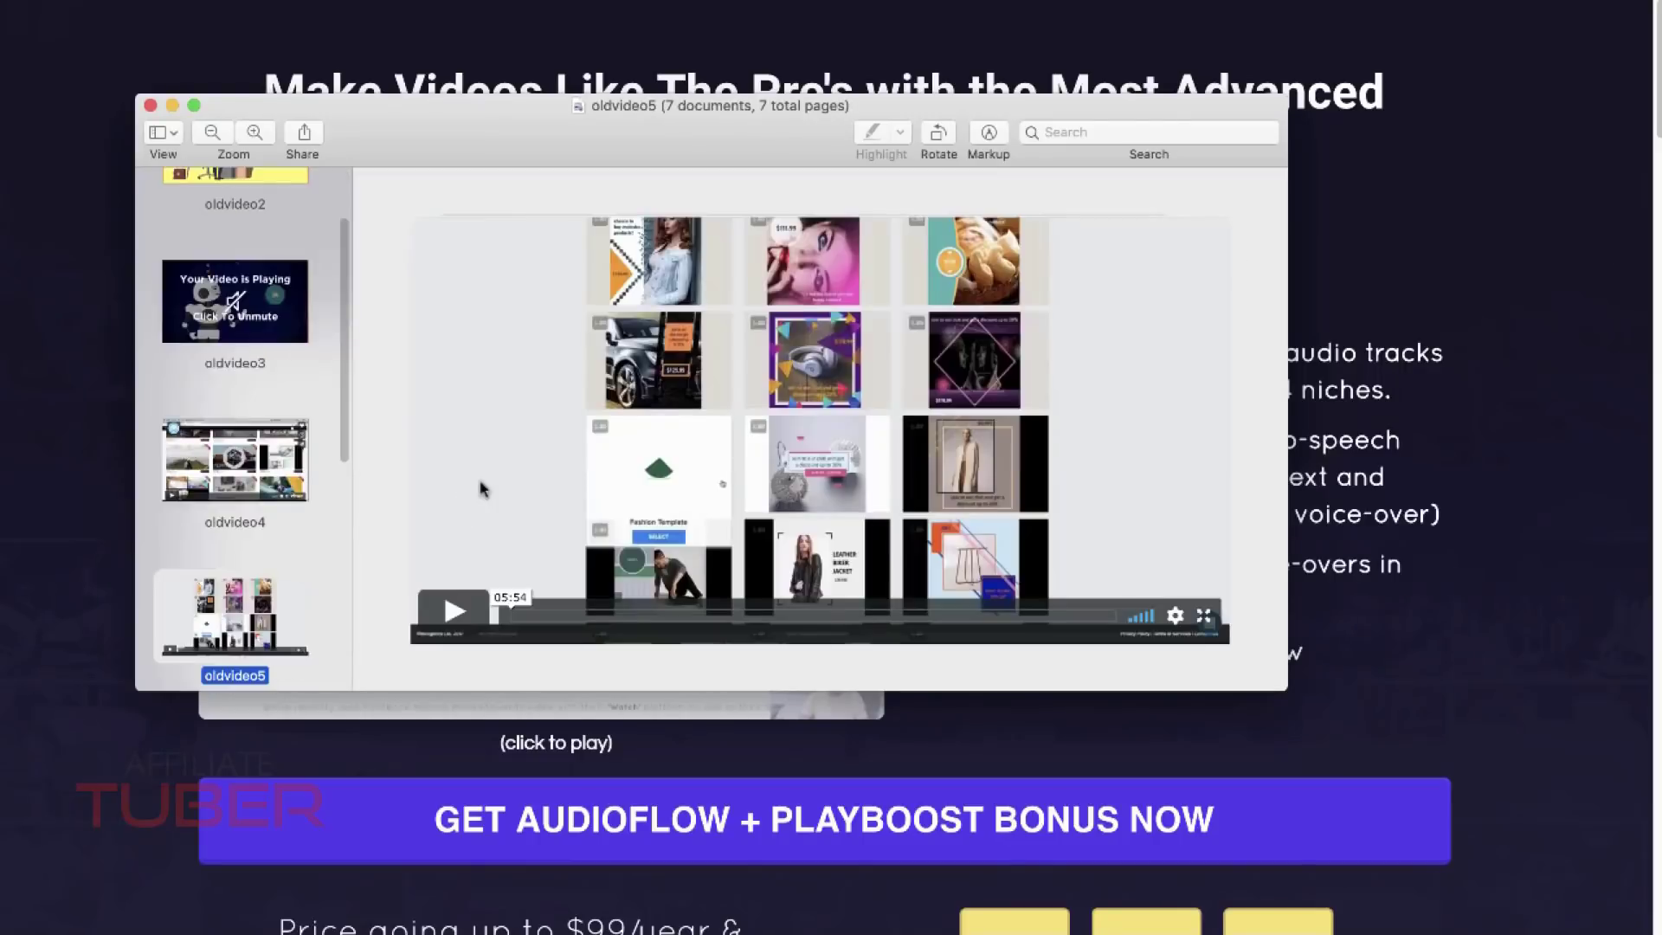
key(Down)
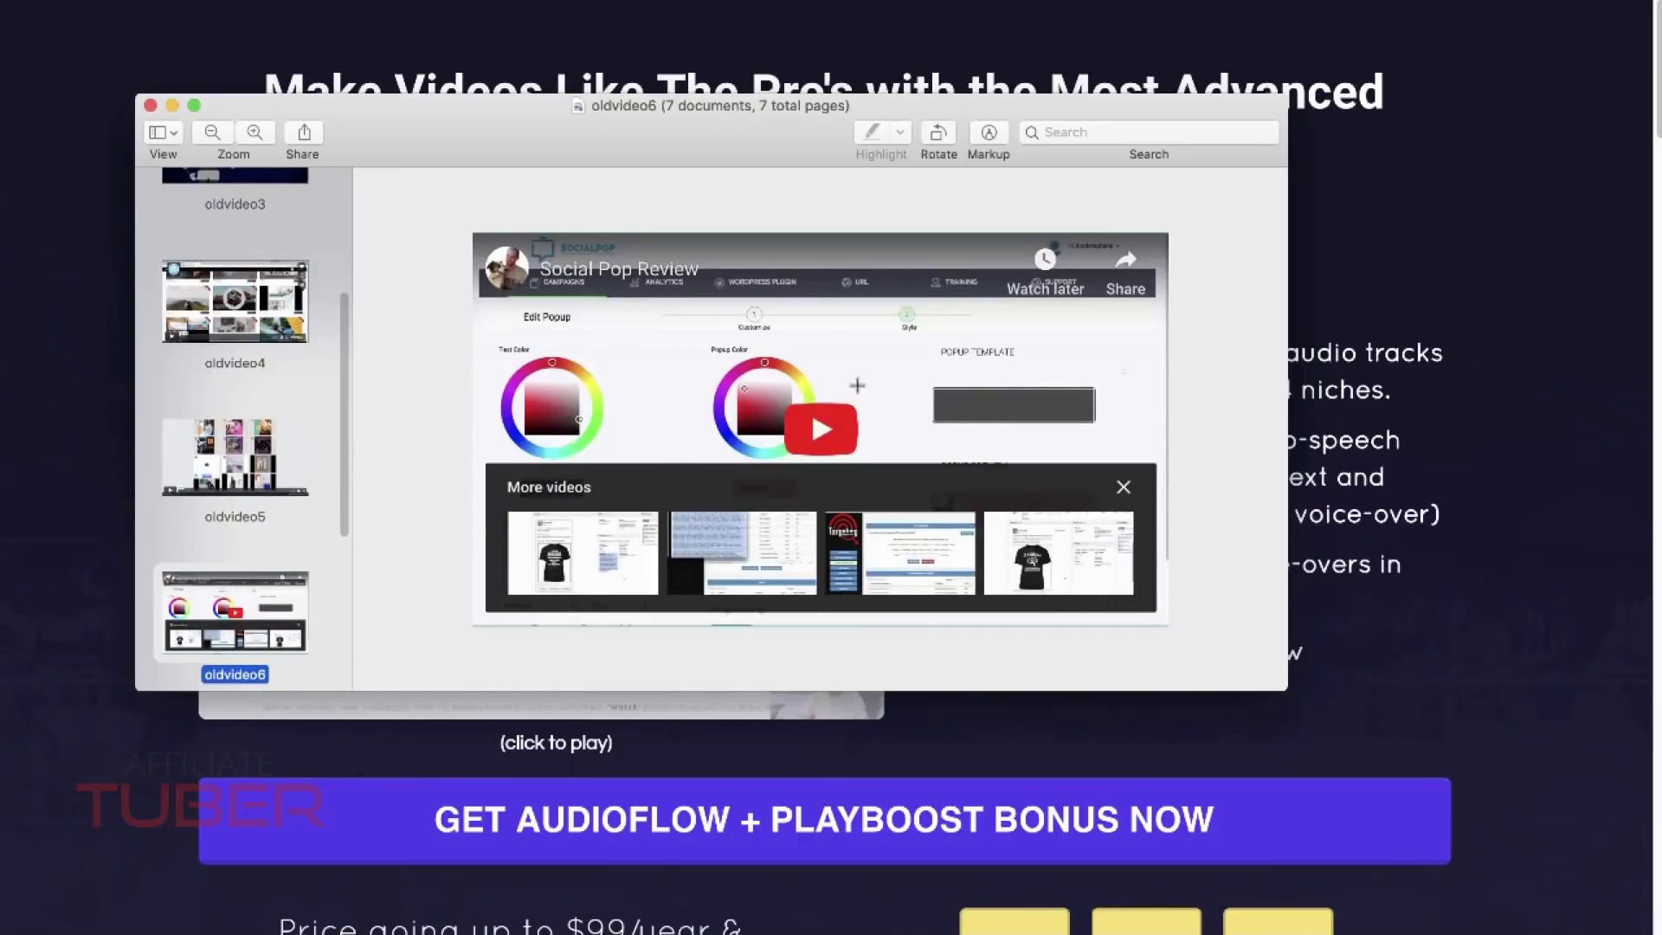
key(Down)
key(Up)
key(Down)
key(Up)
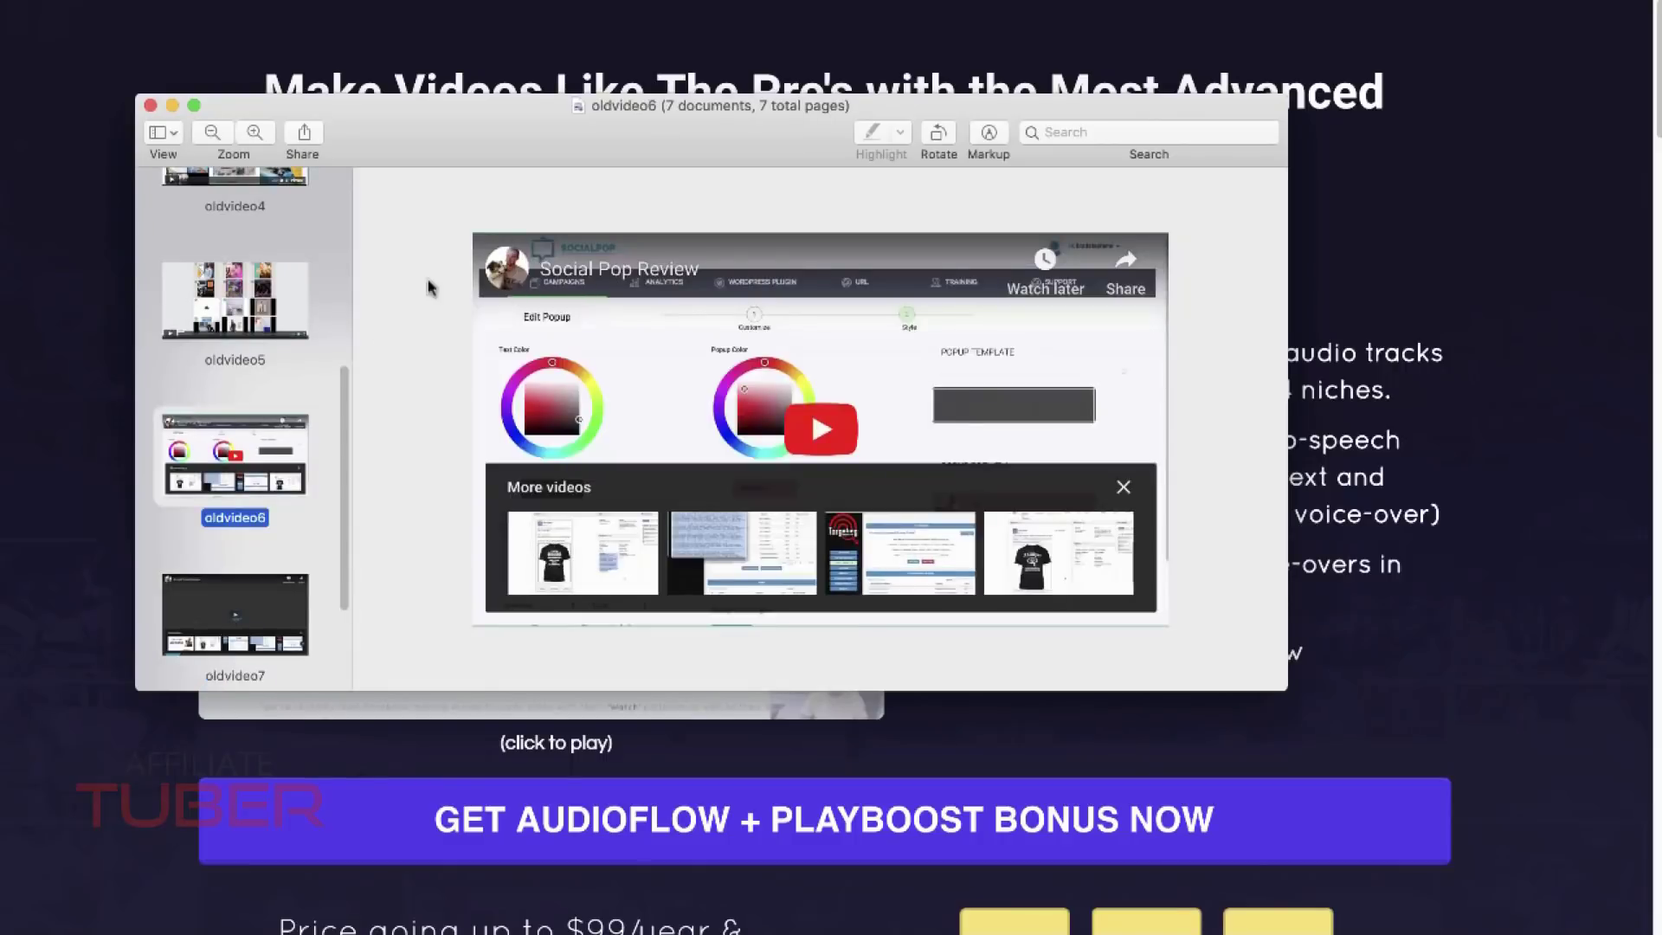
key(Down)
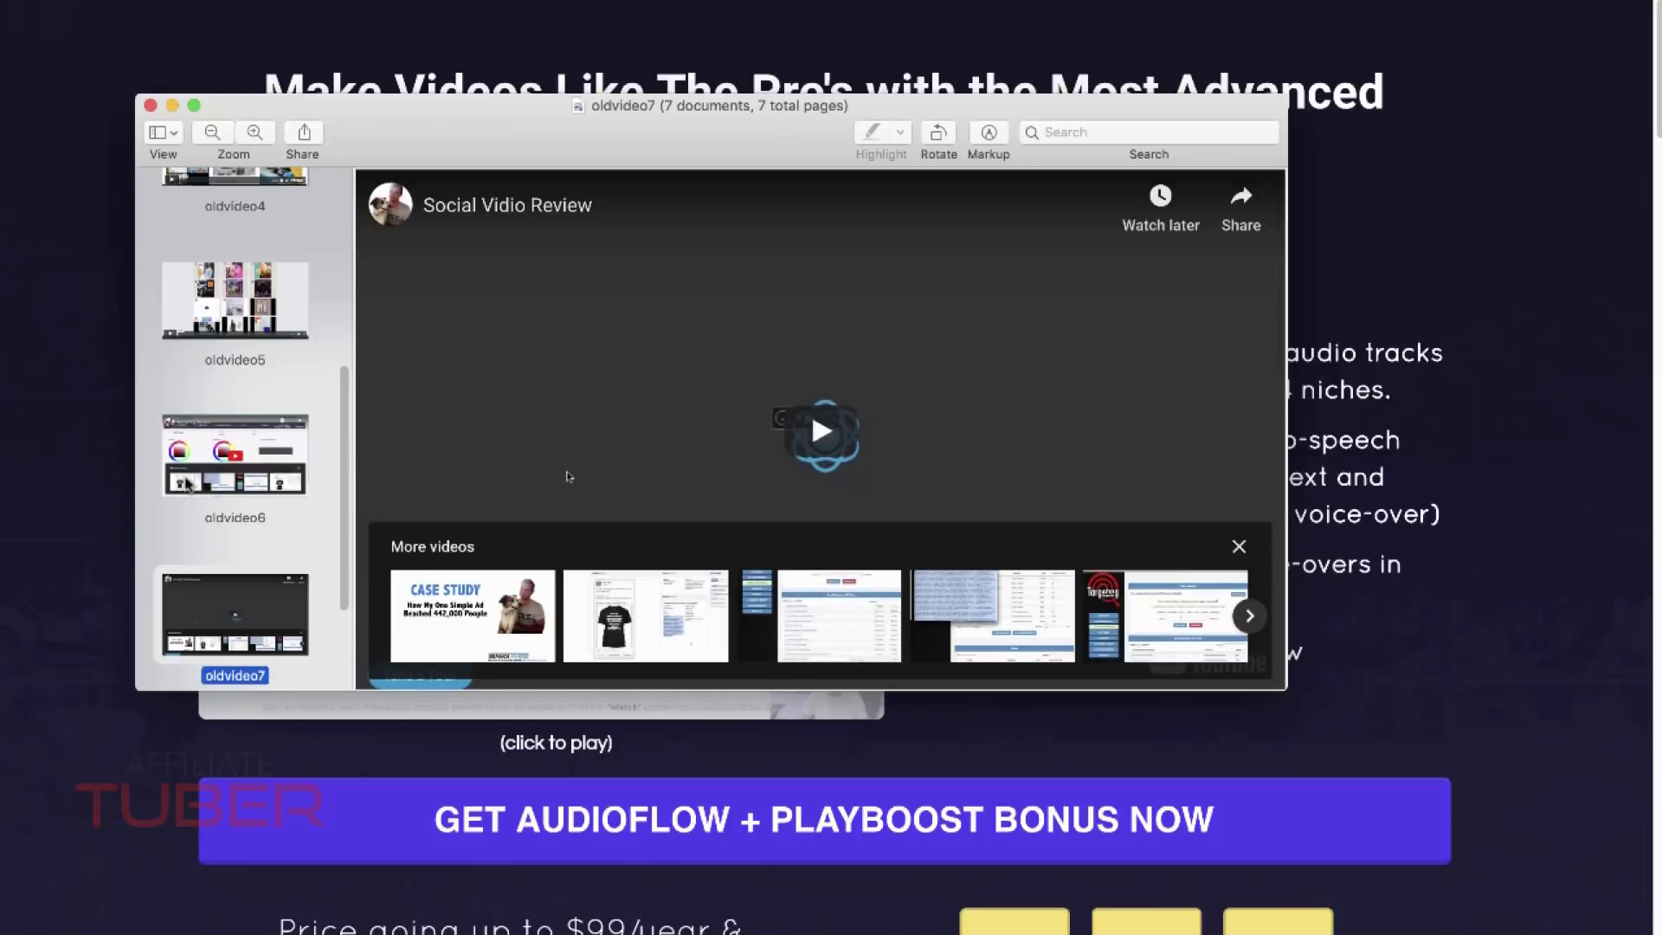
key(Down)
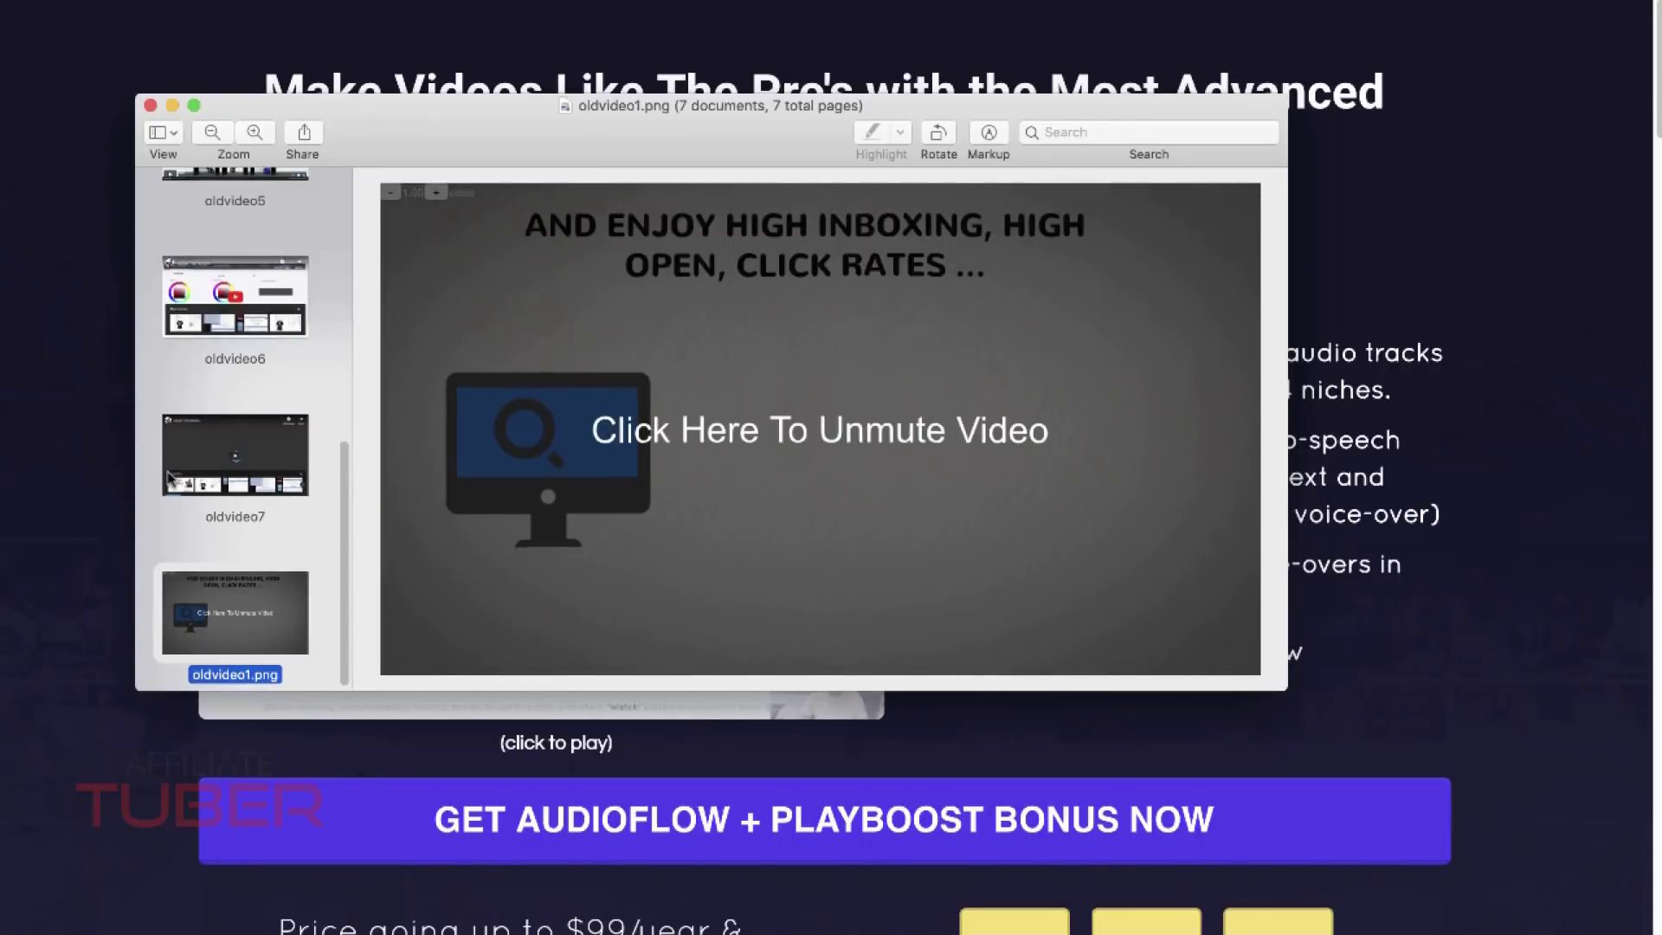
Start an area screenshot, then flip back through oldvideo7, oldvideo6, oldvideo3, oldvideo4 and oldvideo1.
click(171, 476)
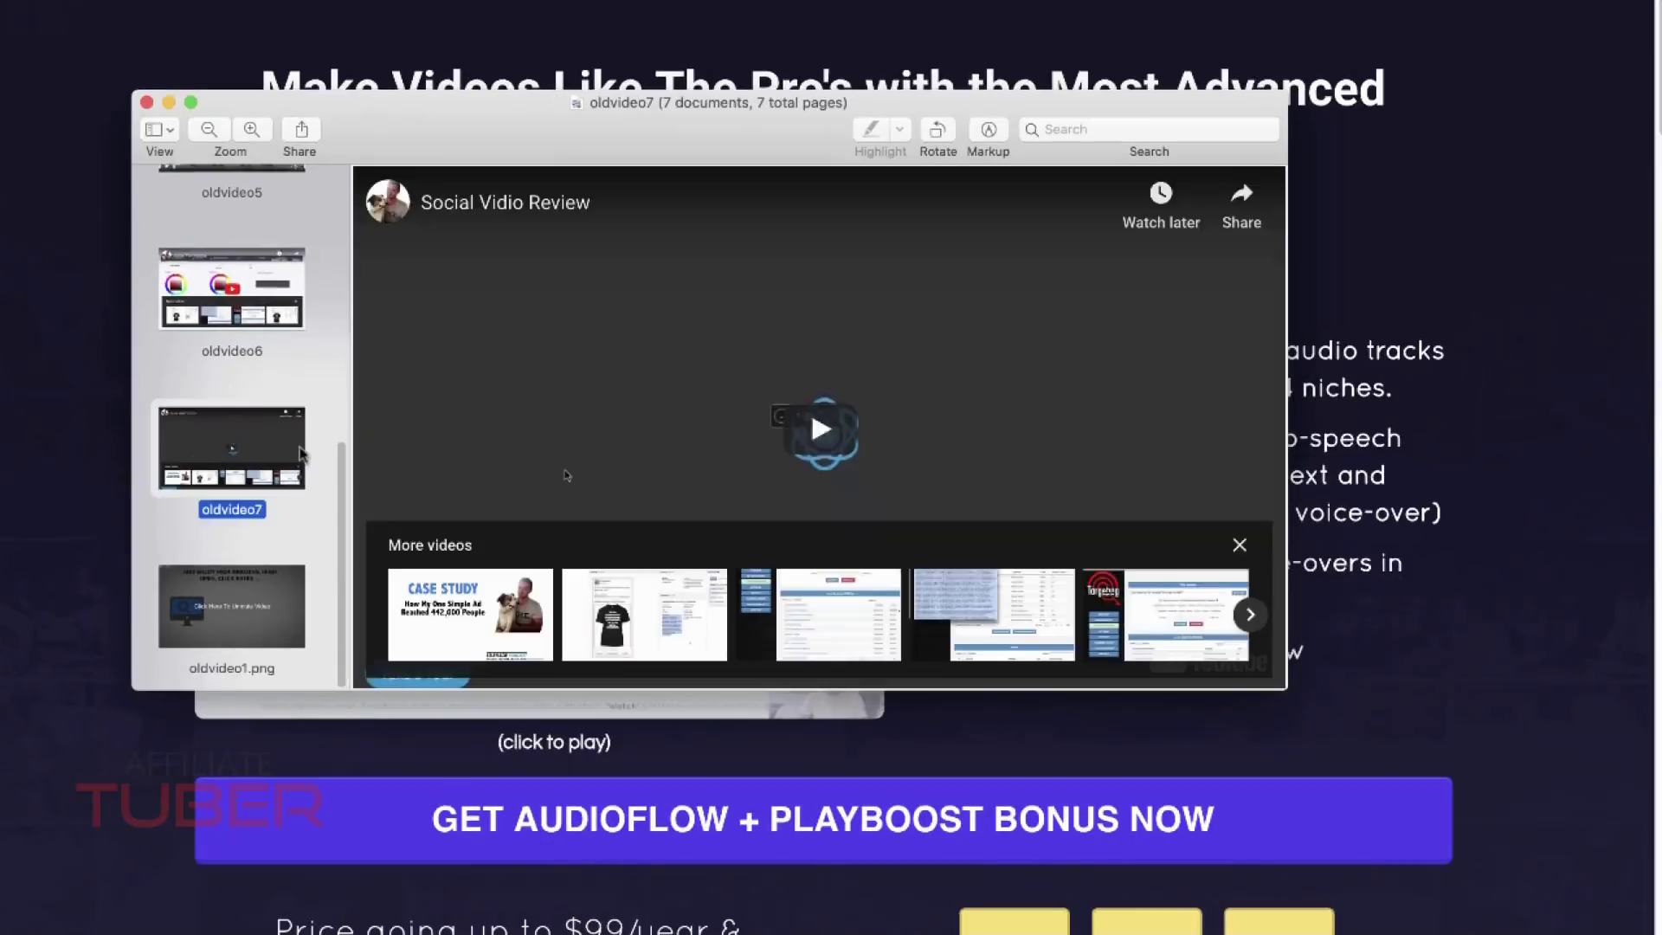
key(super+shift+4)
click(232, 312)
key(Up)
key(Up)
key(Up)
key(Down)
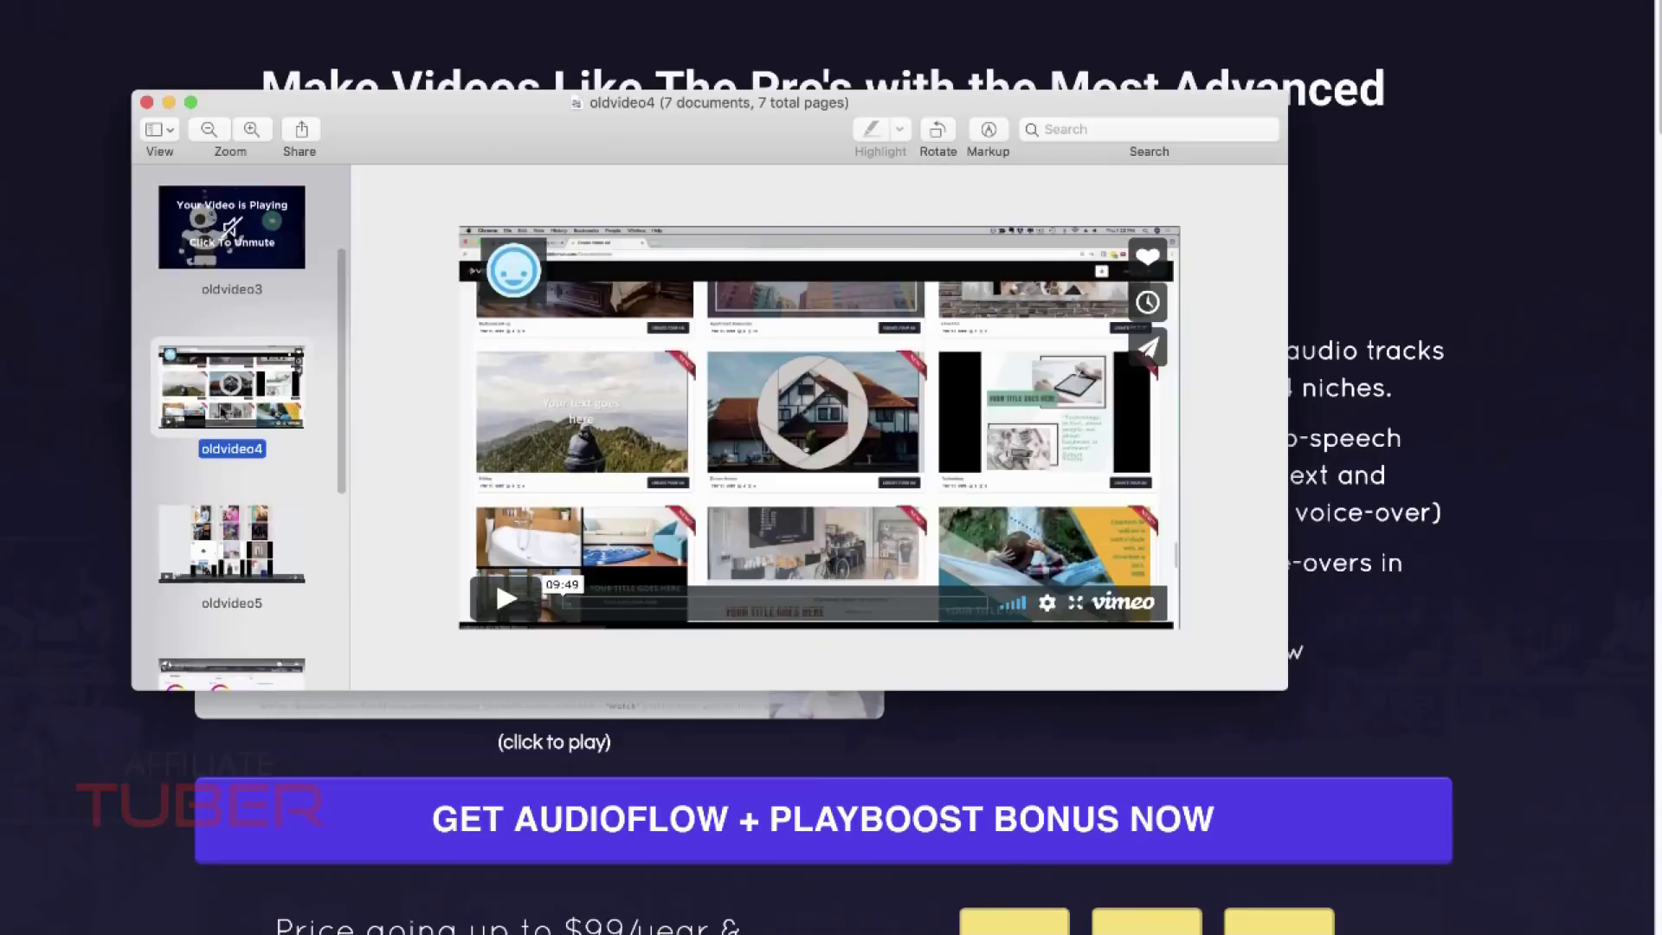
scroll(275, 410, down, 10)
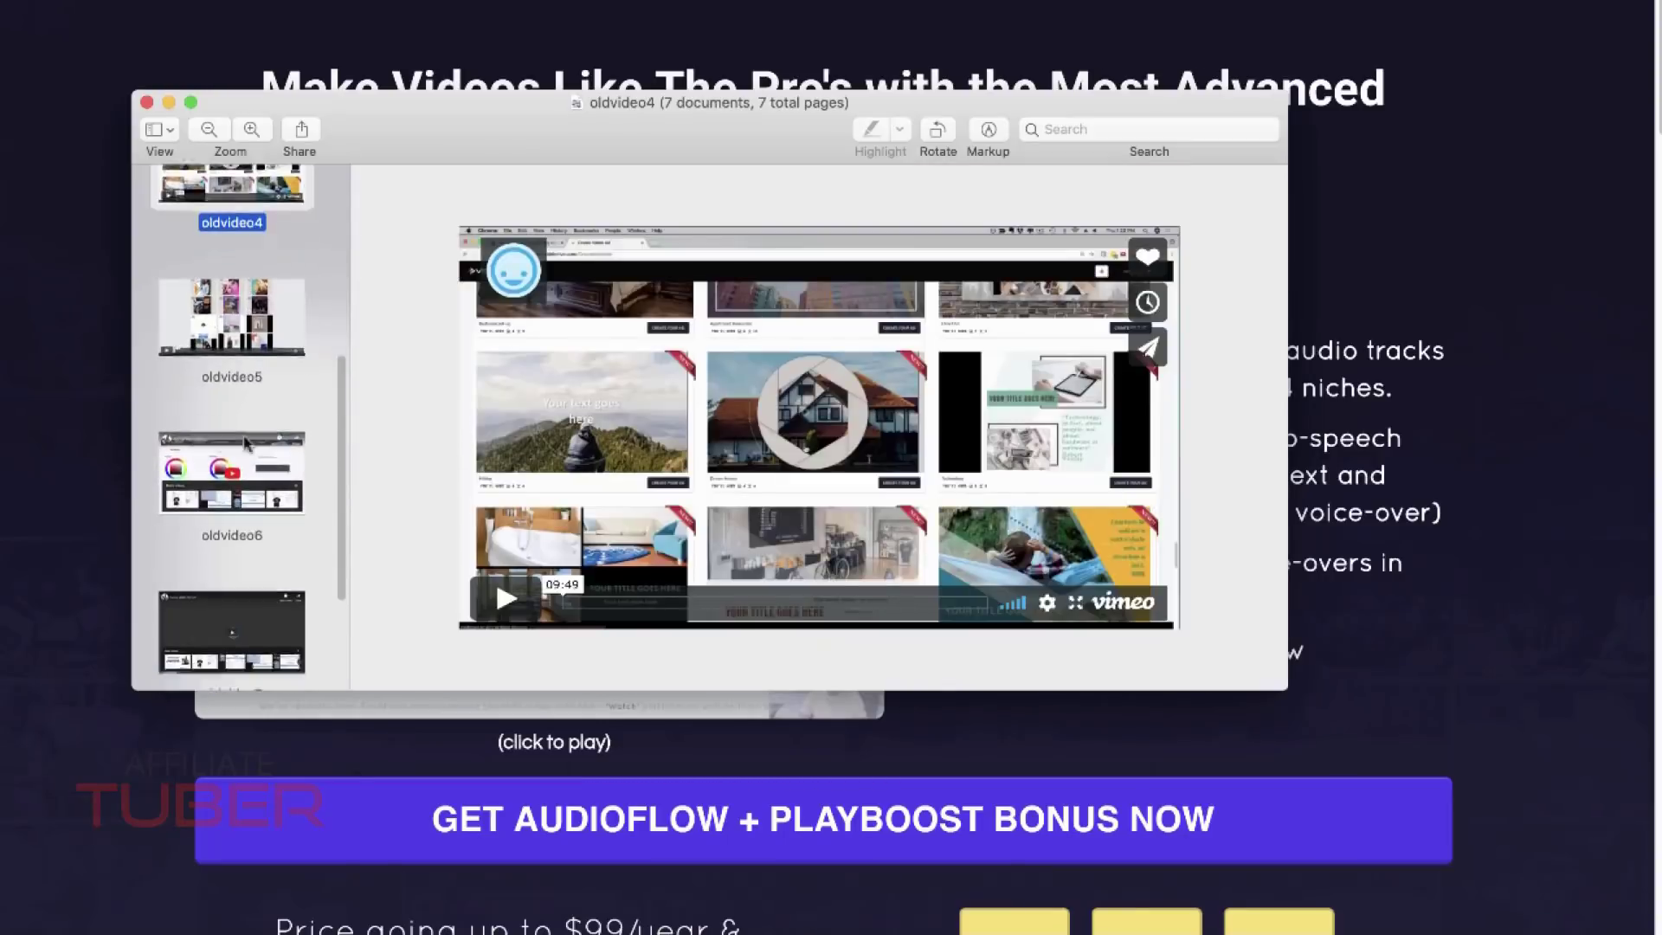
click(227, 642)
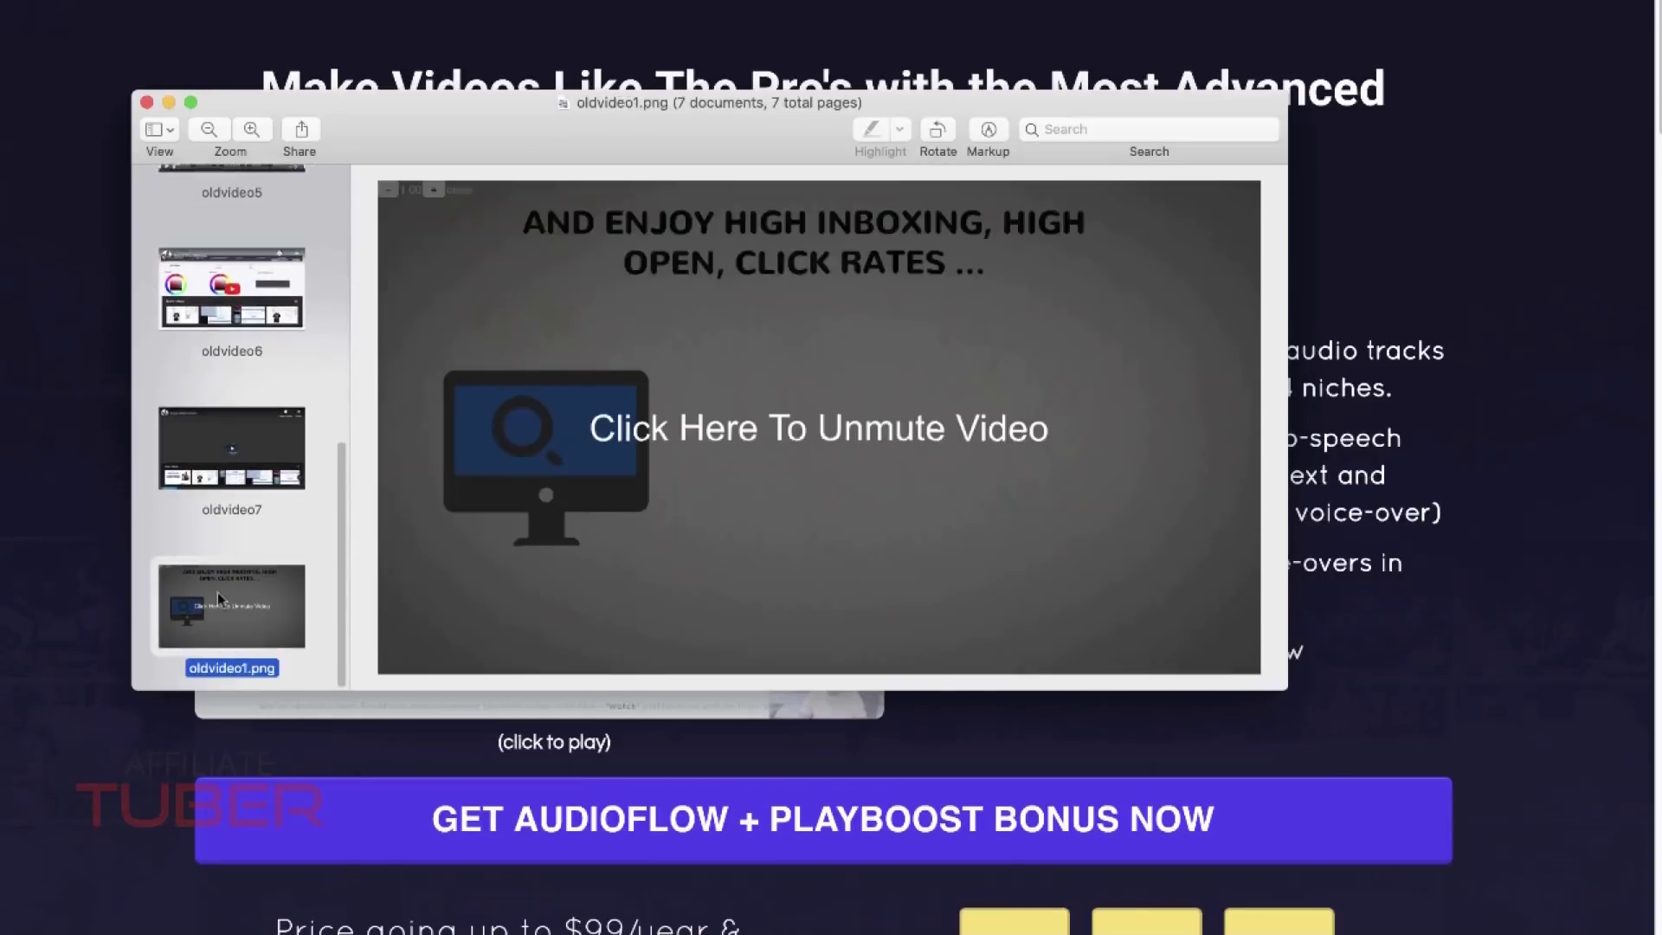
View the oldvideo7 and yellow oldvideo2 screenshots, then close Preview.
click(266, 470)
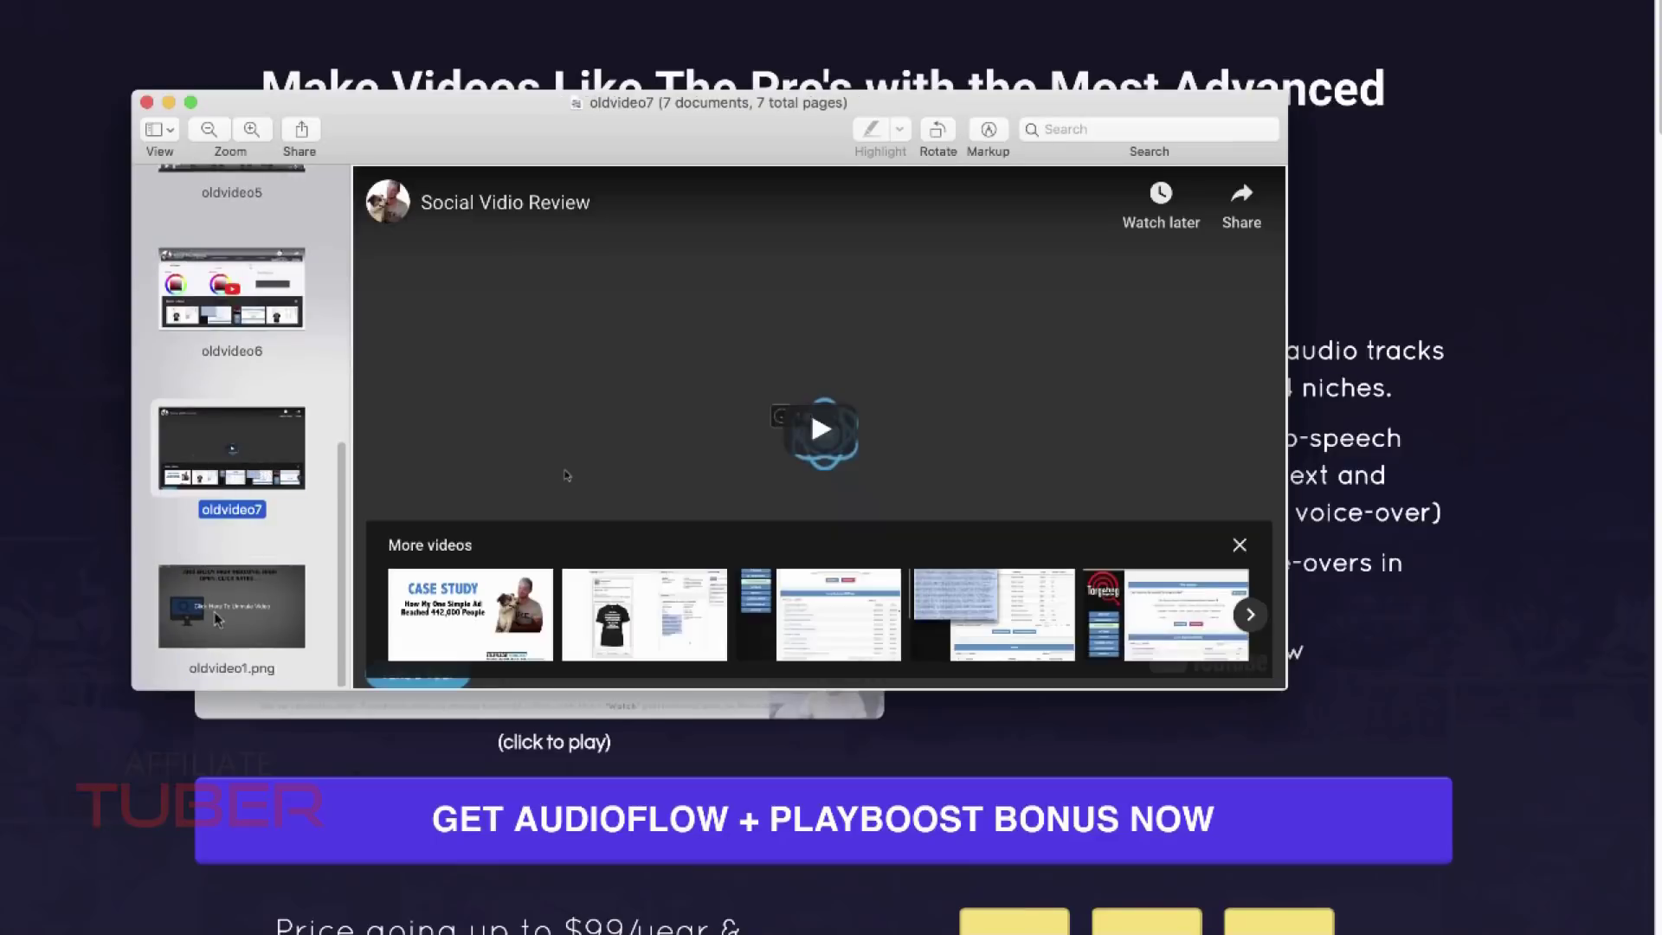
scroll(285, 577, up, 3)
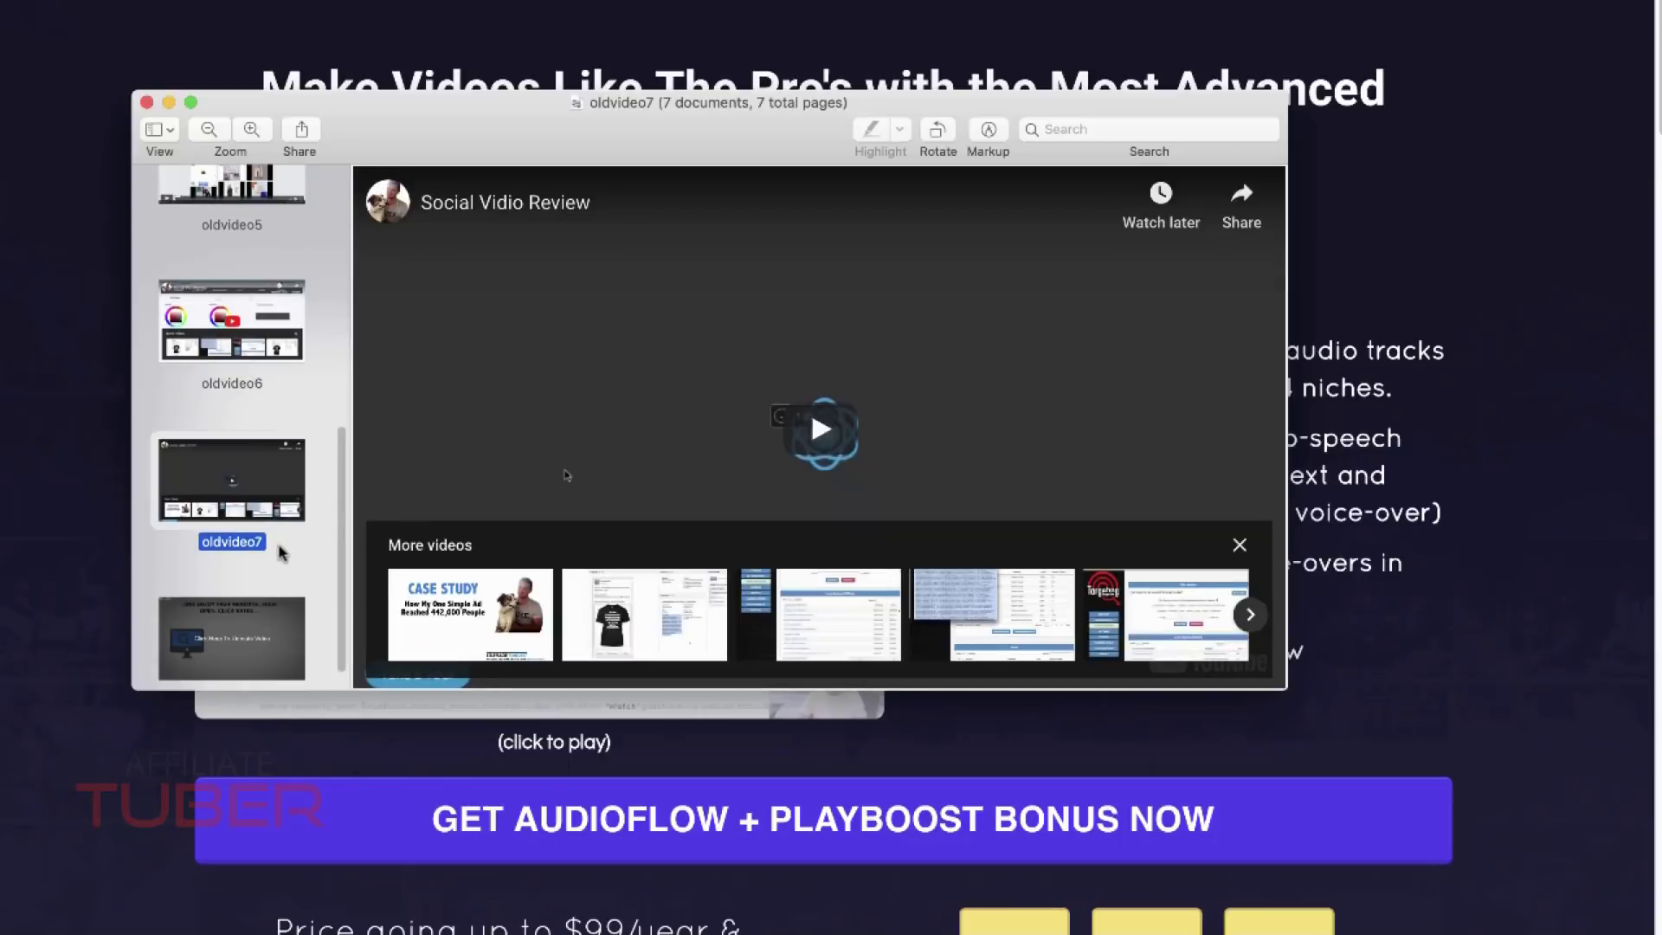
scroll(275, 537, up, 10)
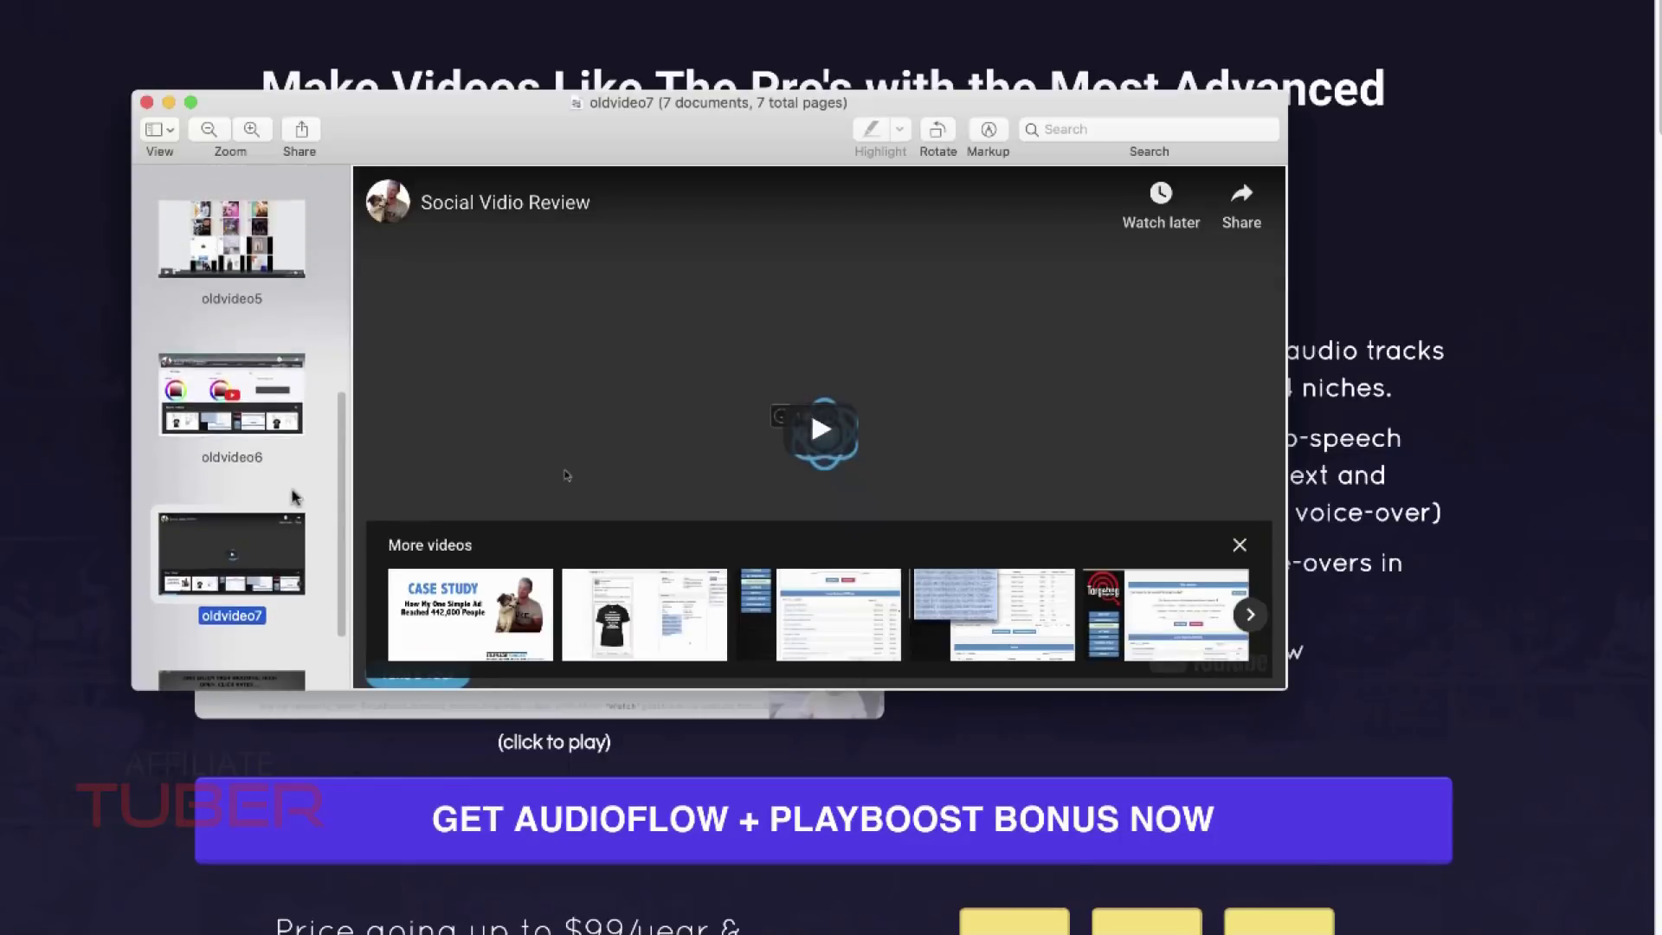
scroll(302, 480, up, 15)
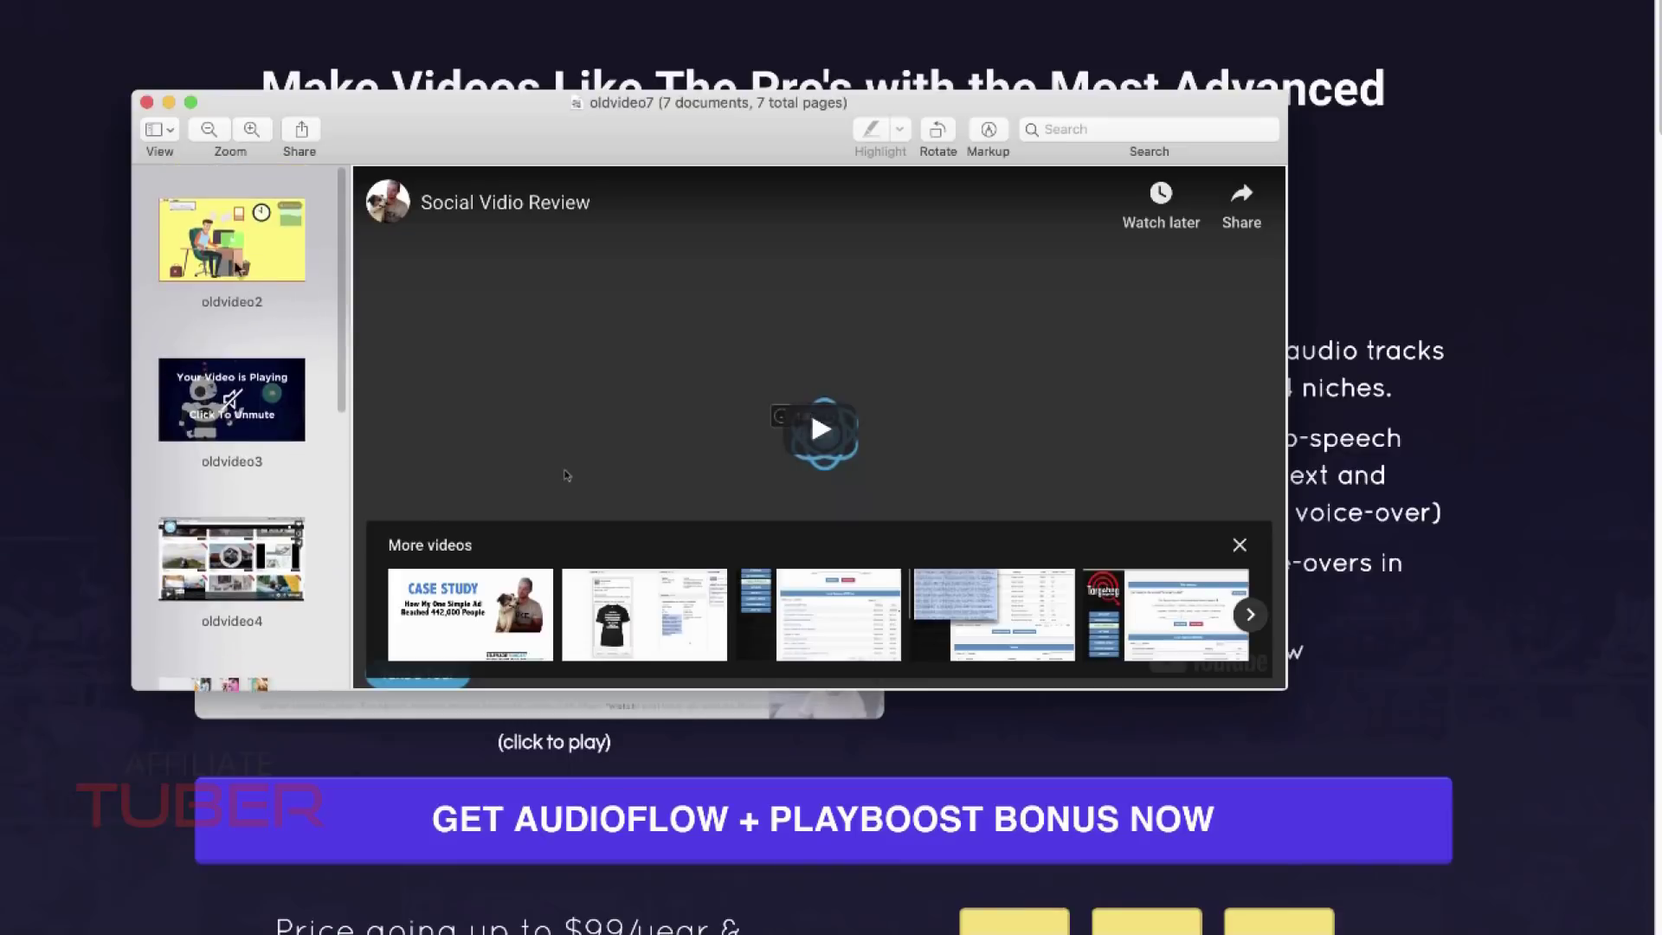
click(193, 260)
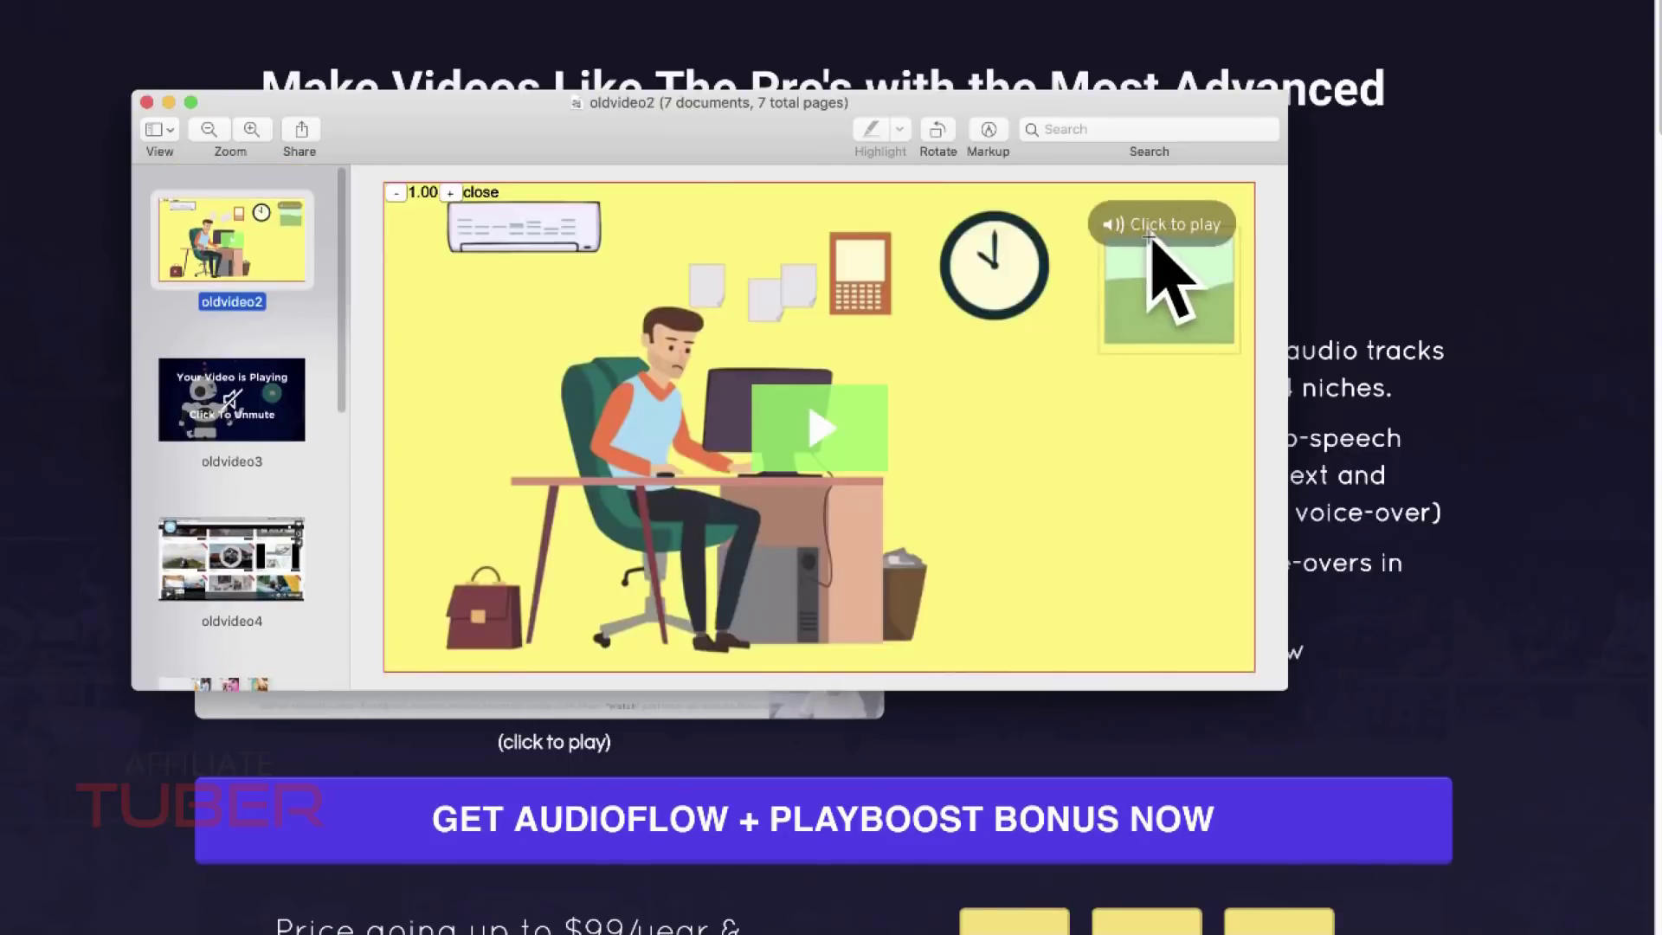
click(1318, 247)
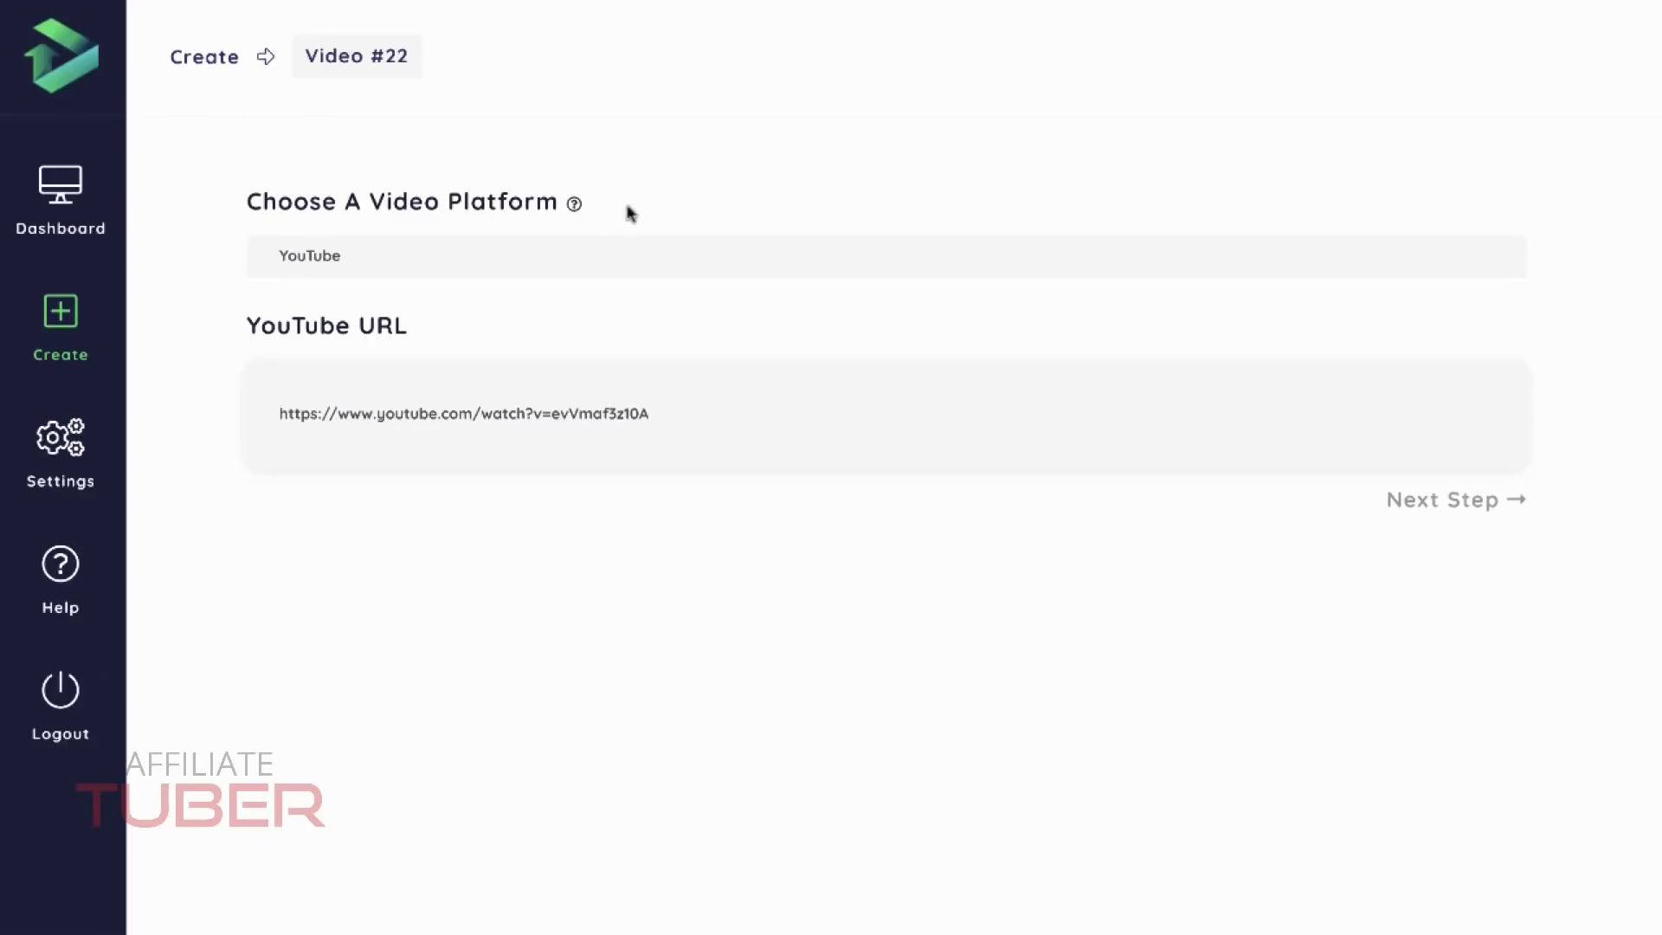
Keep YouTube as Video #22's platform and continue to the thumbnail Editor.
click(347, 255)
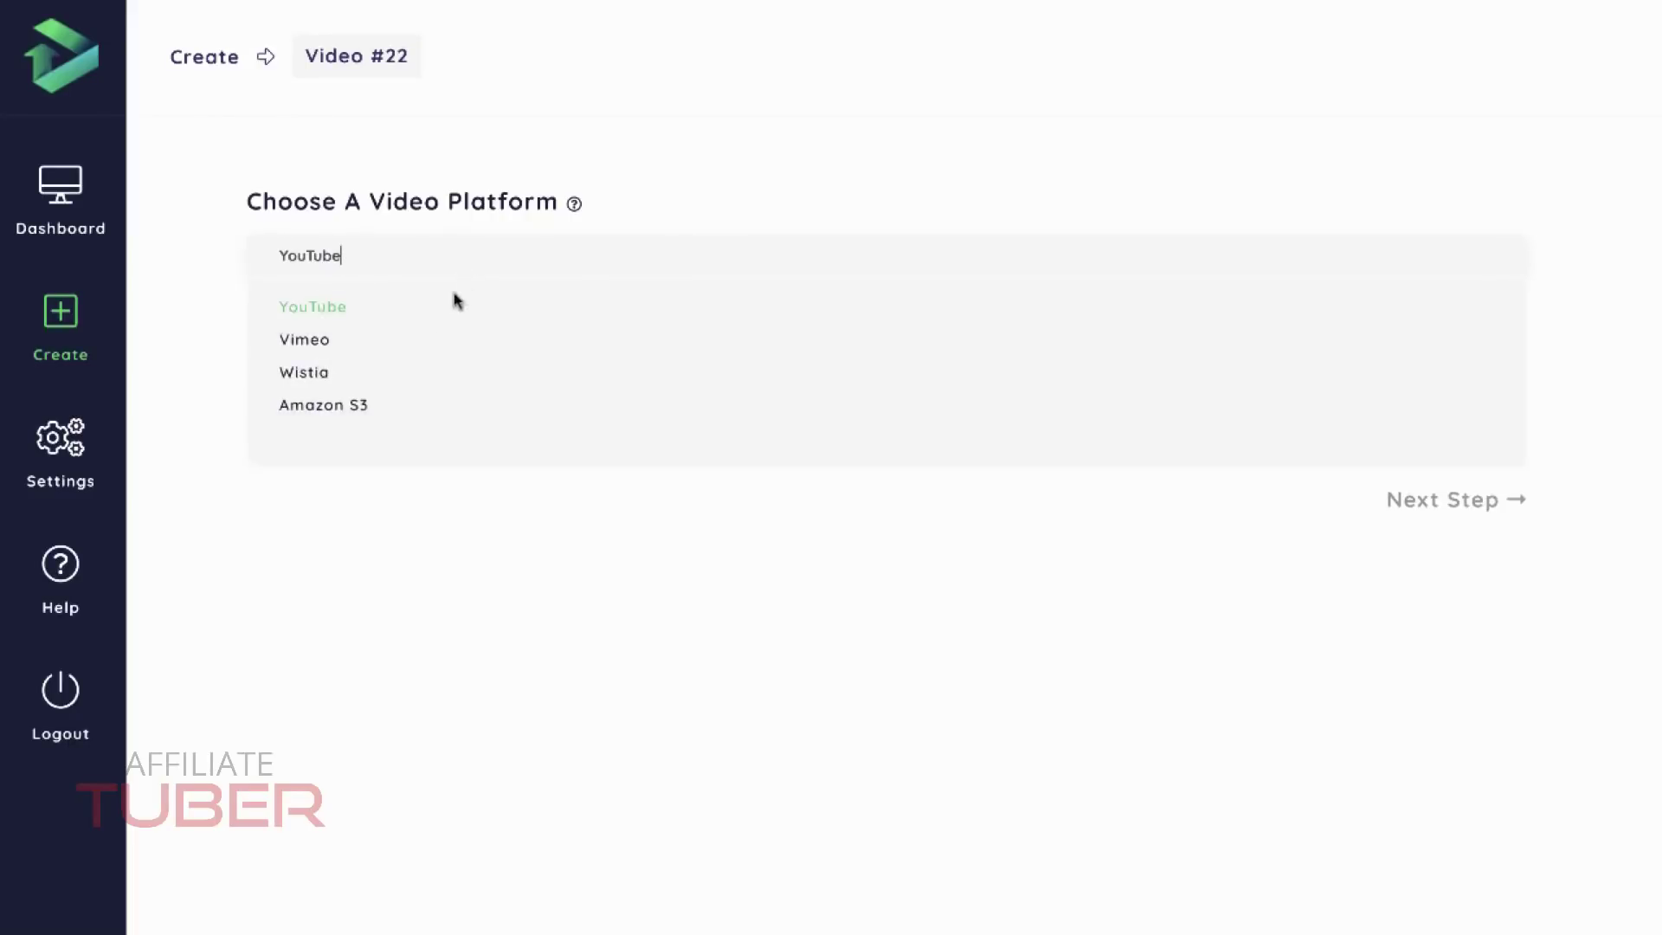
click(584, 597)
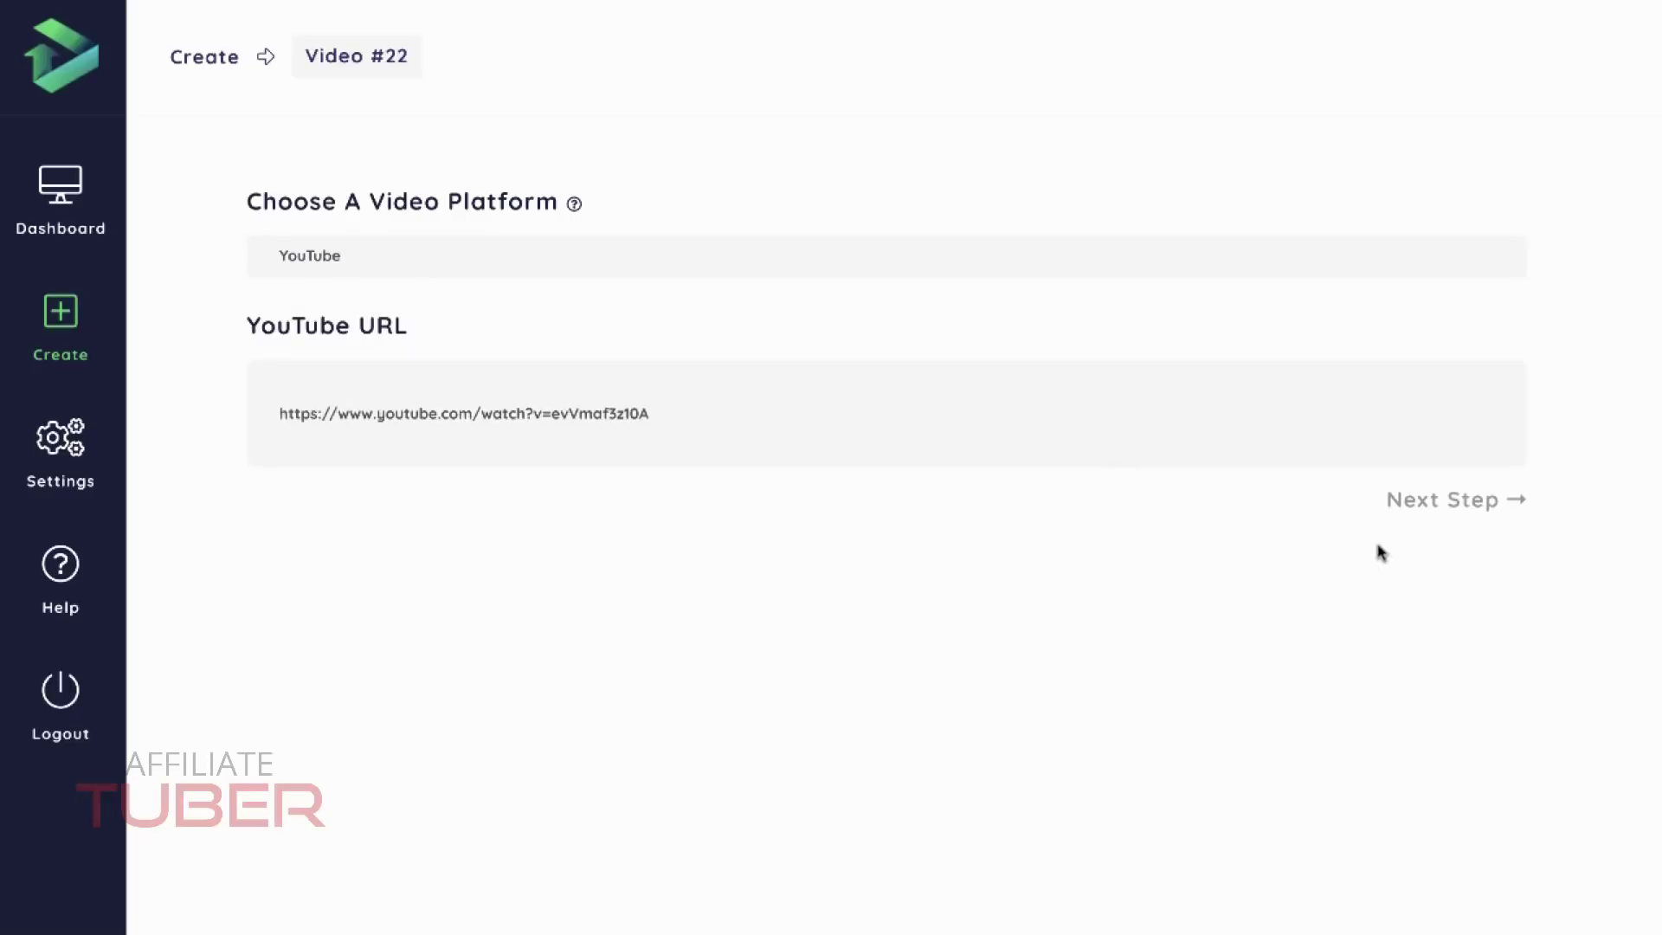
click(1436, 511)
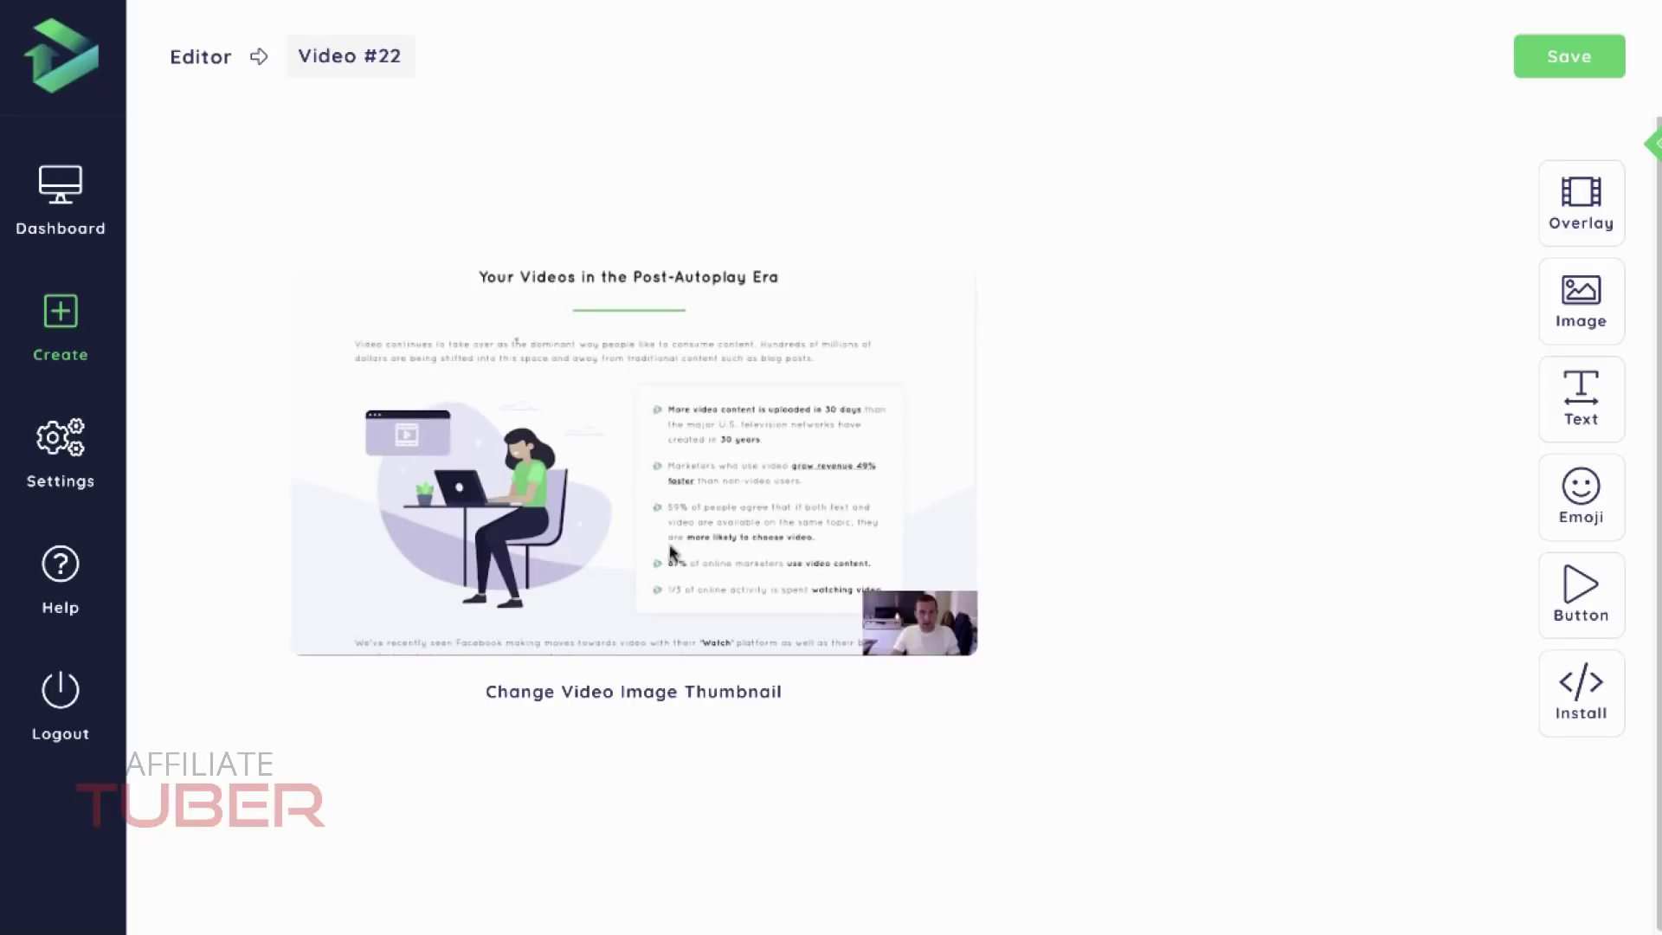
click(689, 699)
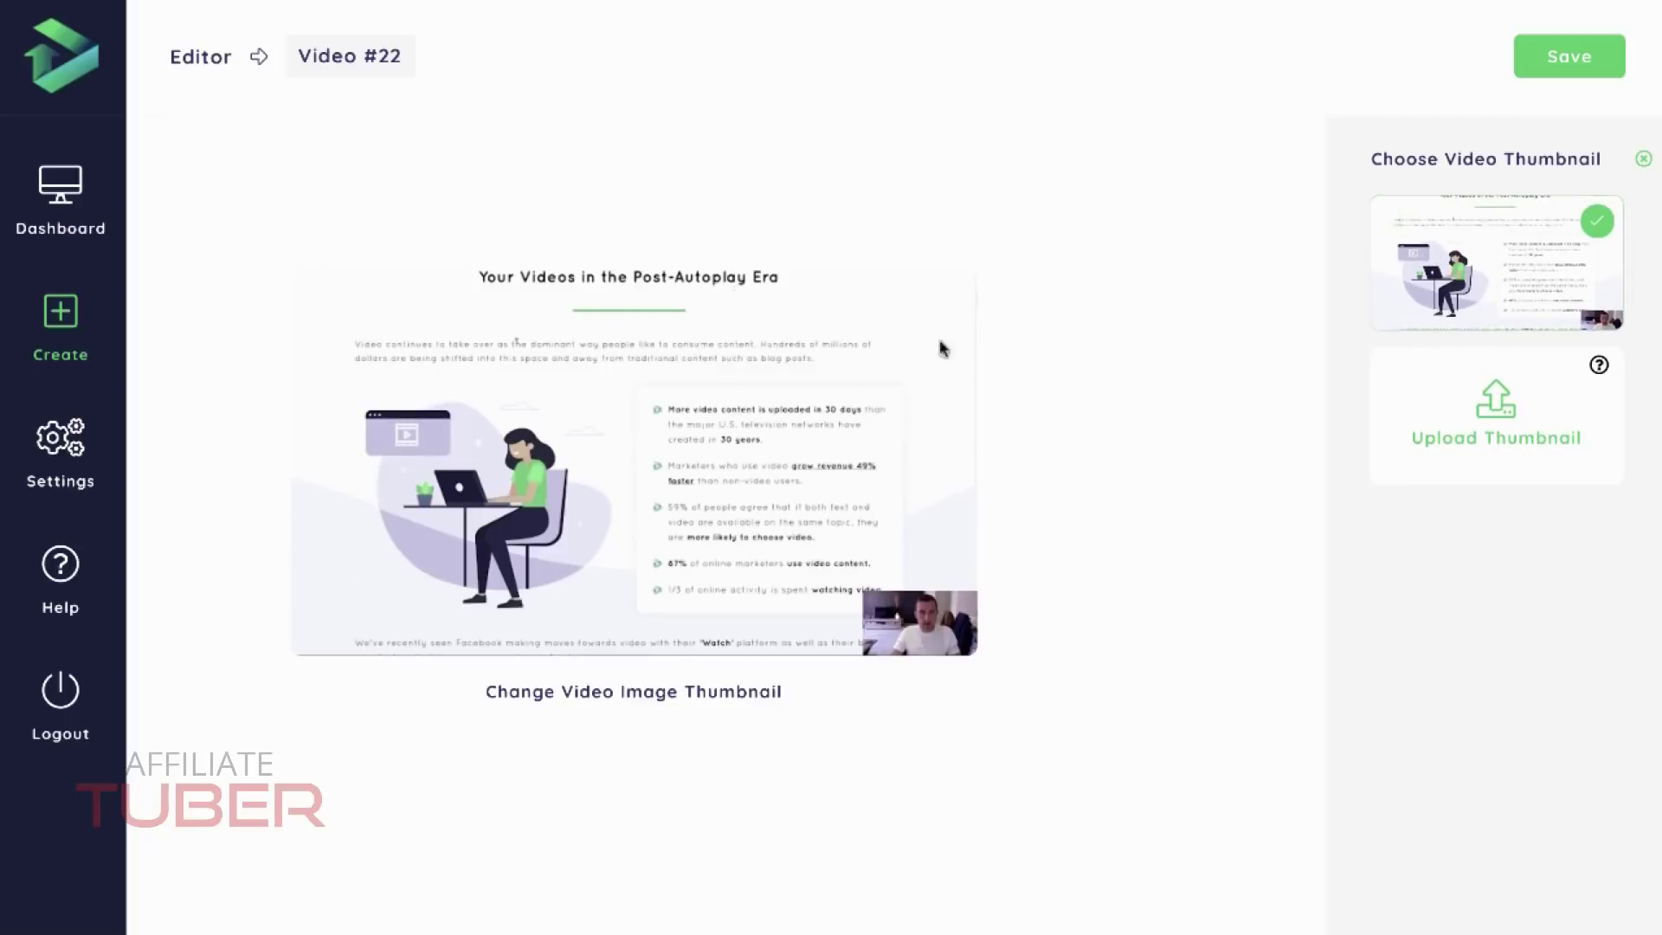
click(1643, 158)
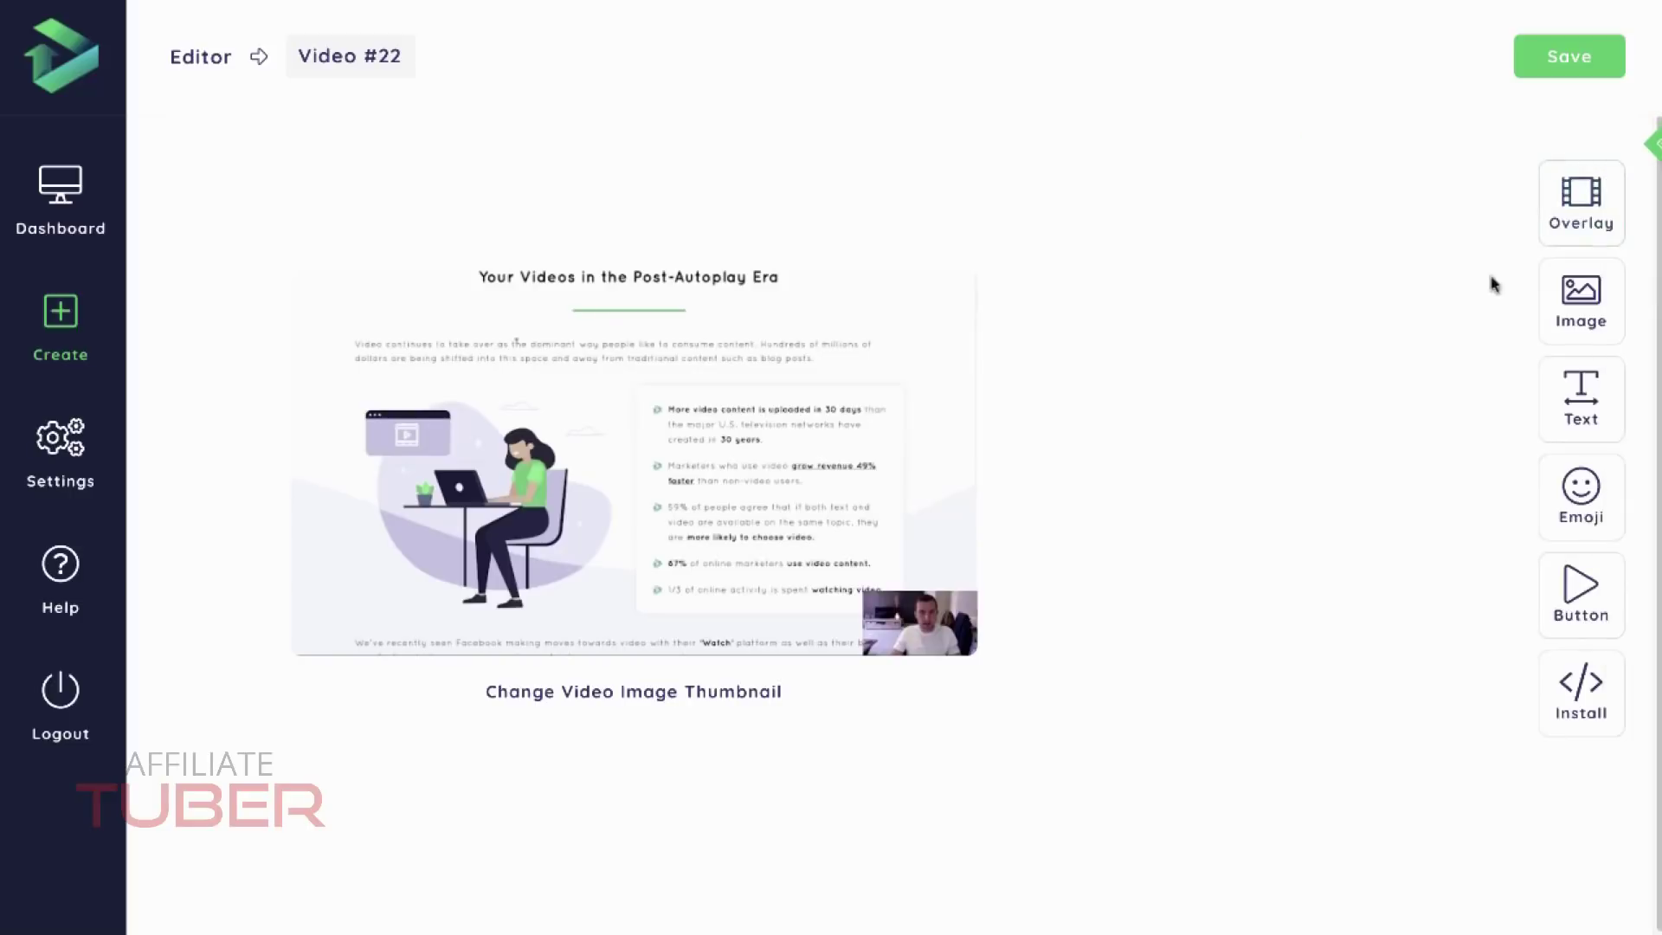
Try the rocket-and-cloud pattern overlay, then switch to a solid green colour overlay.
click(1589, 227)
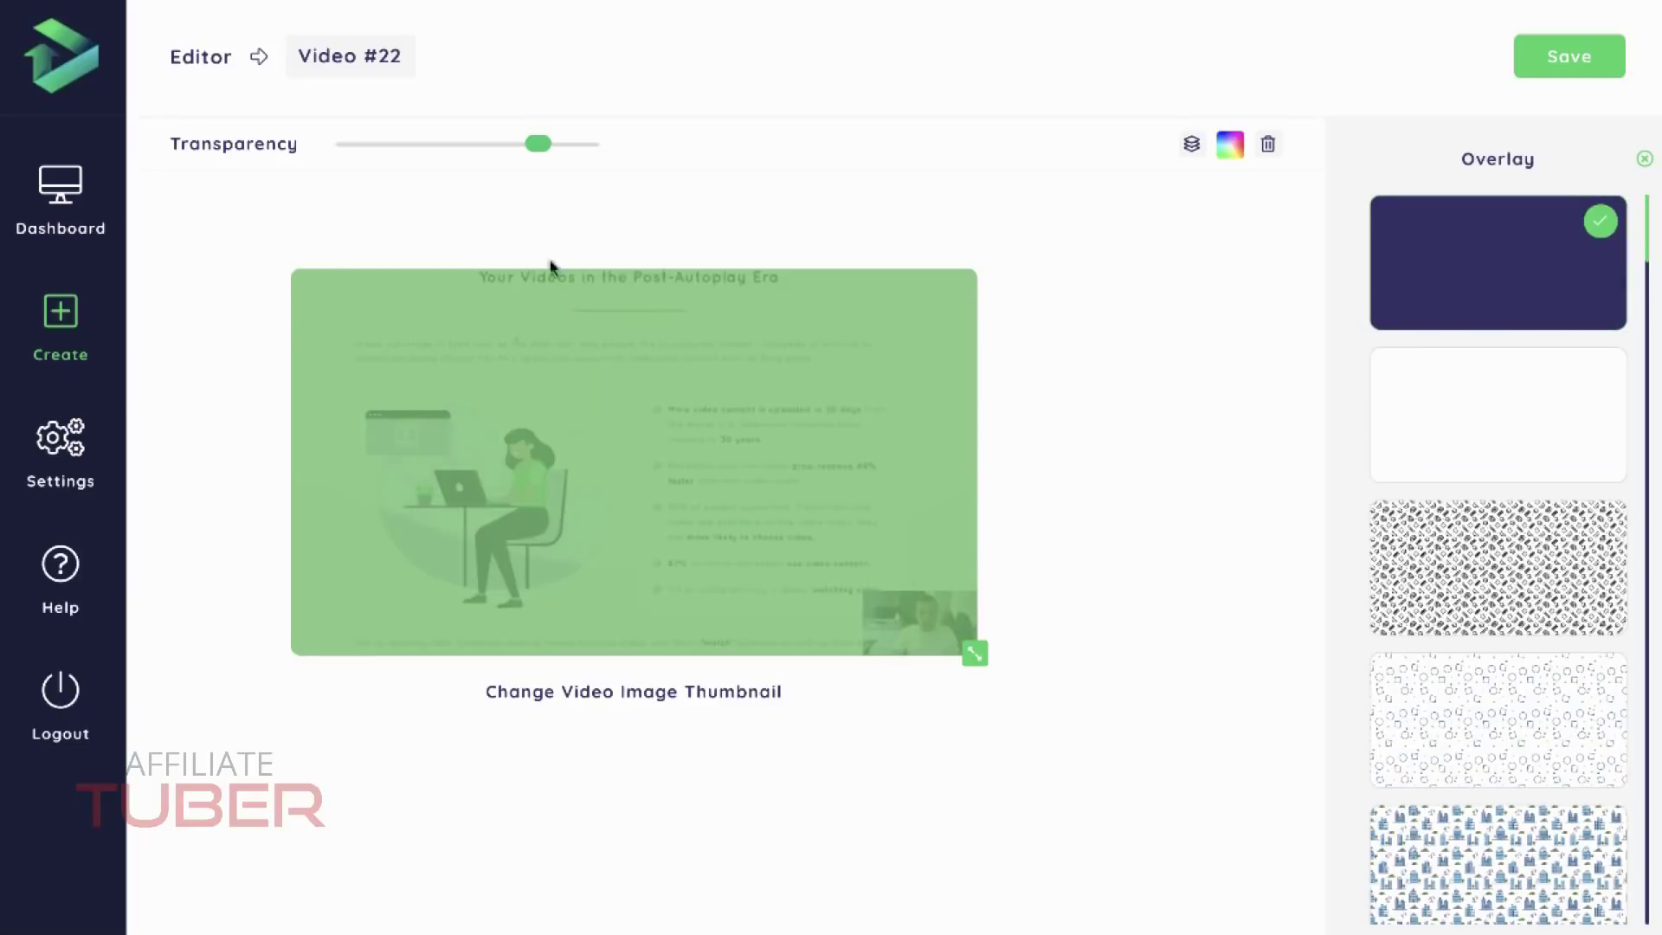
scroll(1452, 368, down, 6)
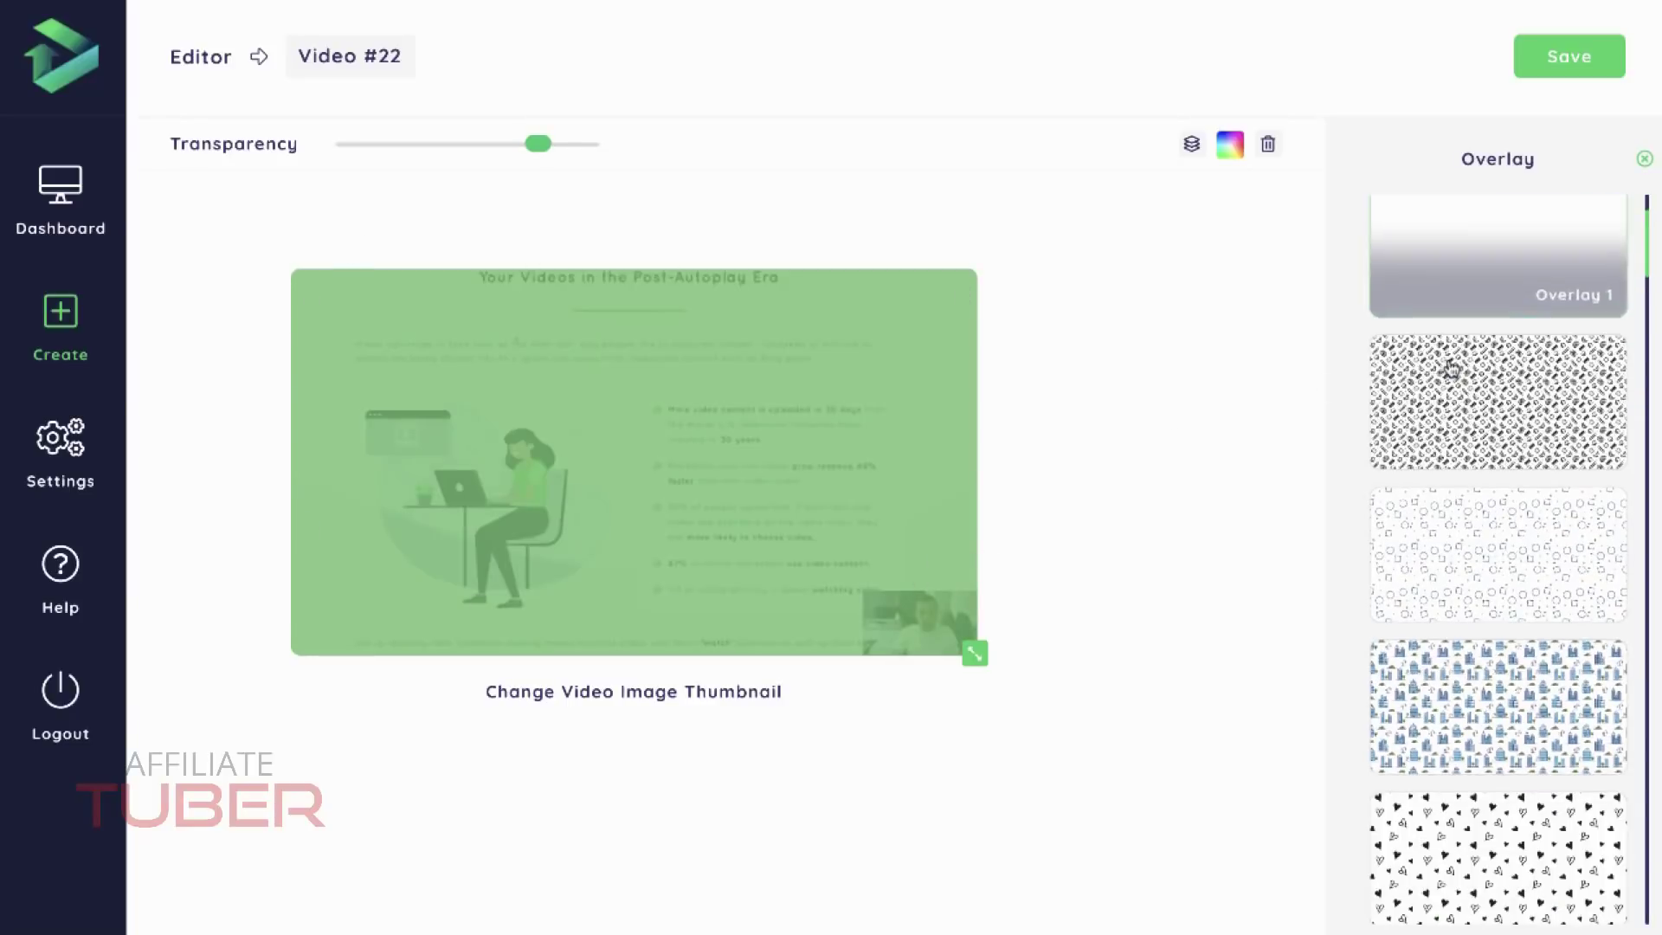
scroll(1453, 366, down, 10)
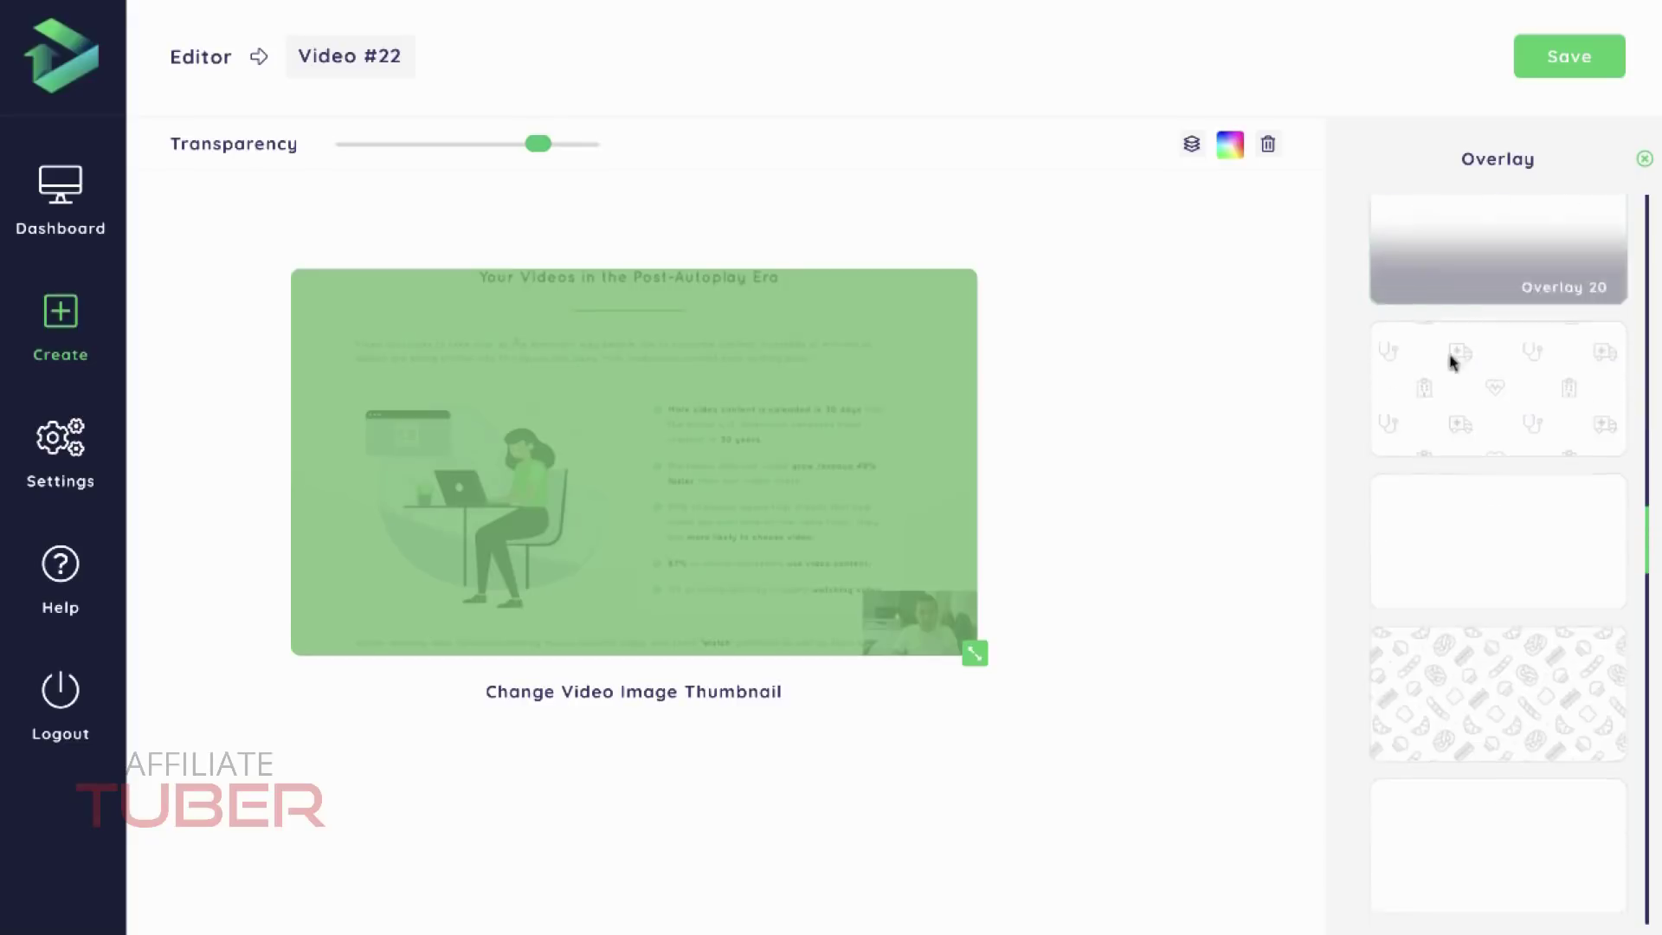
scroll(1456, 364, down, 5)
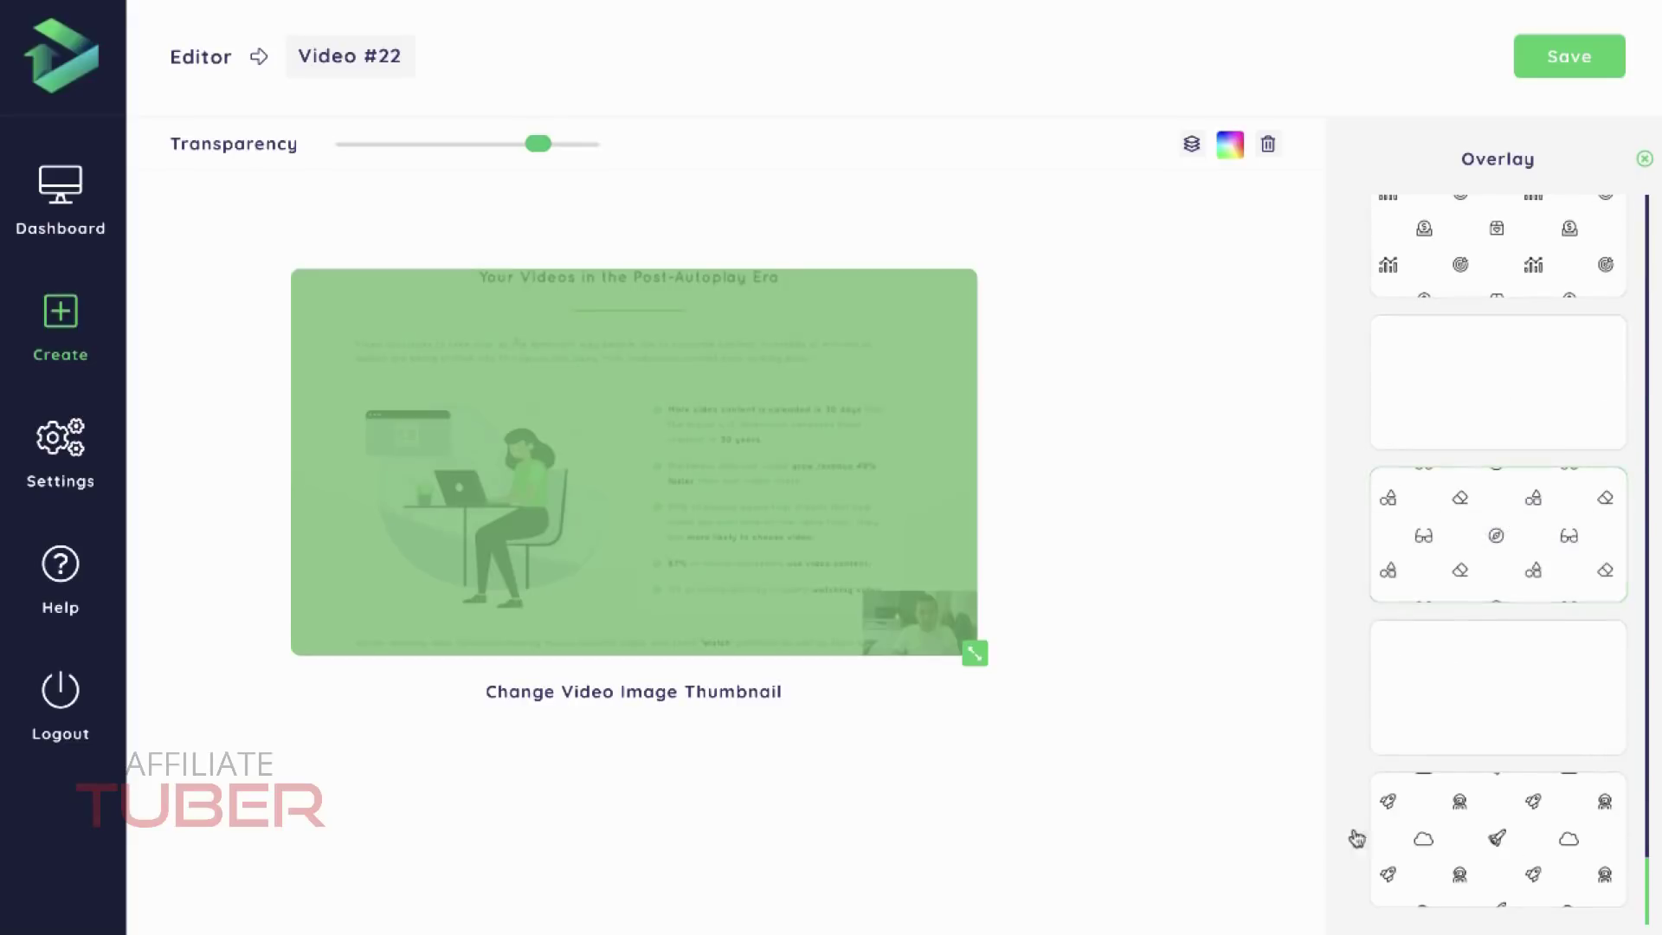
click(1462, 725)
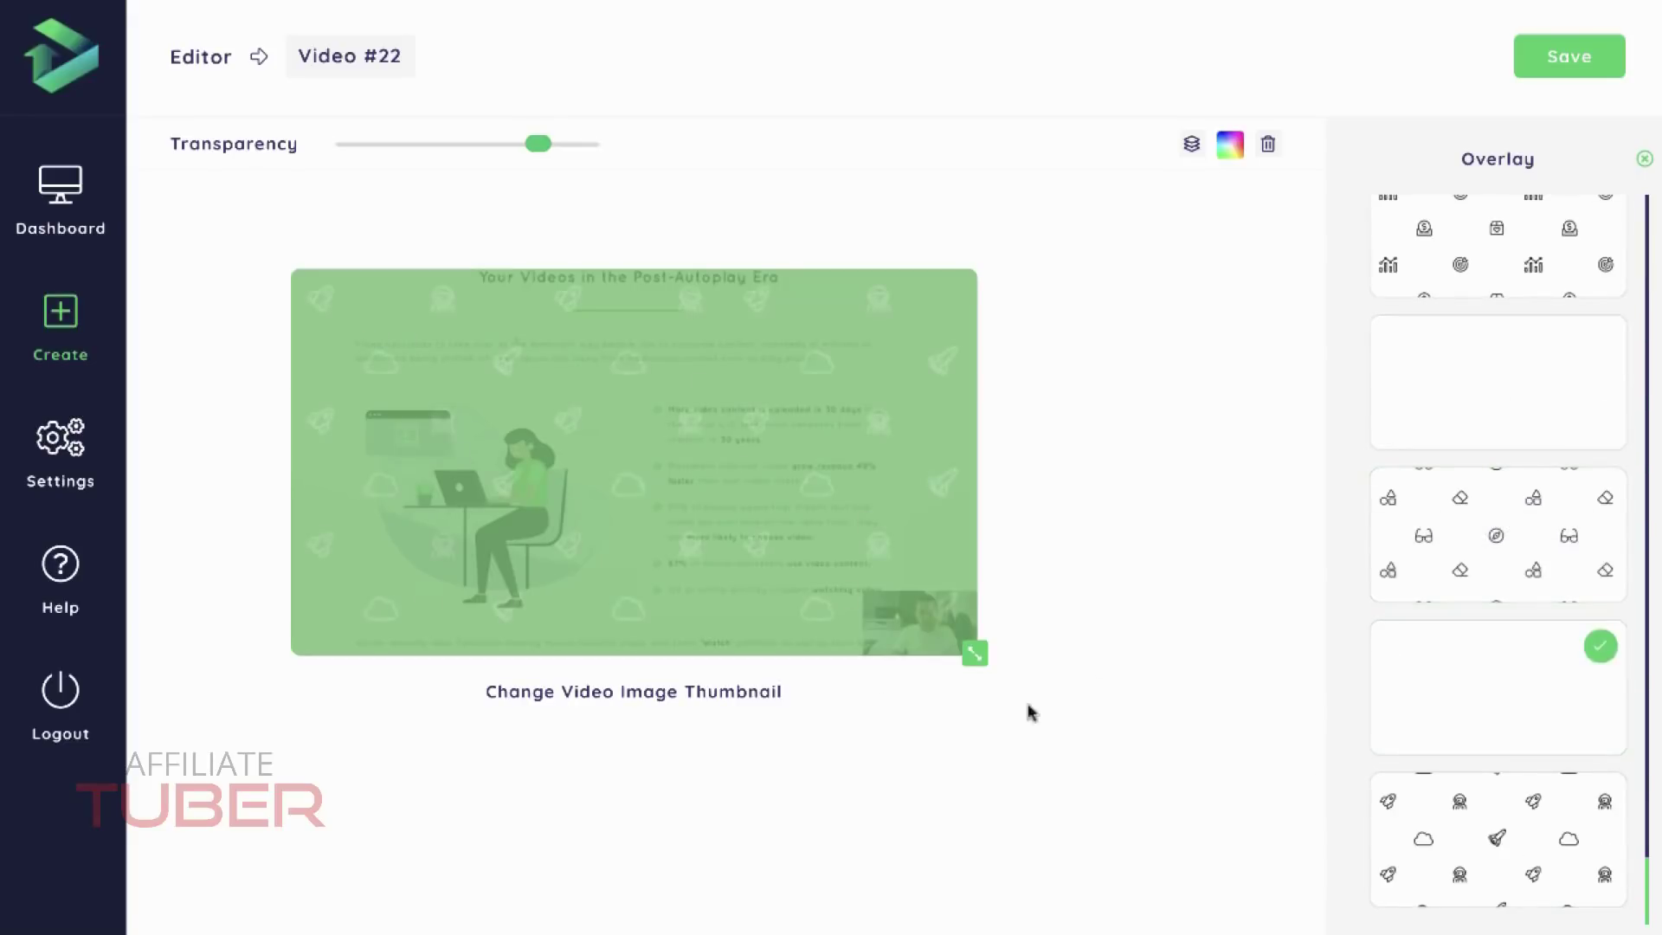
scroll(1511, 605, up, 15)
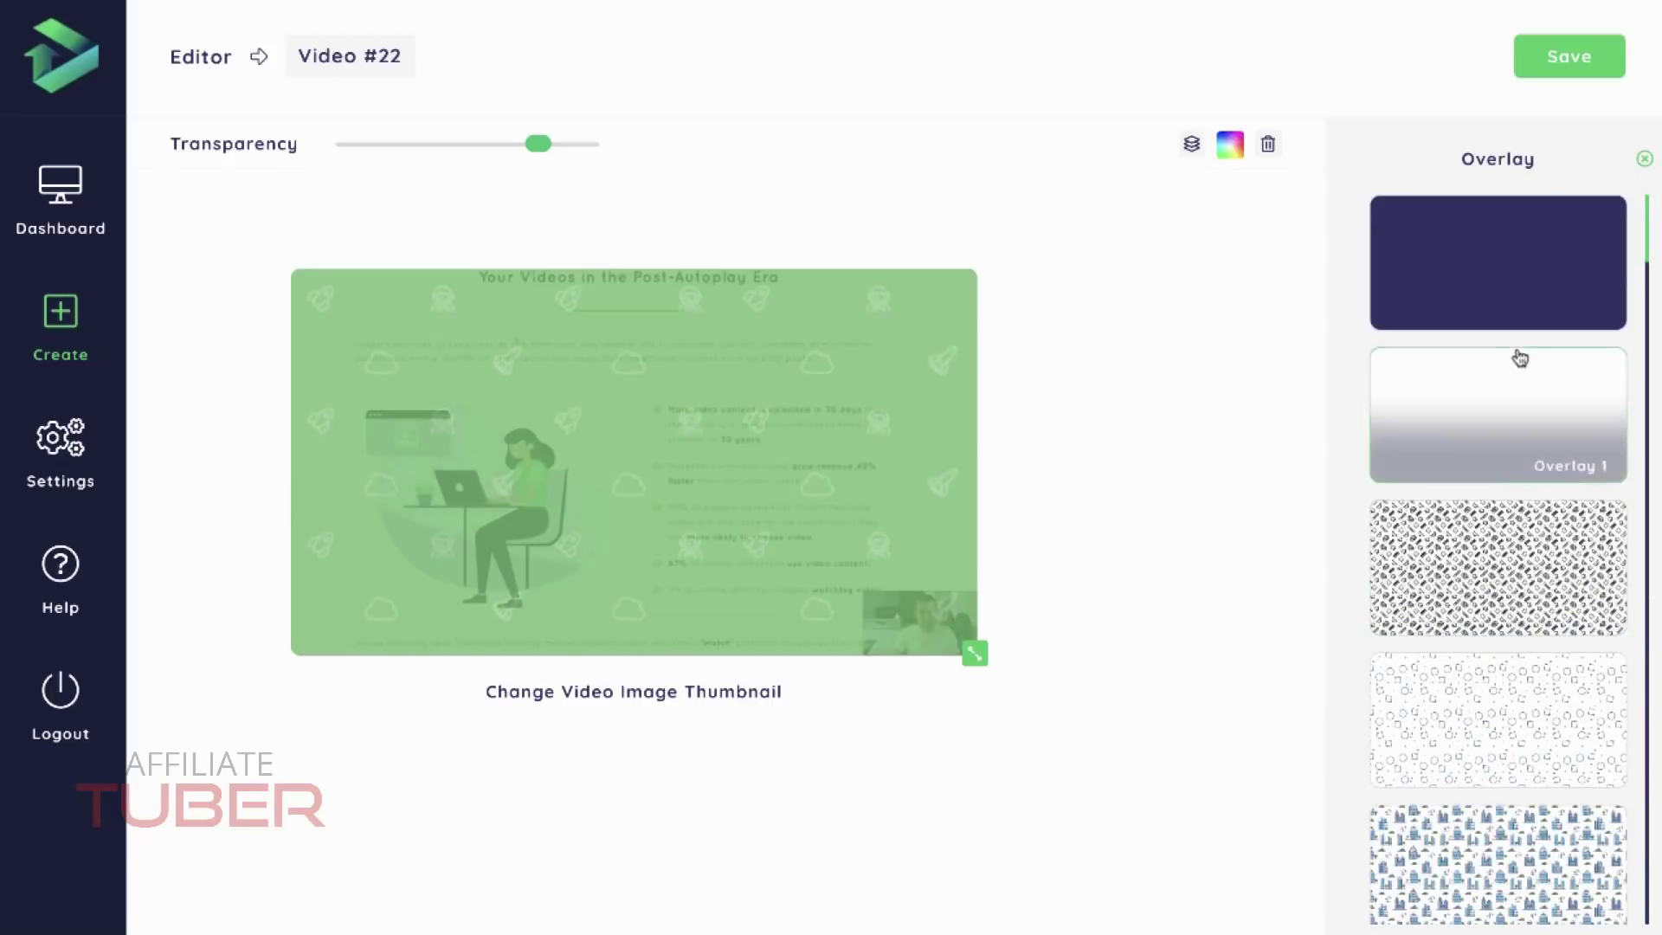
click(1496, 302)
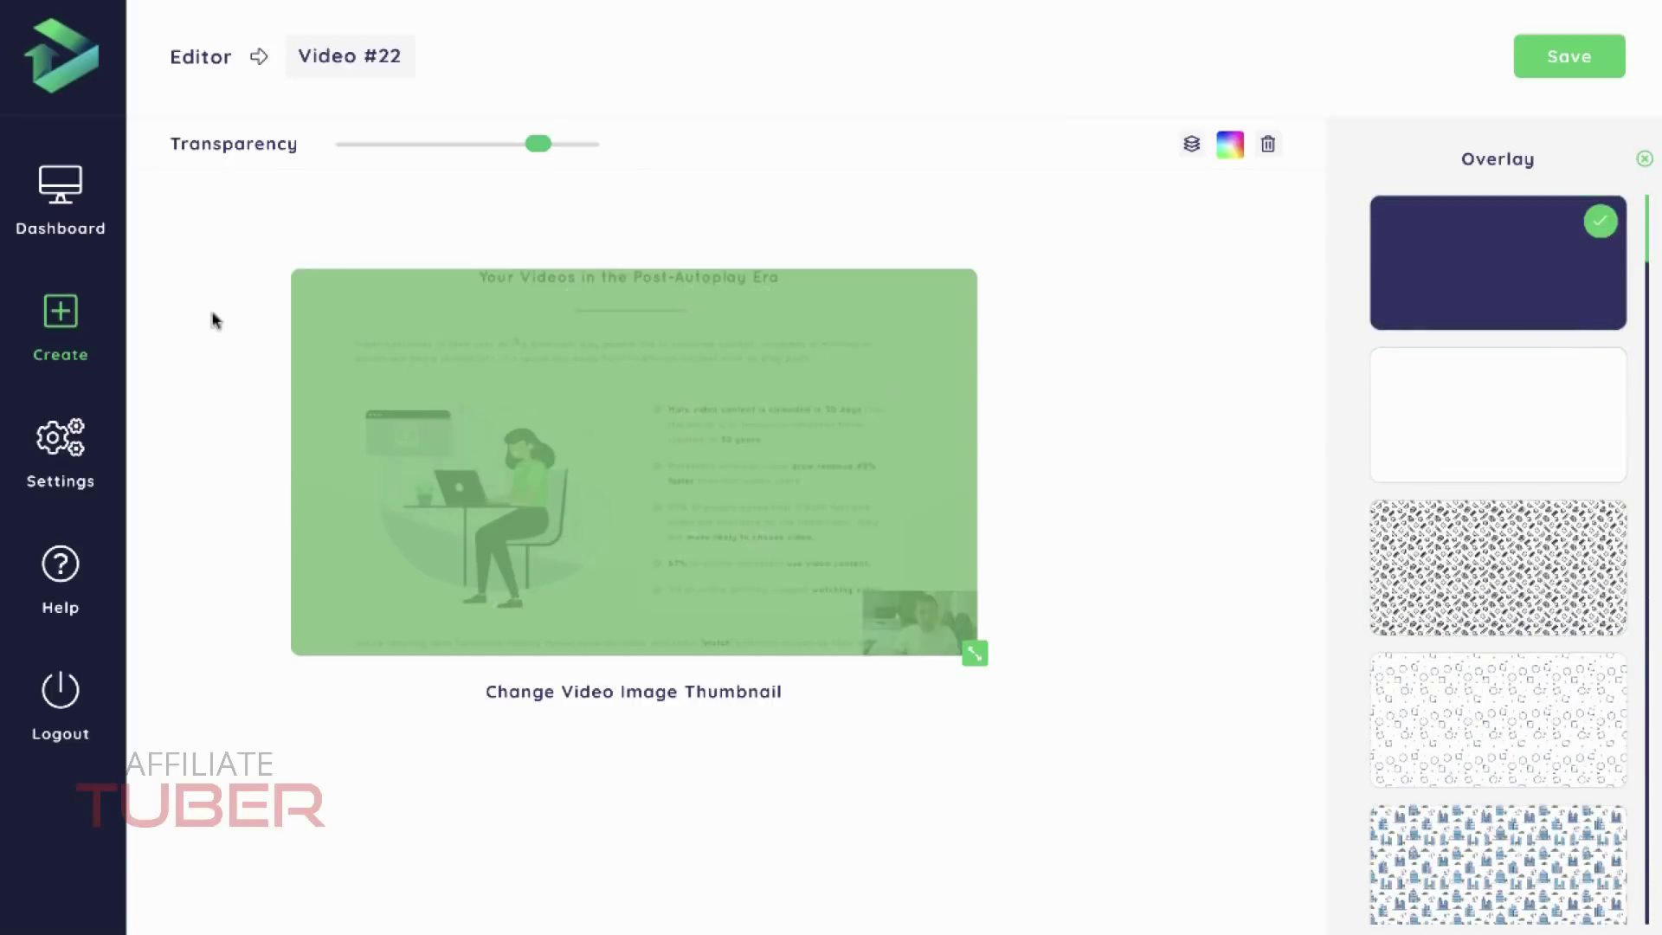
Change the overlay colour from green to blue-grey #cfd8dc and close the overlay settings.
click(1232, 147)
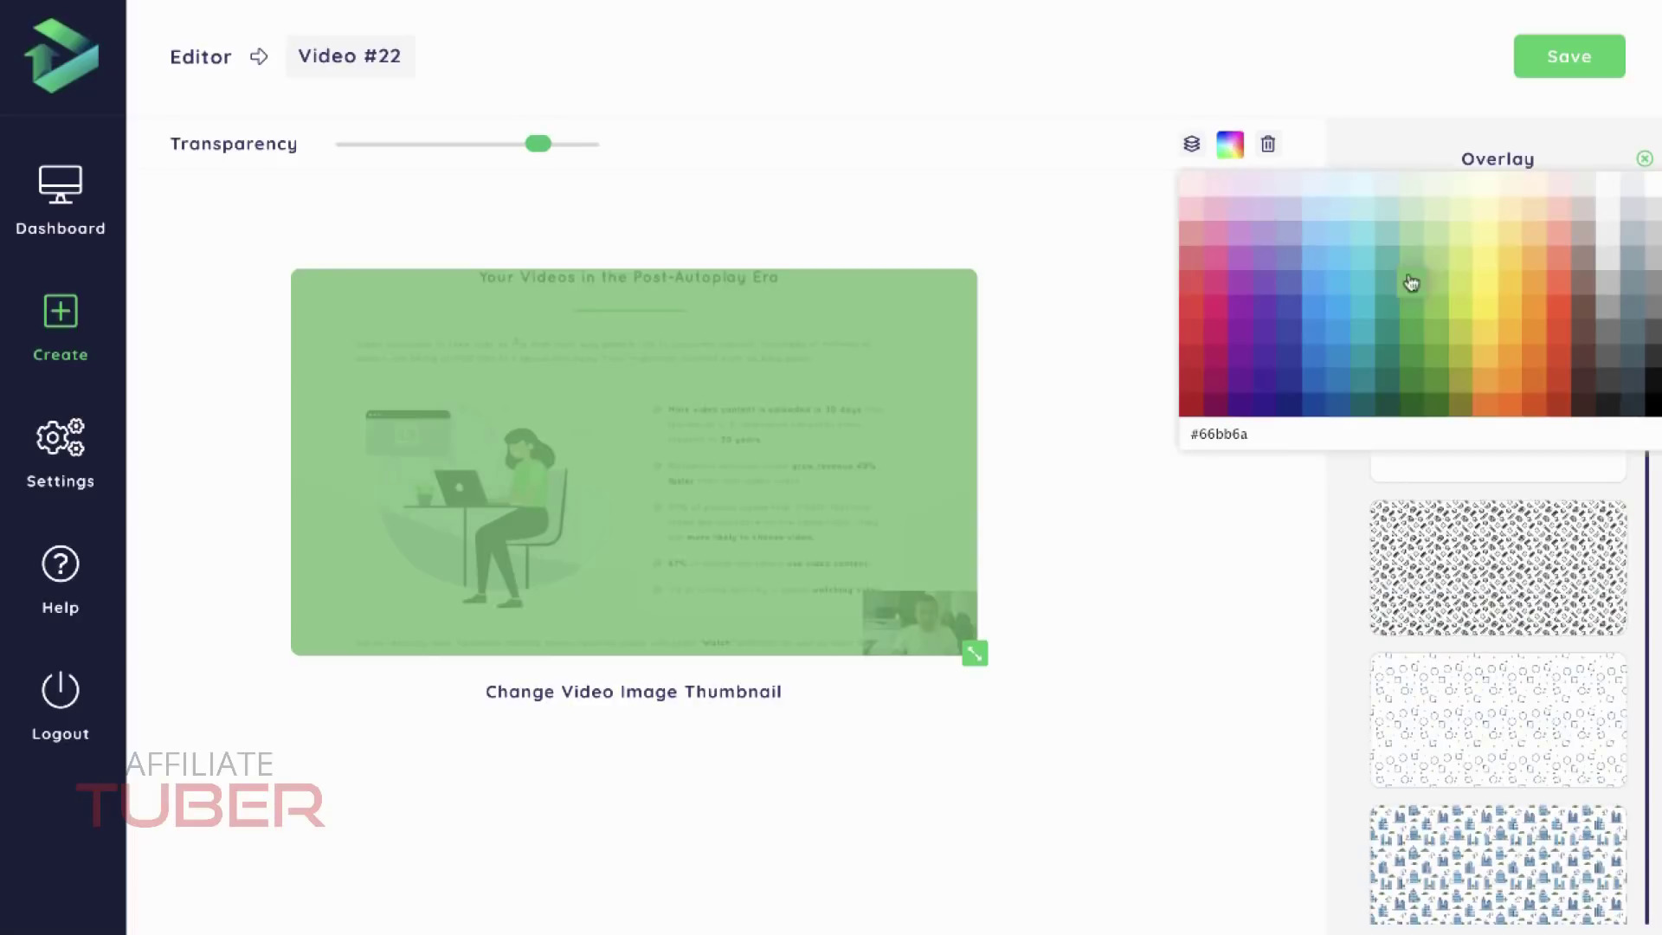
click(1647, 197)
click(1632, 209)
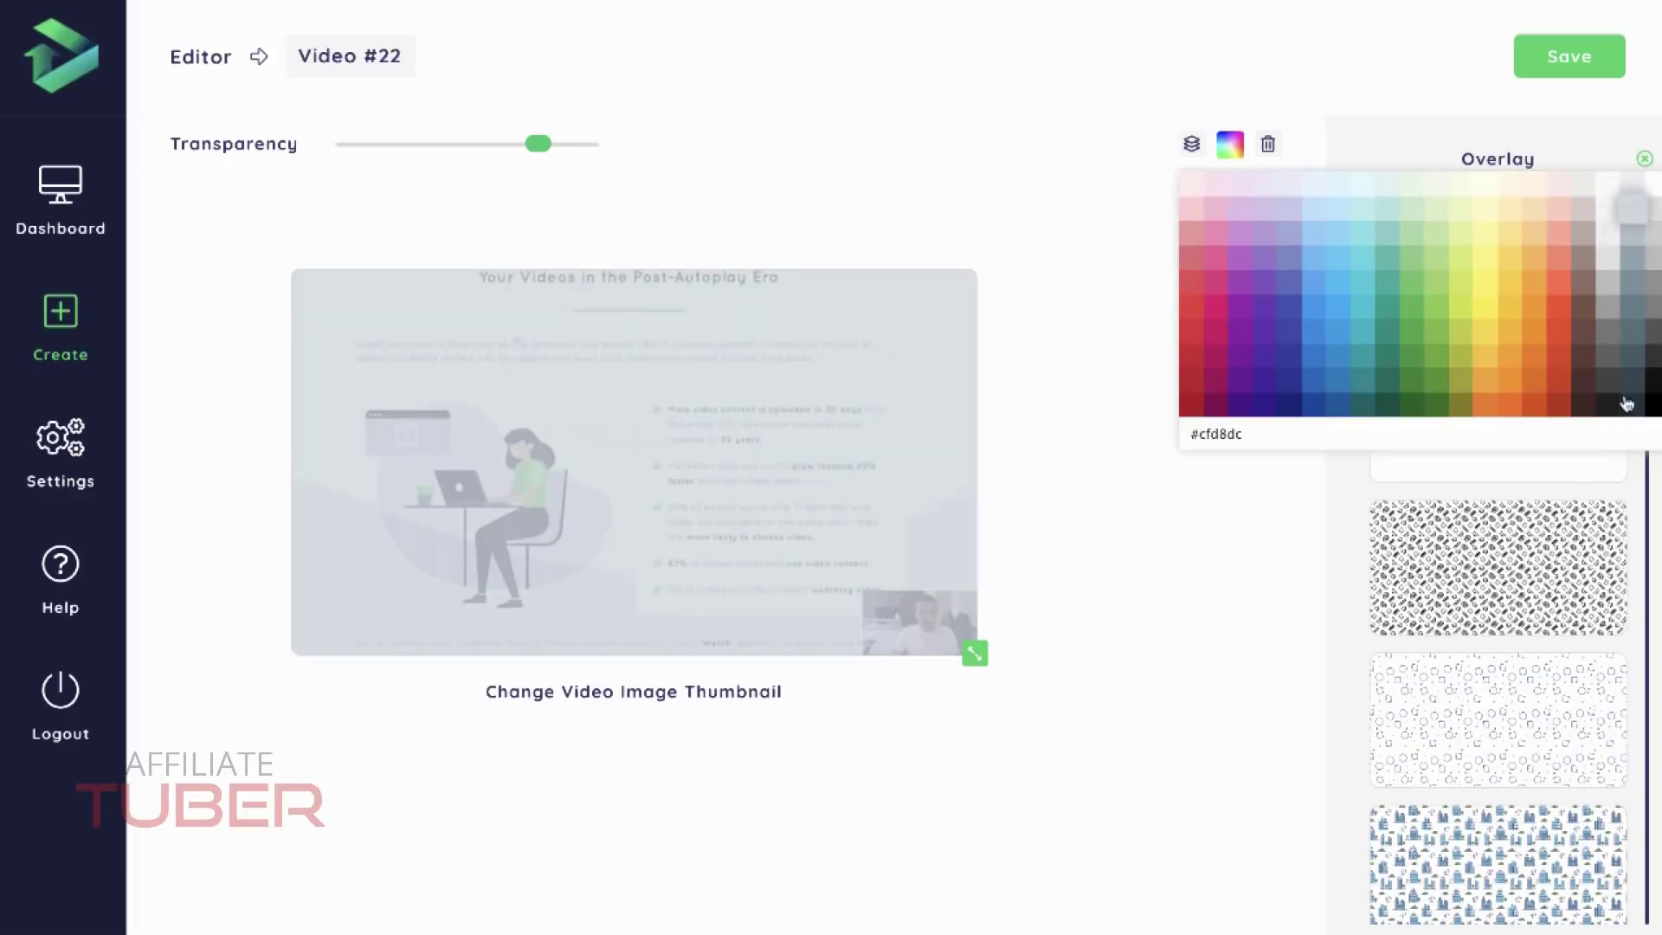
click(1217, 577)
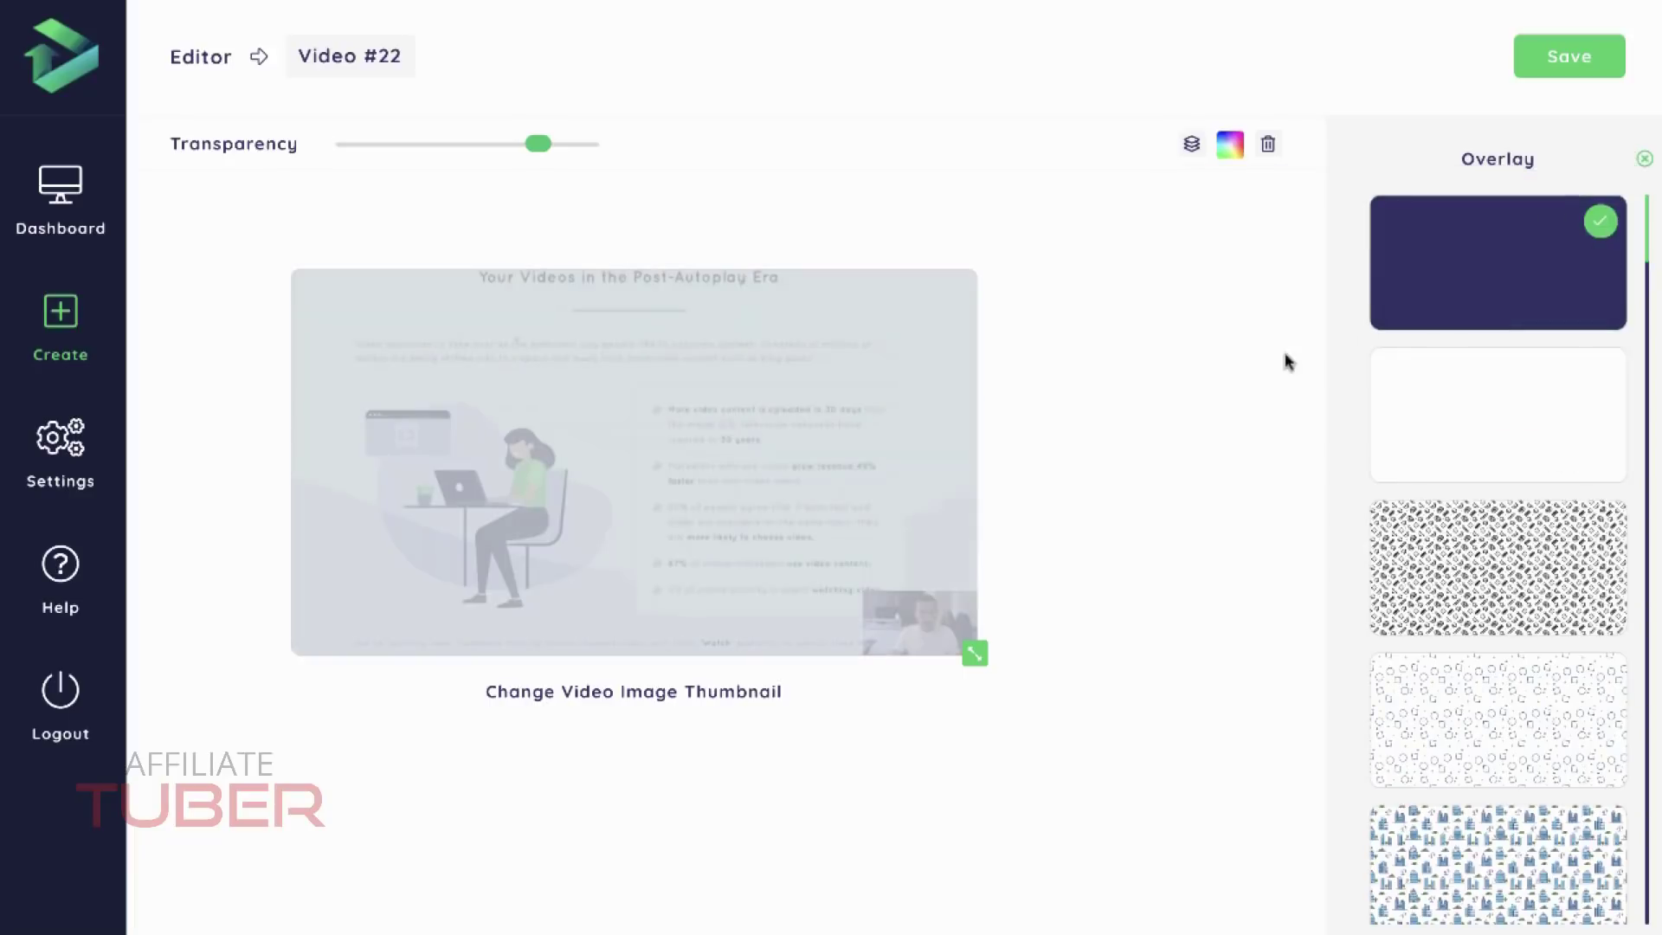
click(1643, 158)
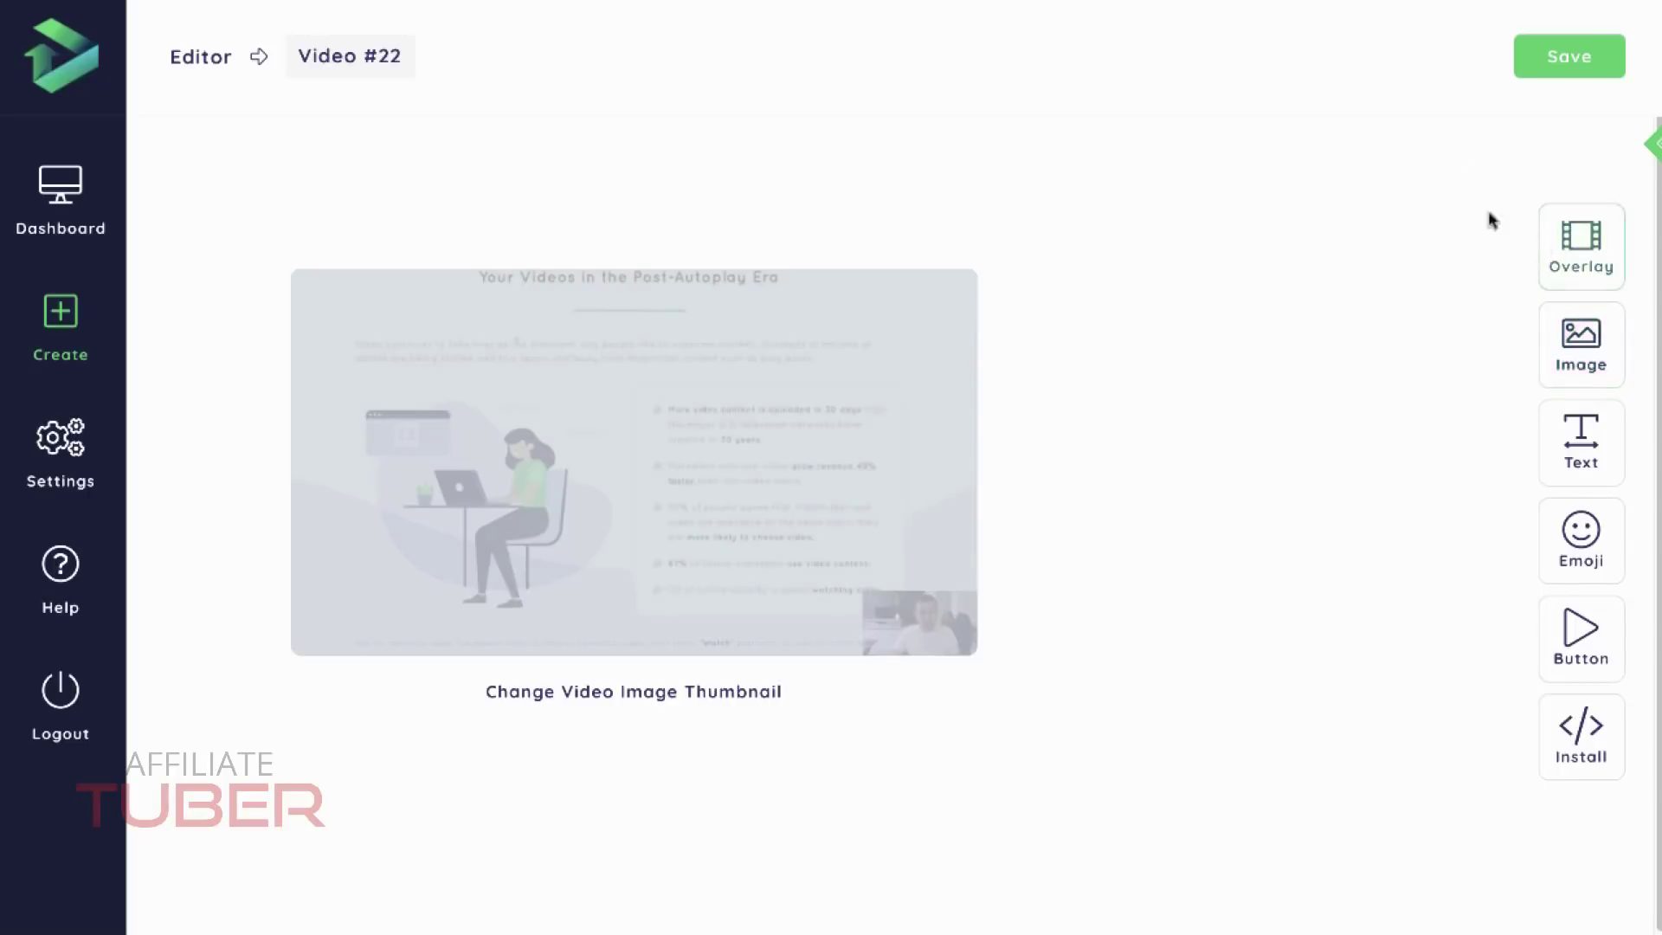
Add an image element and look over its entrance Animation options without choosing one.
click(1586, 360)
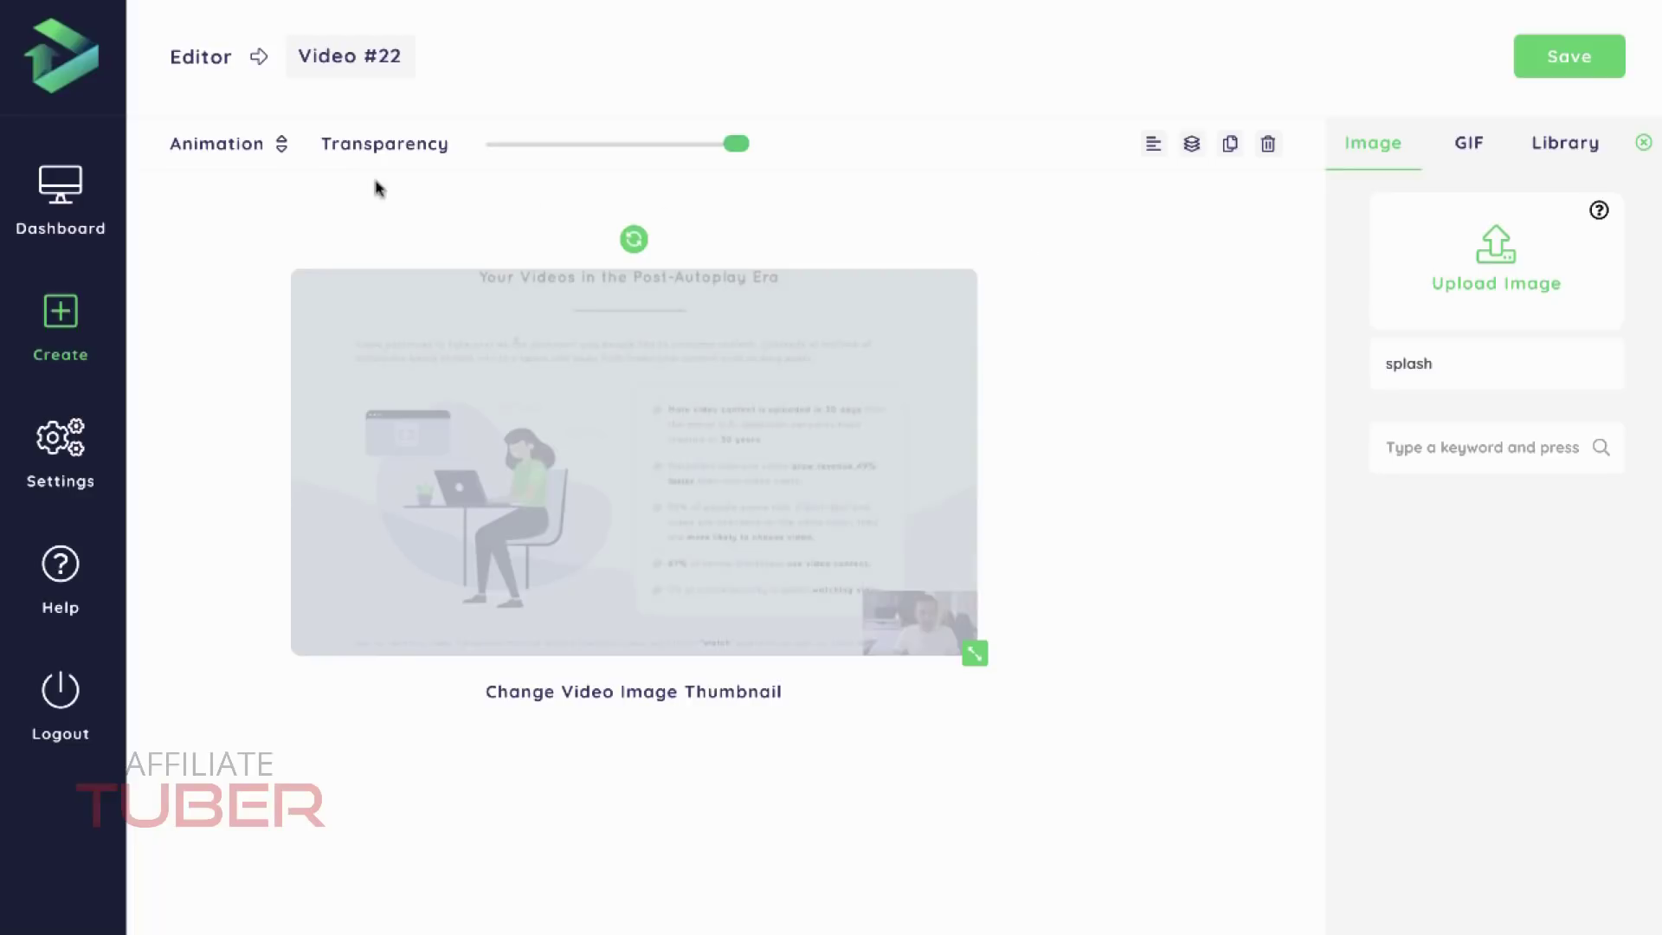
click(273, 145)
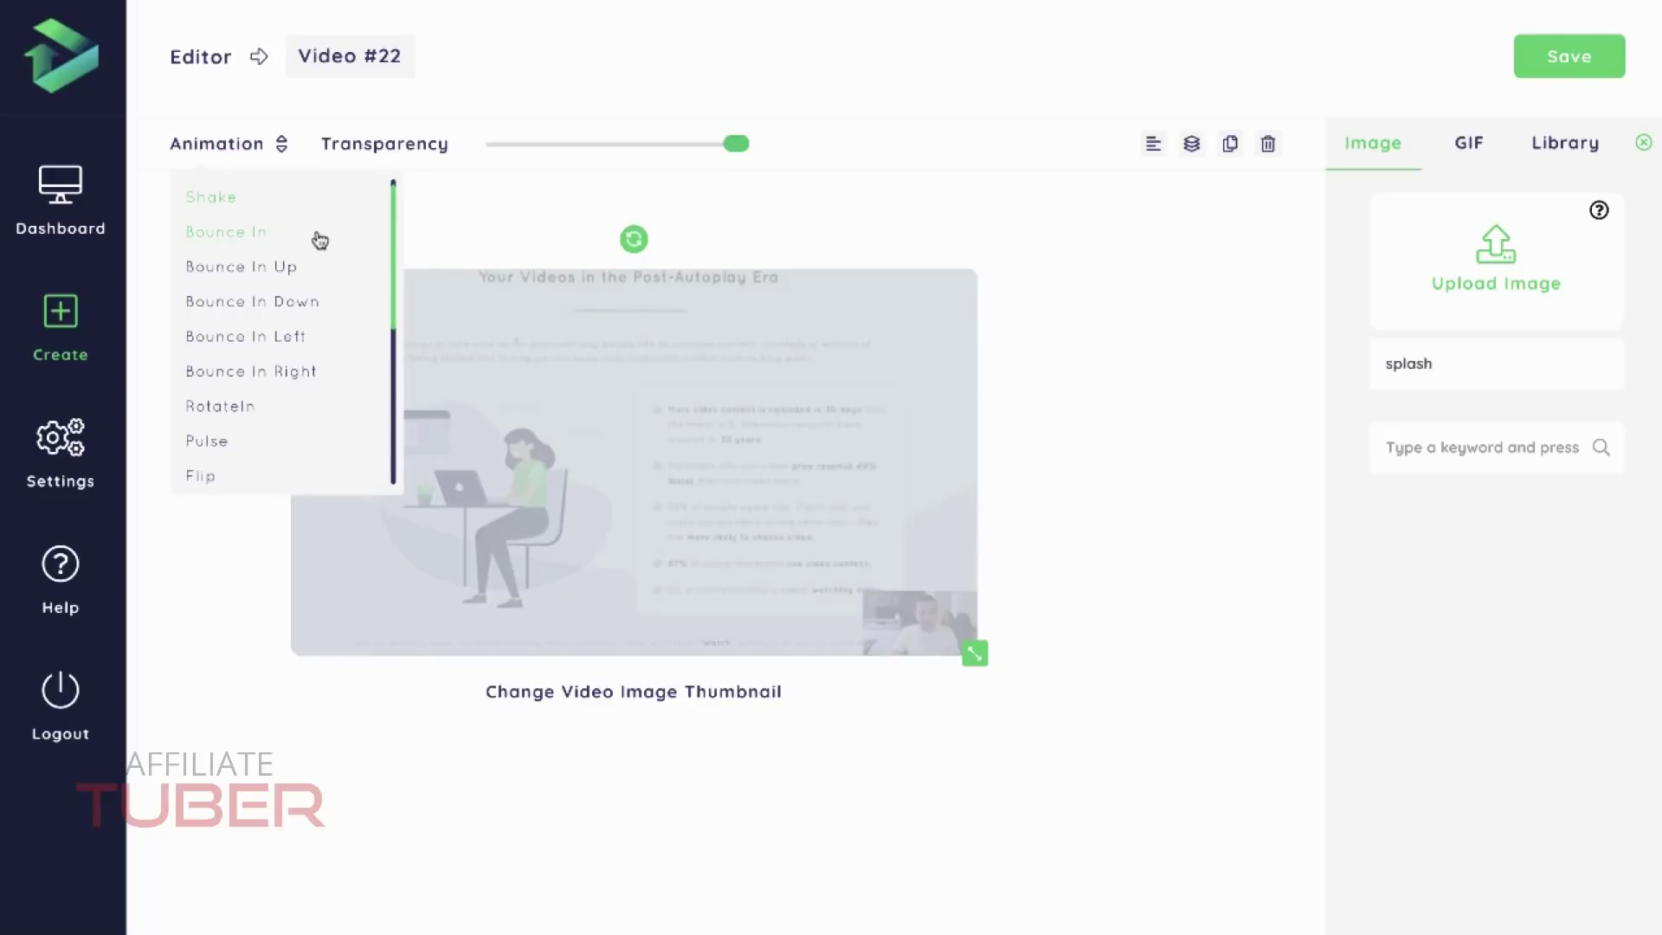
click(480, 234)
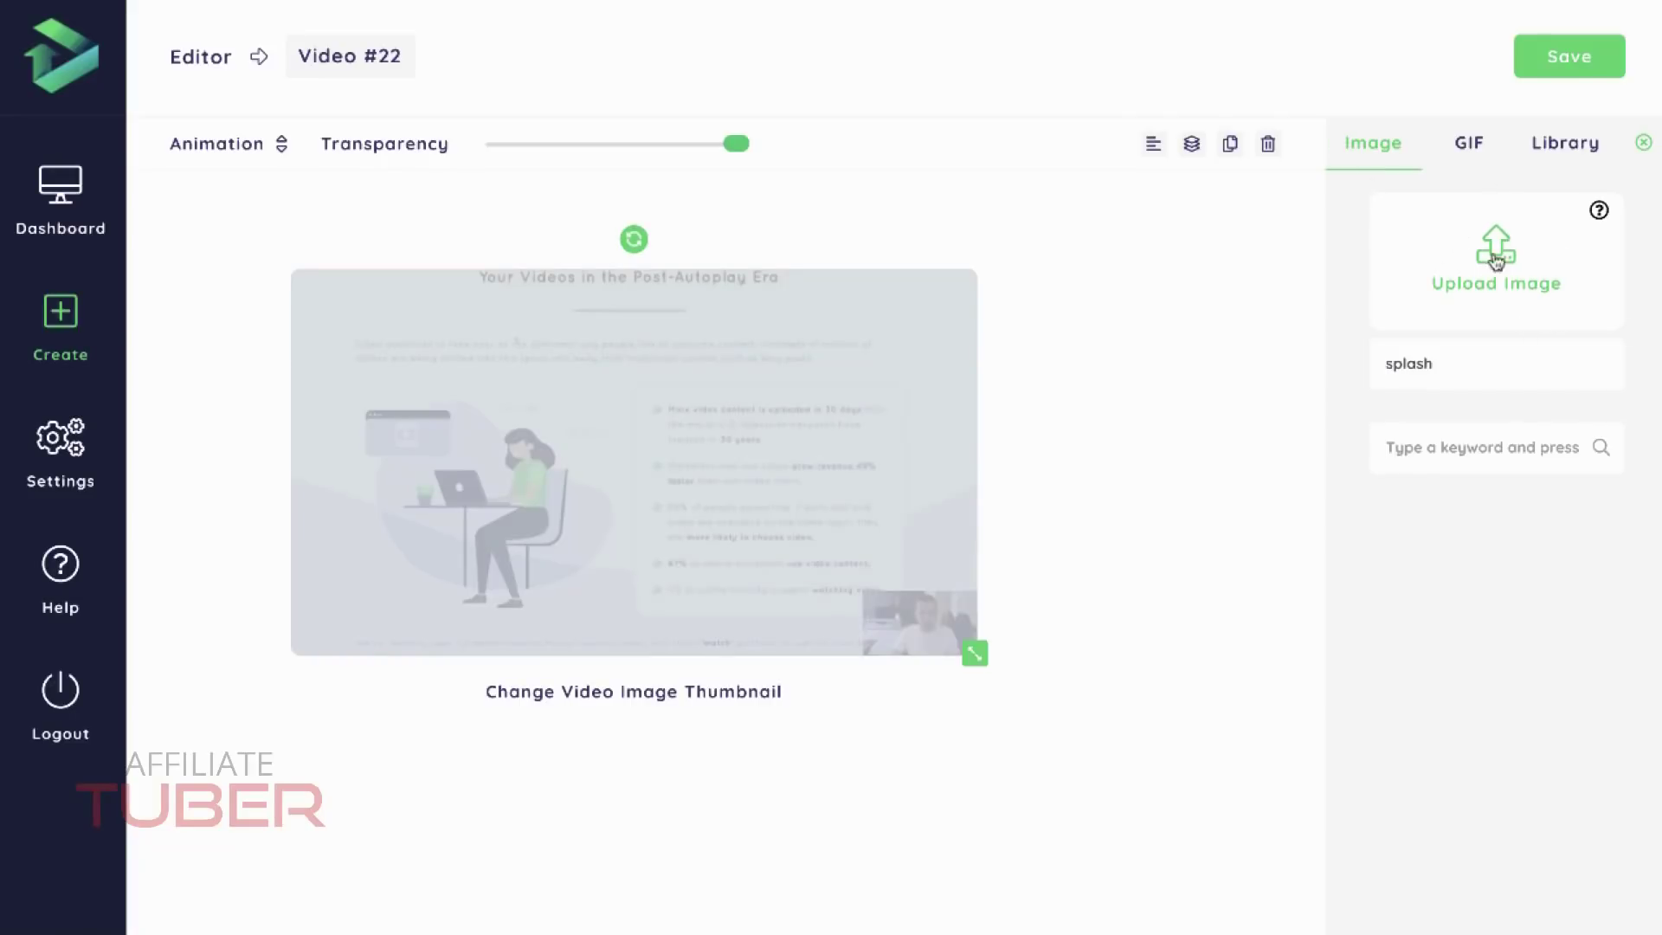
Switch to GIFs and search for 'funny', scrolling through the animated results.
click(1469, 149)
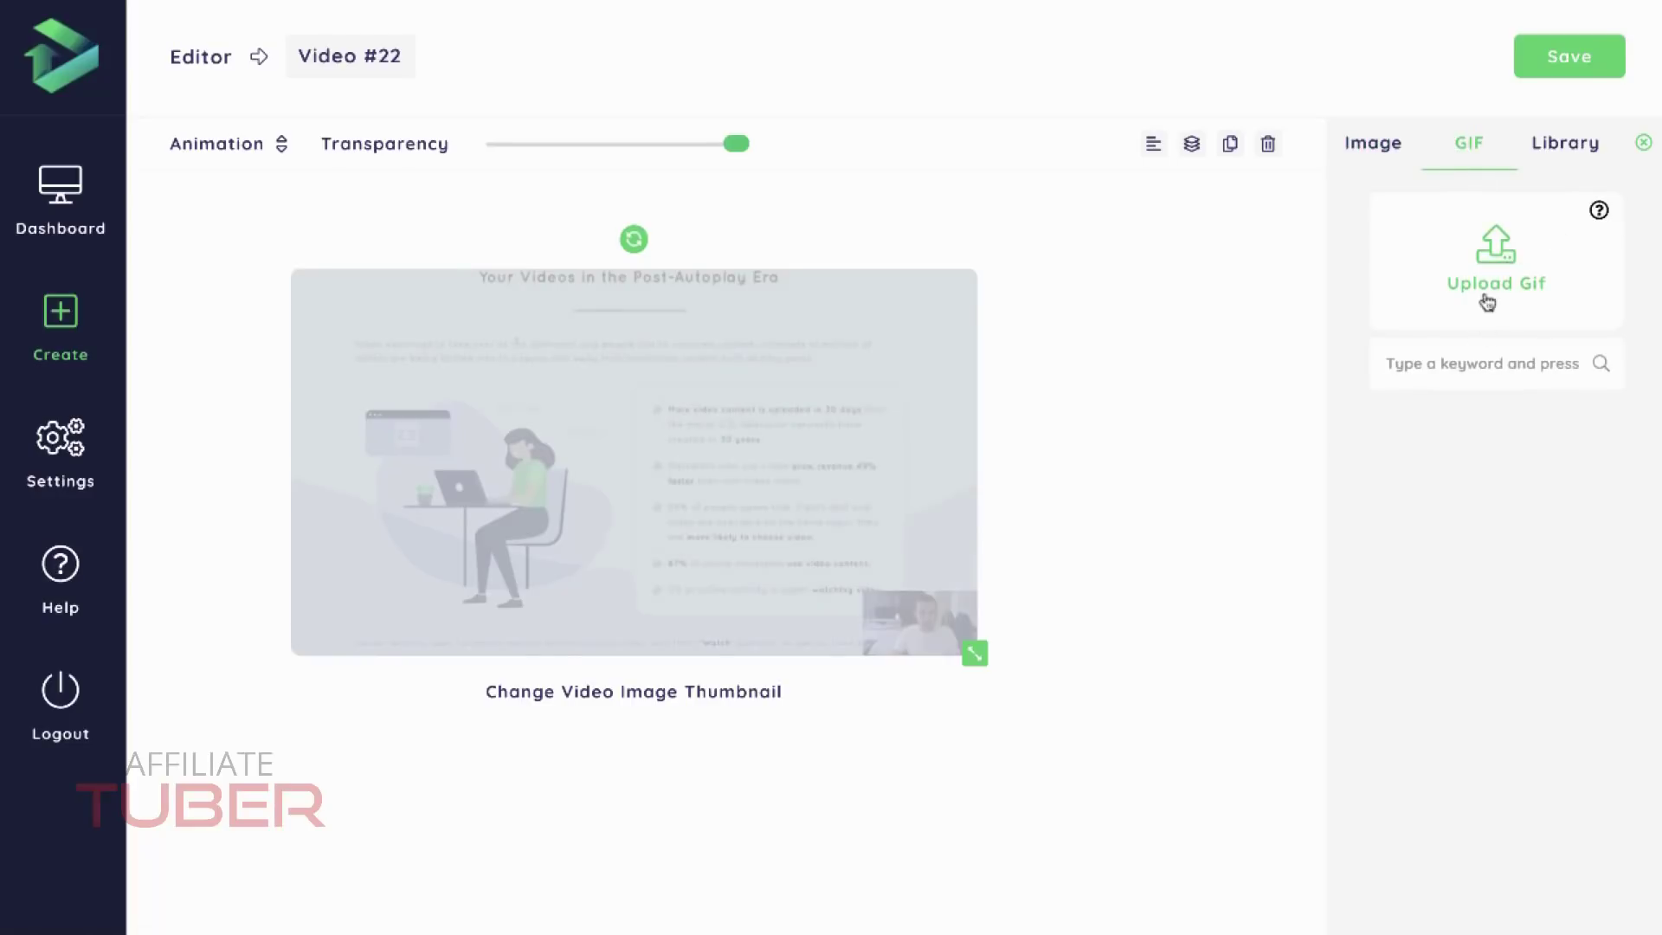
click(1488, 341)
text(funny)
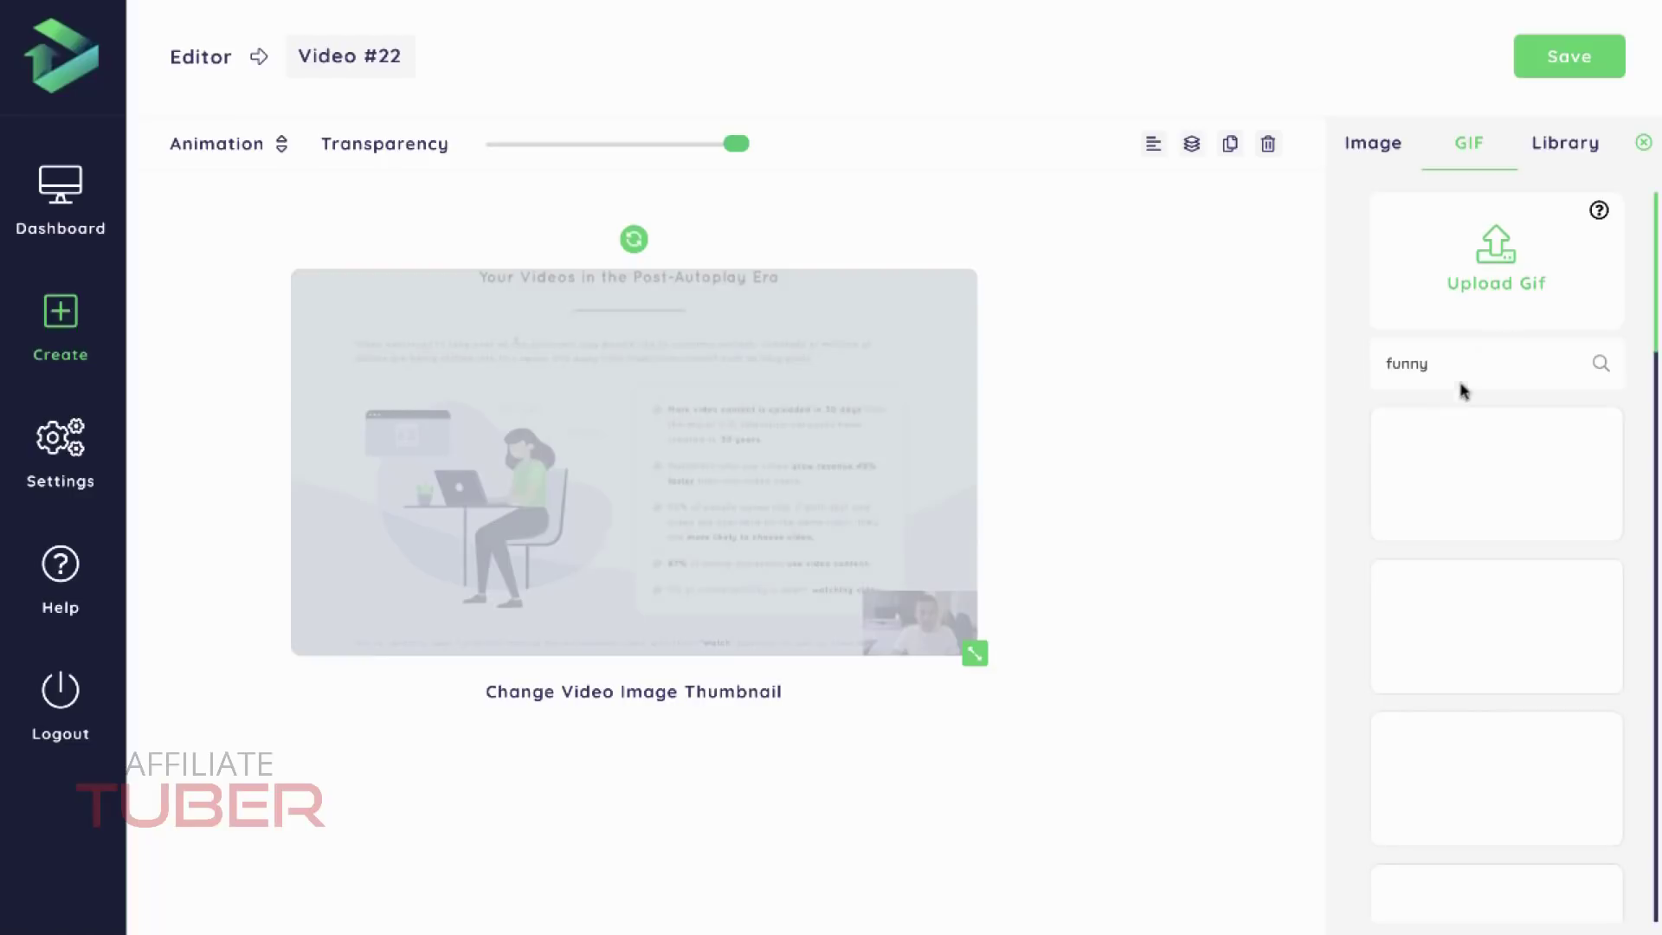
scroll(1472, 390, down, 1)
scroll(1489, 383, down, 4)
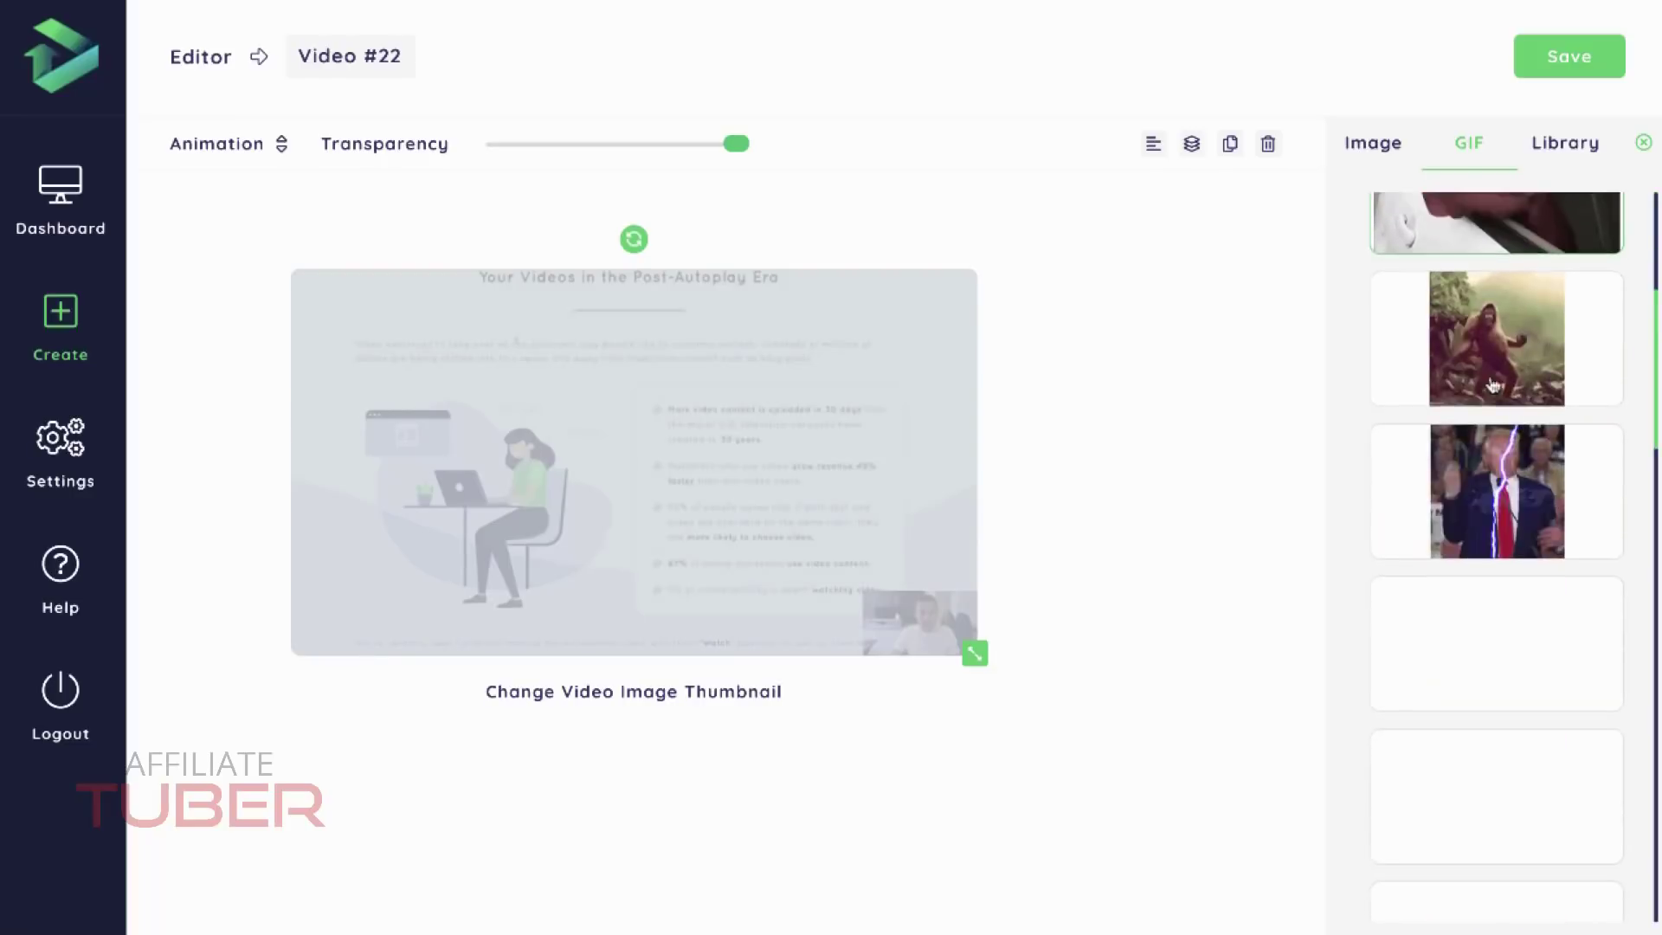
scroll(1525, 485, up, 4)
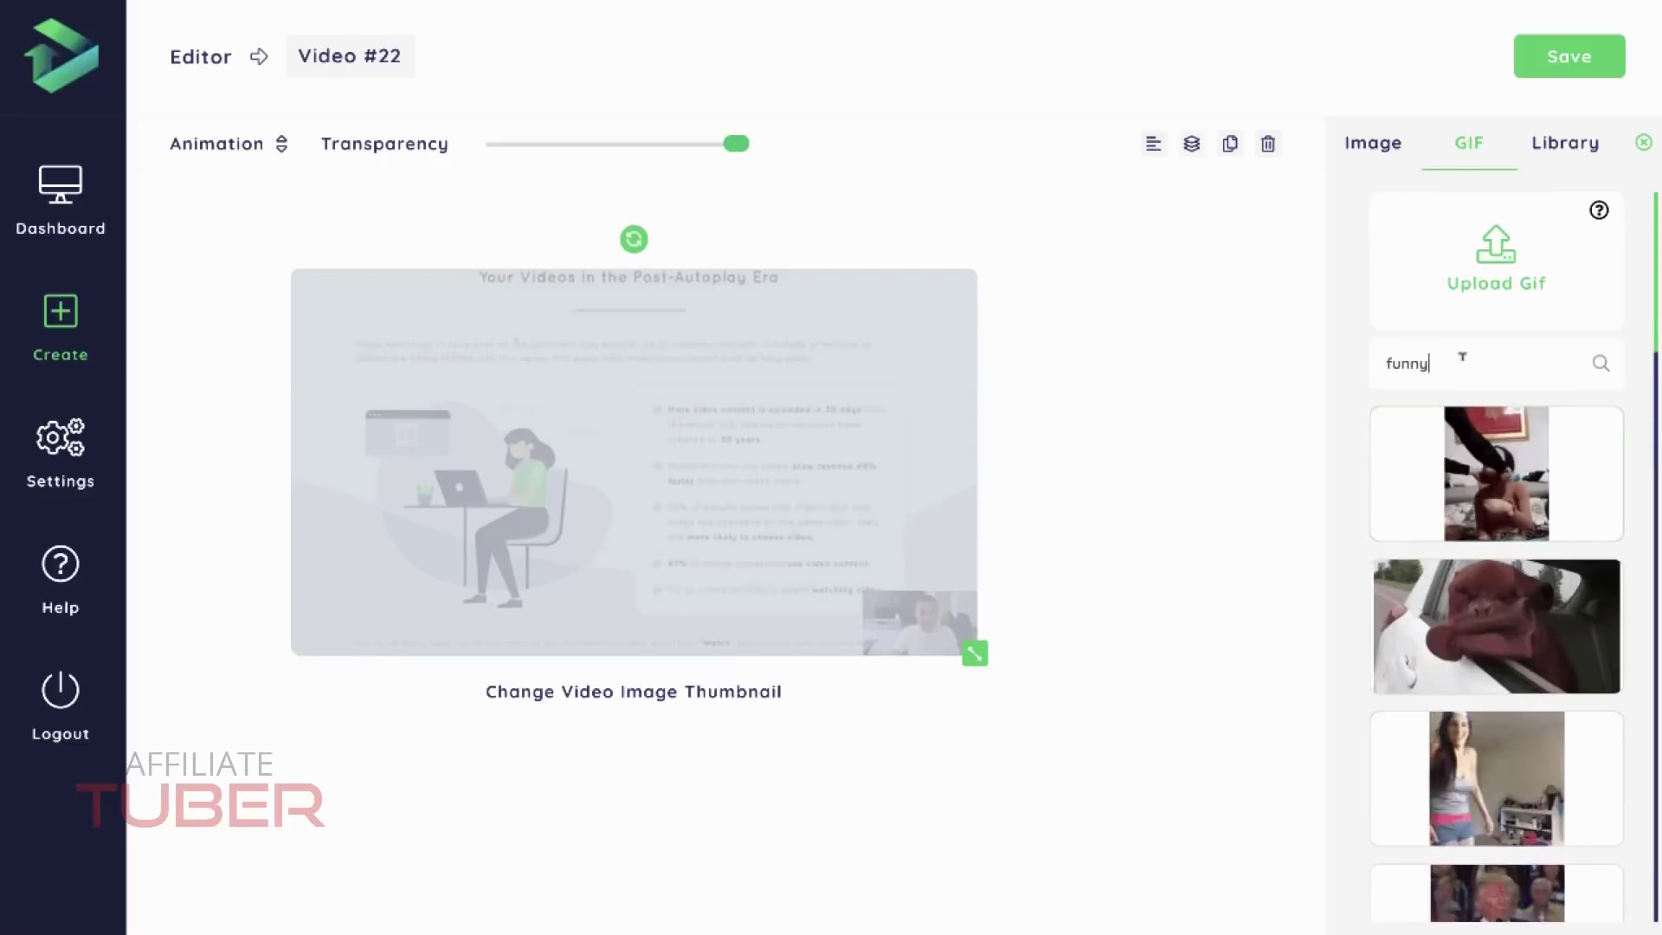
Add the cartoon man from the Library and resize it into the thumbnail's bottom-right corner.
click(1550, 149)
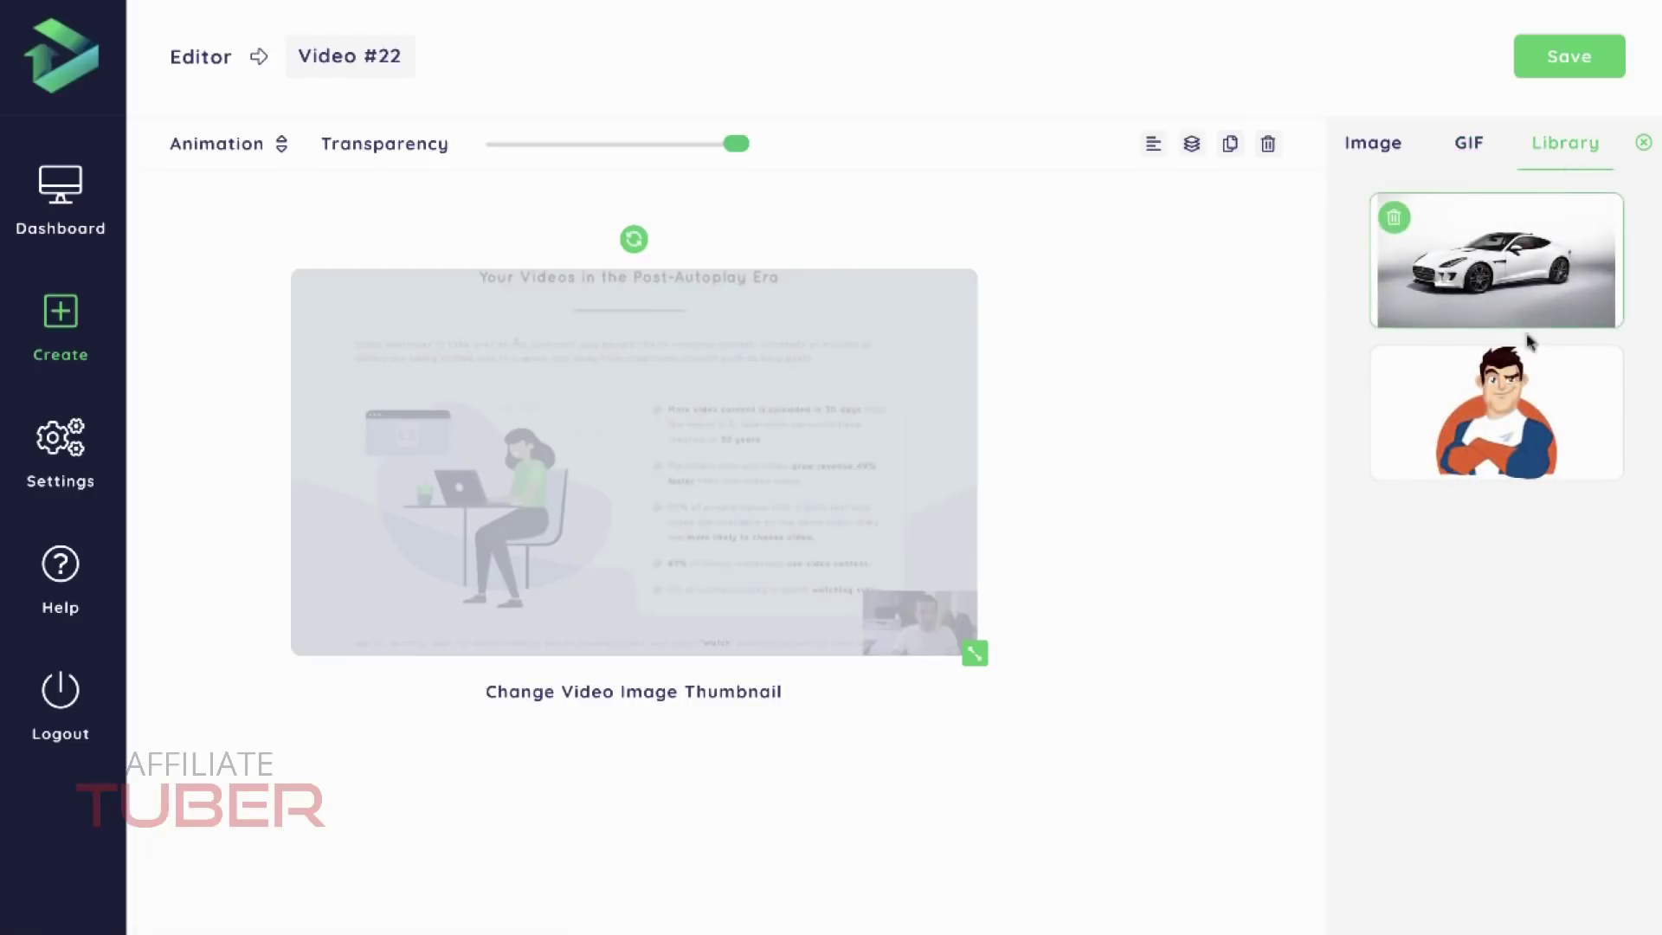
mouse_move(1485, 292)
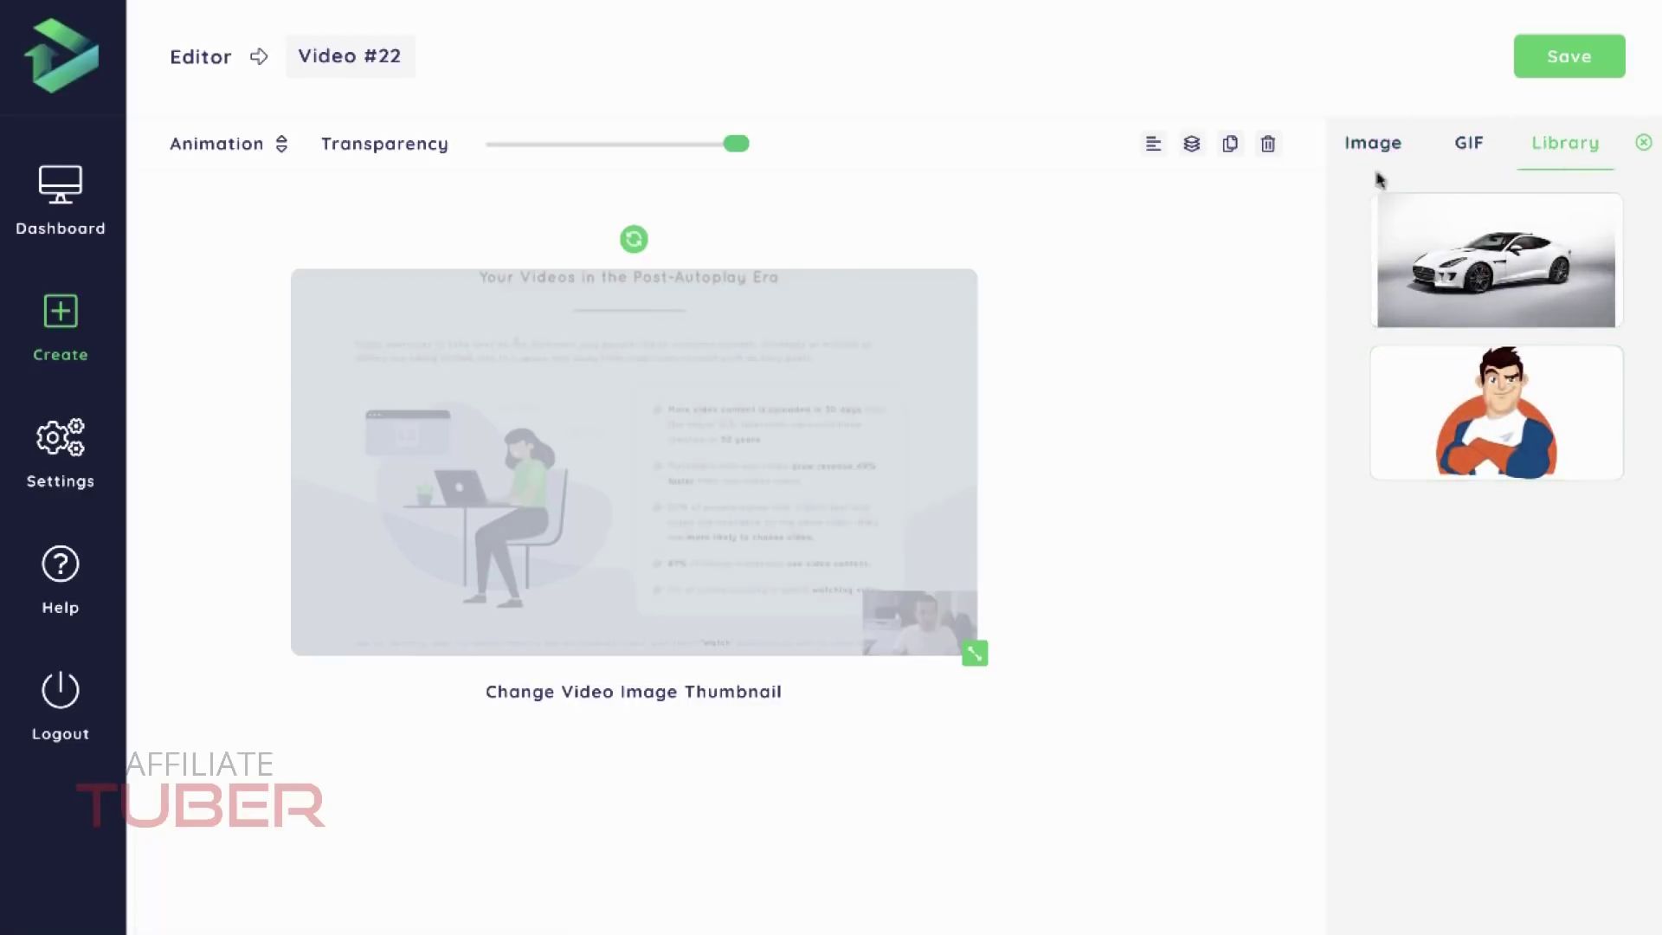
click(1516, 372)
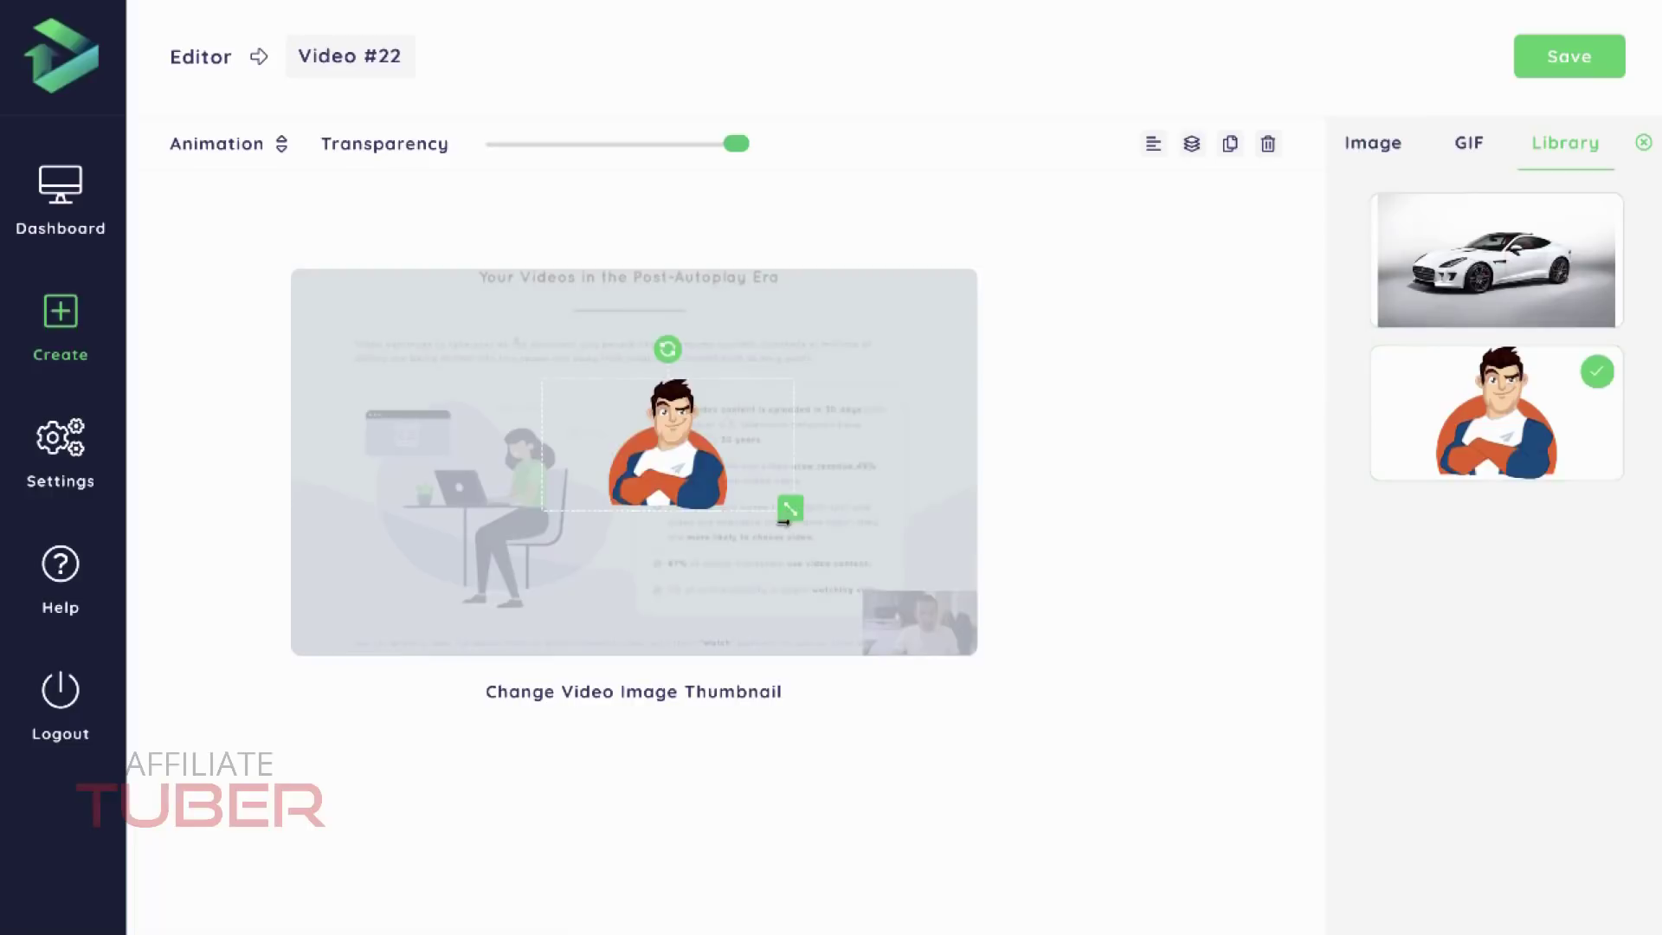
drag(790, 508, 940, 636)
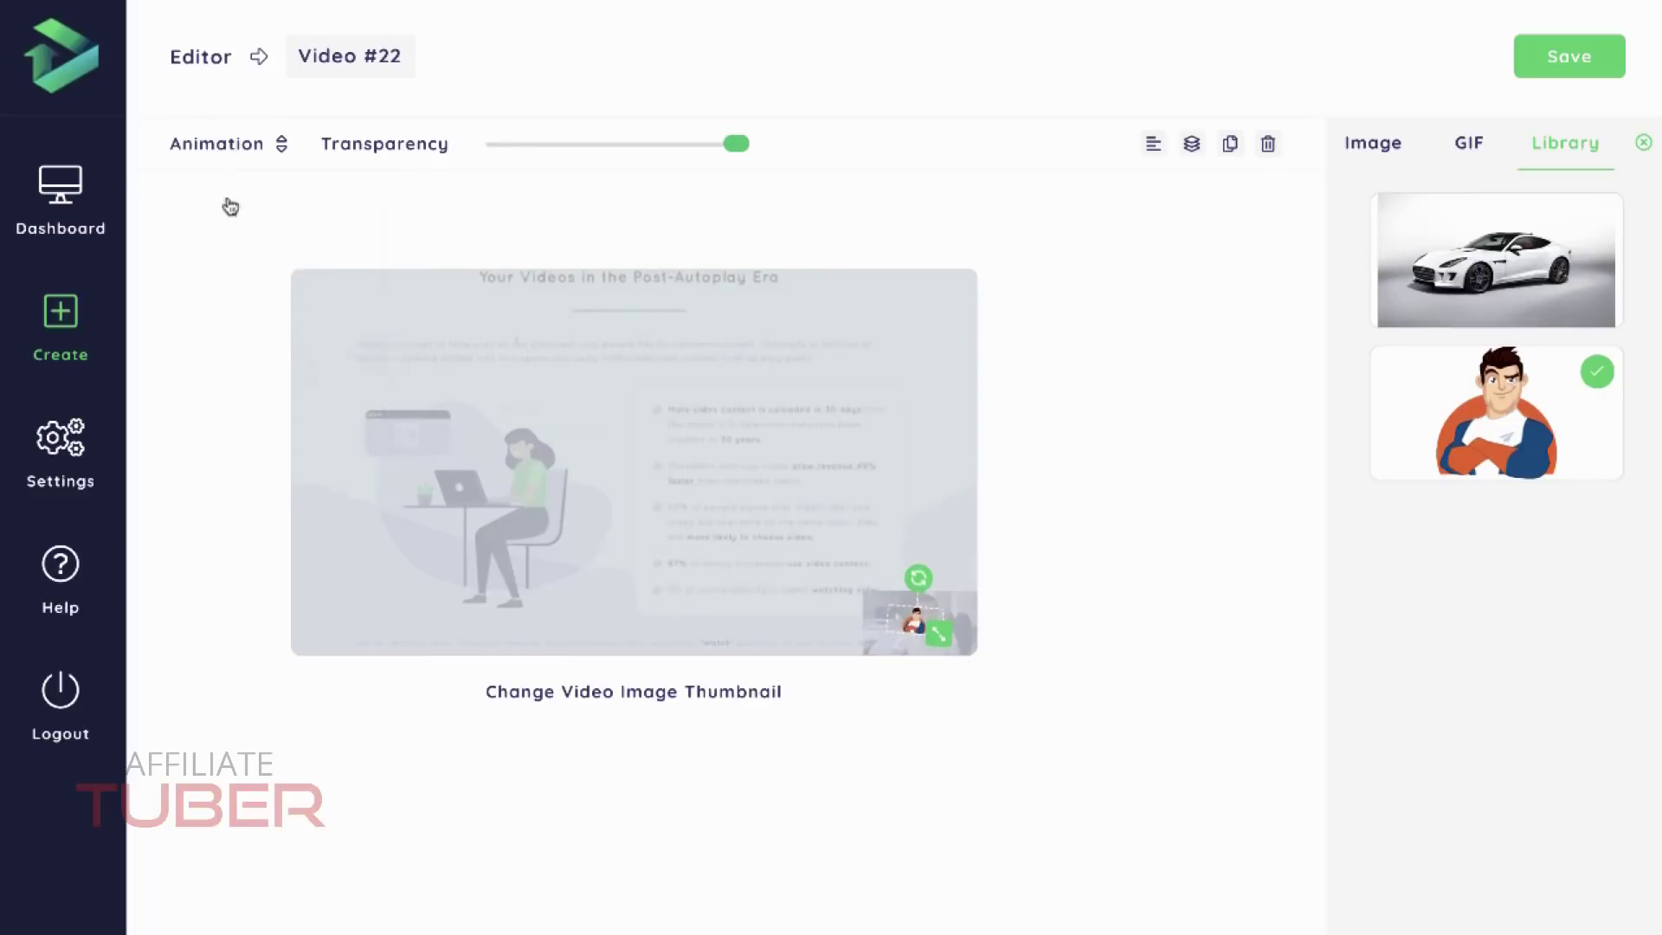
drag(939, 635, 922, 571)
drag(943, 619, 948, 634)
drag(952, 641, 958, 645)
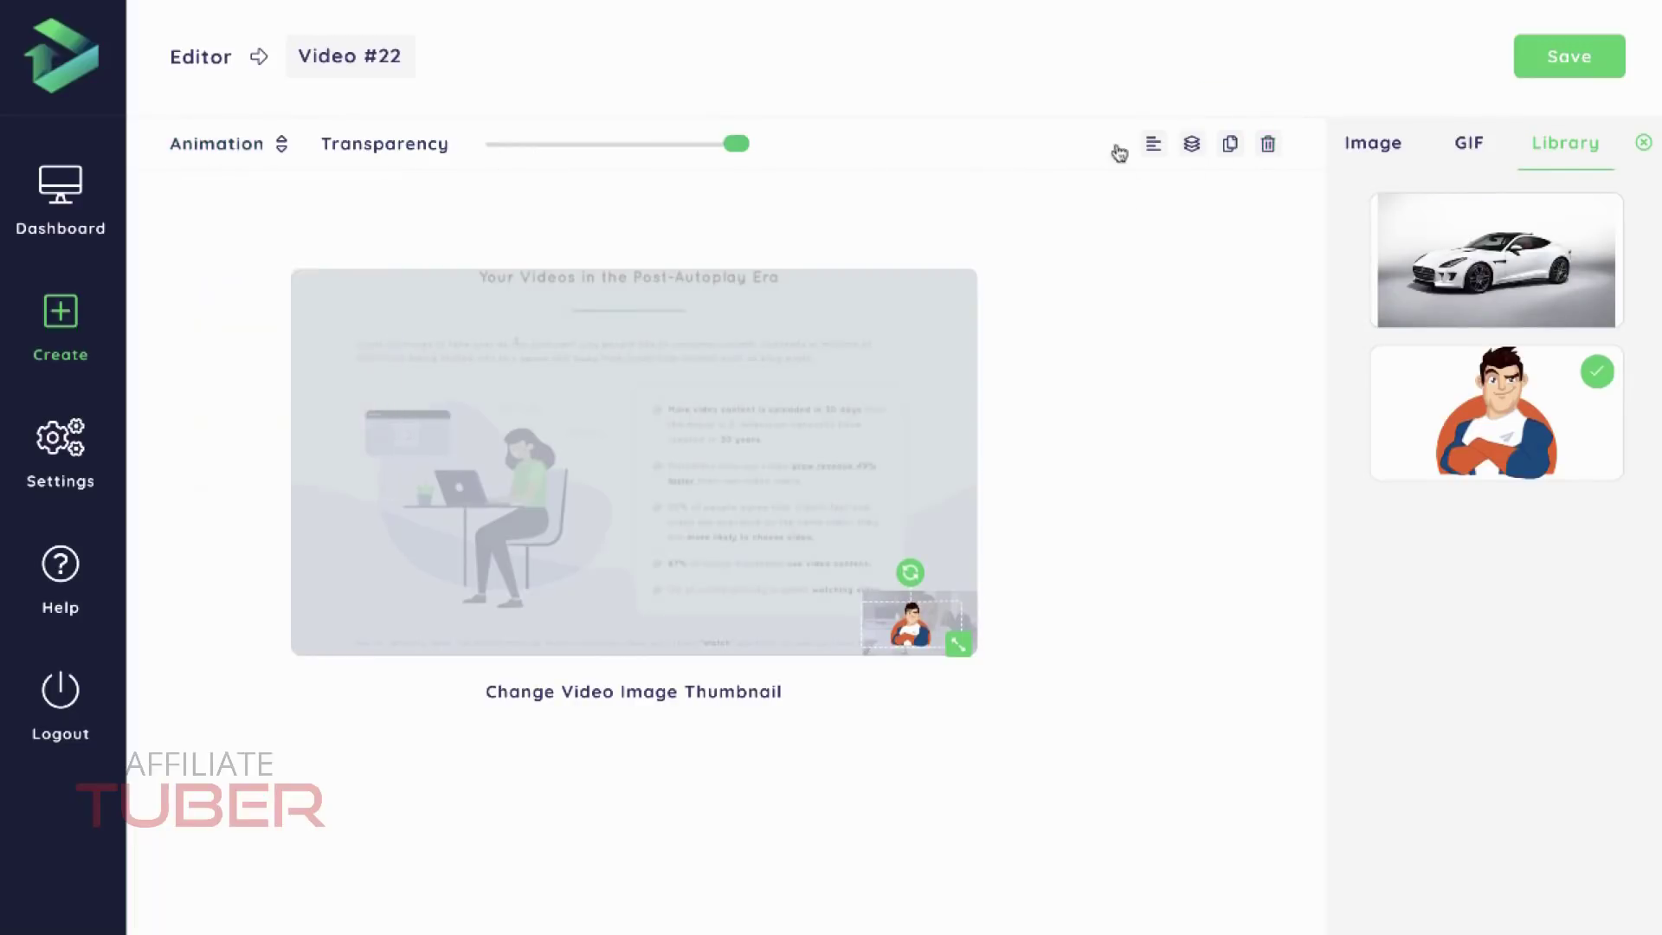
Send the cartoon man to the back, then reselect it and delete it.
mouse_move(1151, 151)
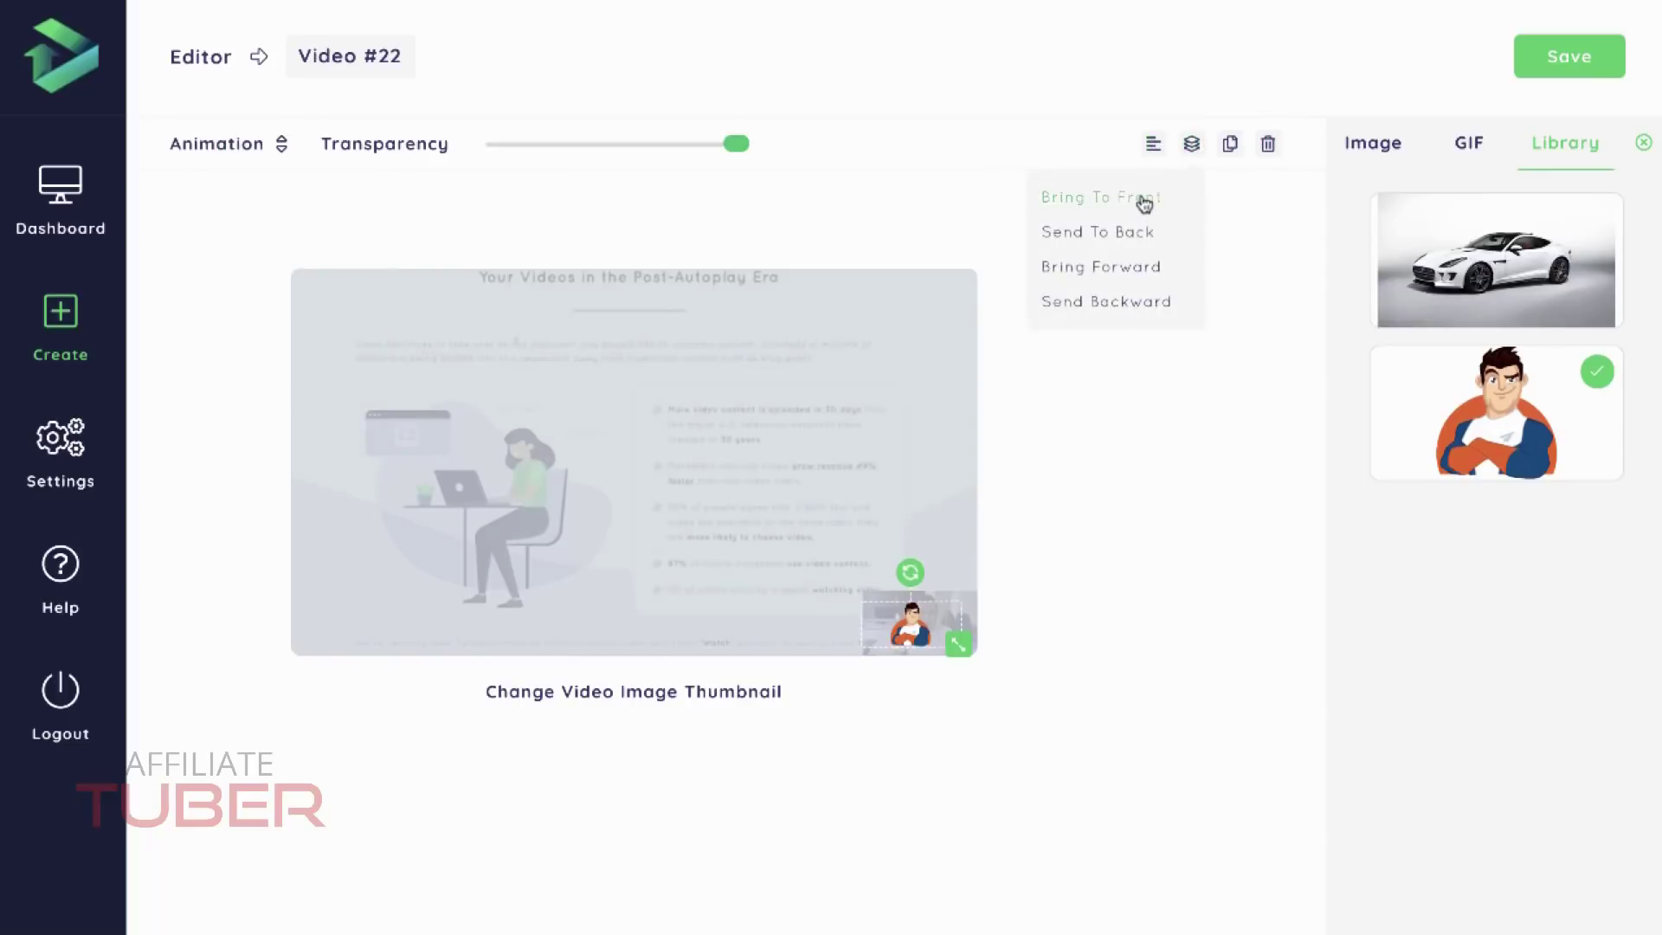
click(1132, 234)
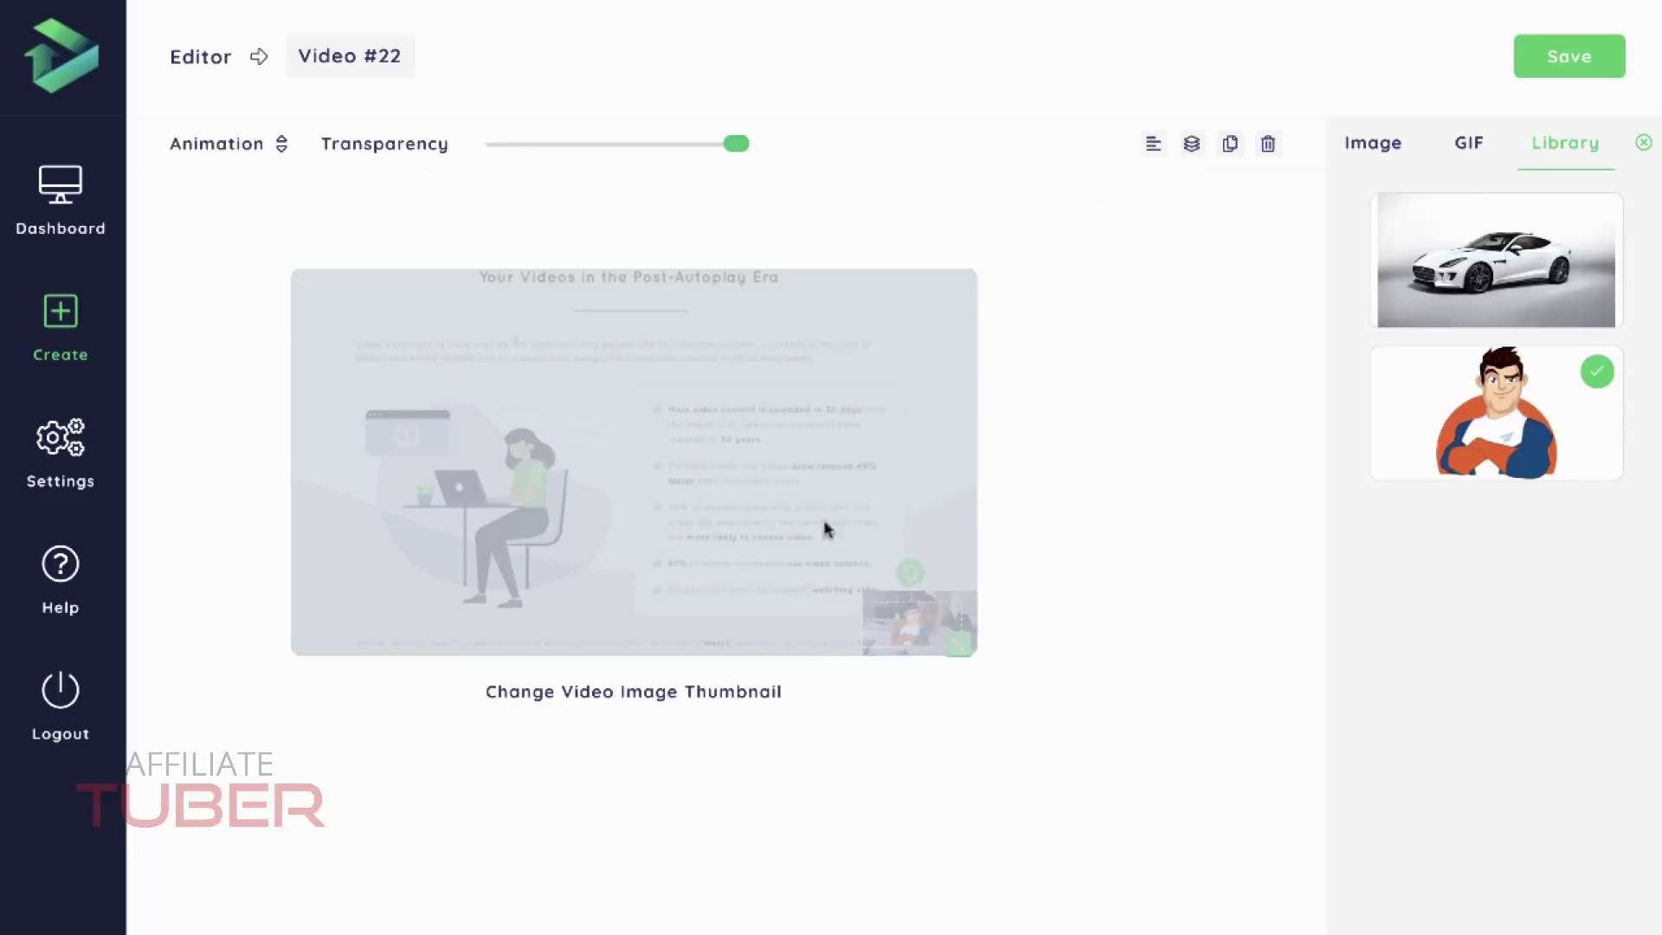
mouse_move(1193, 146)
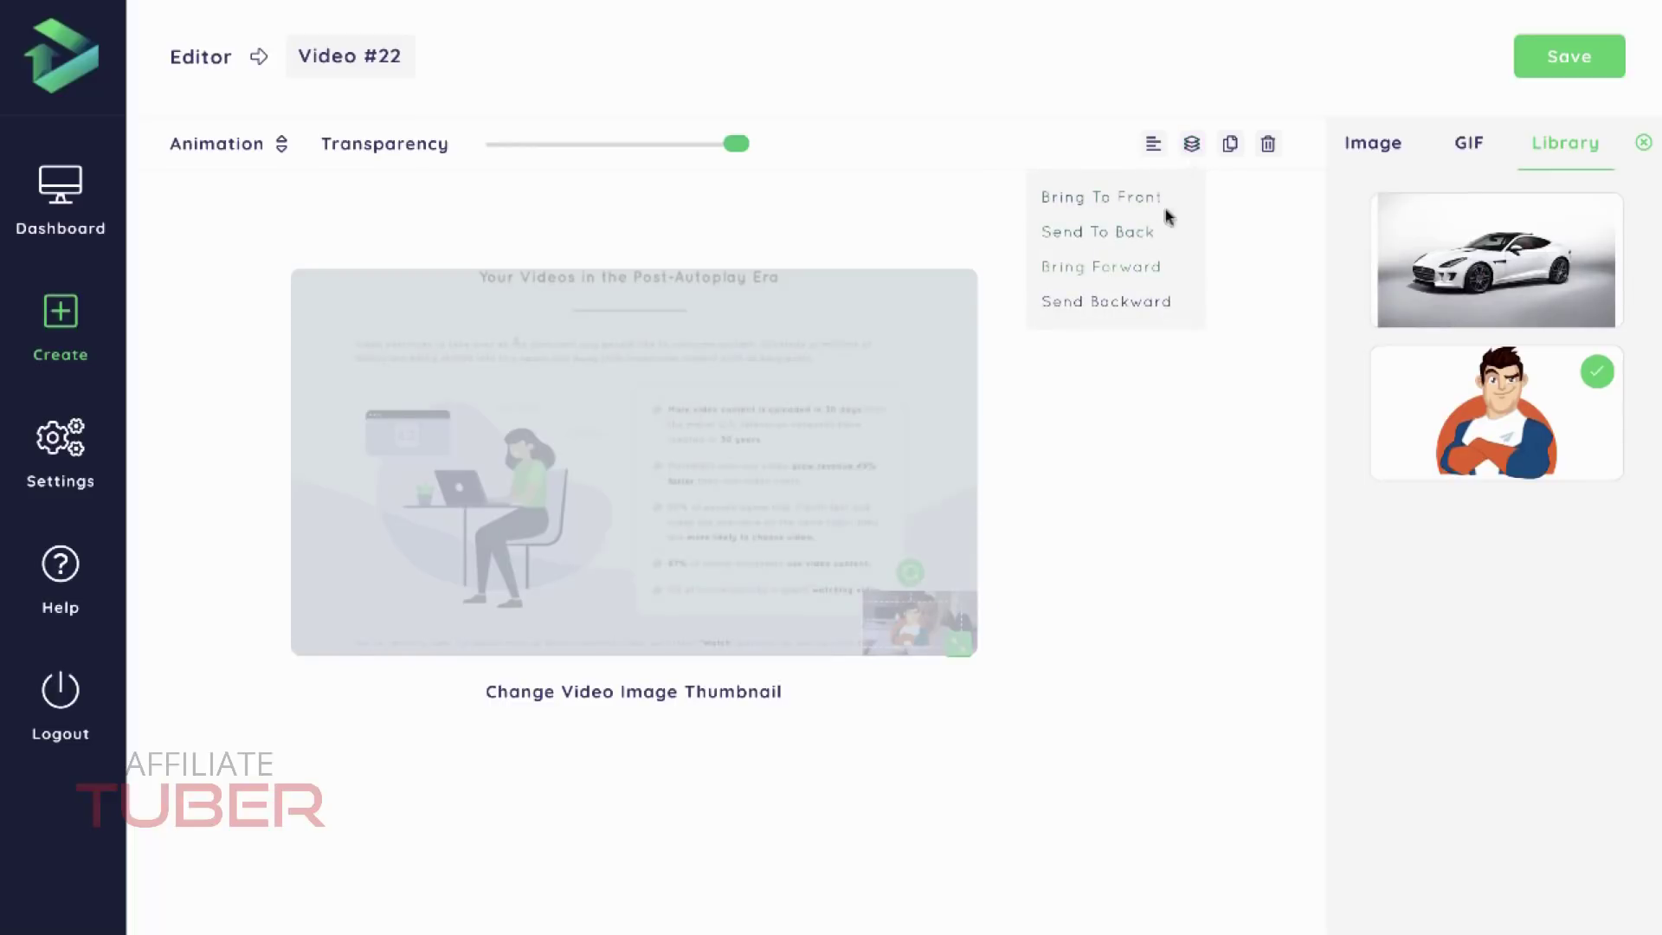
click(1232, 146)
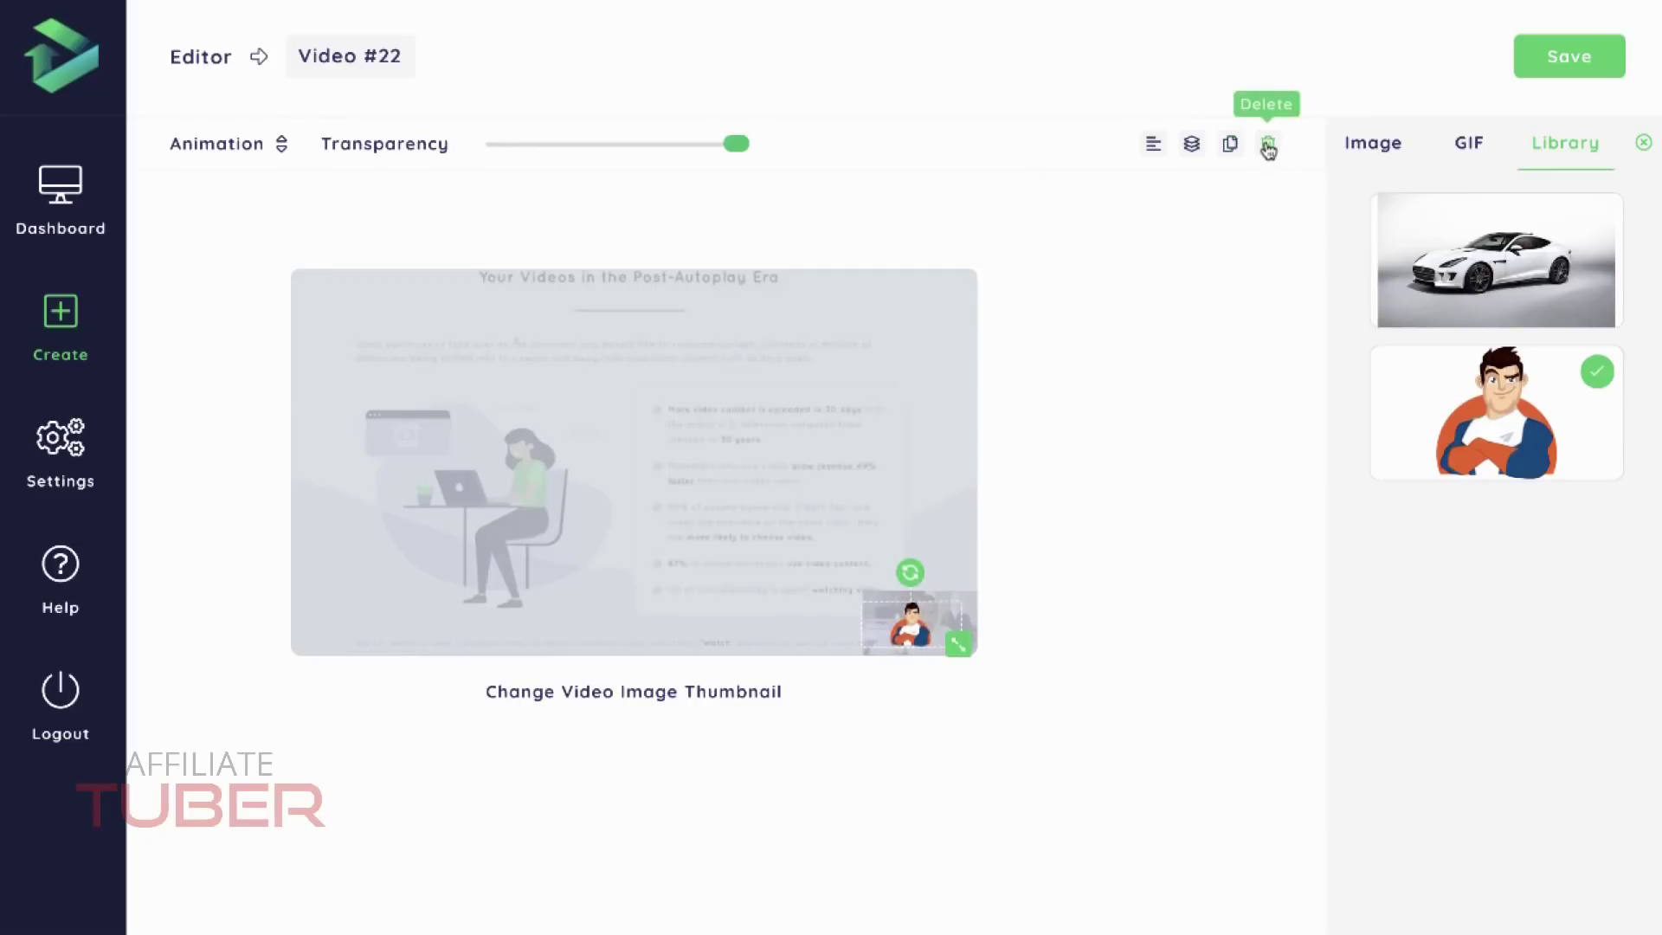
click(1269, 149)
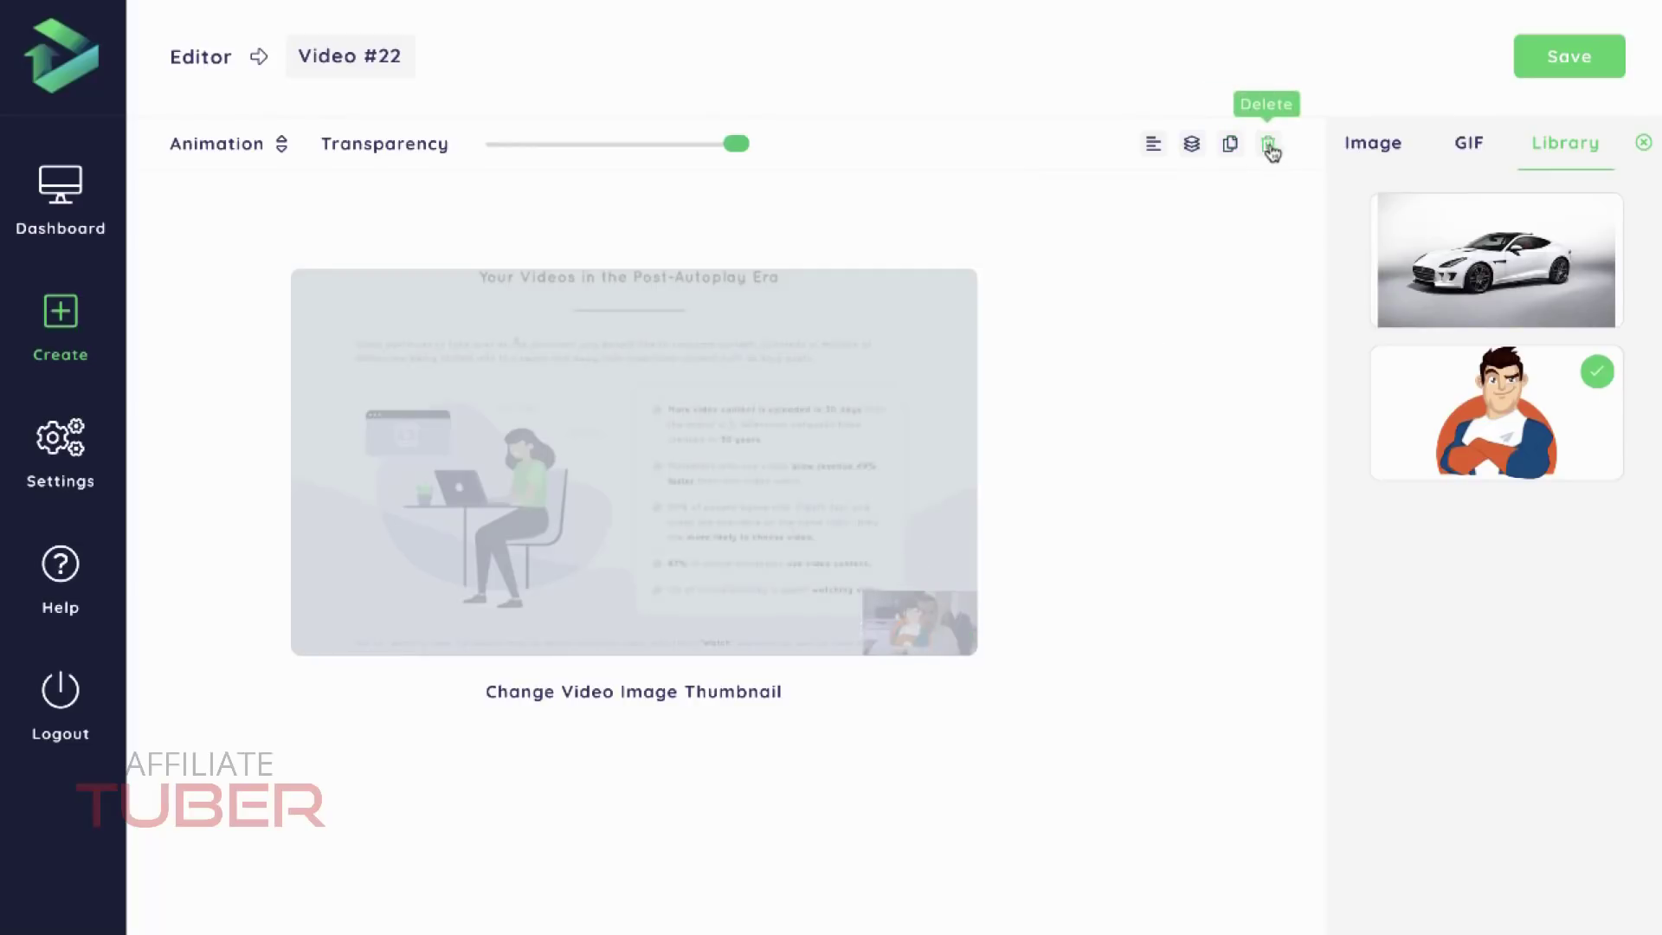
Send the thumbnail background to the back, then delete the revealed cartoon man sticker.
click(890, 468)
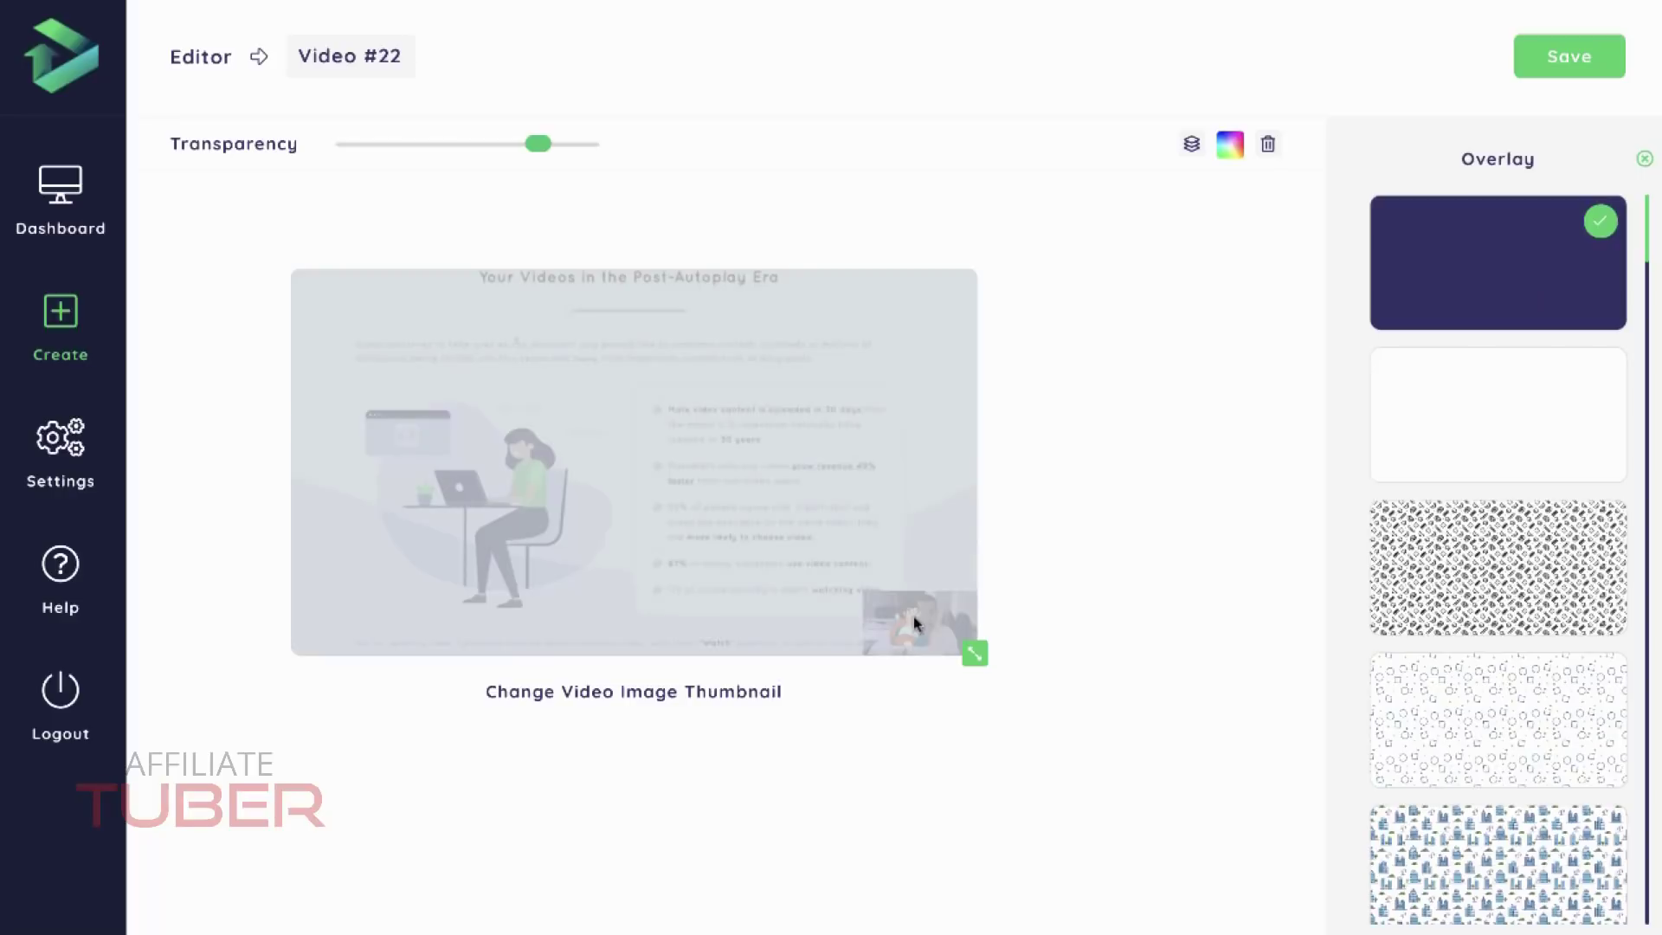
click(1191, 143)
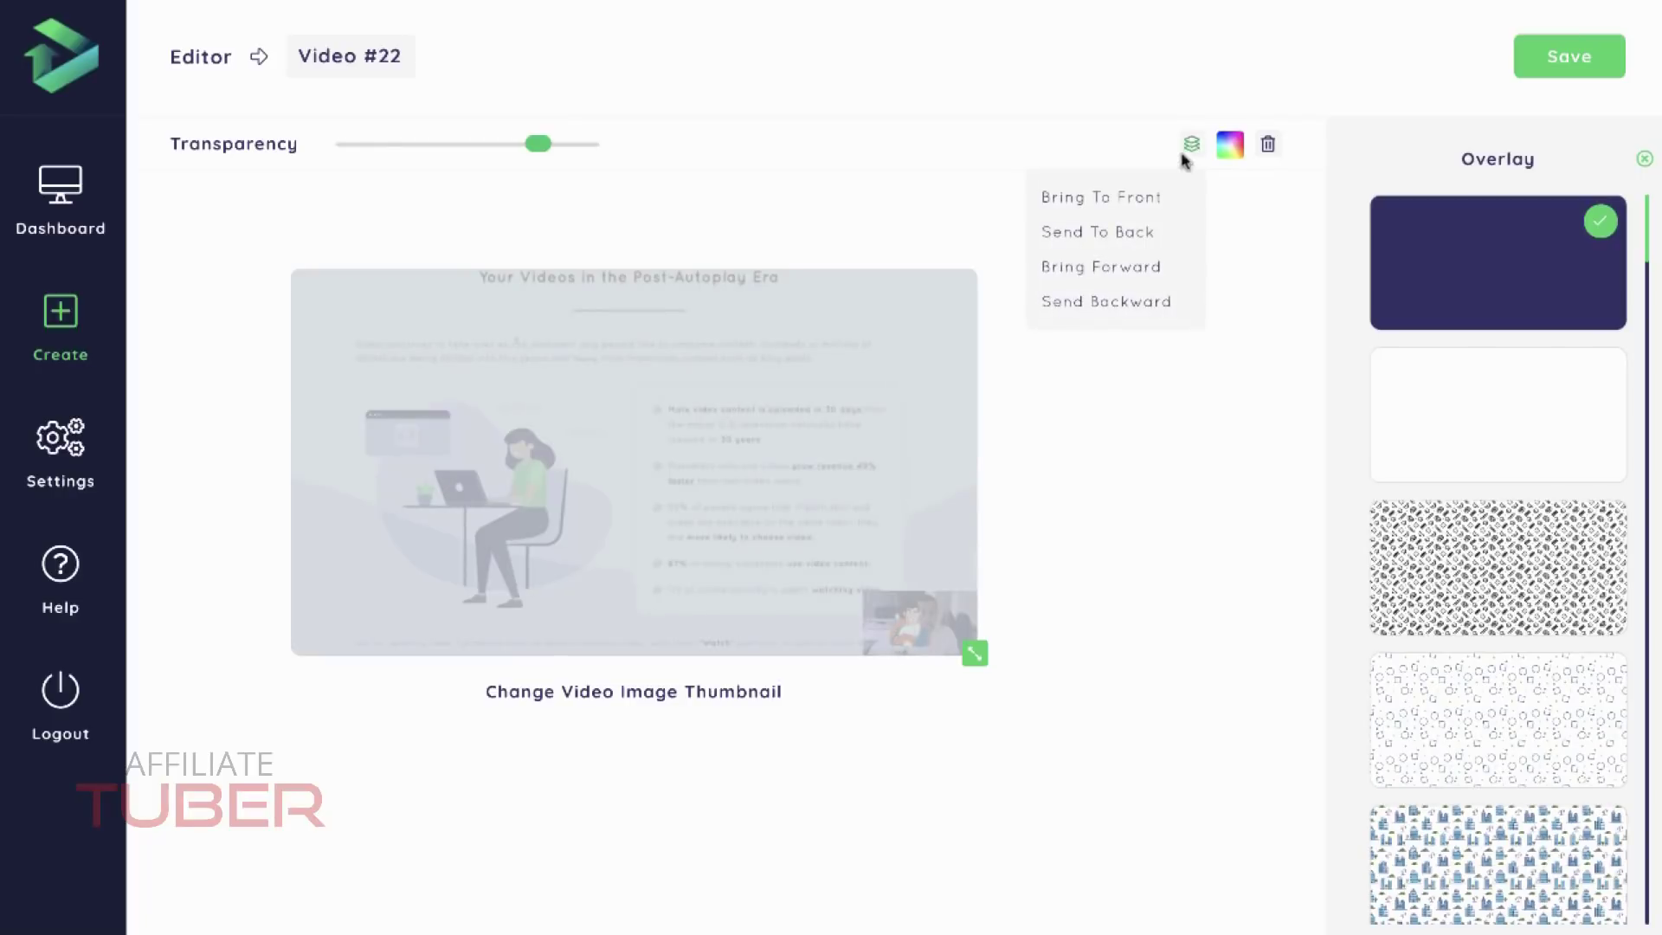
click(1130, 230)
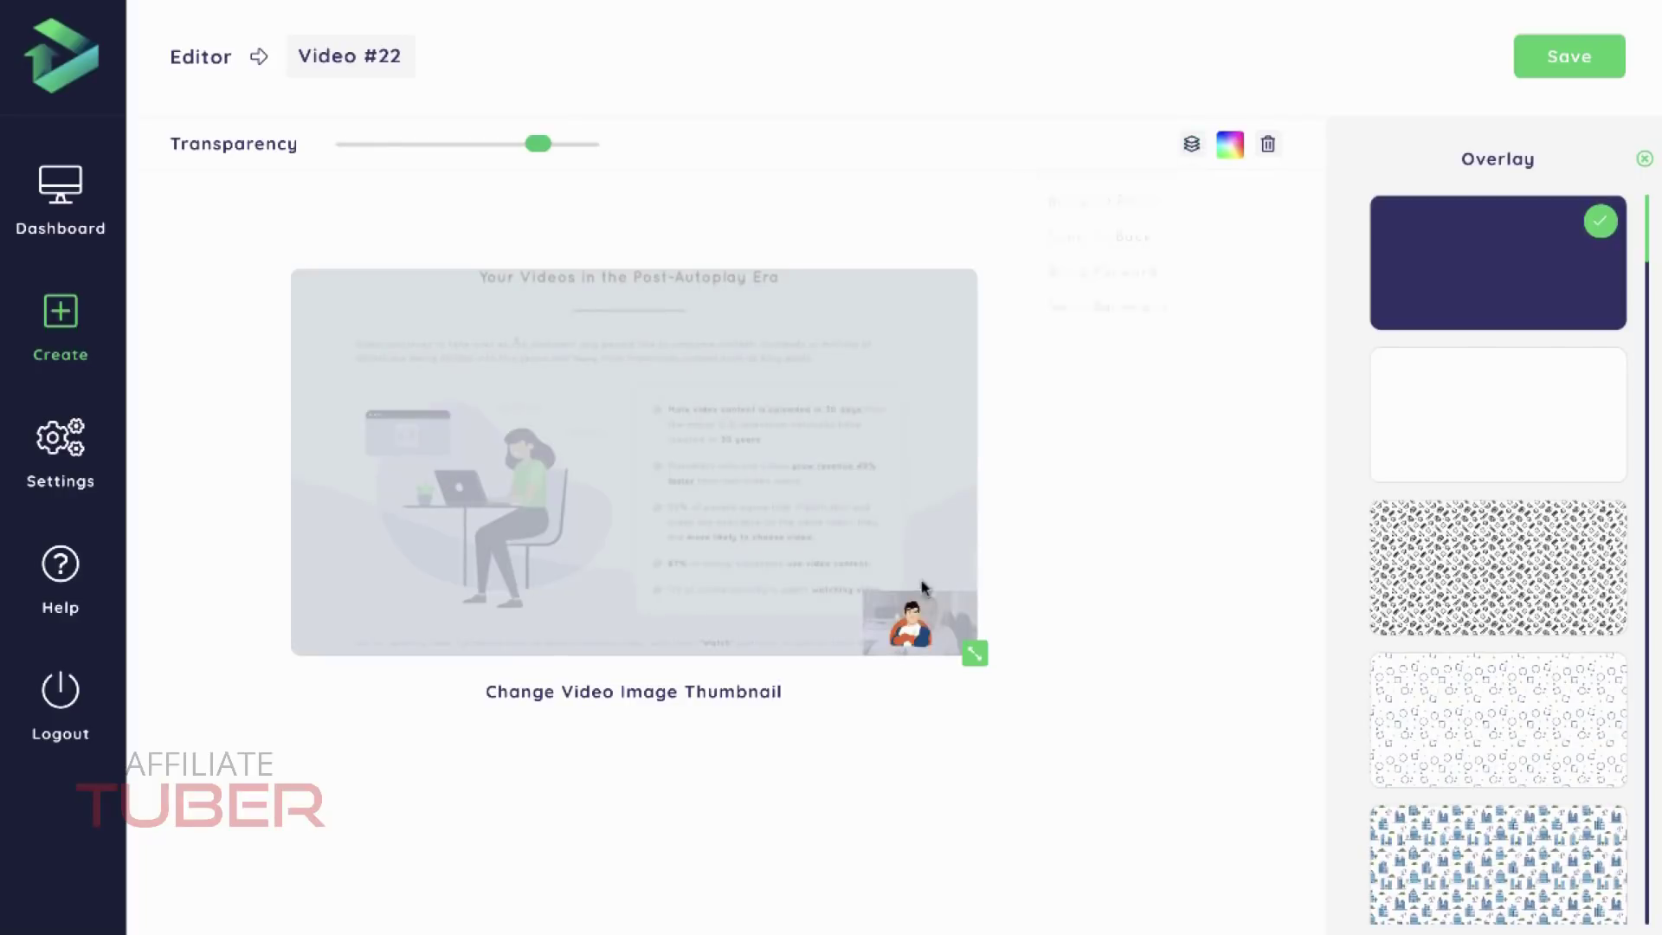
click(916, 620)
click(1268, 144)
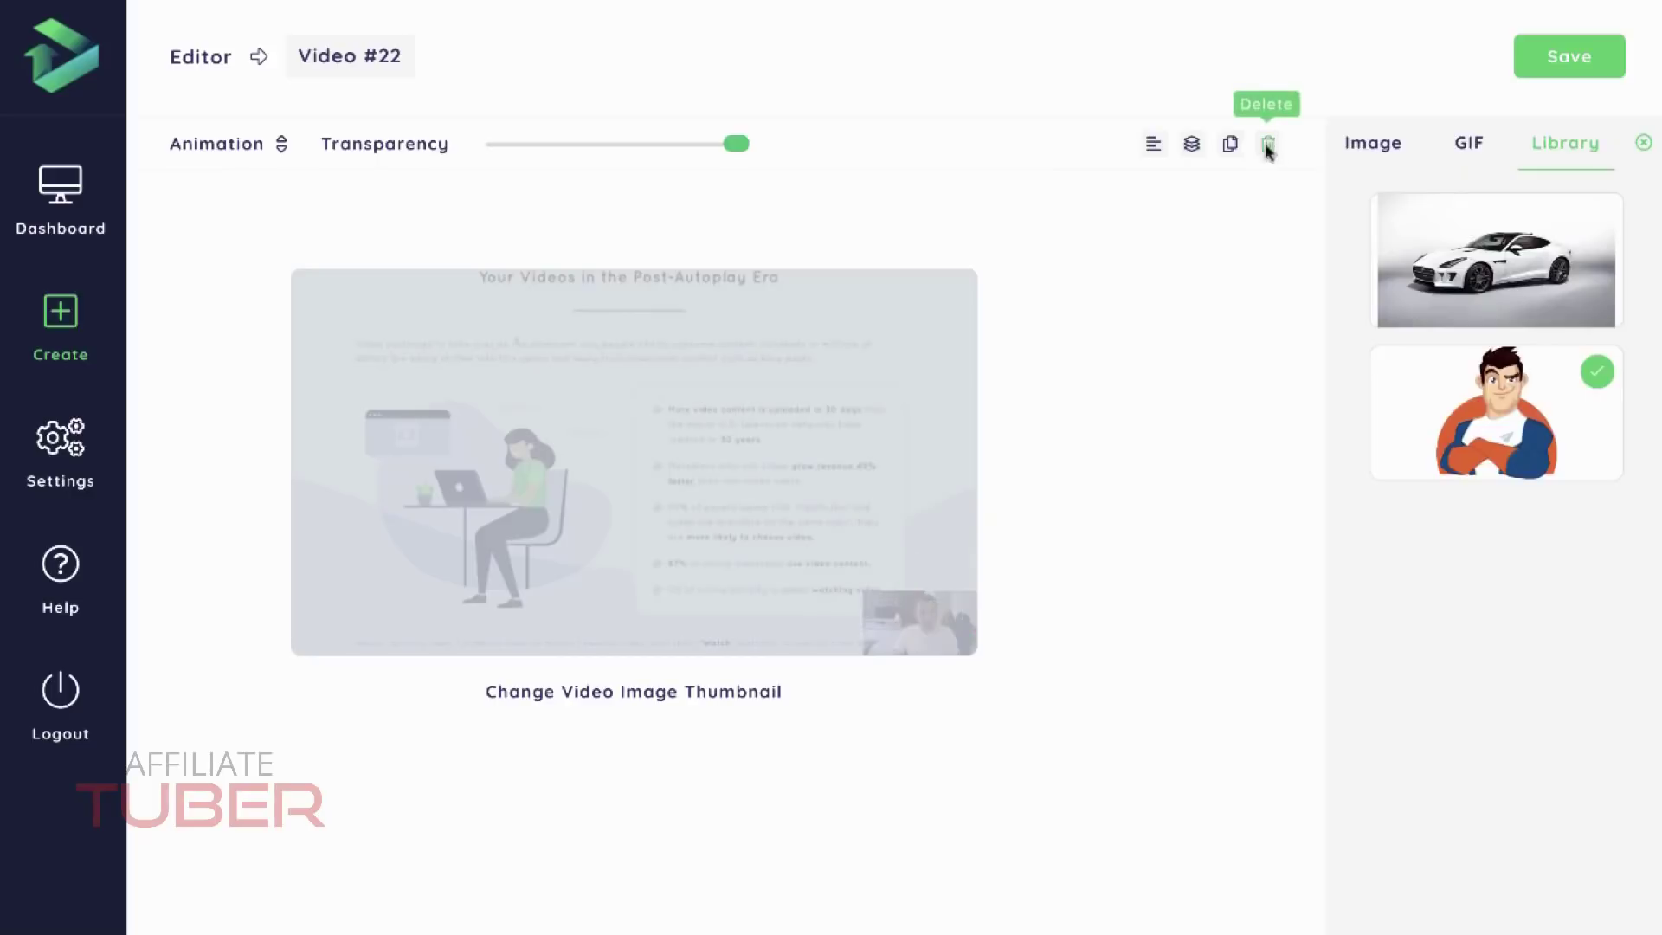
click(1643, 143)
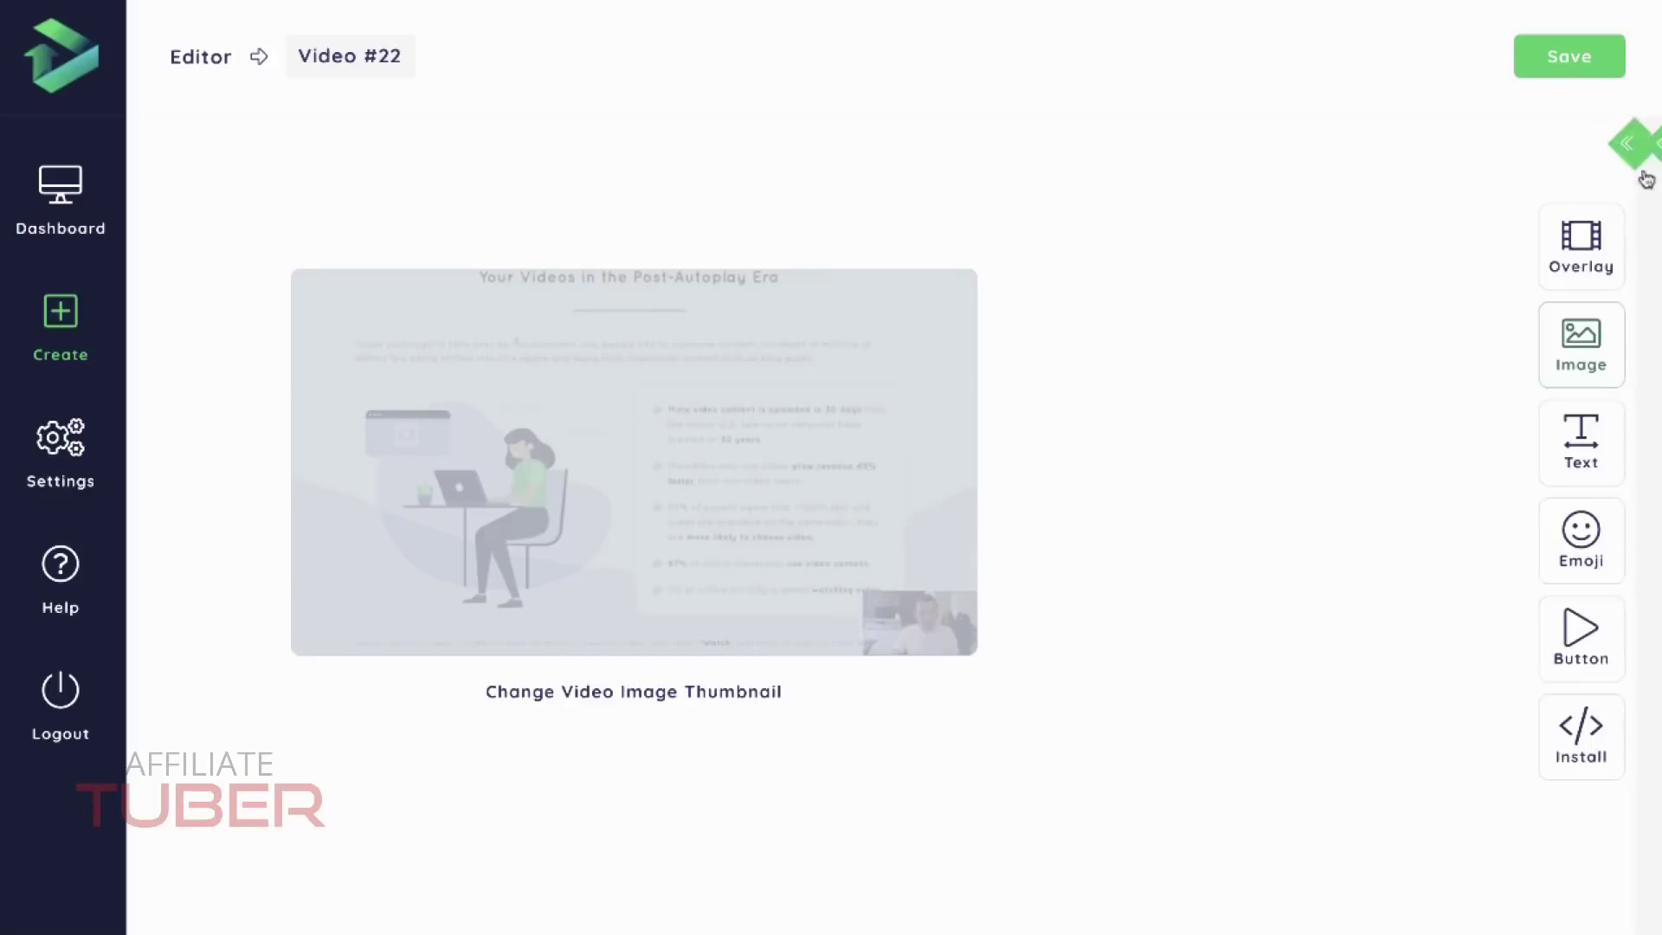
Add the lightning GIF of a man in a suit and place it at the thumbnail's upper right.
click(1591, 363)
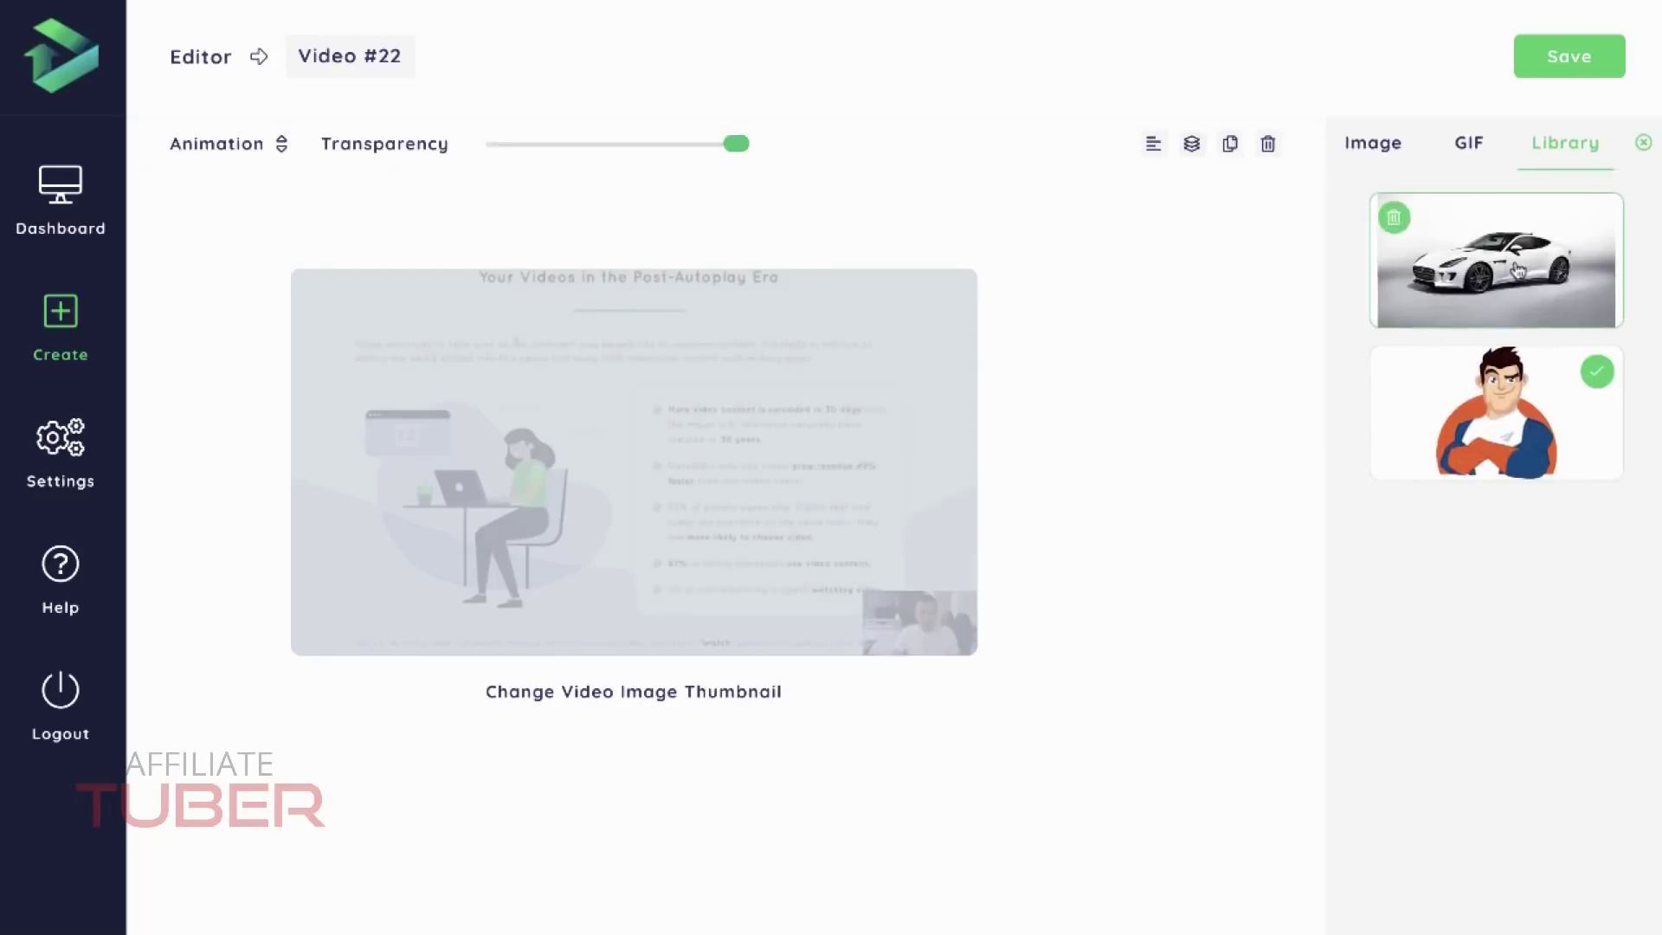
click(1469, 155)
scroll(1532, 347, down, 4)
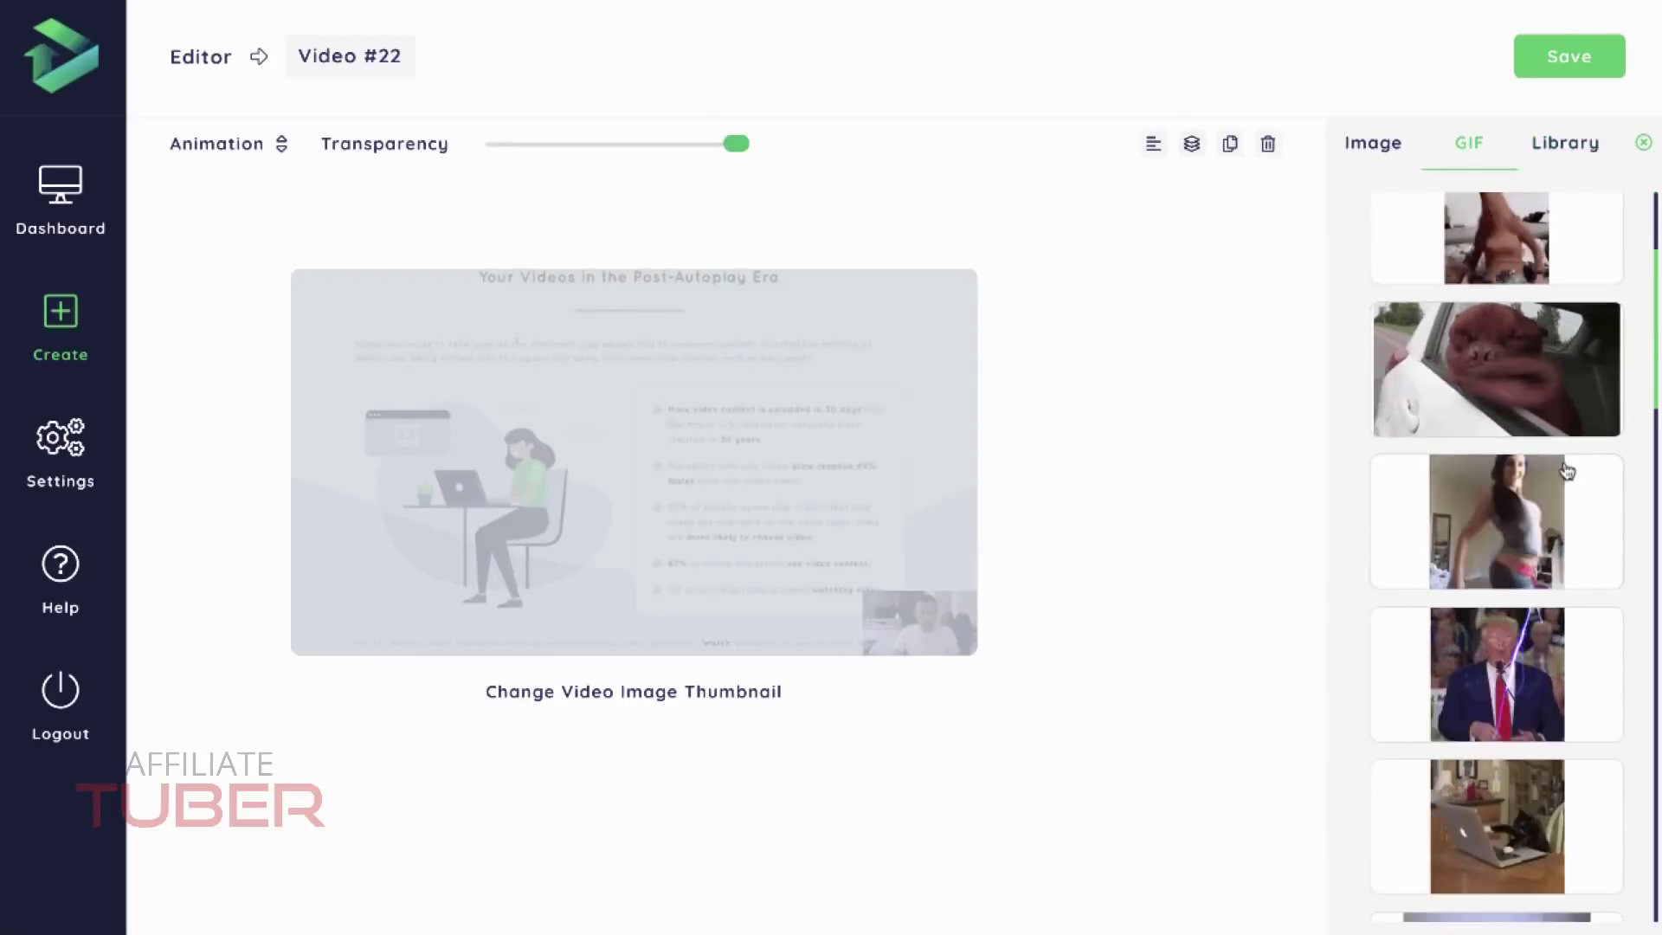
click(1543, 625)
drag(716, 485, 967, 402)
click(225, 143)
click(771, 304)
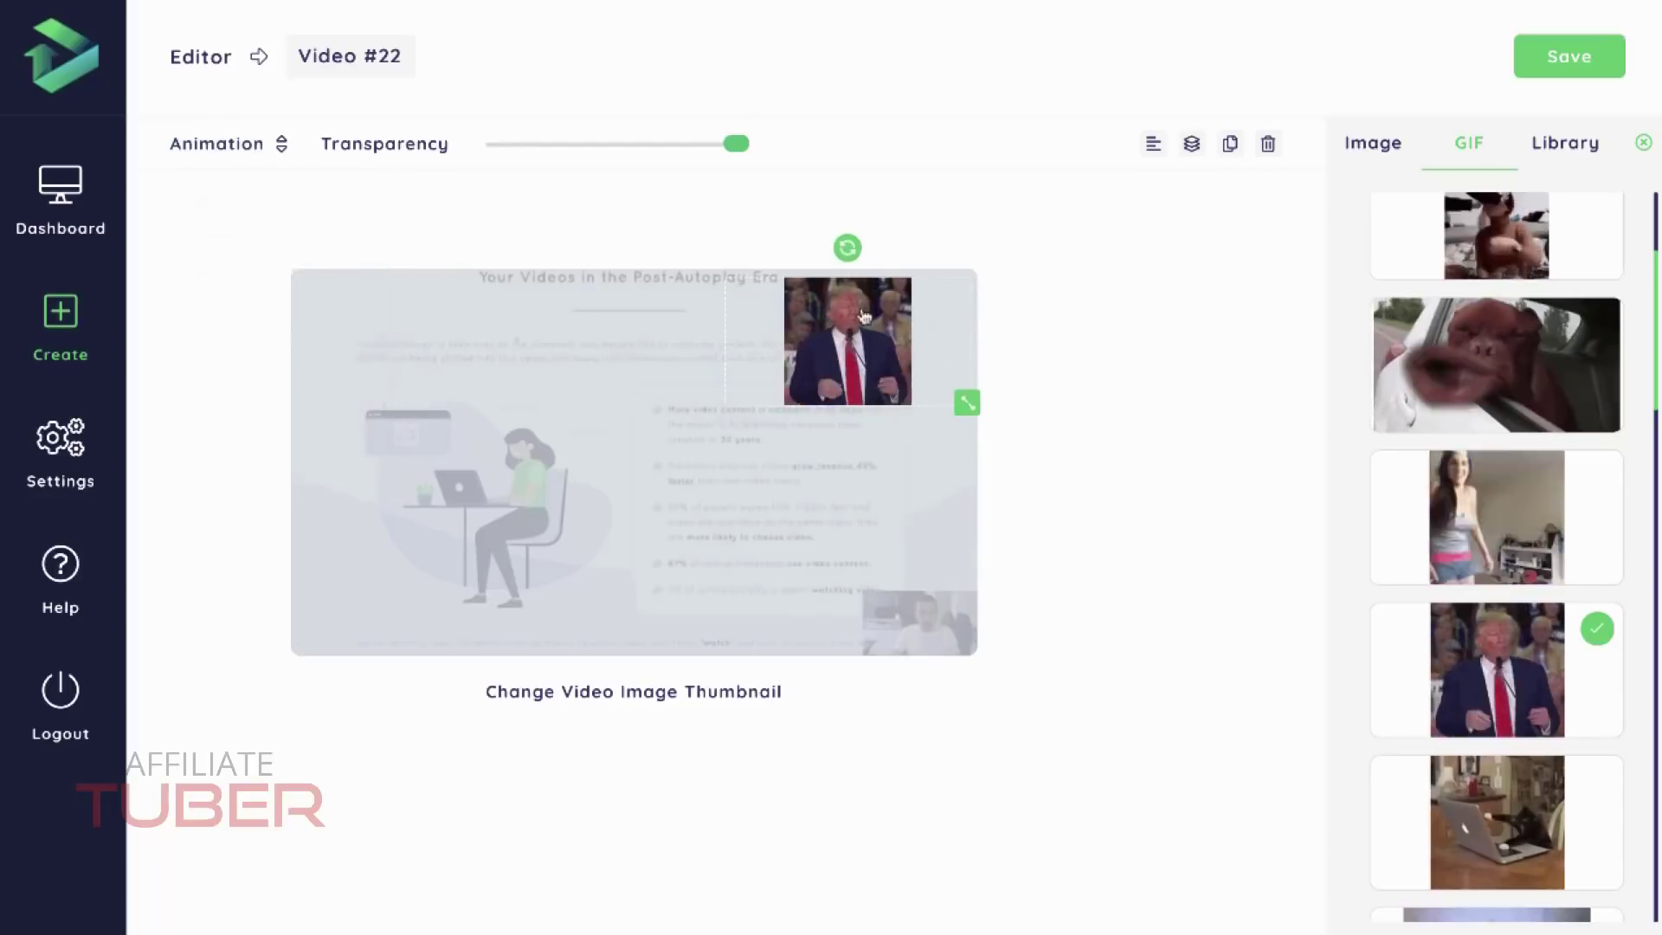
click(1213, 401)
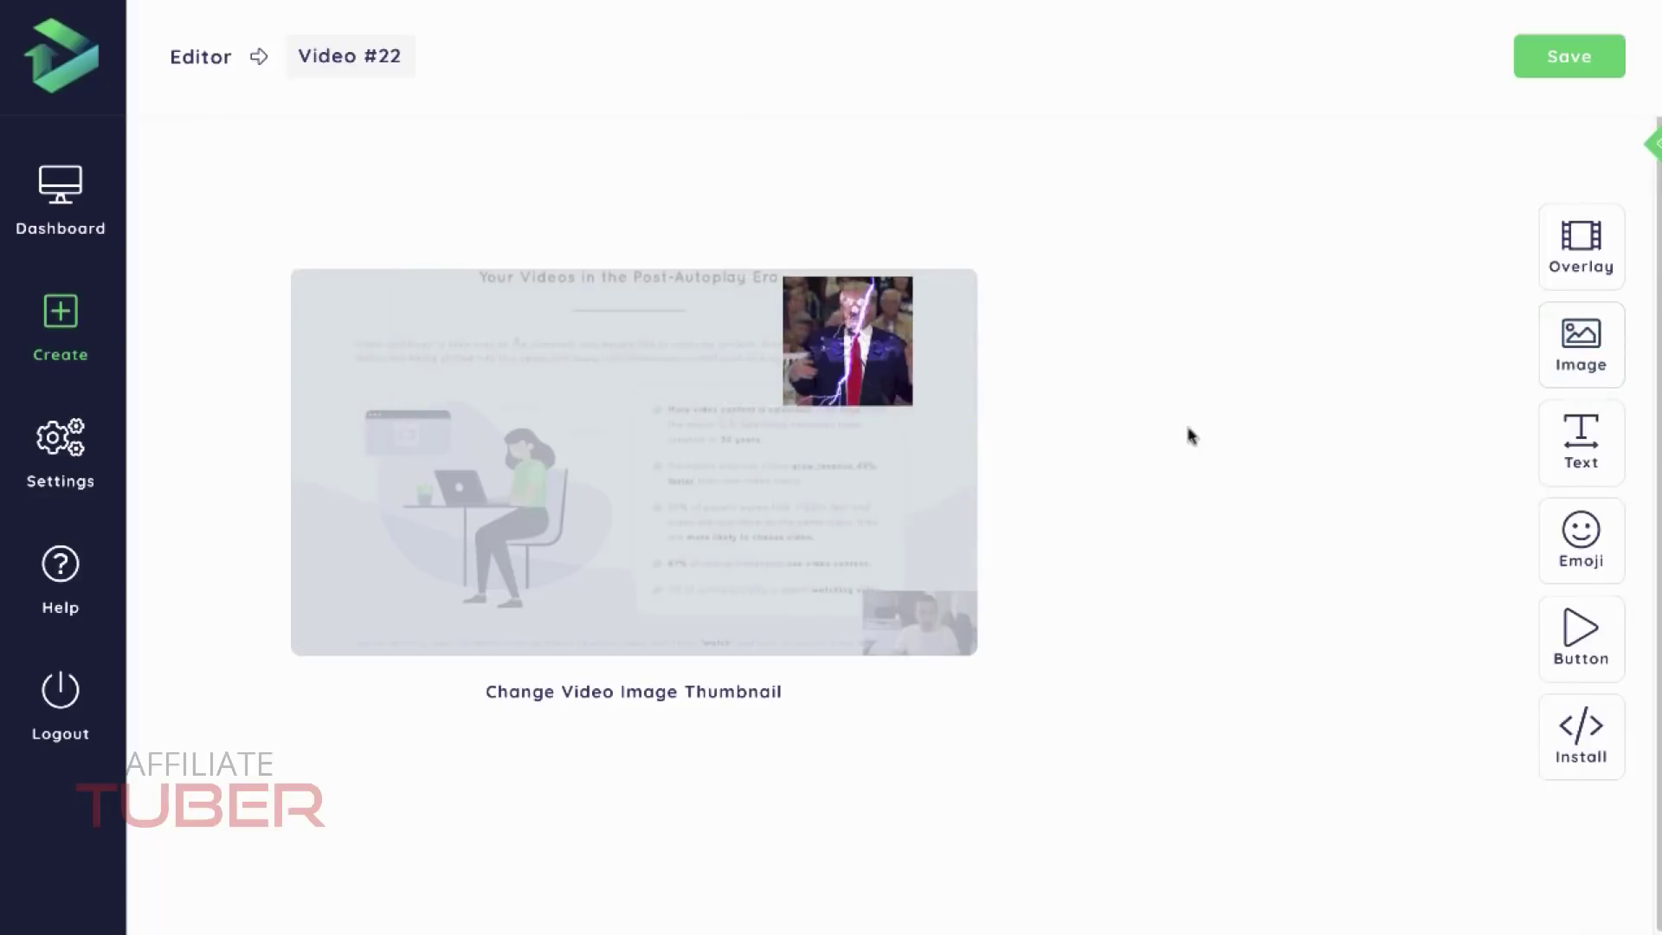
Add the 'Organic Coffee' text preset and nudge it slightly down below the GIF.
click(1580, 455)
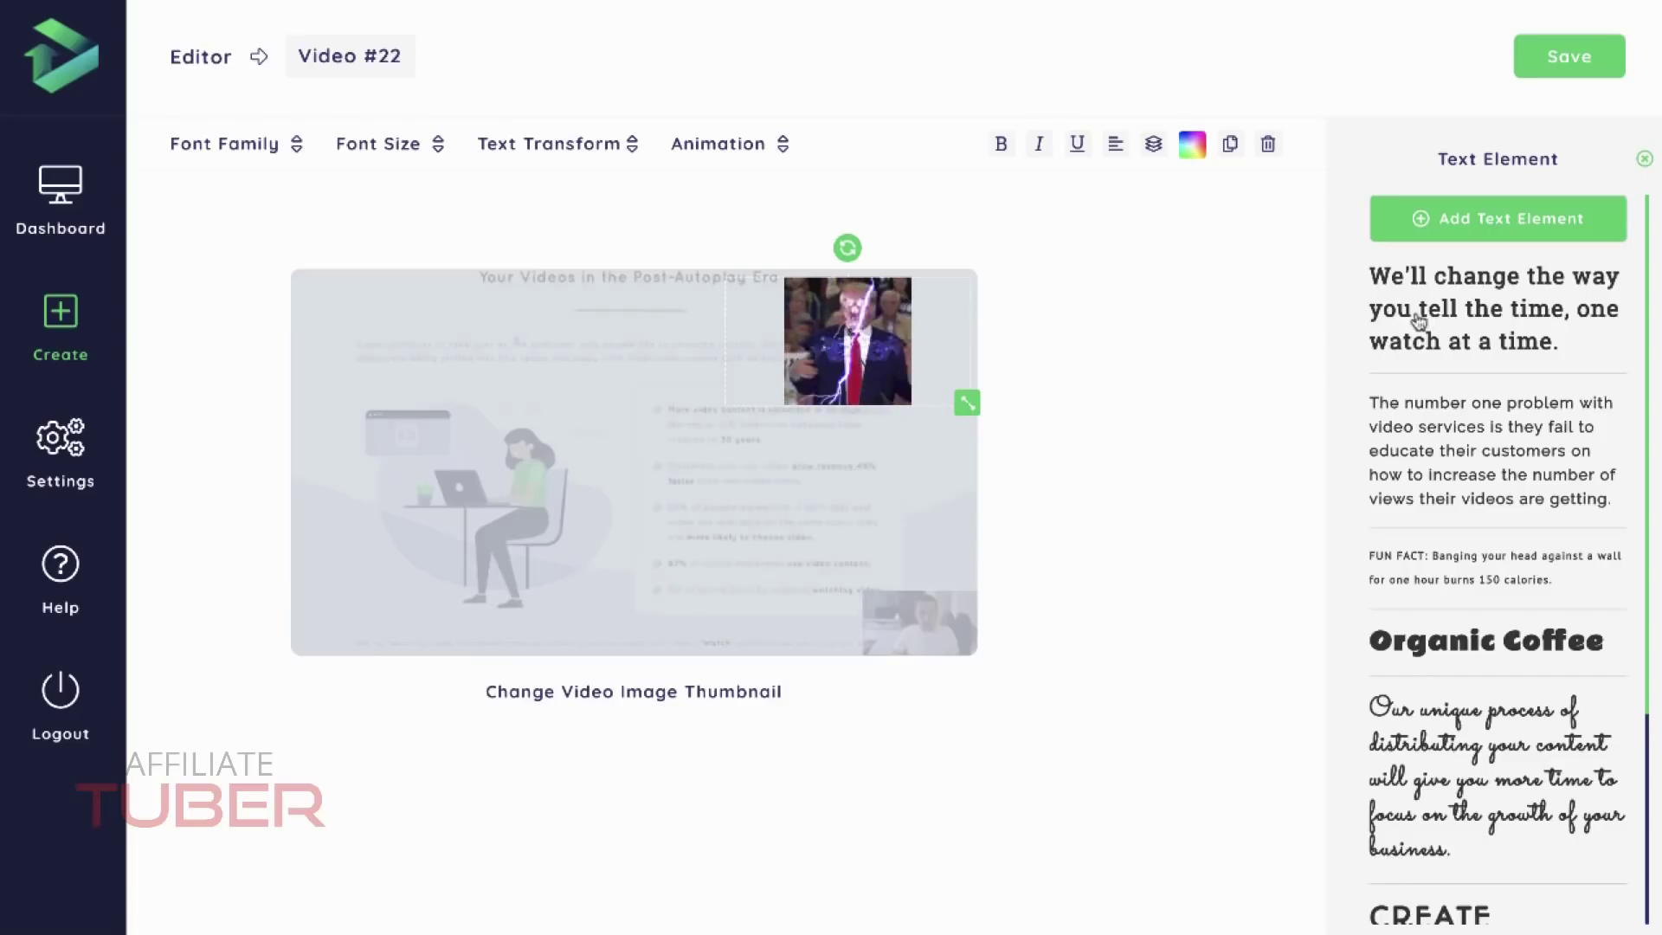
scroll(1645, 252, down, 1)
scroll(1519, 358, down, 3)
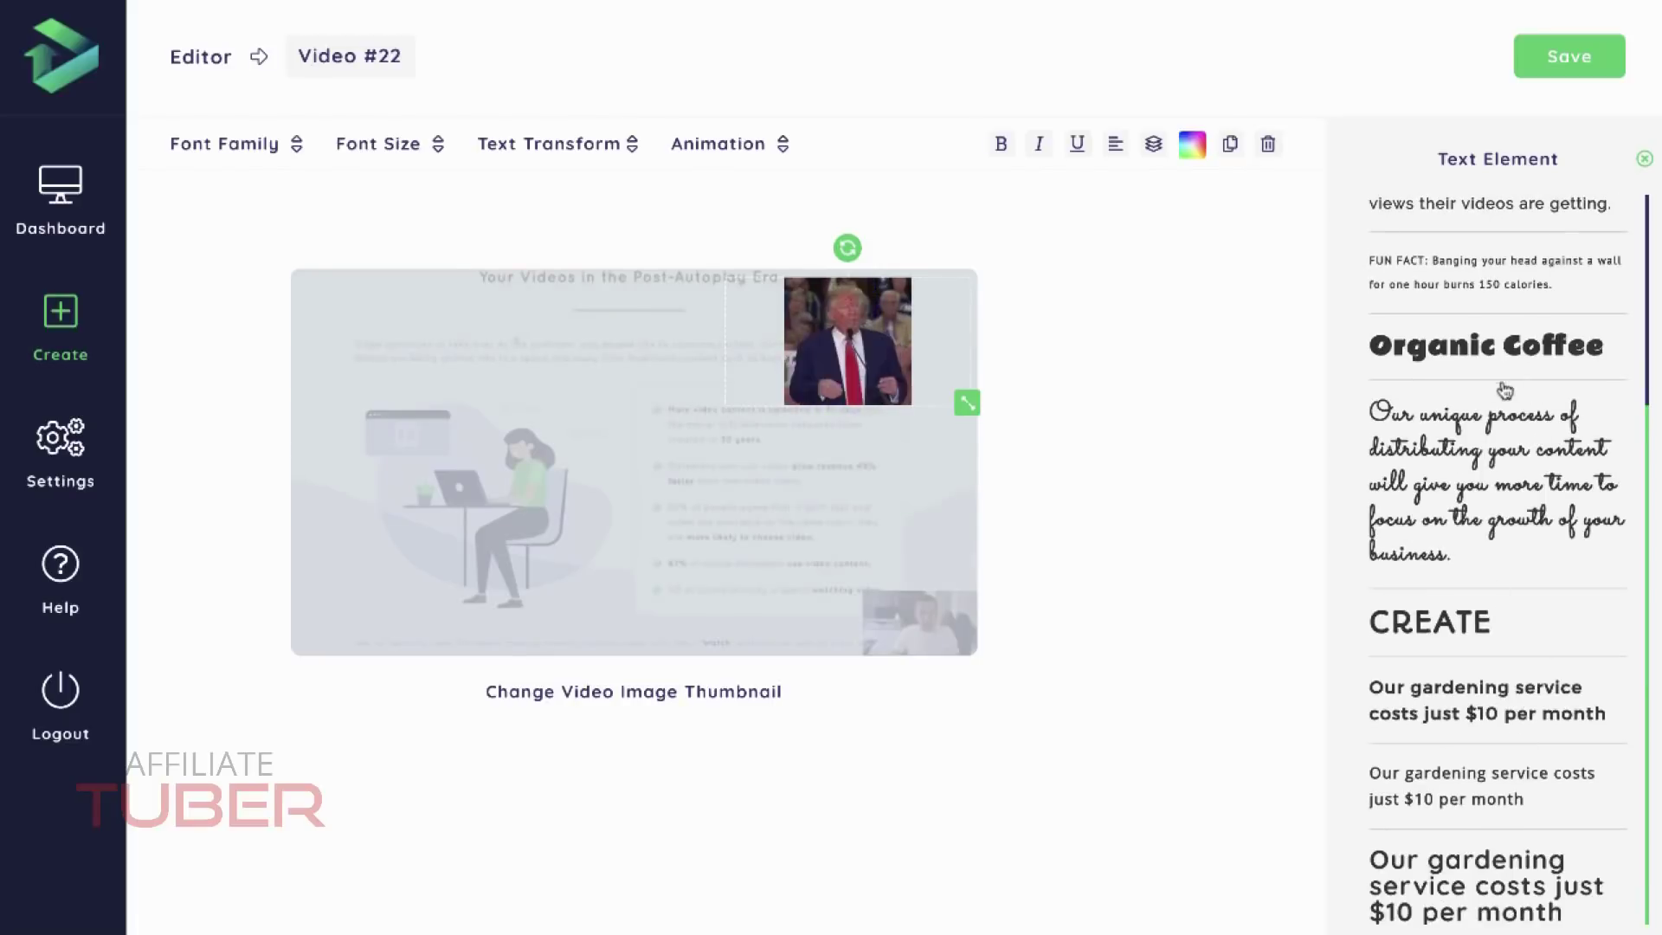
click(1490, 357)
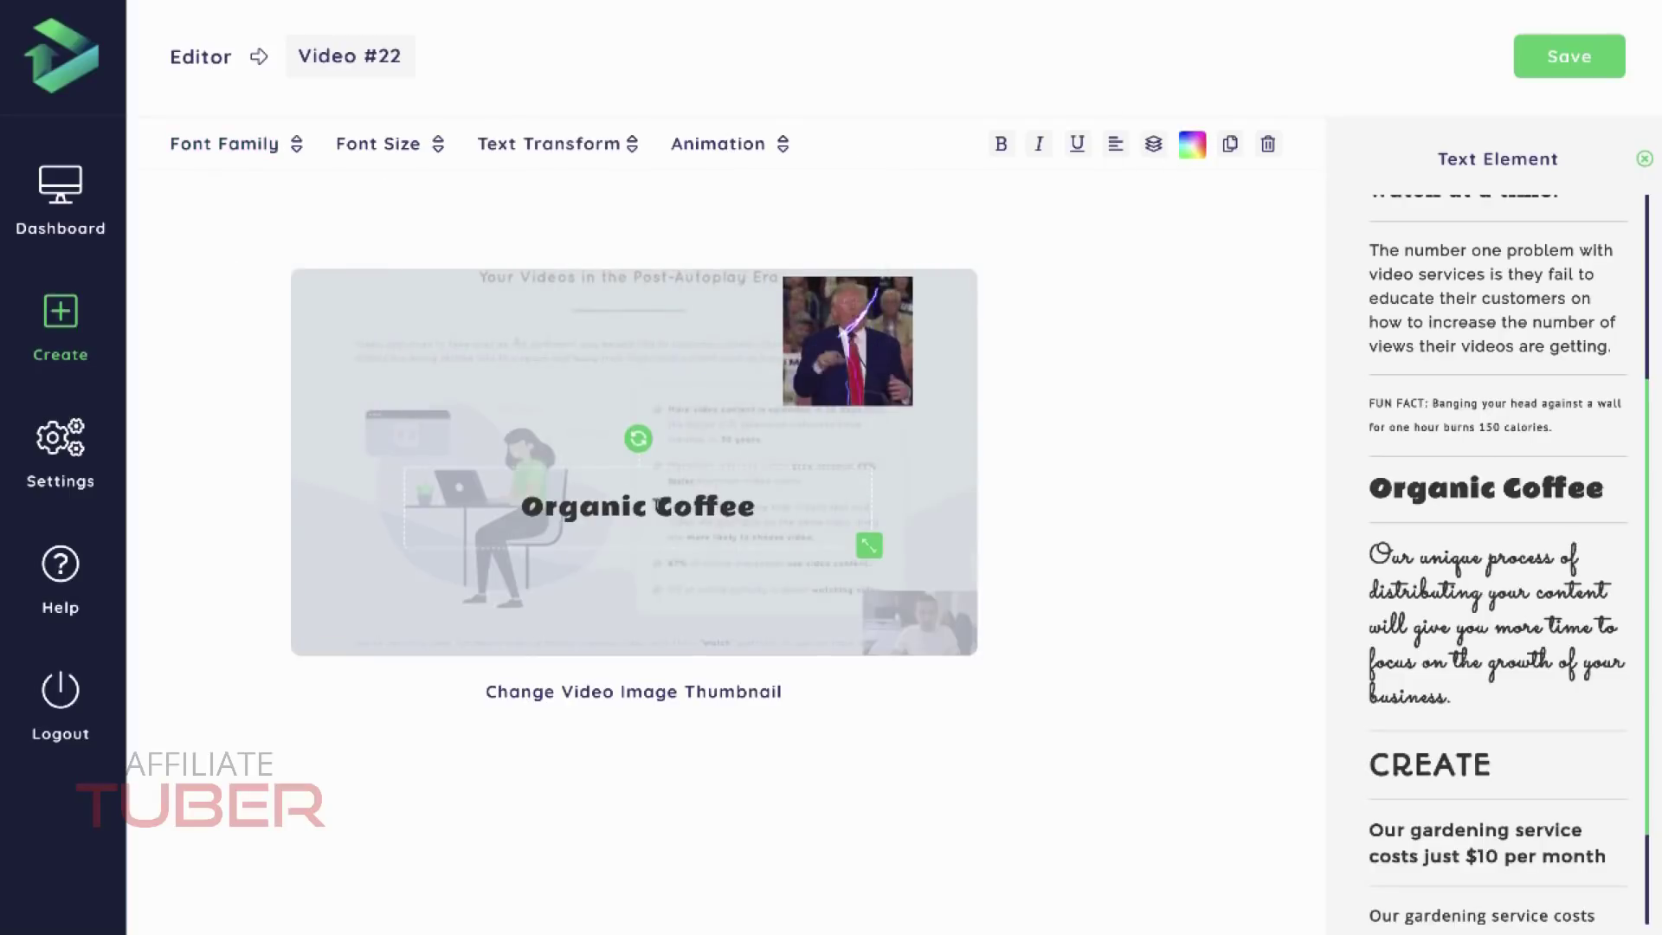
drag(659, 505, 660, 524)
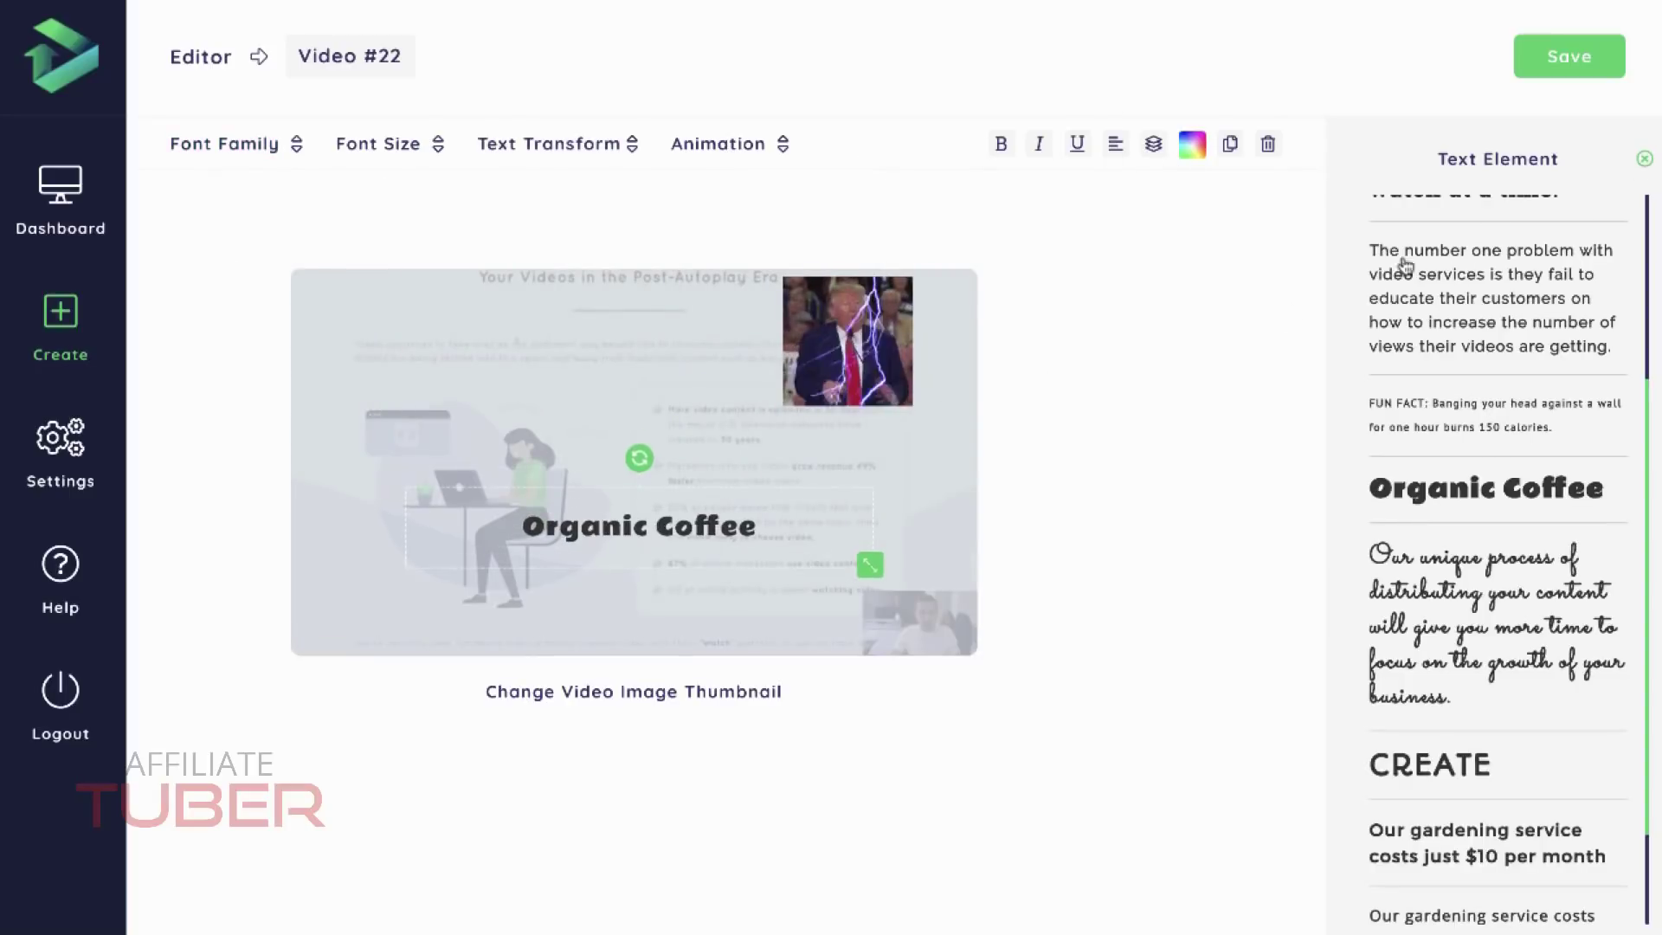
scroll(1497, 286, up, 4)
Replace the heading with 'Click Here to Unmute' and select the word 'Unmute'.
triple_click(1452, 289)
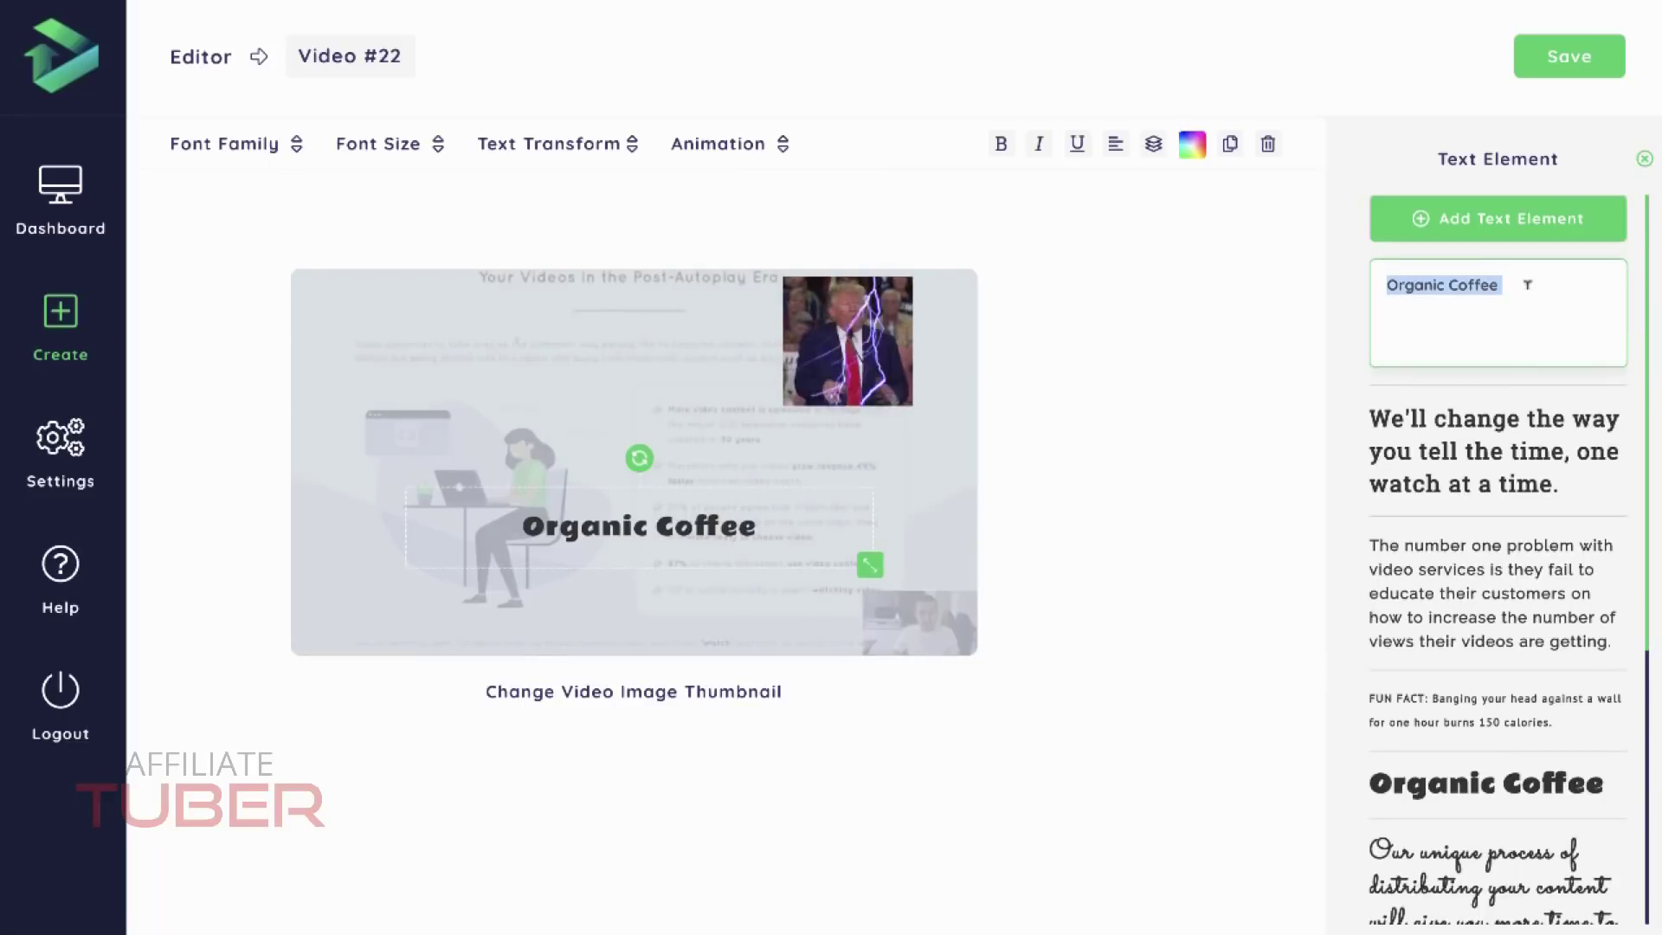
text(Click)
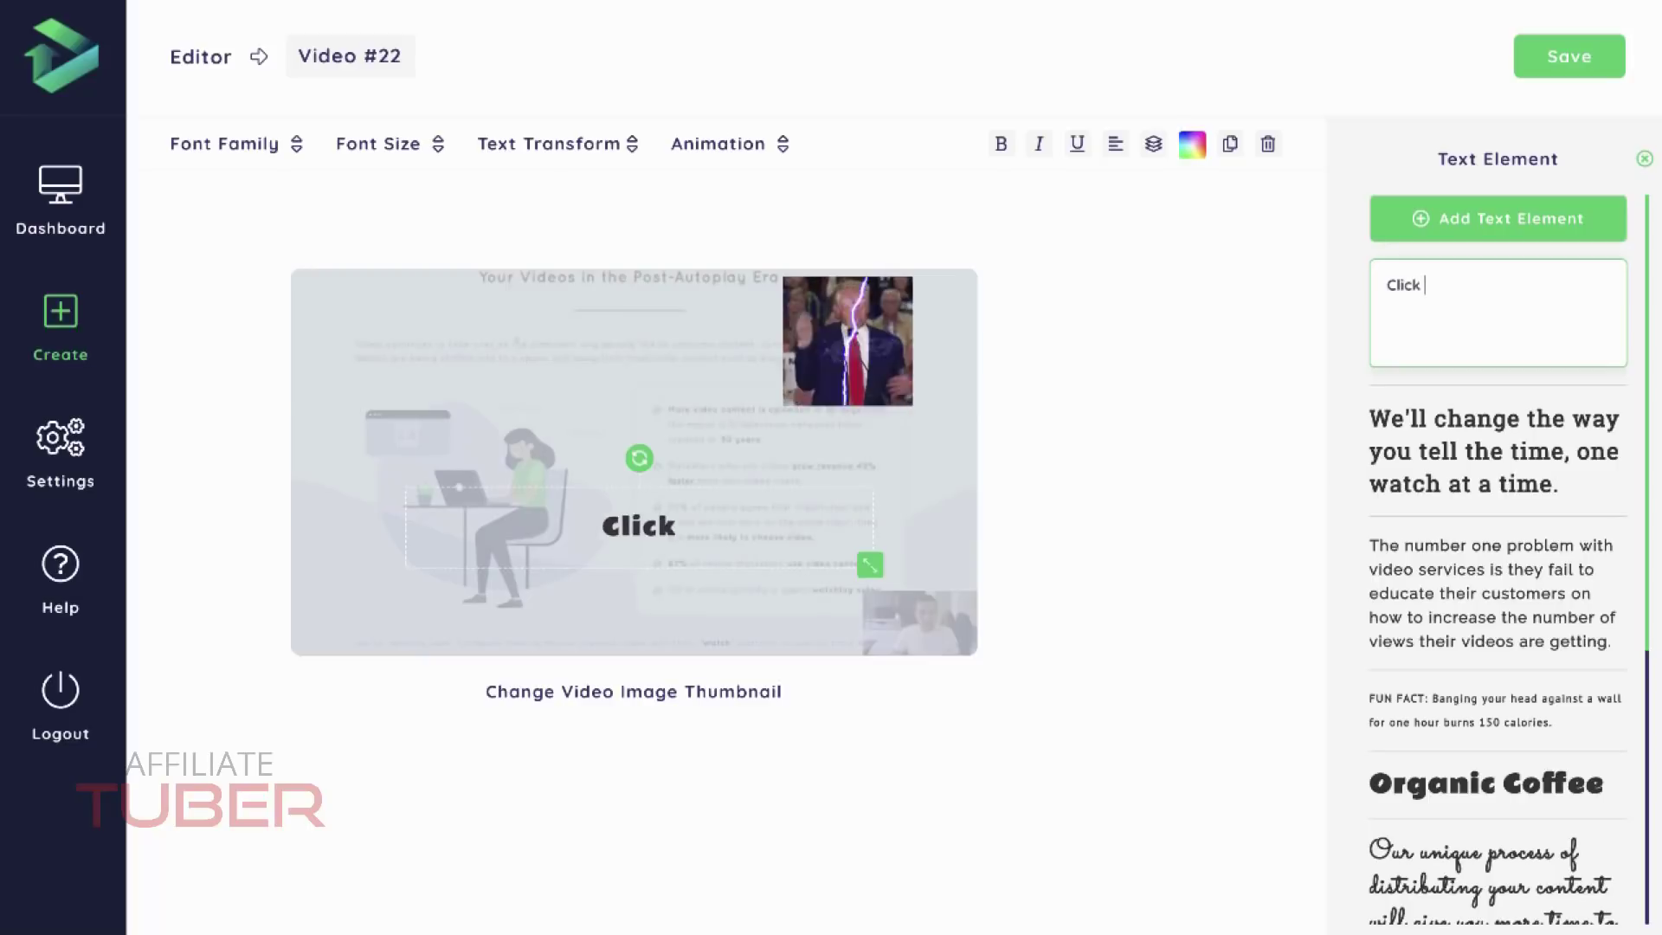
text( Here to U)
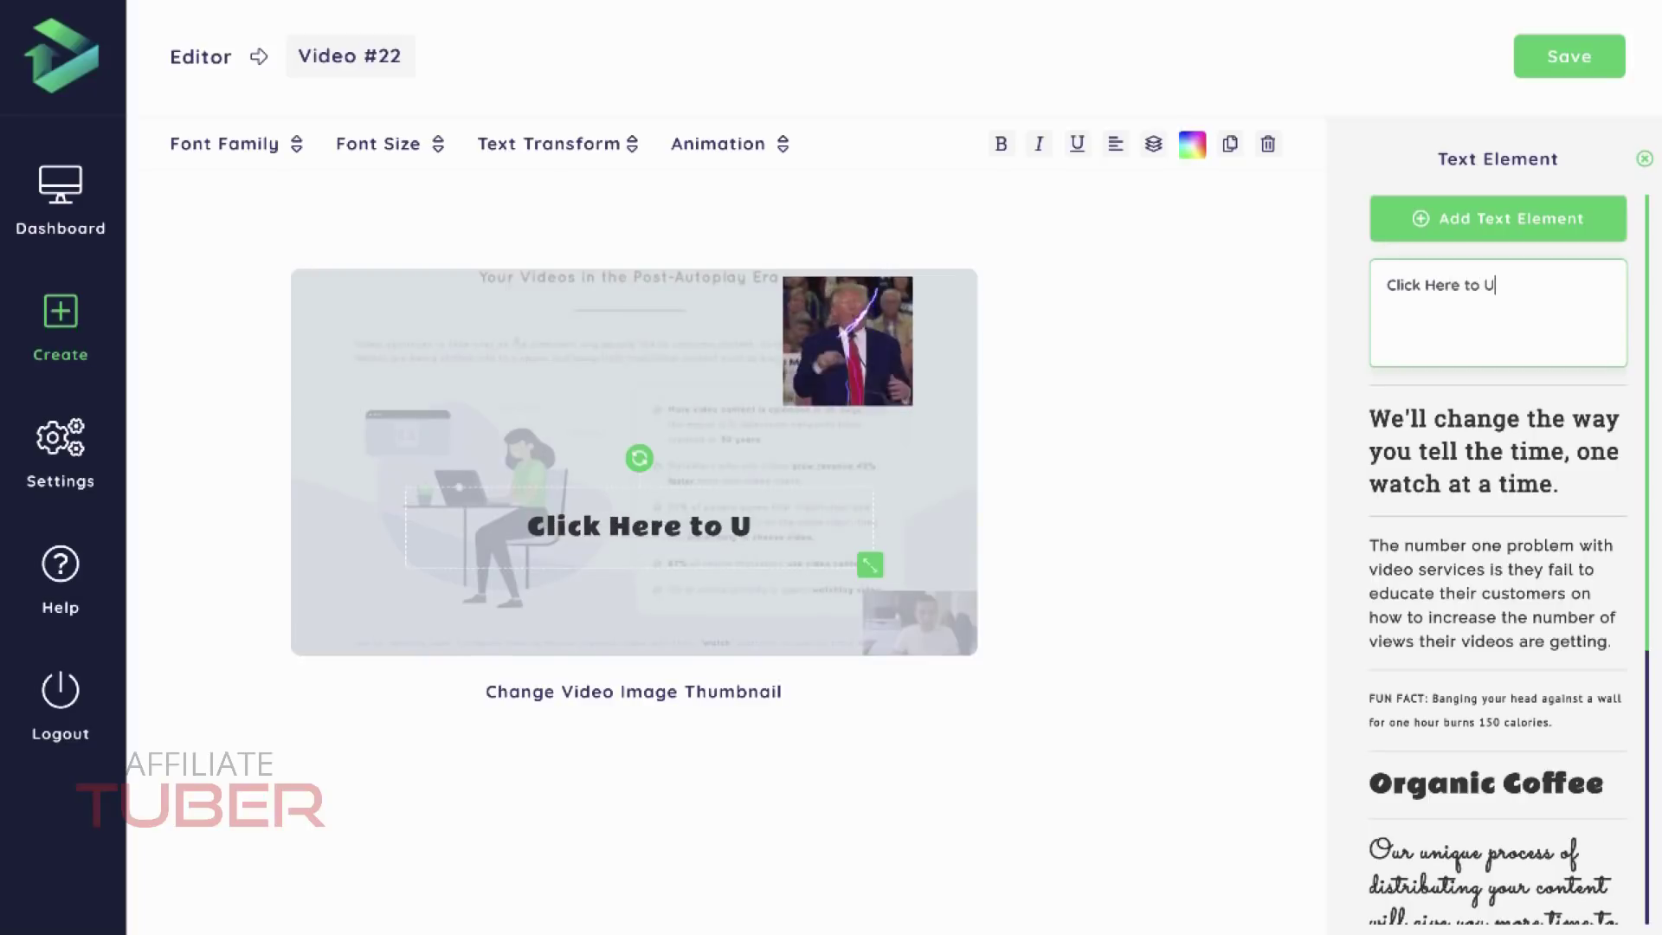
text(nmute)
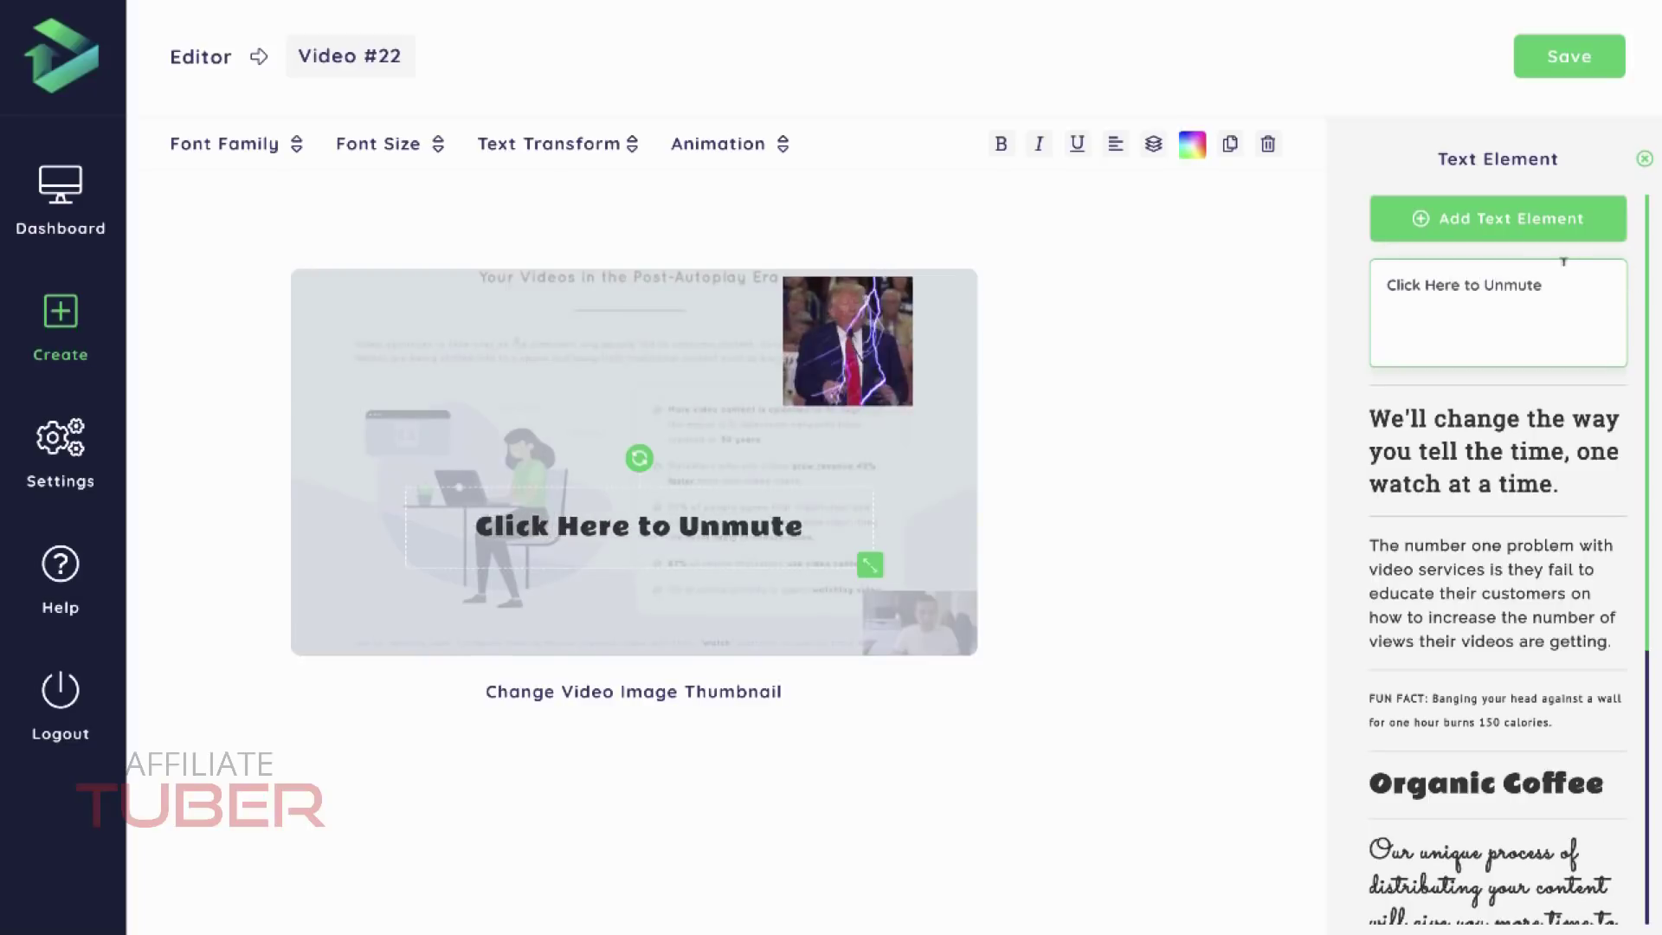
drag(1561, 280, 1497, 279)
Change the word to 'Play' and set the font to Fredoka One after trying Oswald, Alfa Slab One and Baloo Bhaina.
text(Play)
click(299, 143)
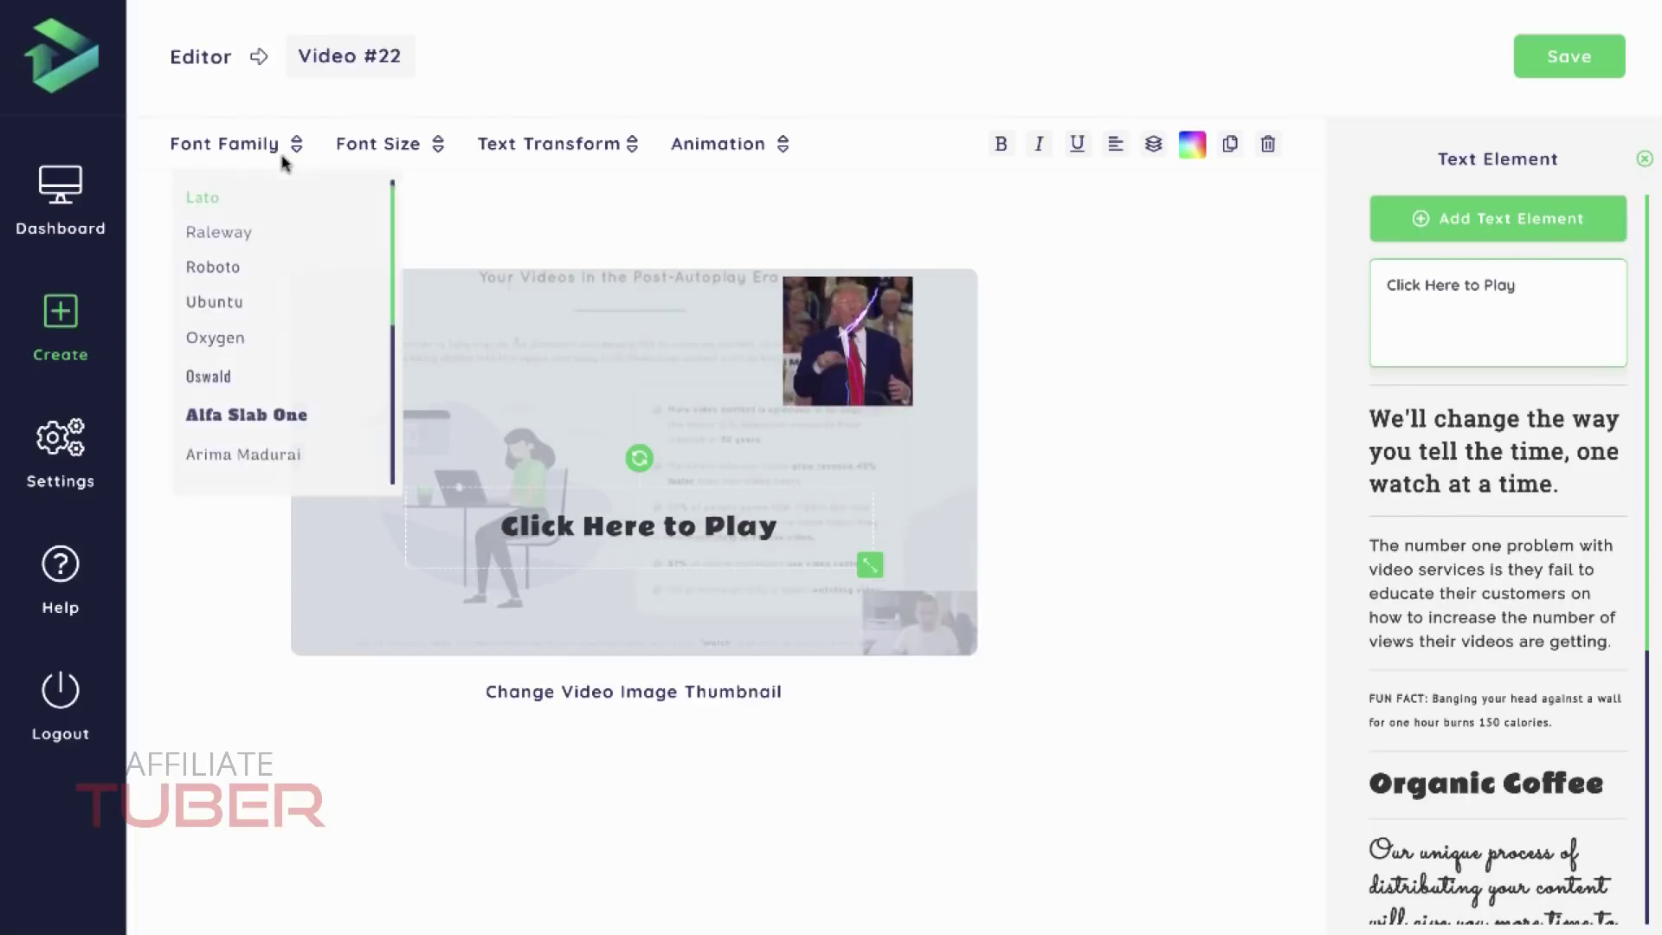
scroll(268, 222, down, 1)
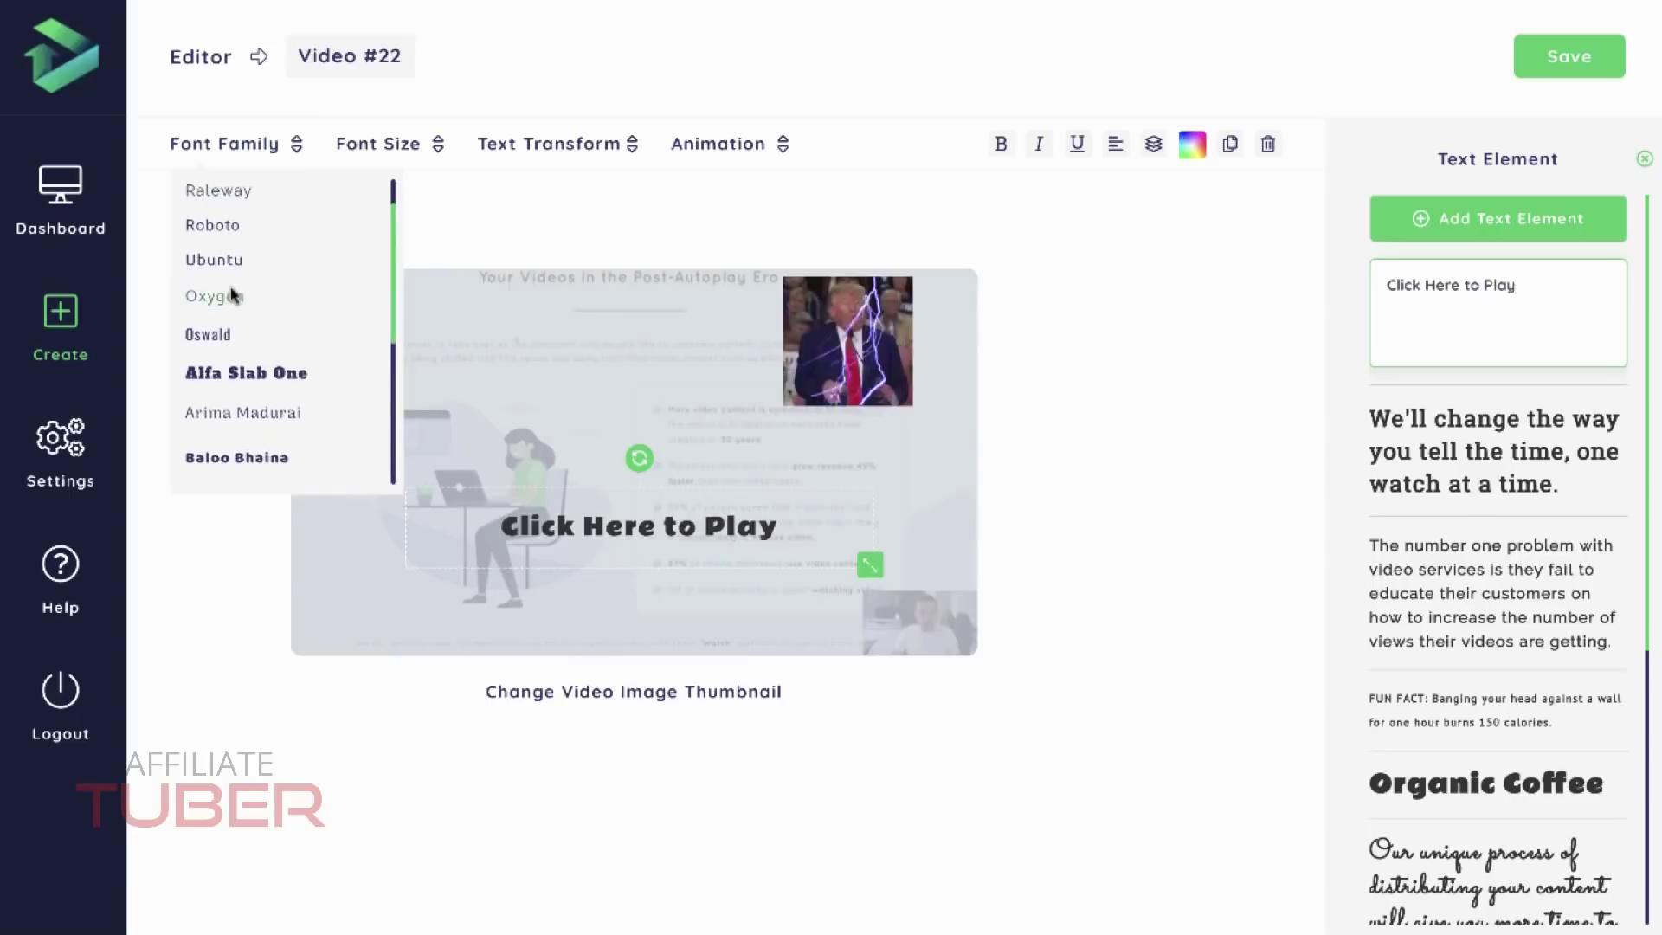
scroll(235, 303, down, 1)
click(229, 311)
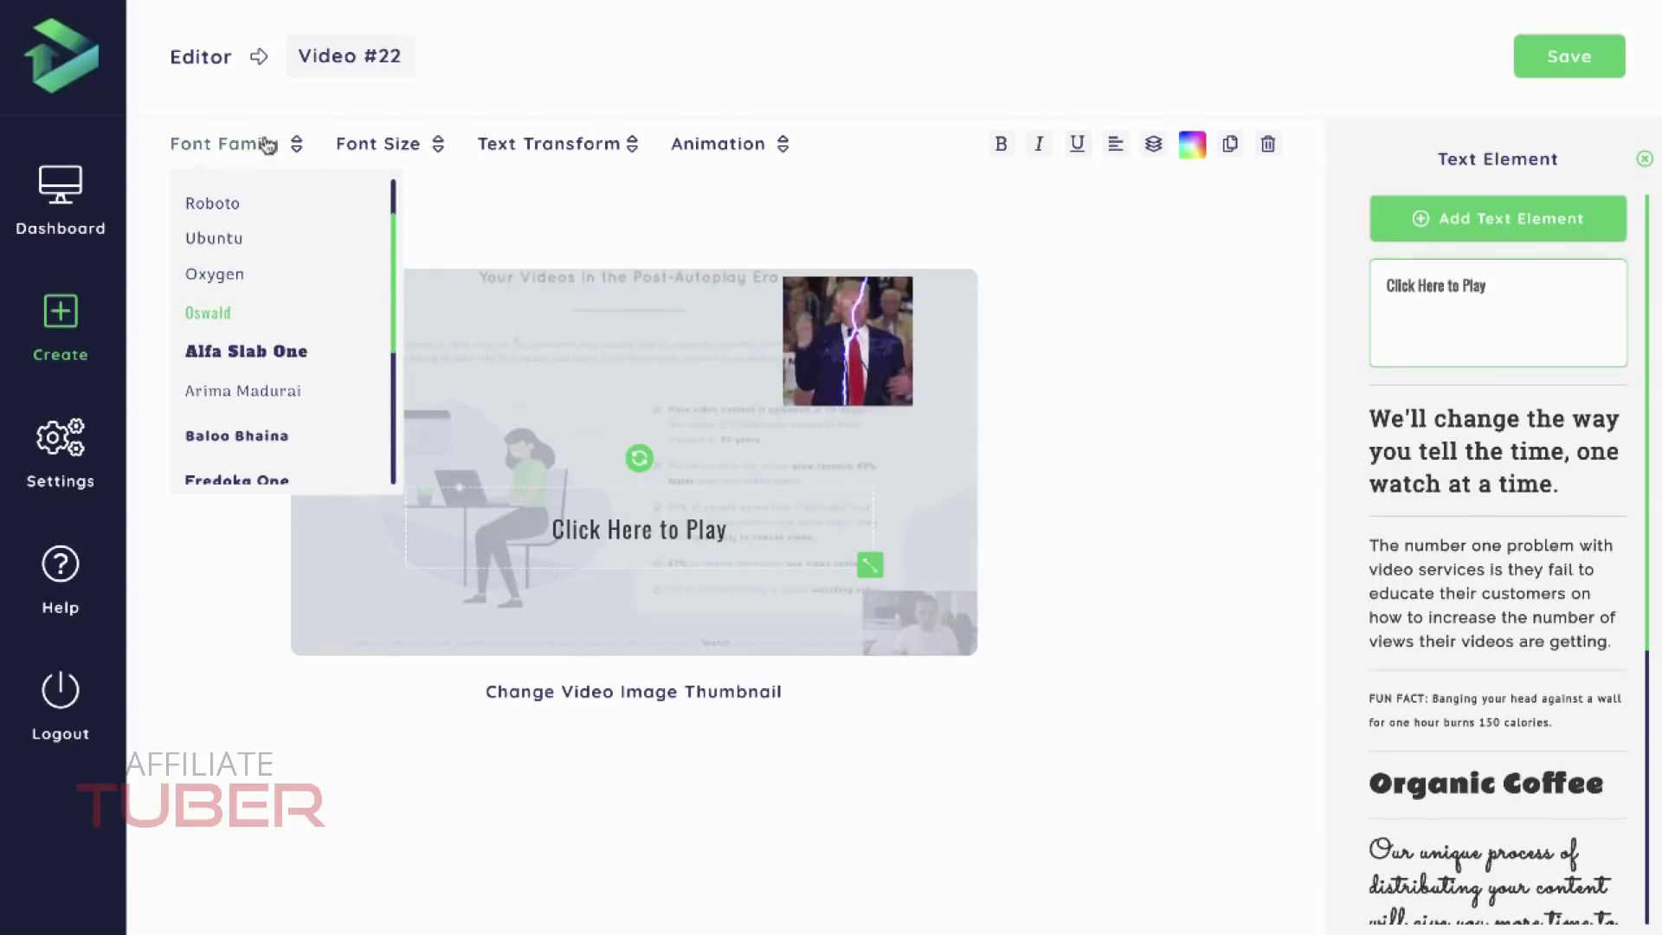
click(248, 355)
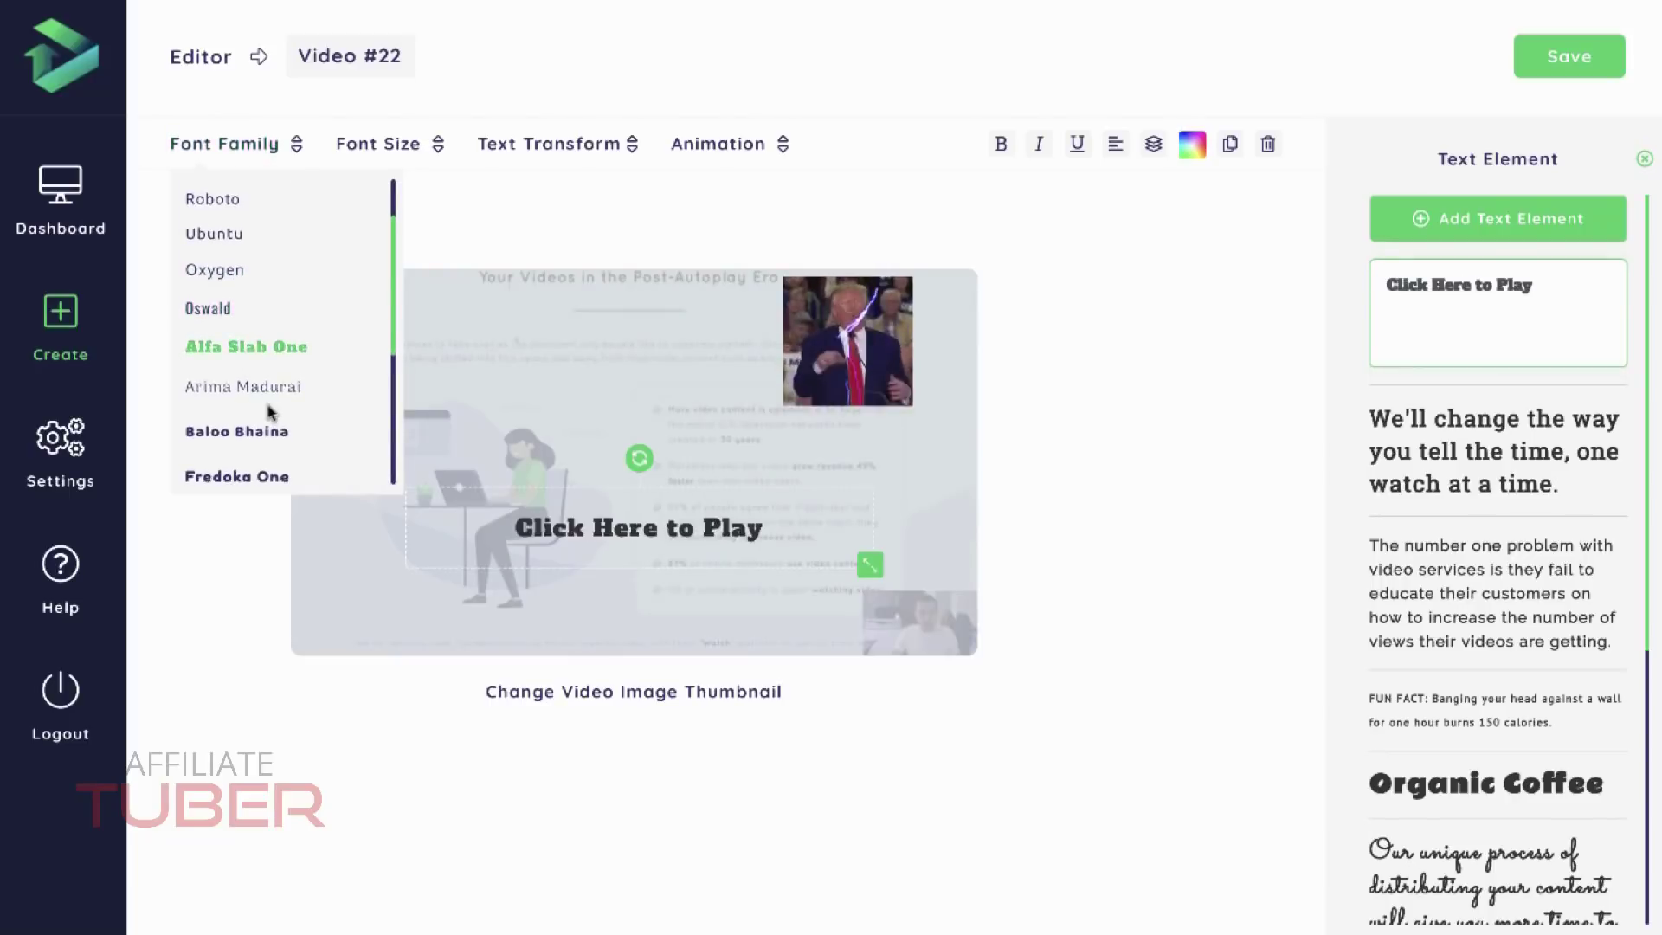
click(246, 439)
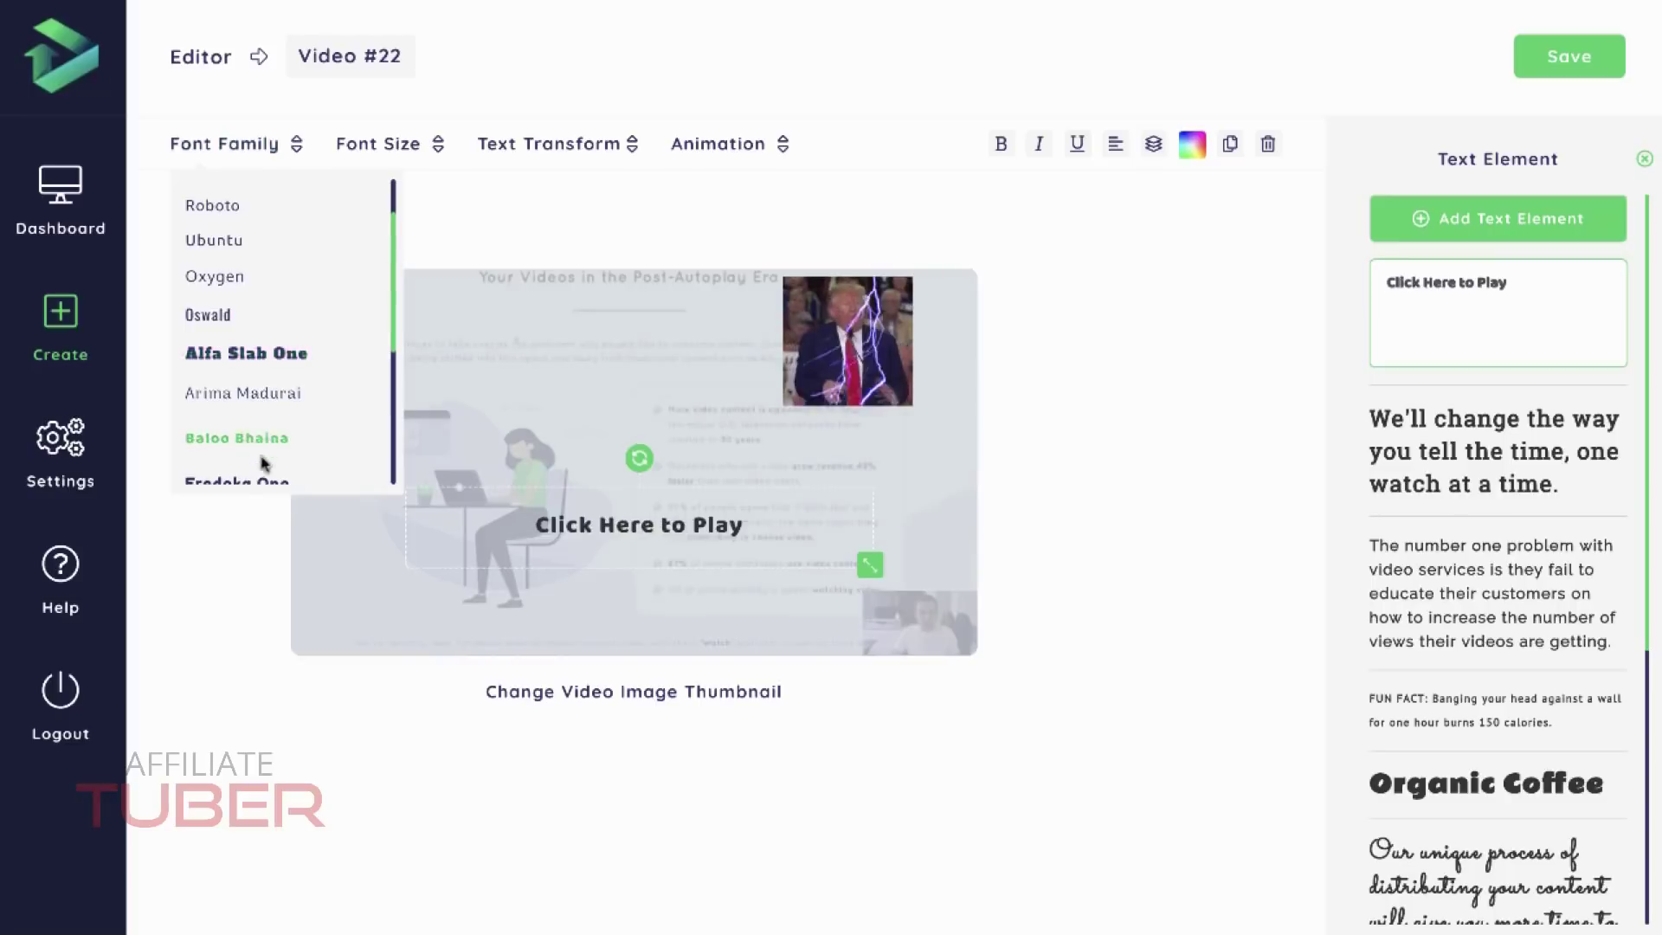
scroll(269, 475, down, 1)
click(261, 472)
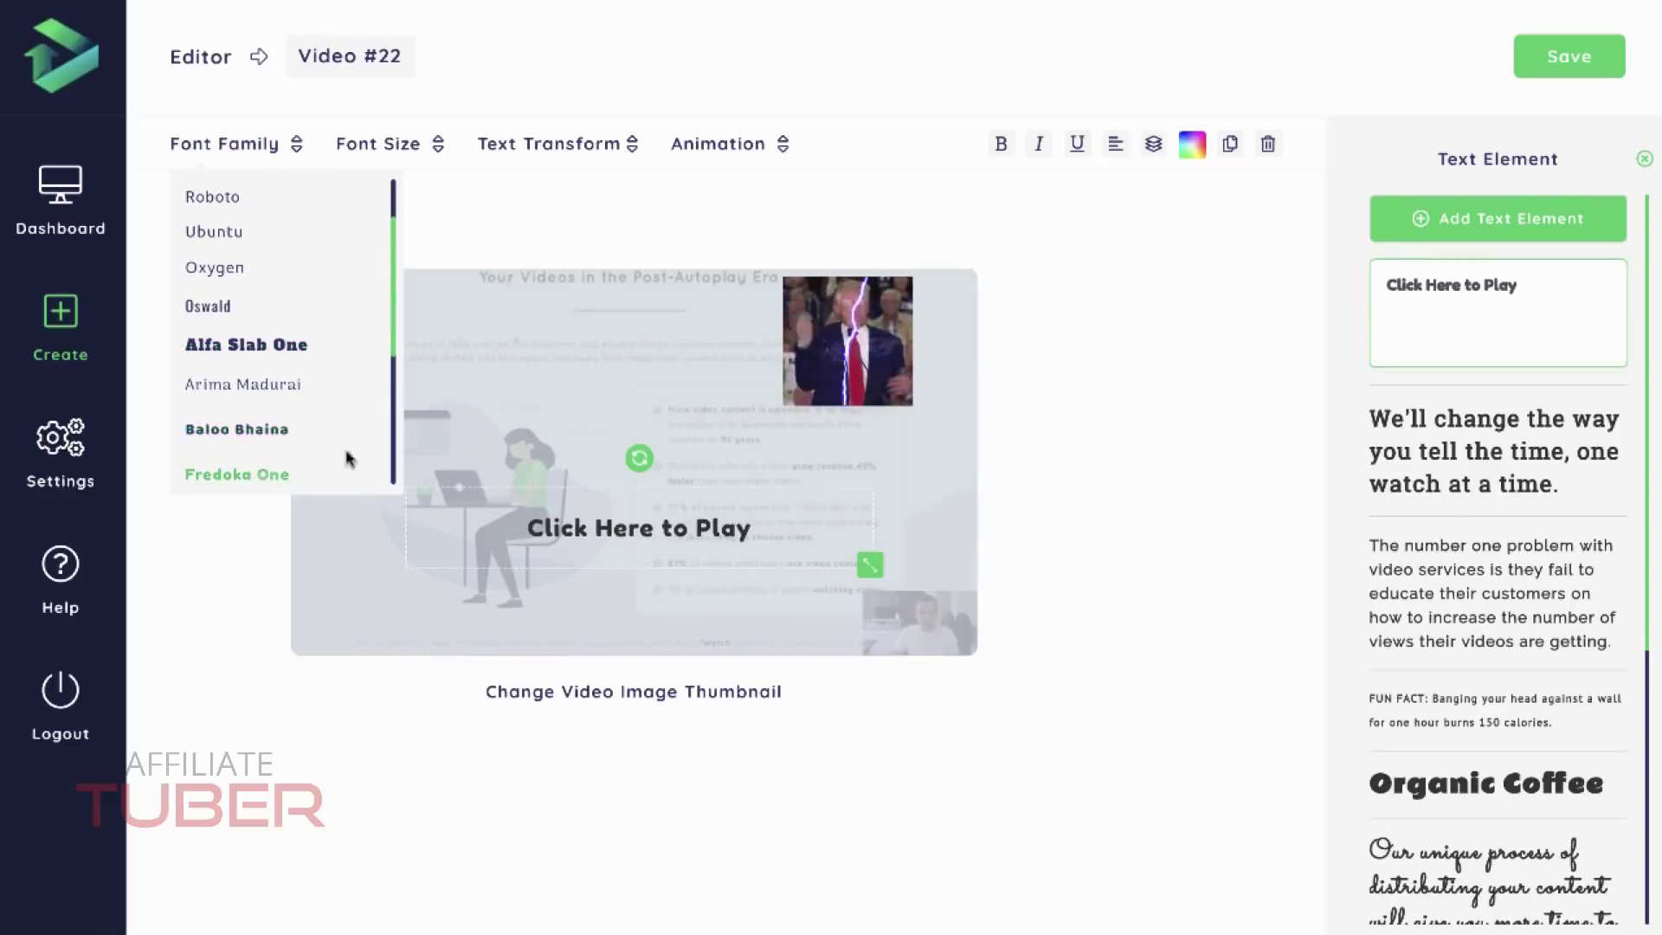
Set the text size to 48px and move it lower on the thumbnail.
mouse_move(395, 145)
scroll(424, 363, down, 4)
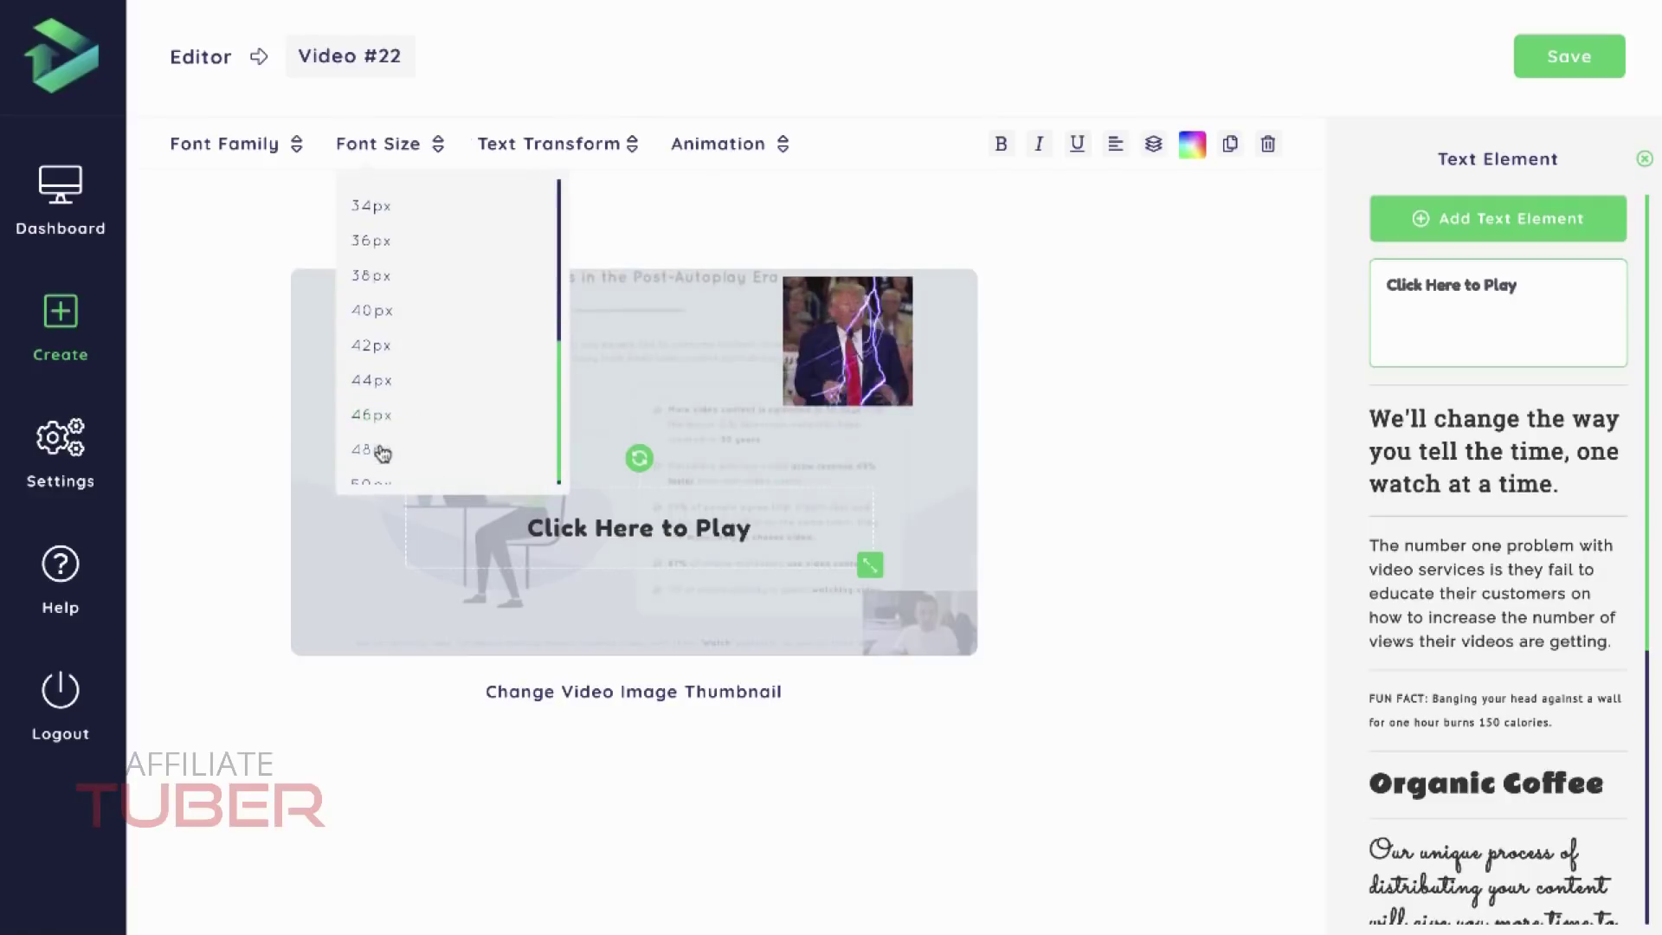
click(381, 451)
drag(637, 528, 646, 588)
click(435, 144)
click(620, 143)
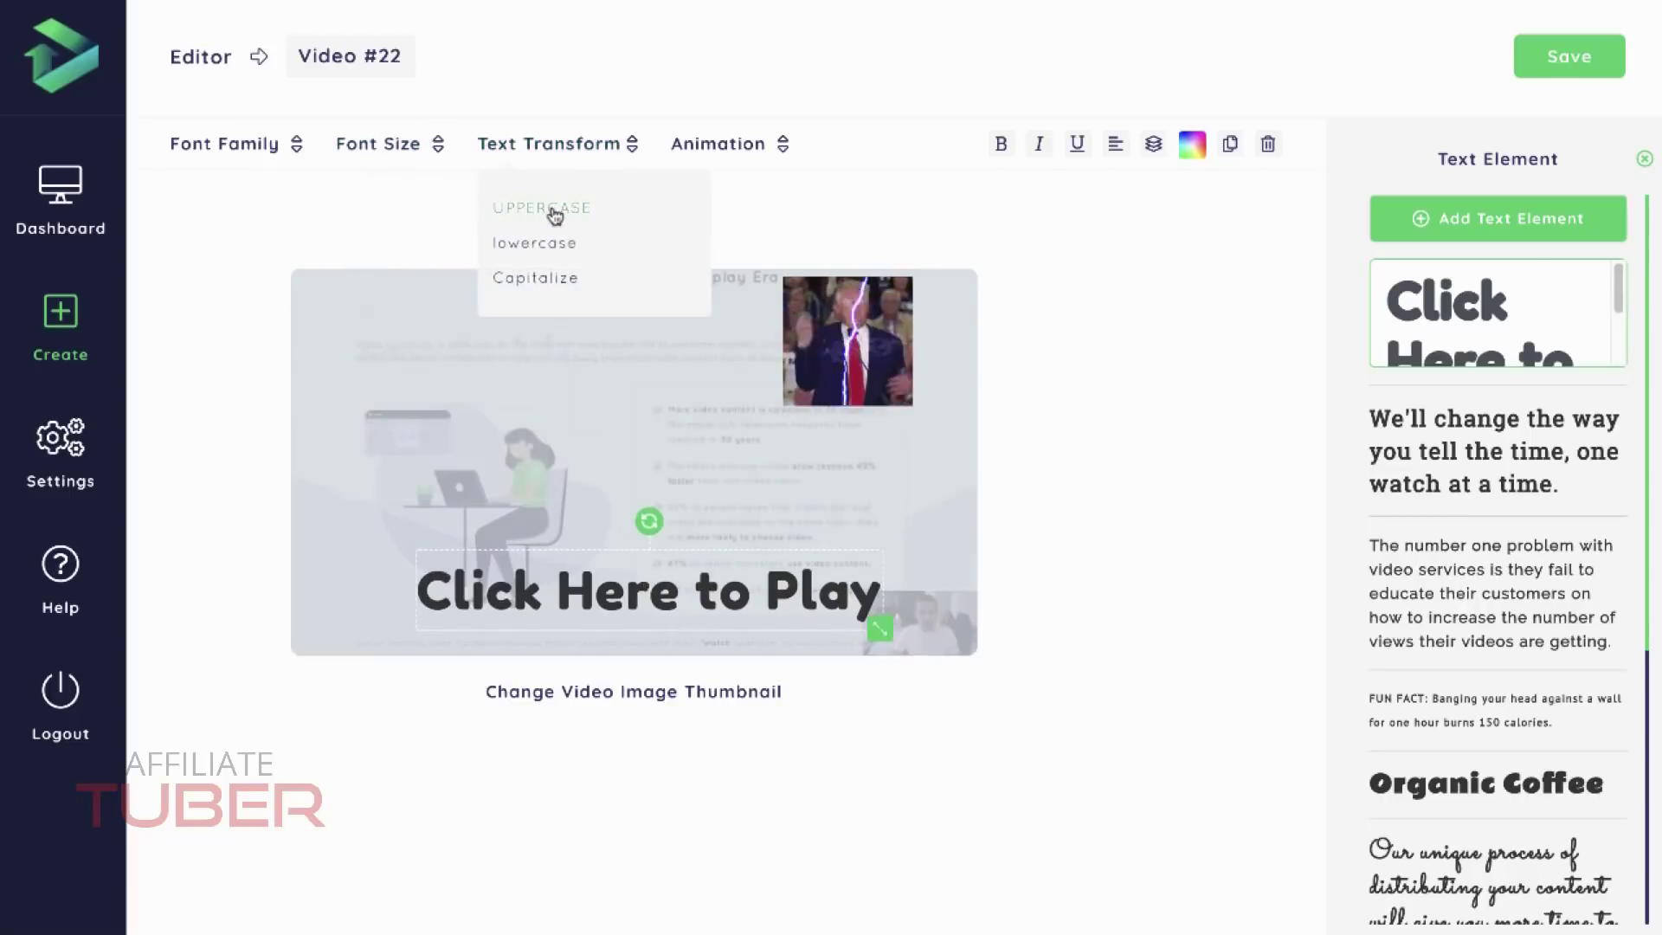
Set the text to Capitalize casing and give it a Pulse animation.
click(564, 281)
click(782, 144)
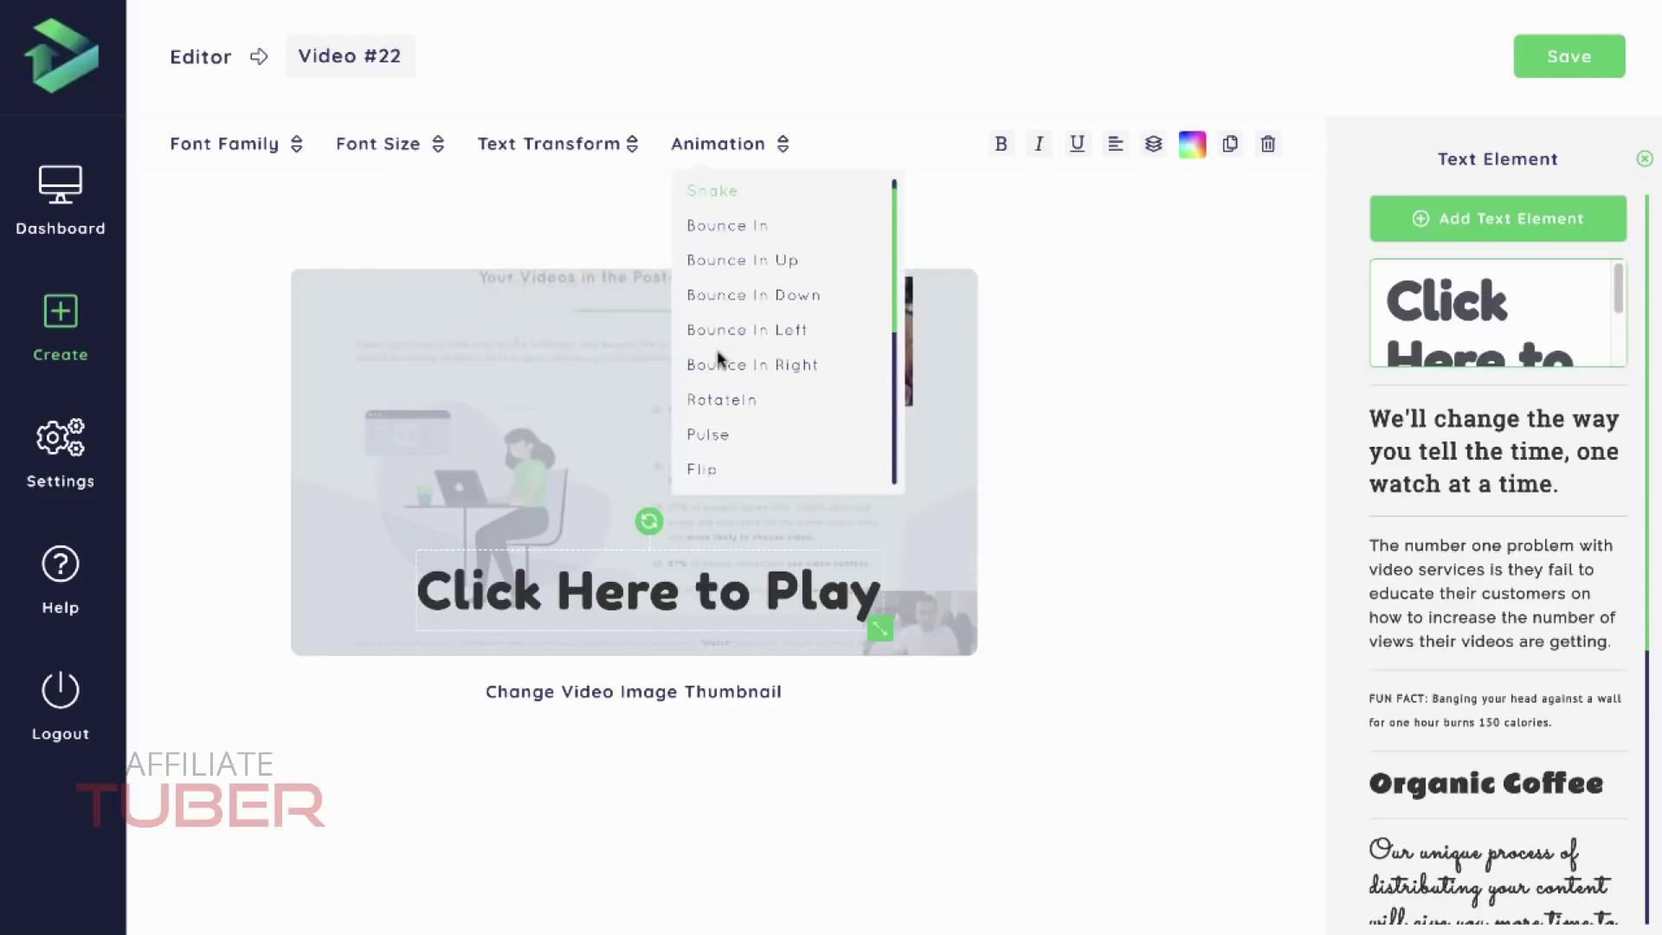
scroll(727, 370, down, 1)
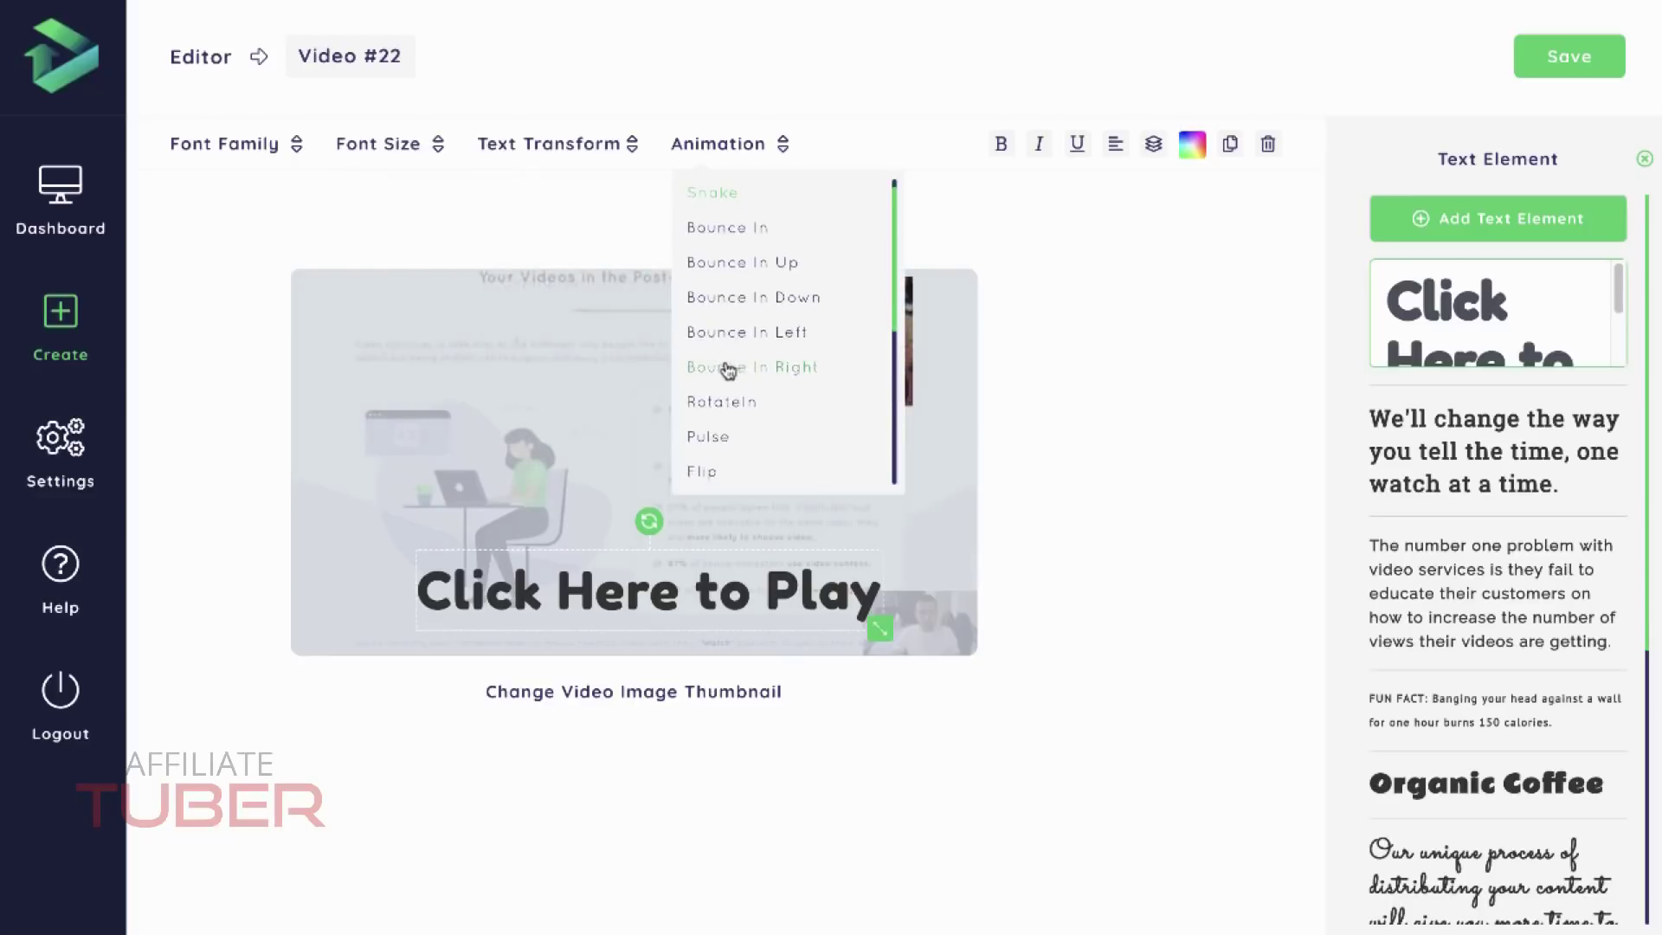
click(713, 440)
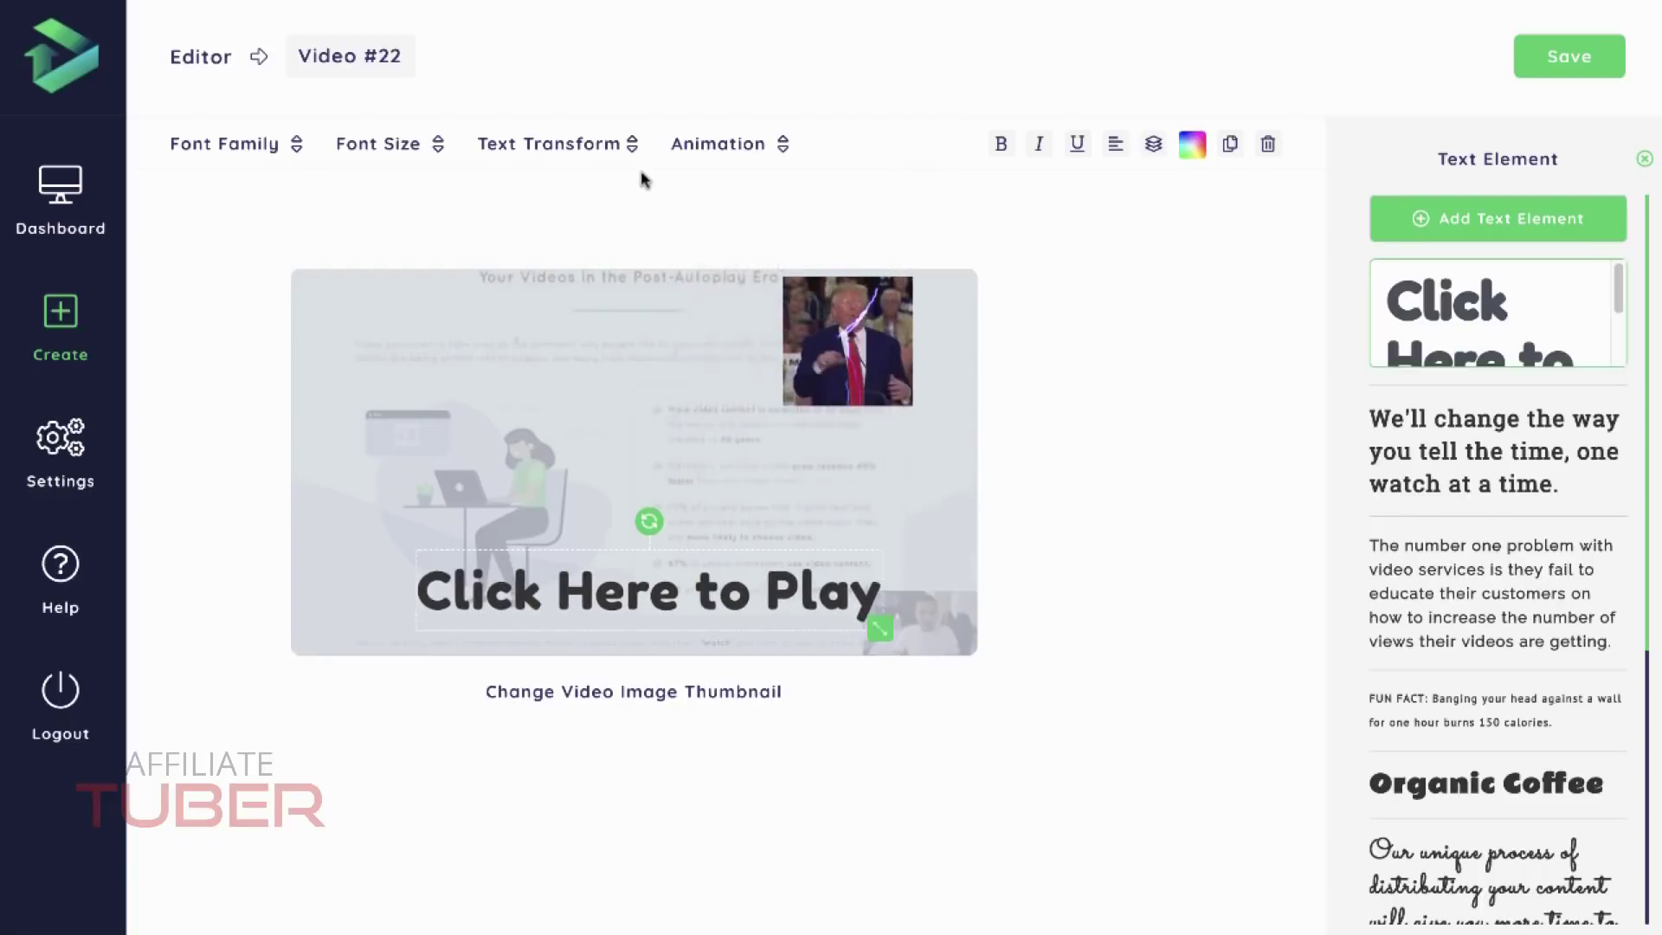
Preview the Swing, Wobble and Jello animations, then settle back on Pulse.
click(718, 144)
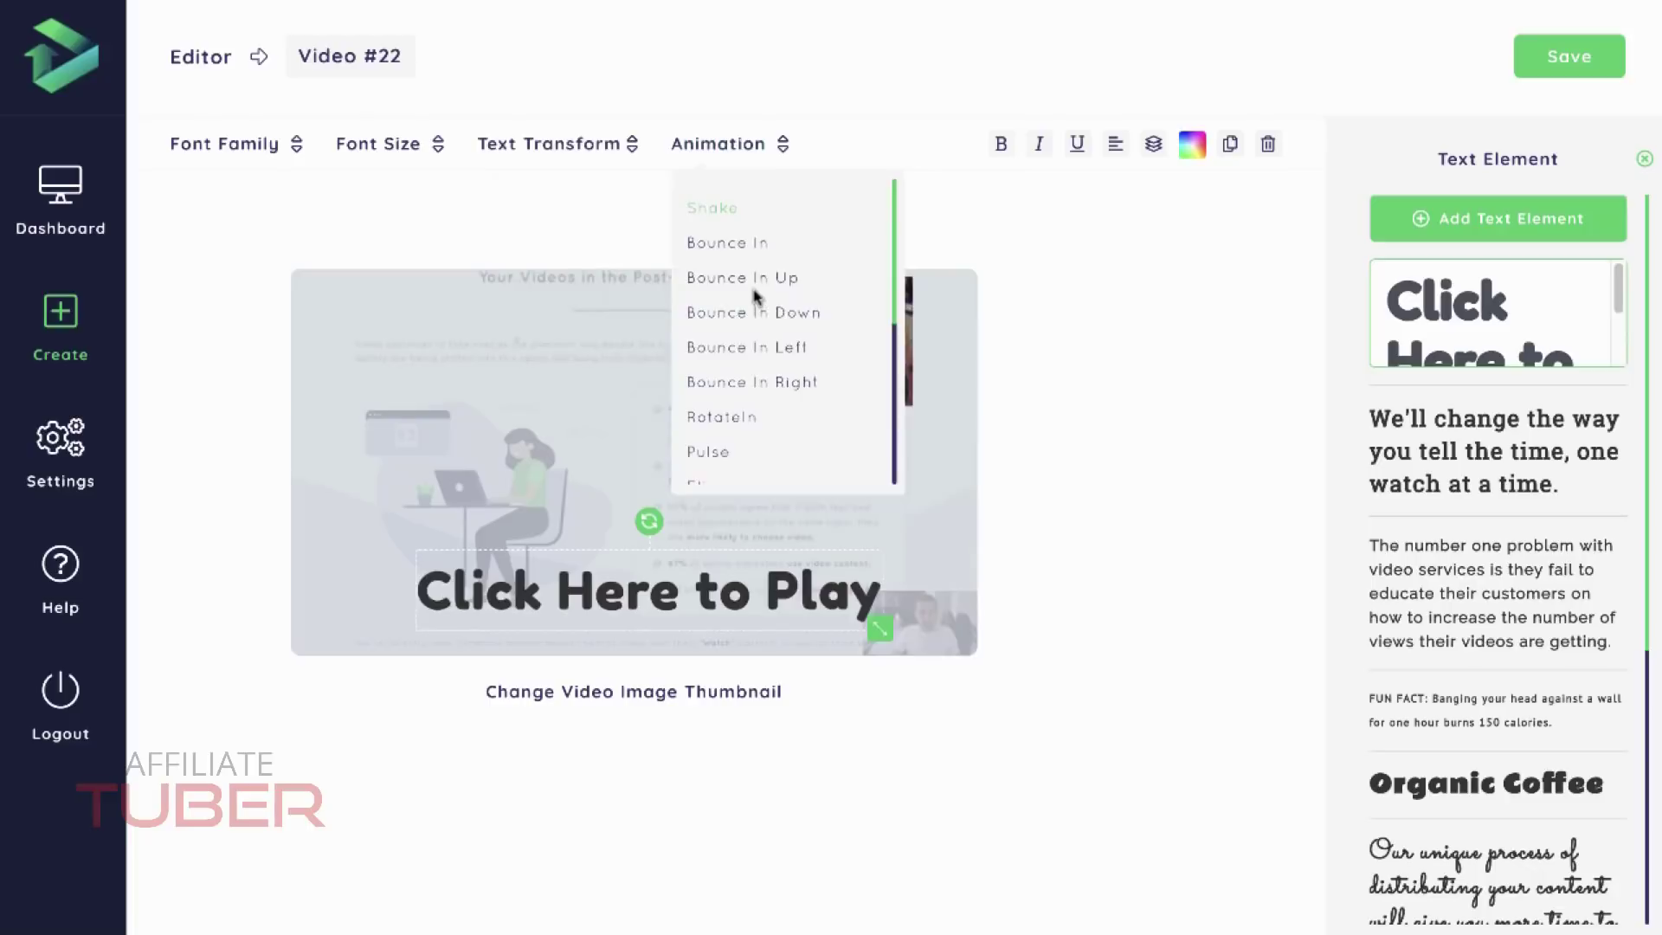
scroll(753, 299, down, 3)
click(724, 443)
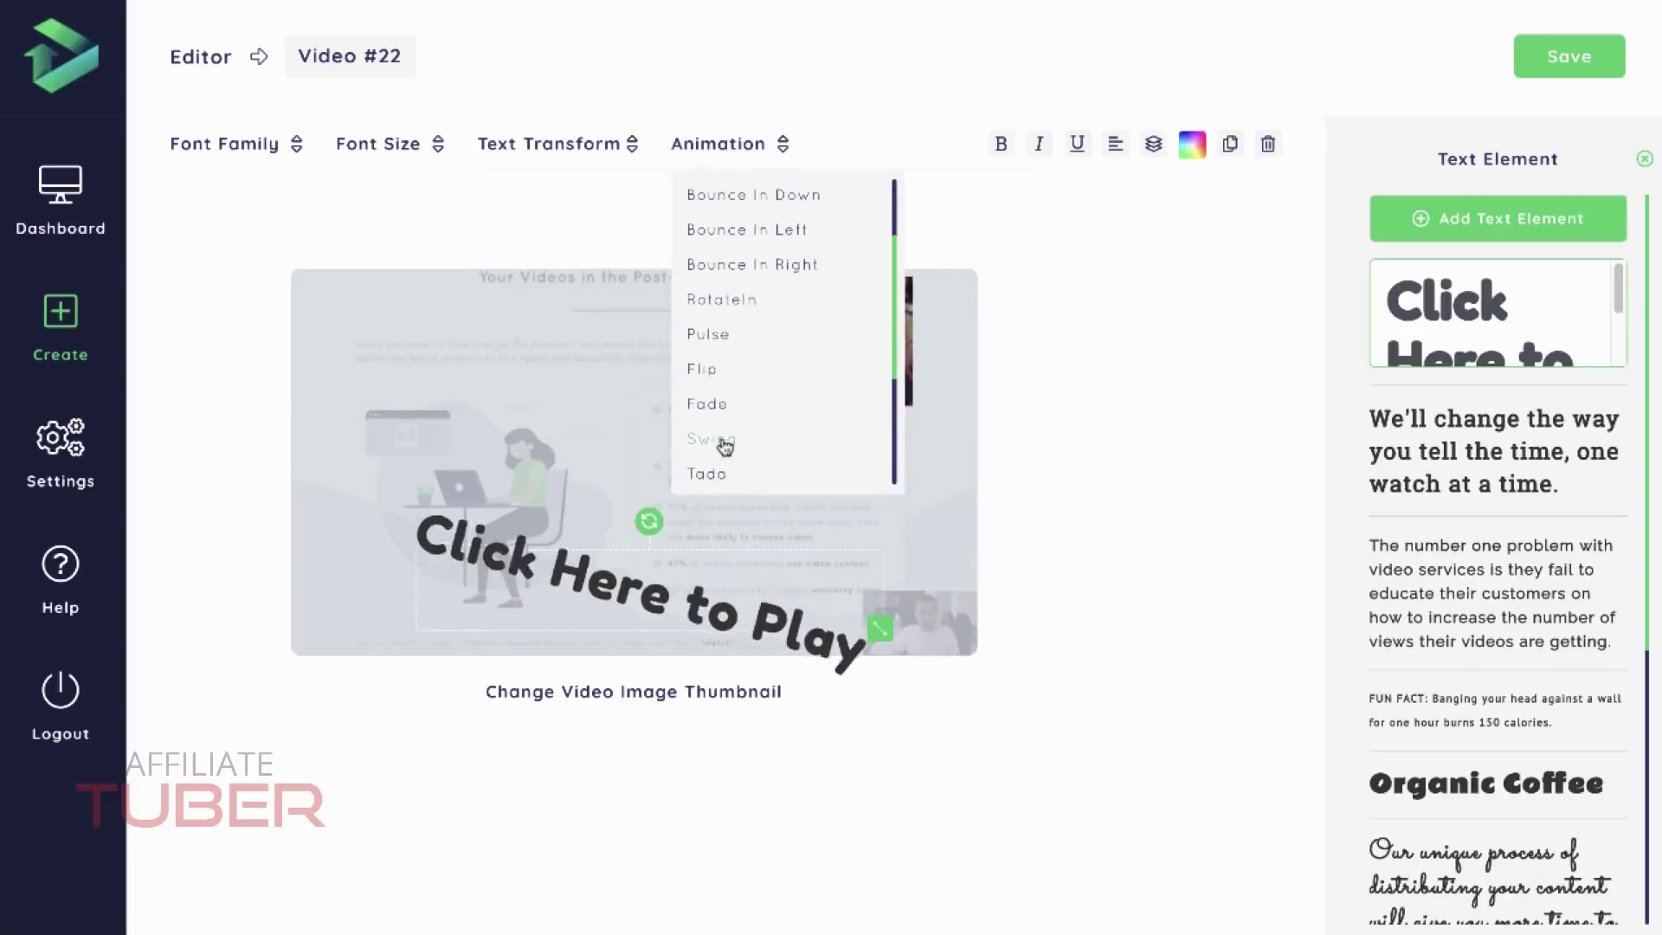
scroll(725, 446, down, 1)
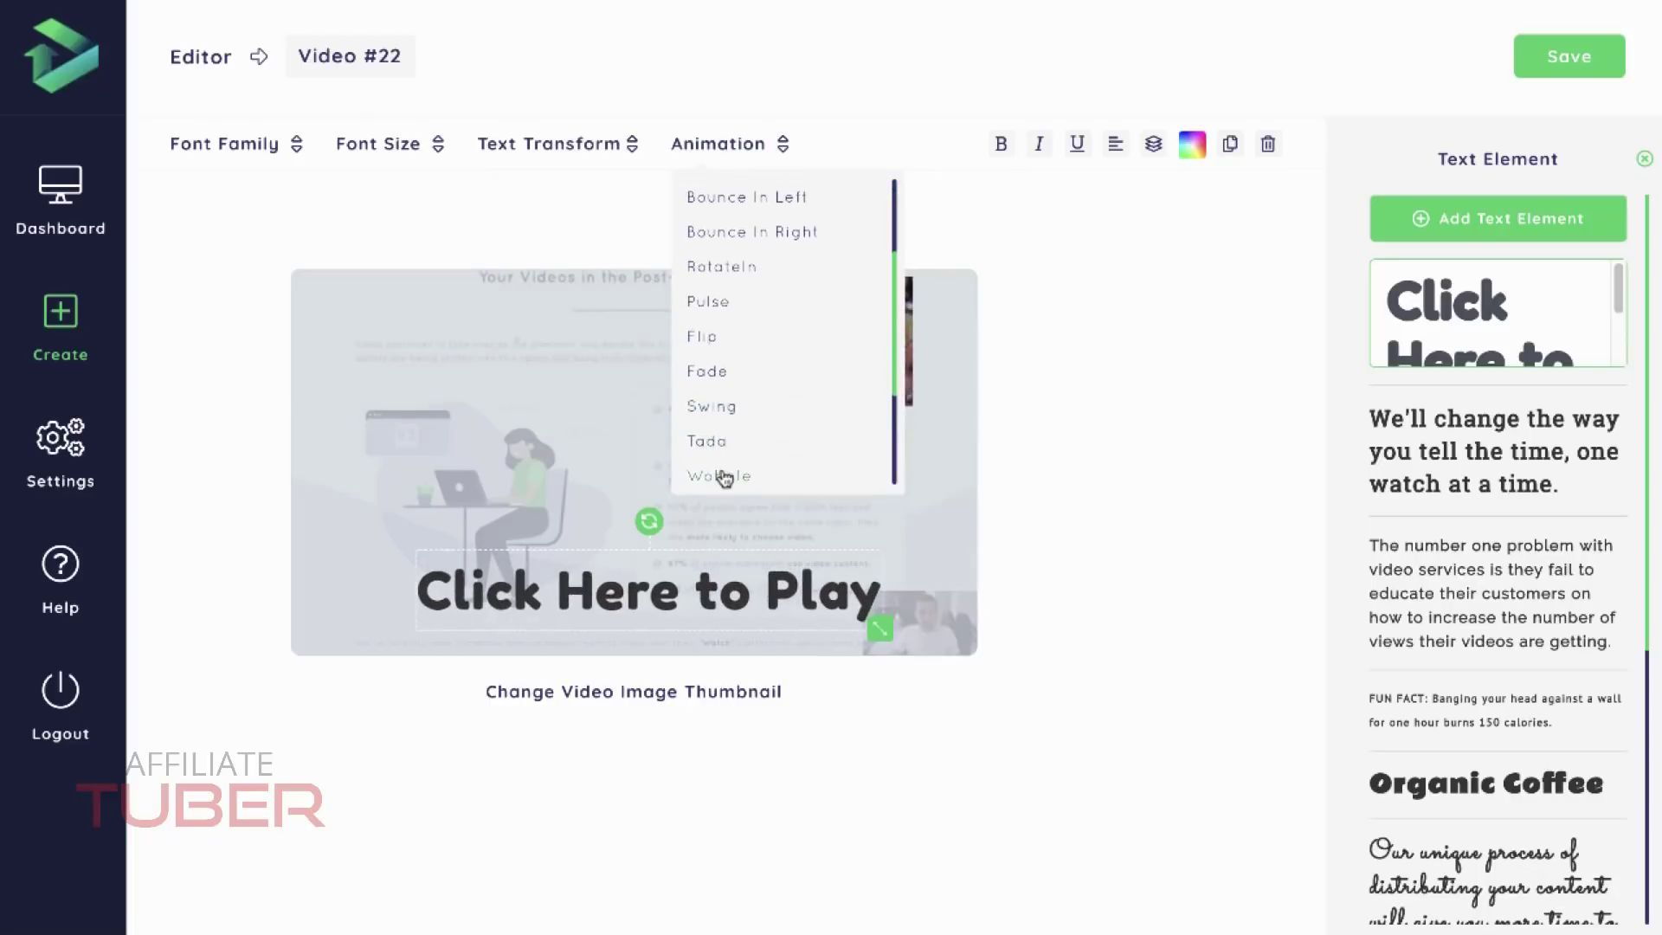
click(722, 476)
scroll(734, 469, down, 1)
click(726, 475)
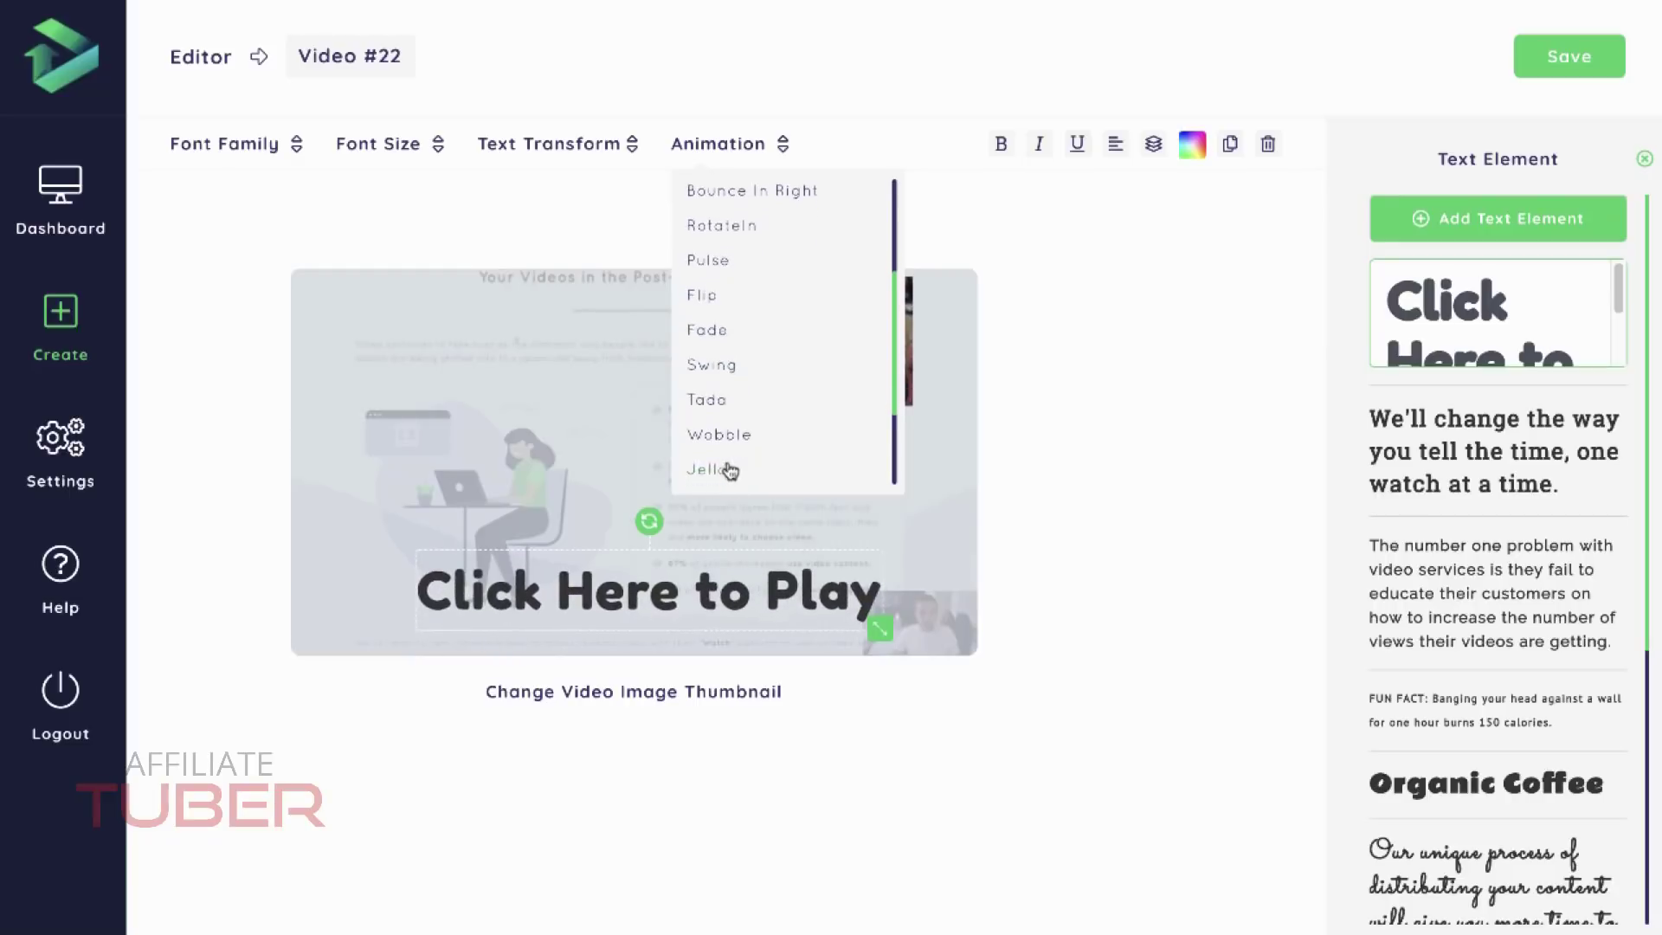
scroll(740, 463, down, 2)
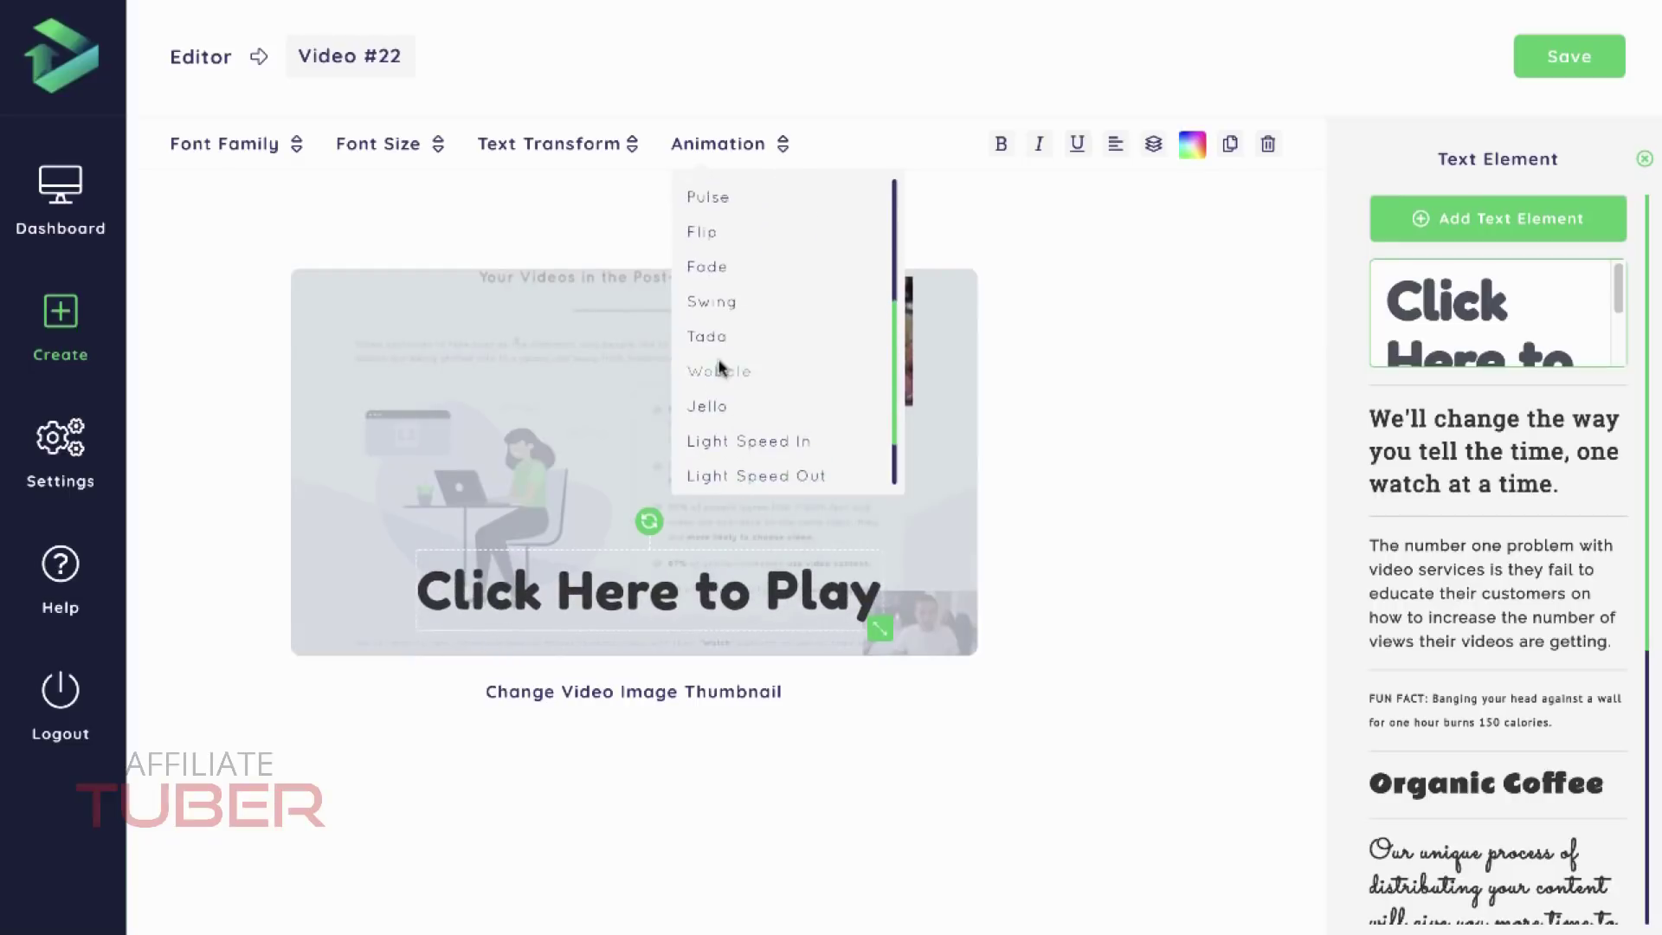
scroll(718, 346, up, 2)
click(713, 271)
click(1099, 386)
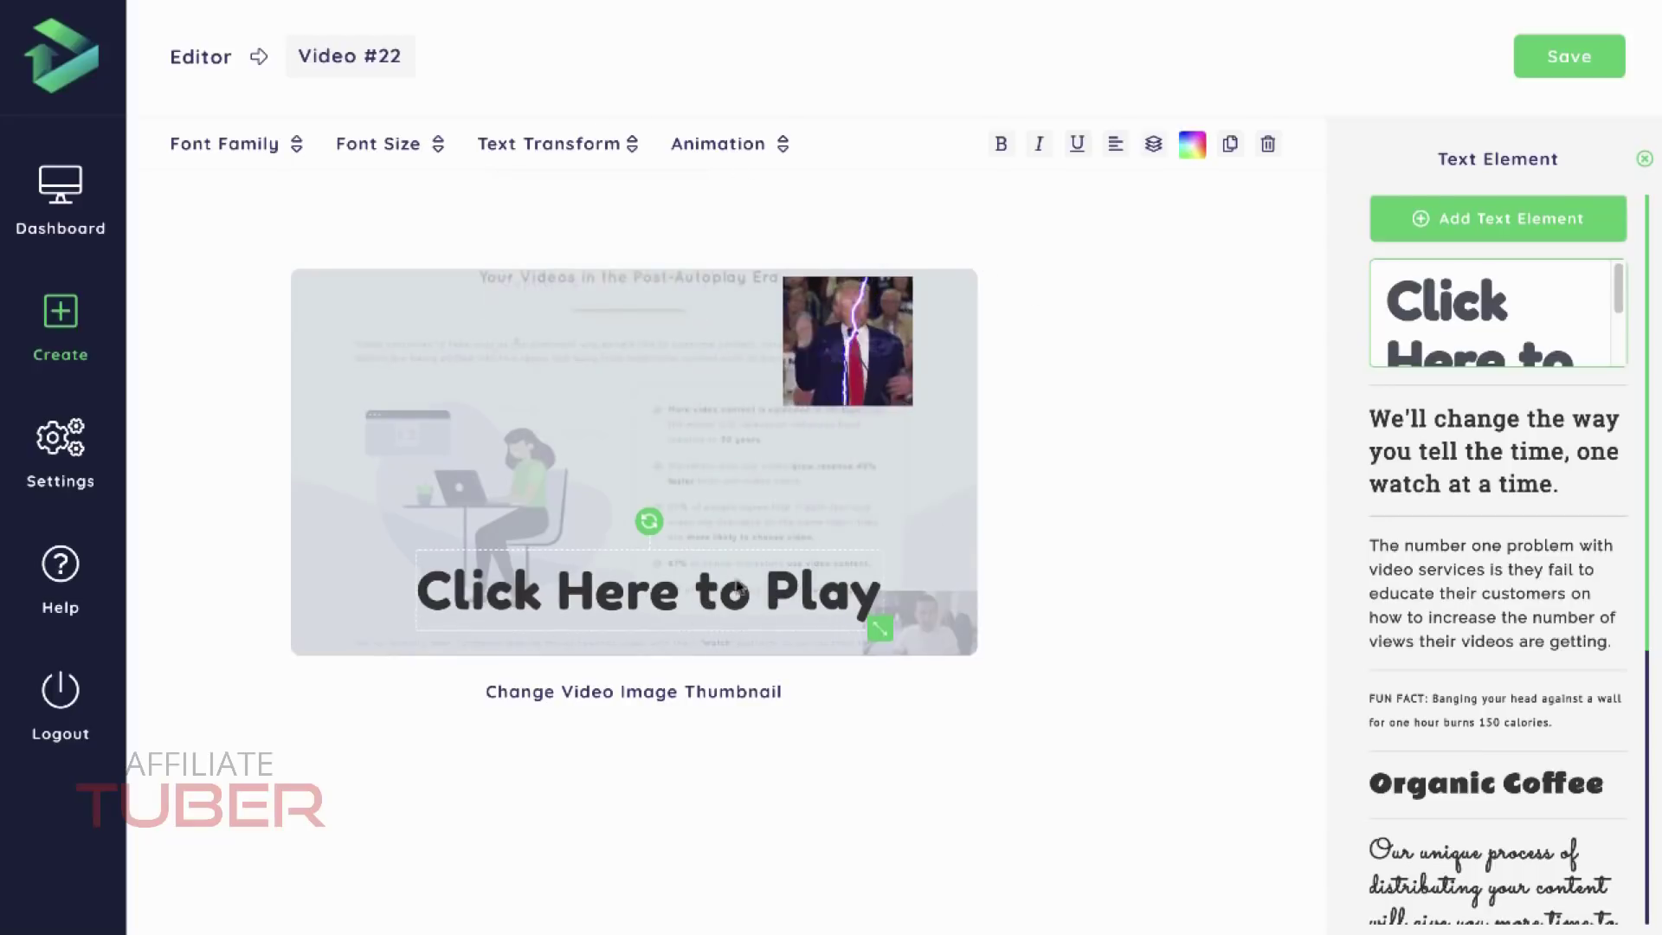
Add a grinning-face emoji from People & General and place it right after the 'Click Here to Play' text.
click(1646, 163)
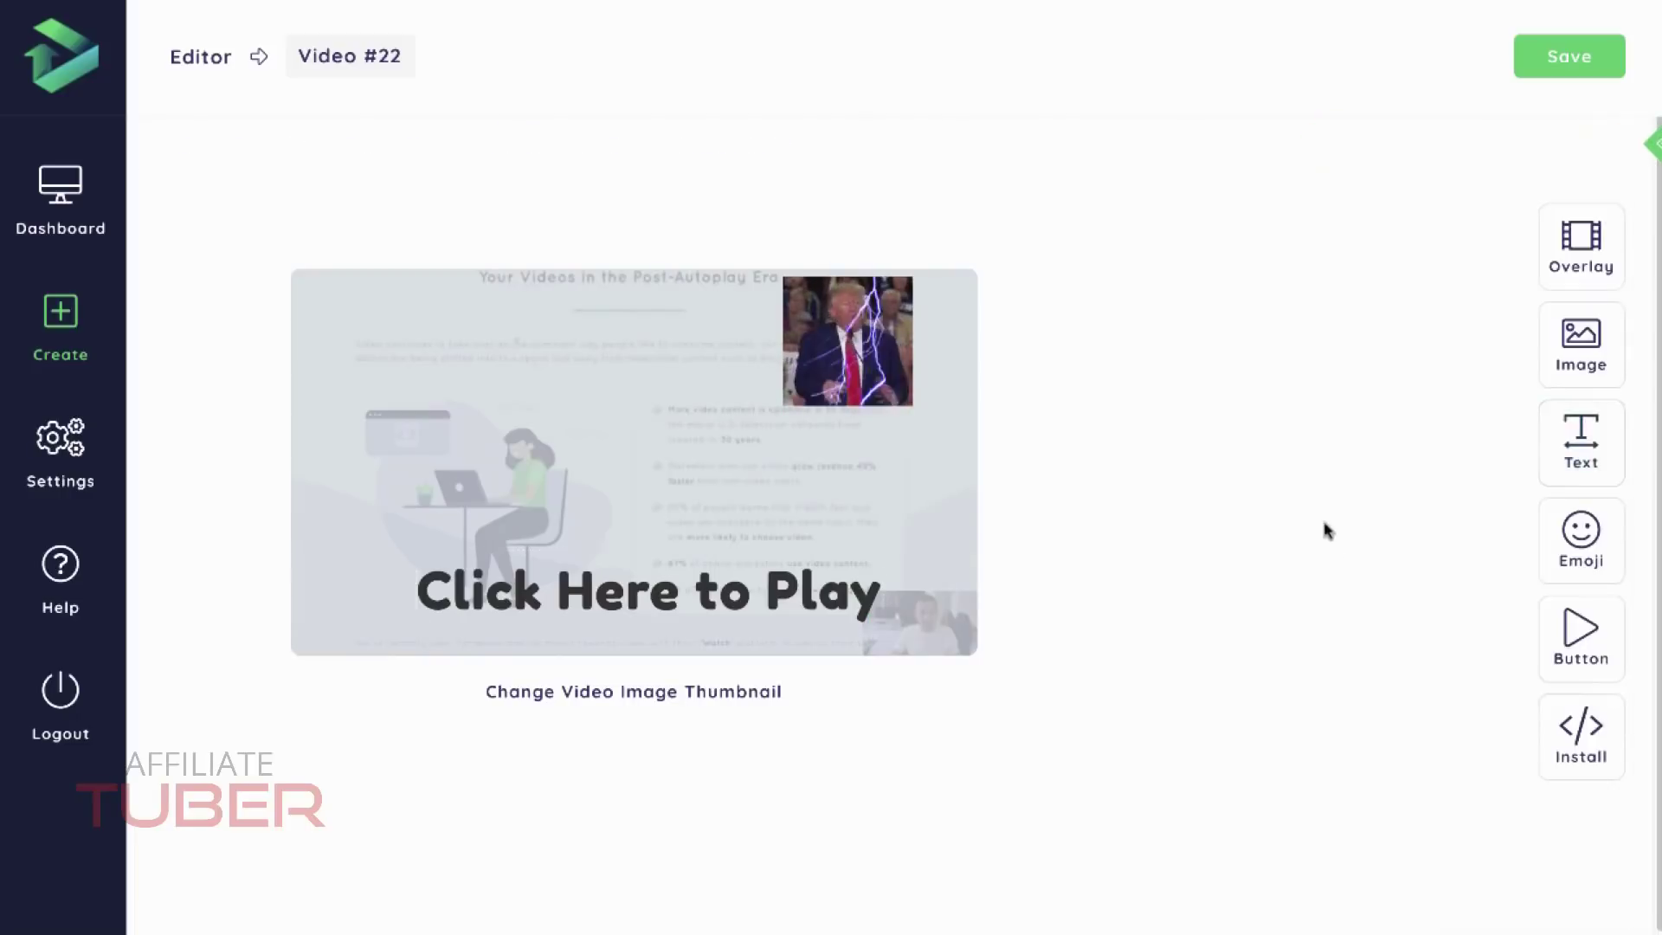
click(792, 585)
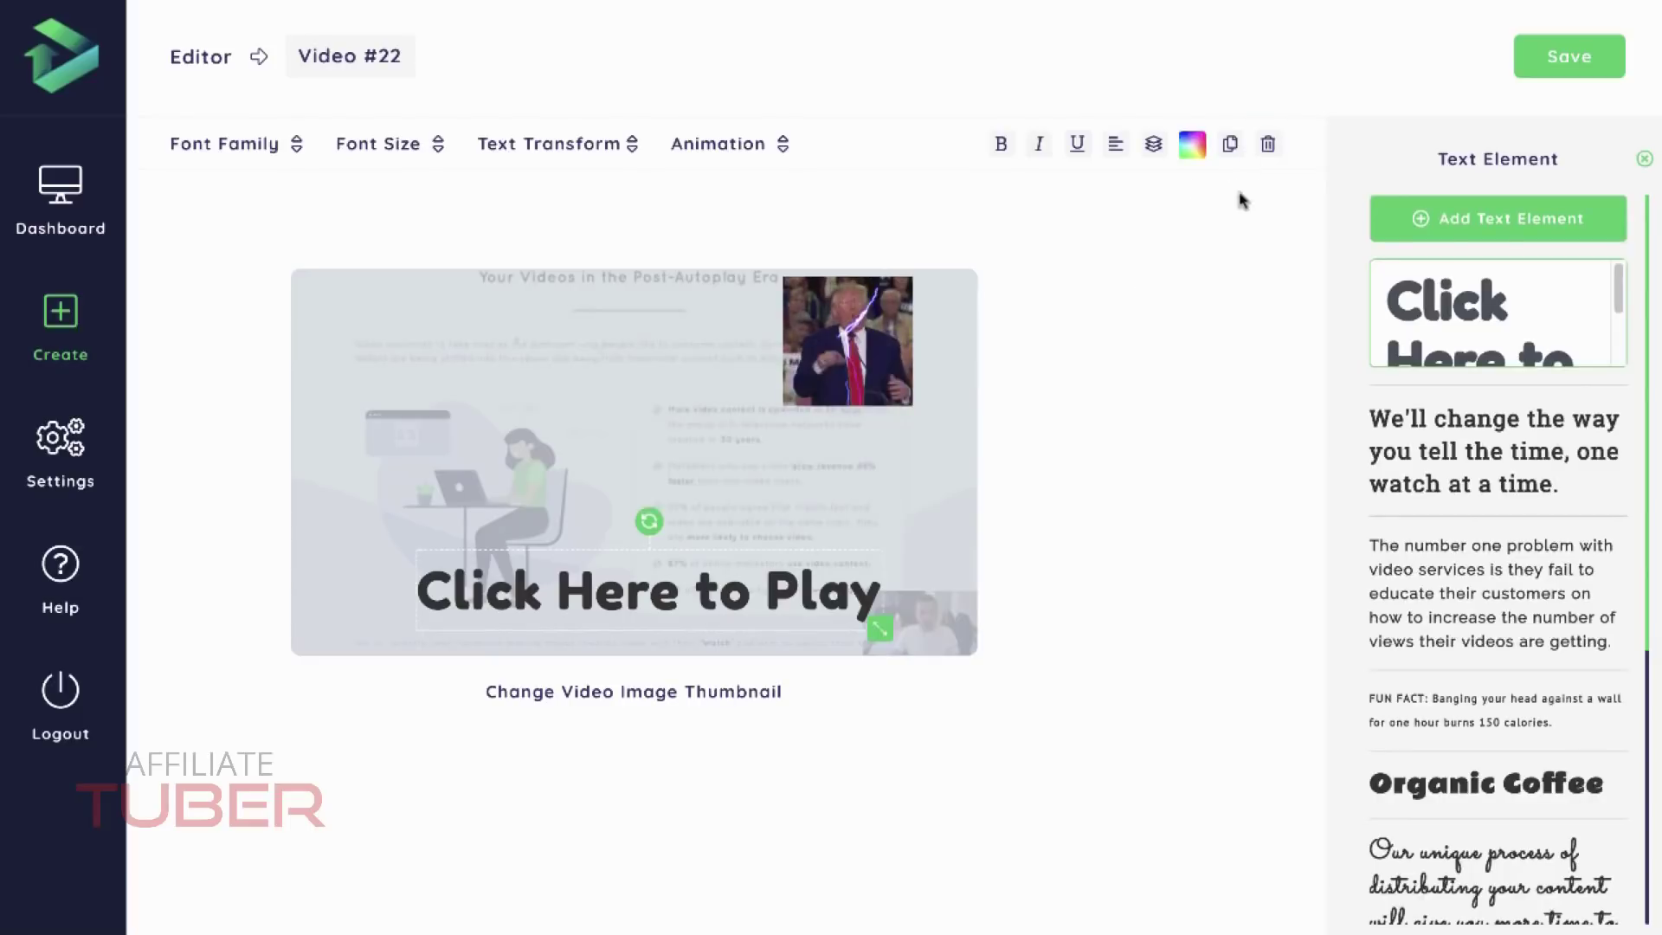
click(1644, 158)
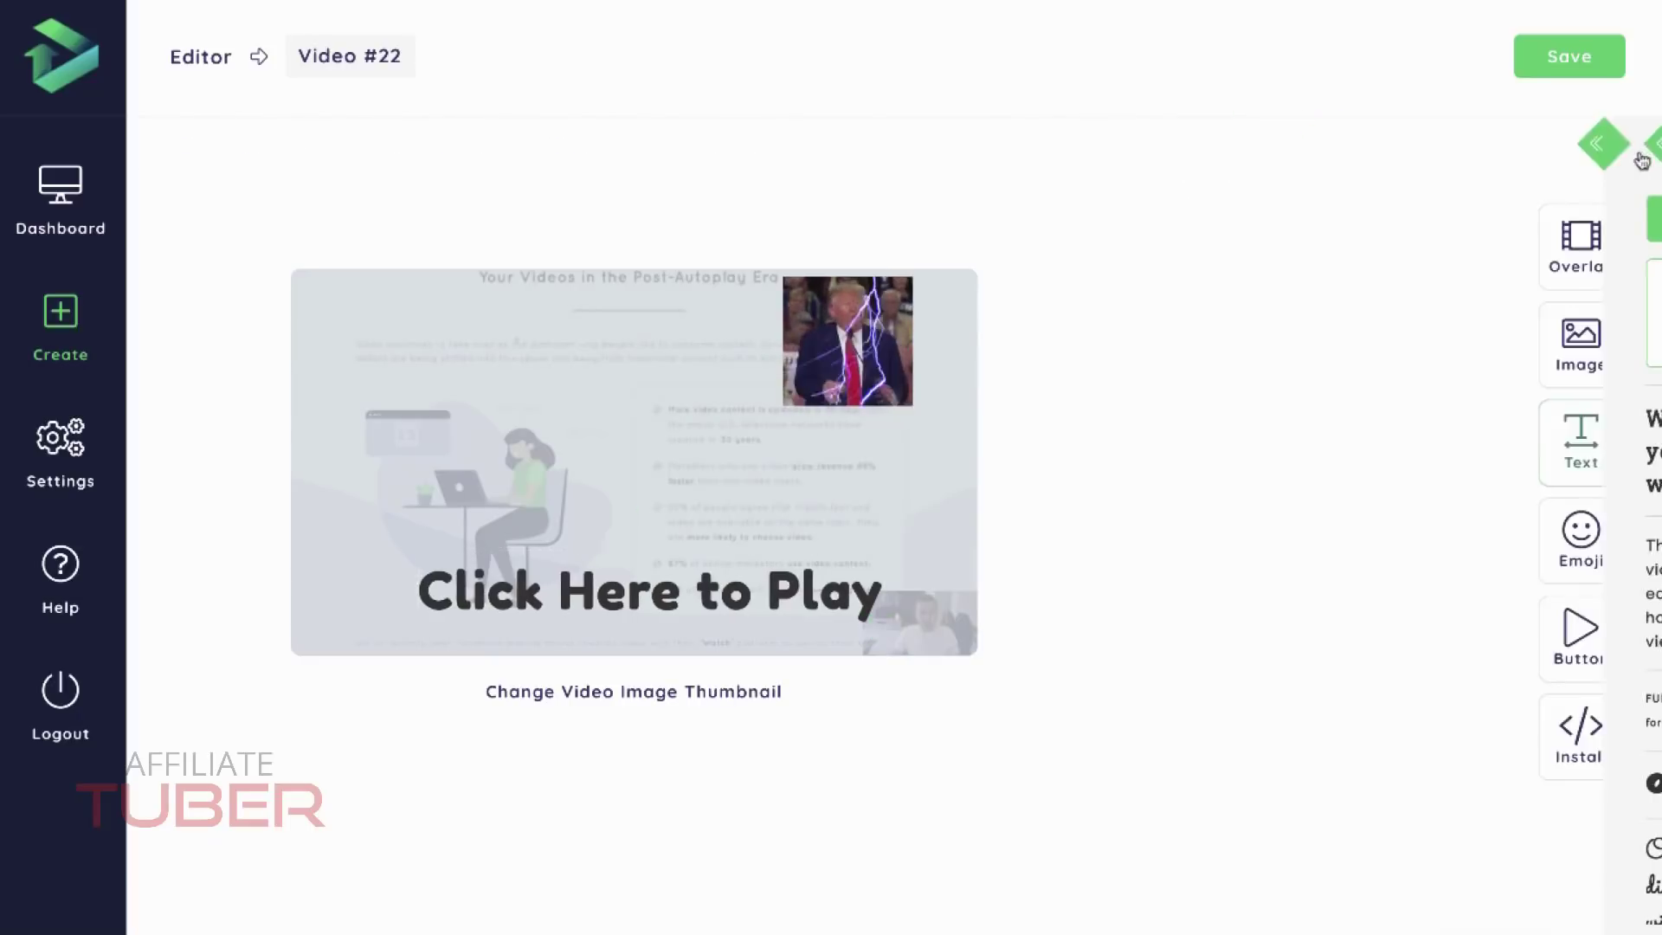
click(1584, 544)
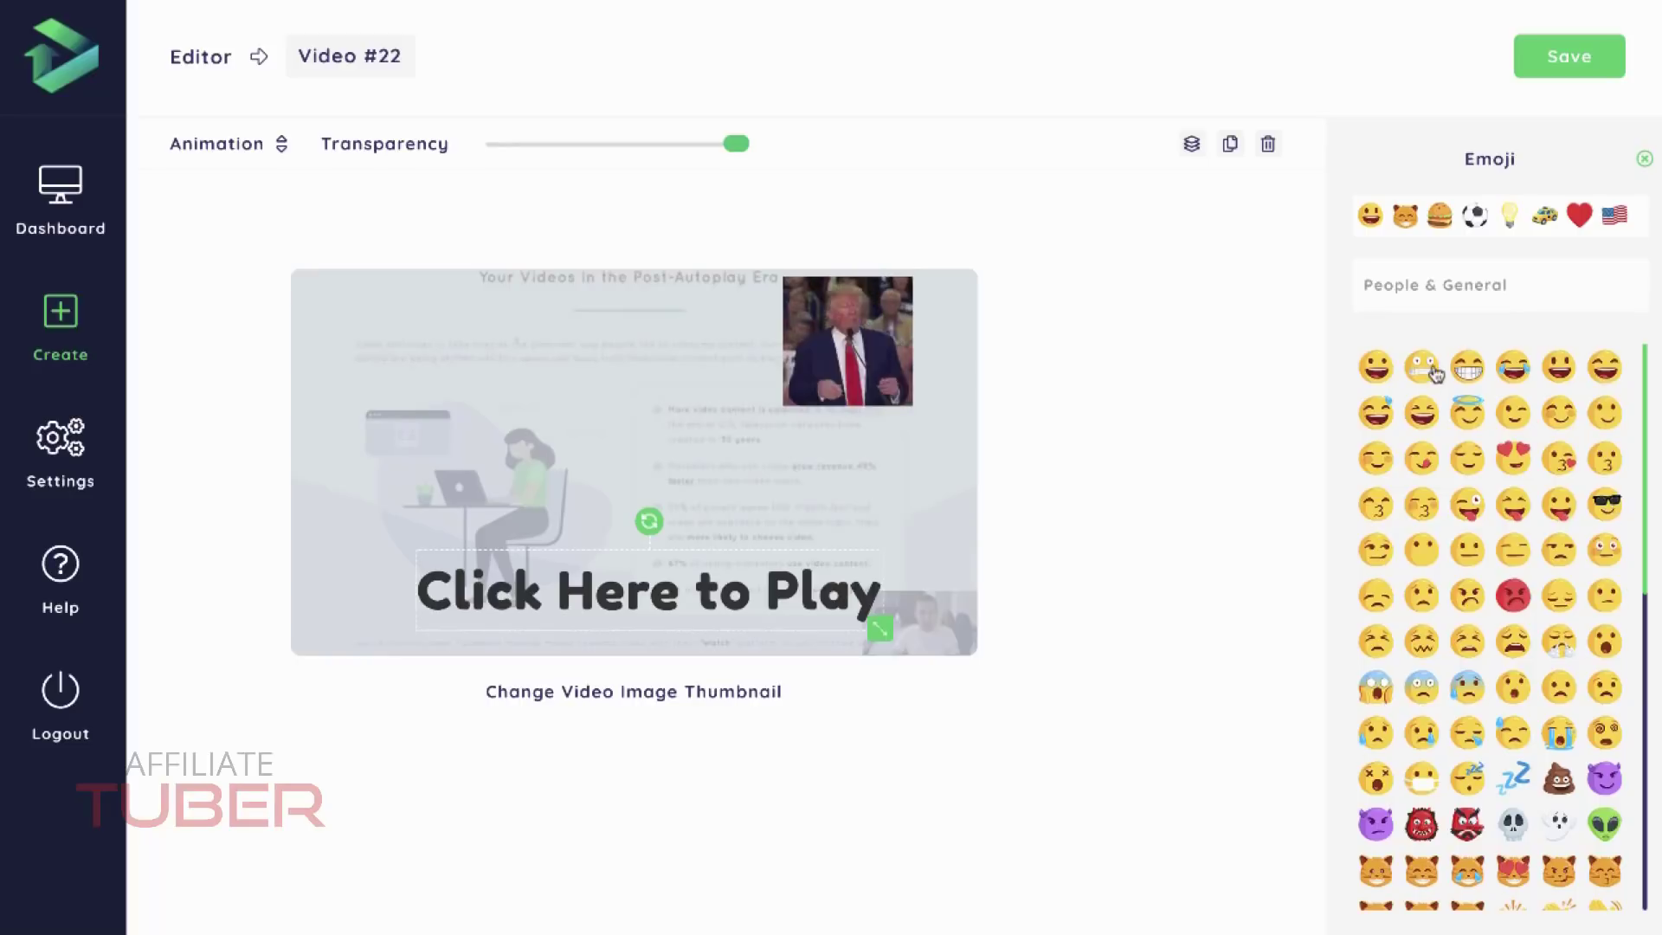
scroll(1483, 505, down, 6)
scroll(1471, 485, up, 6)
click(1410, 224)
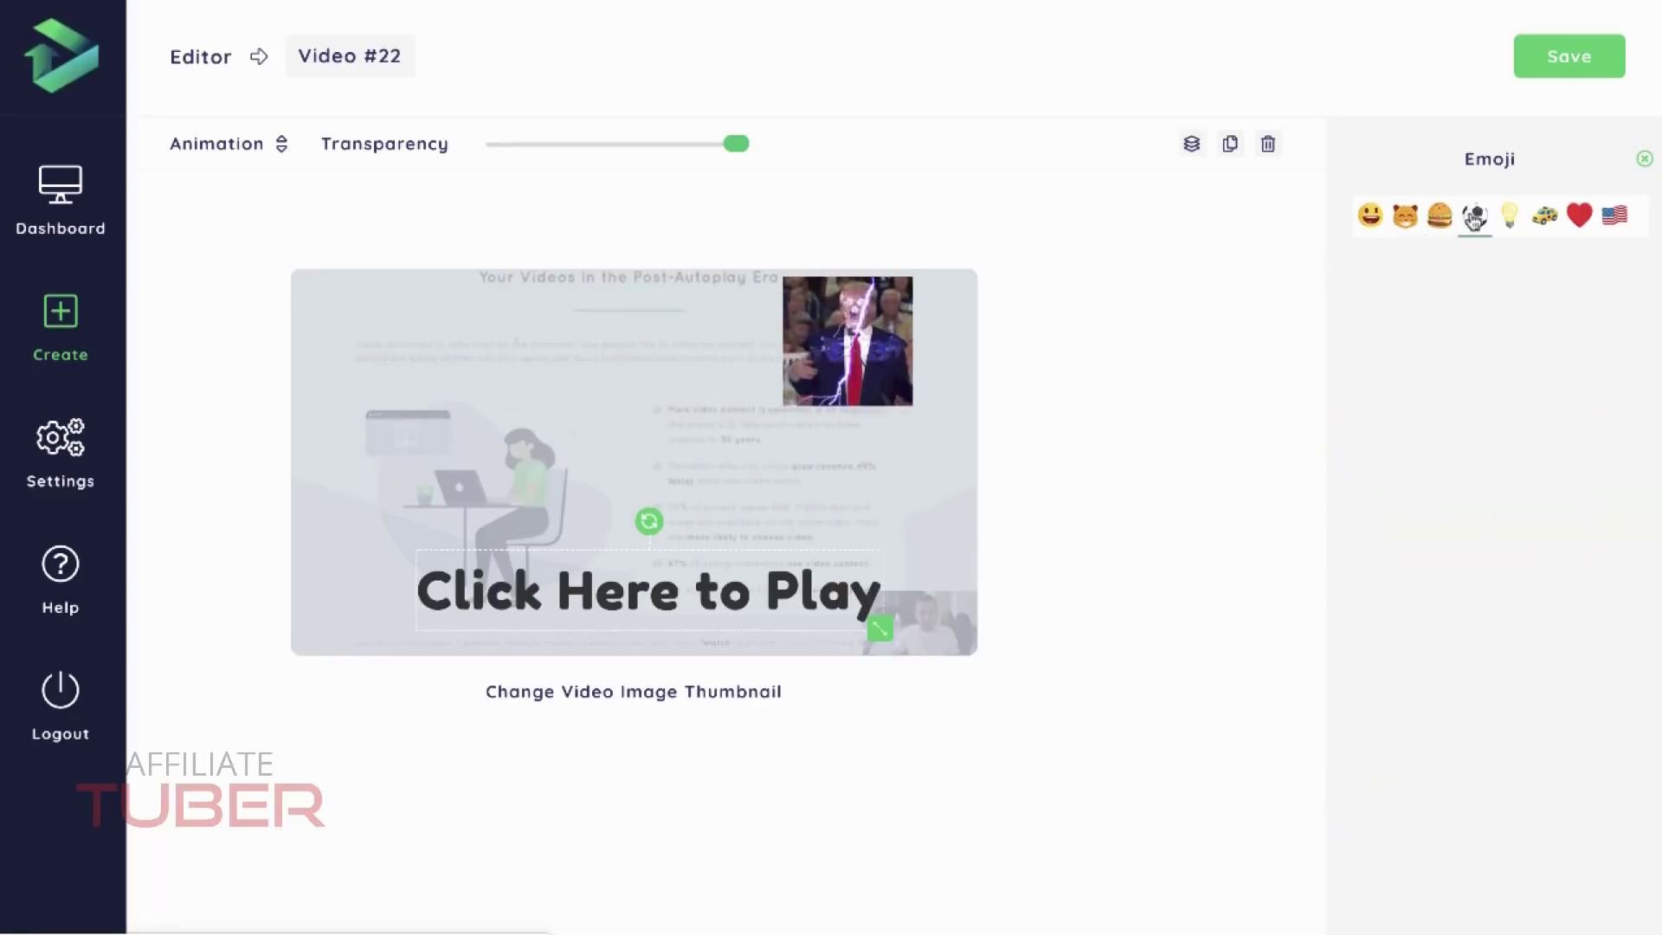
click(1376, 221)
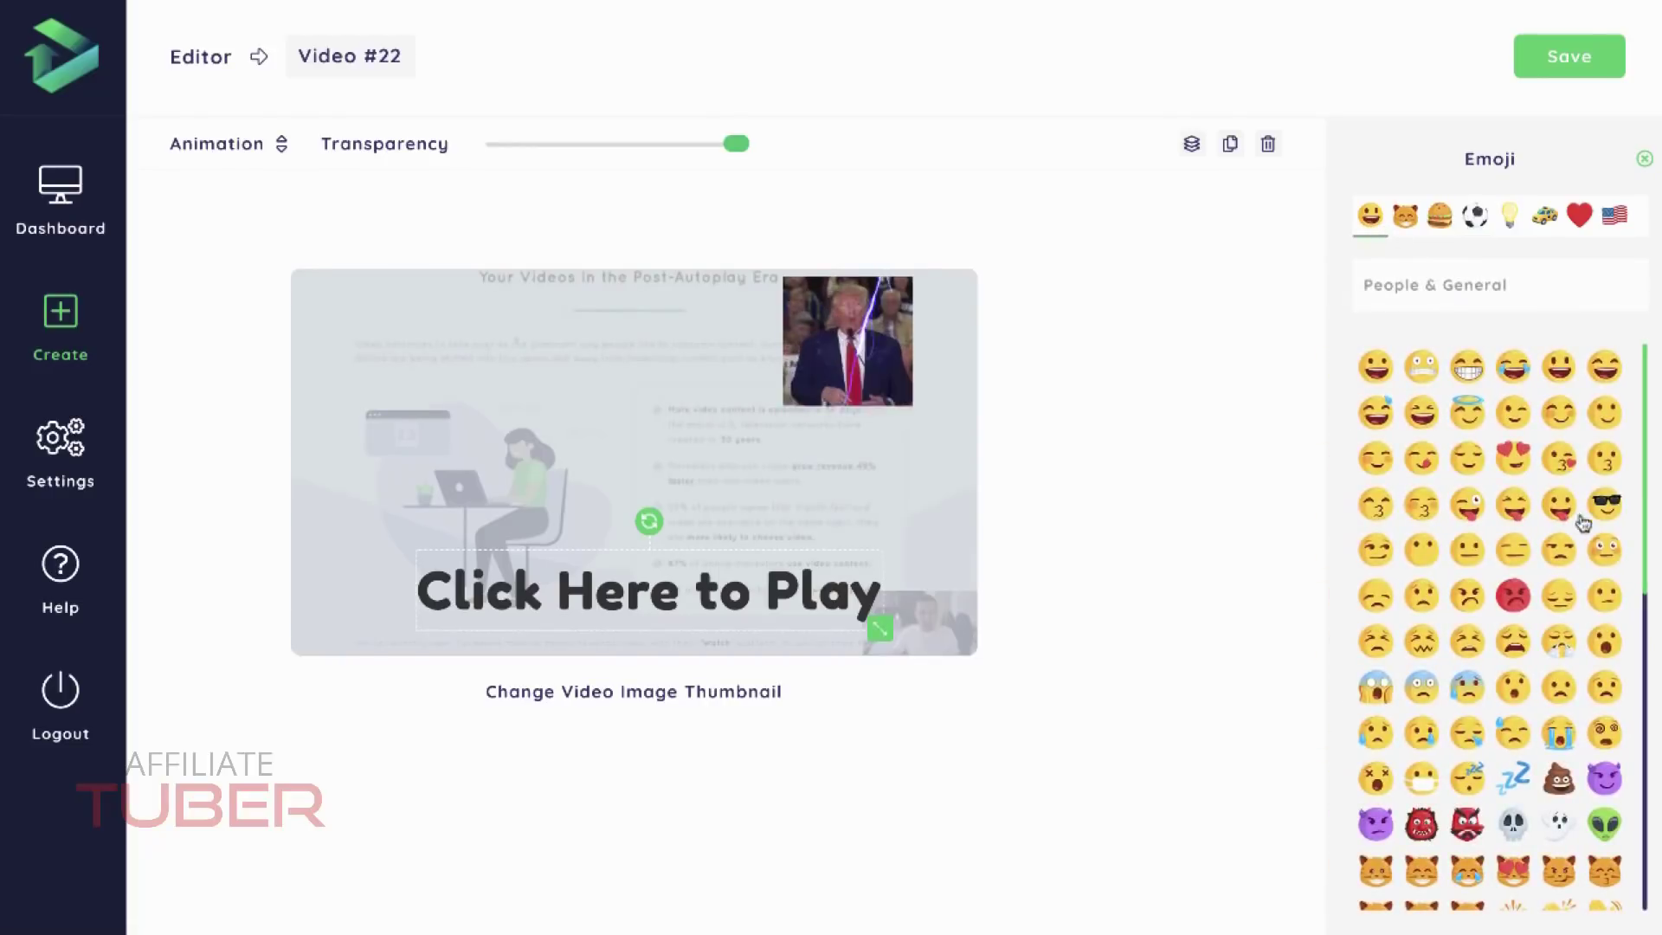
click(1469, 370)
drag(645, 460, 915, 592)
click(254, 157)
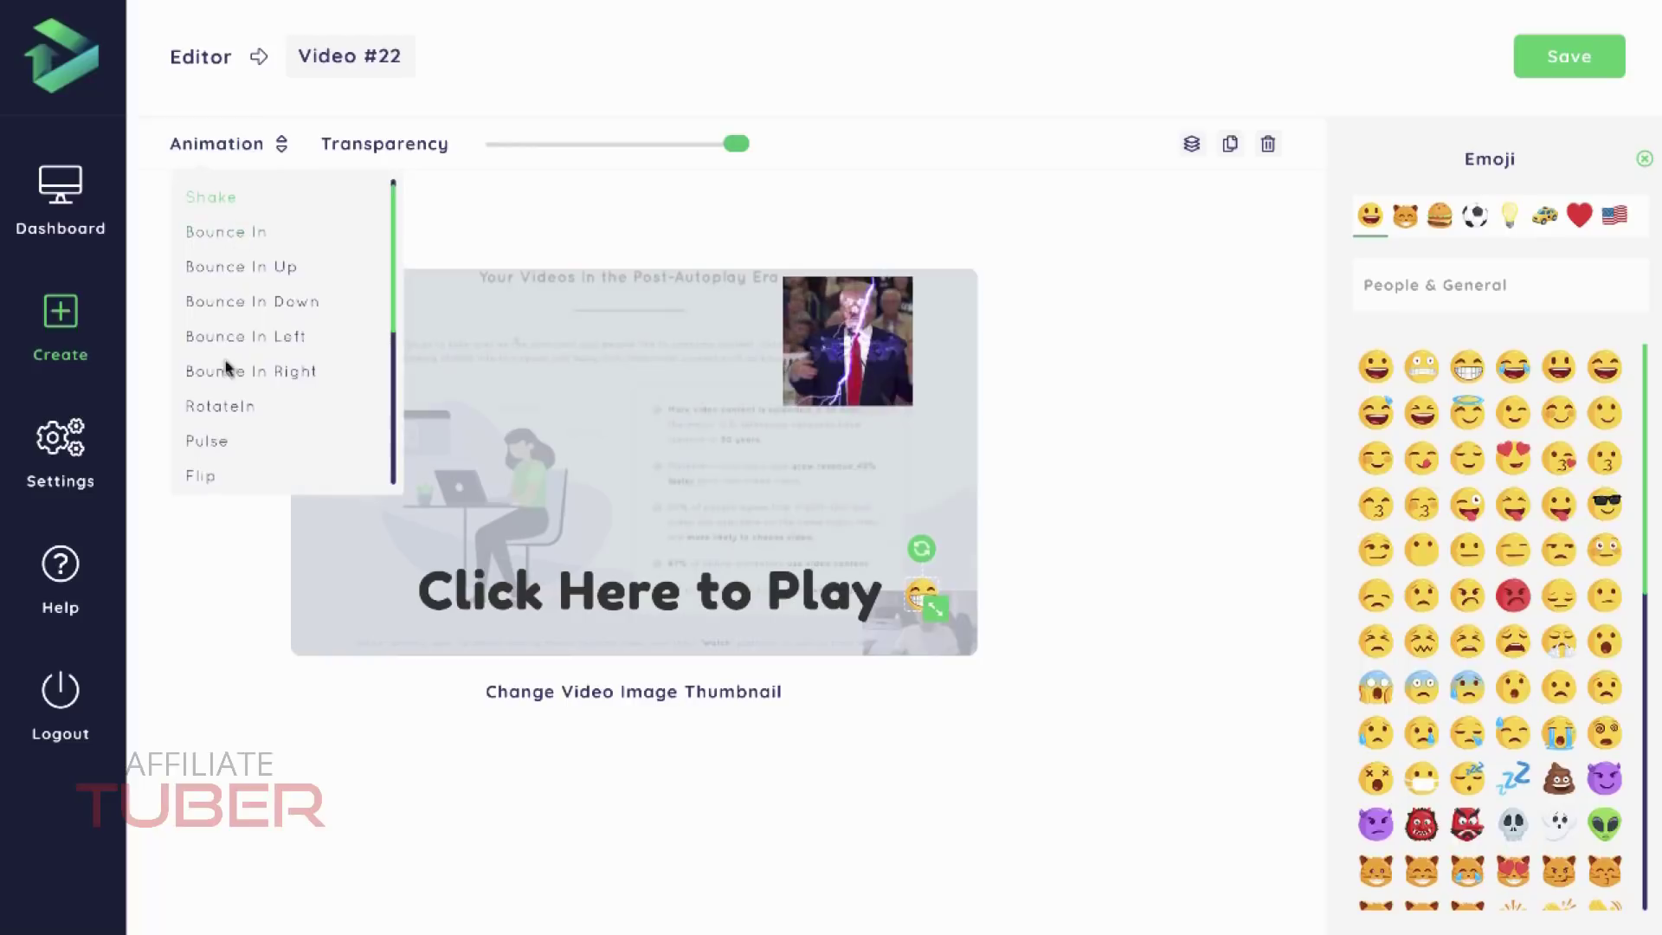
click(501, 467)
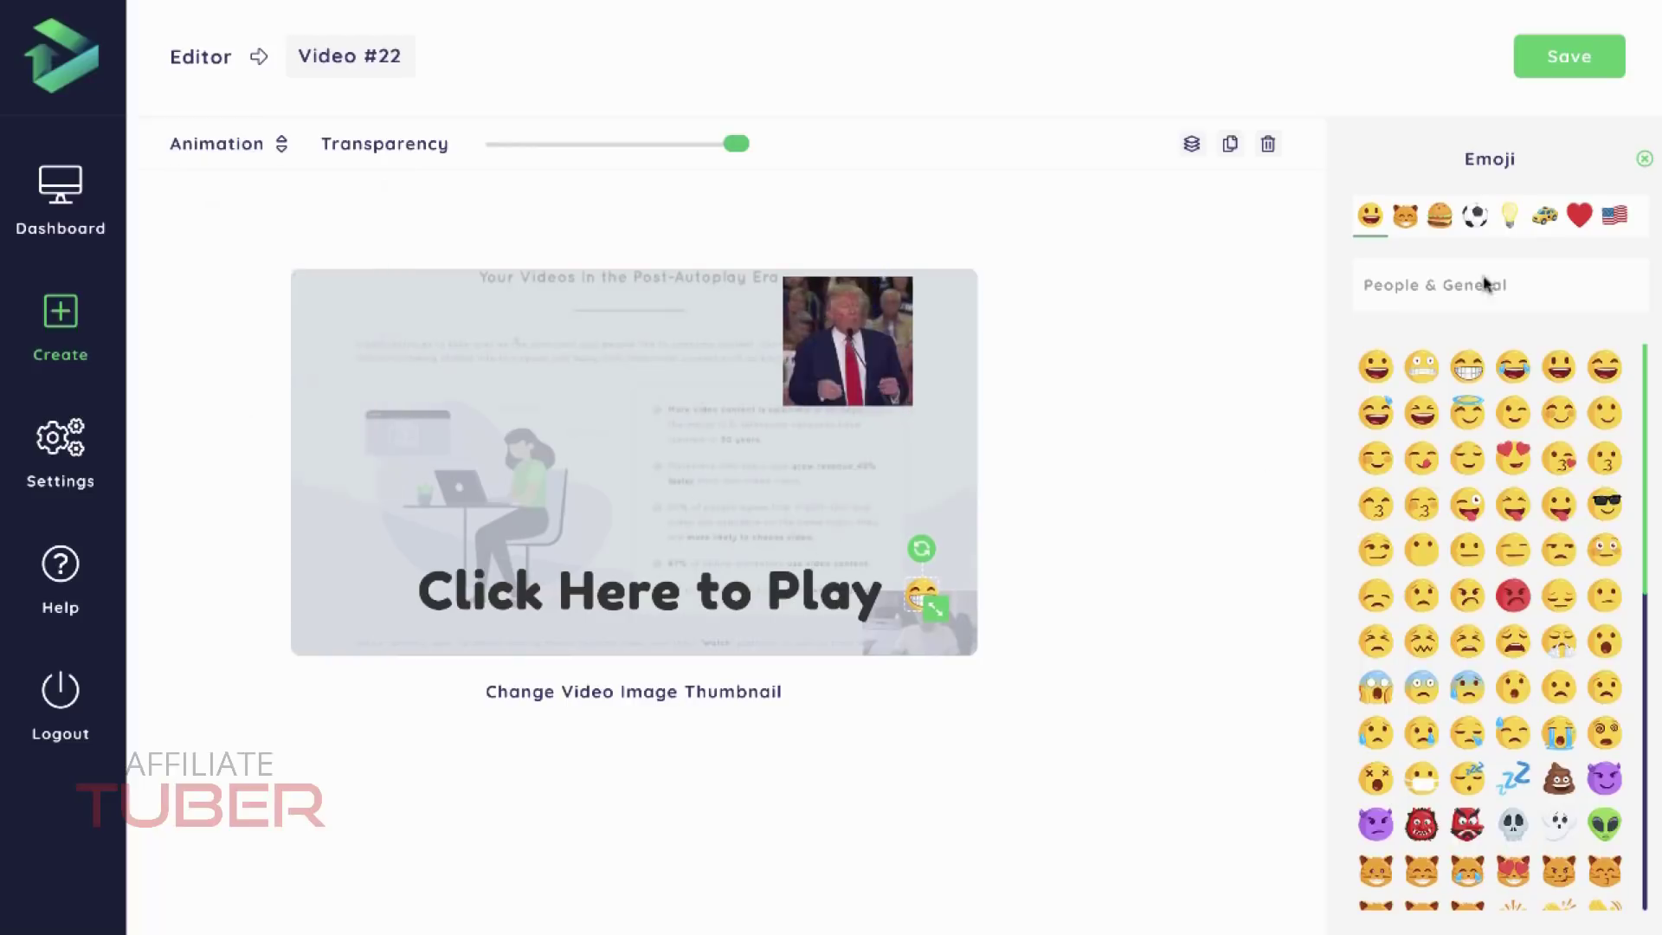
Add a solid play button to the thumbnail.
click(1643, 158)
click(1575, 638)
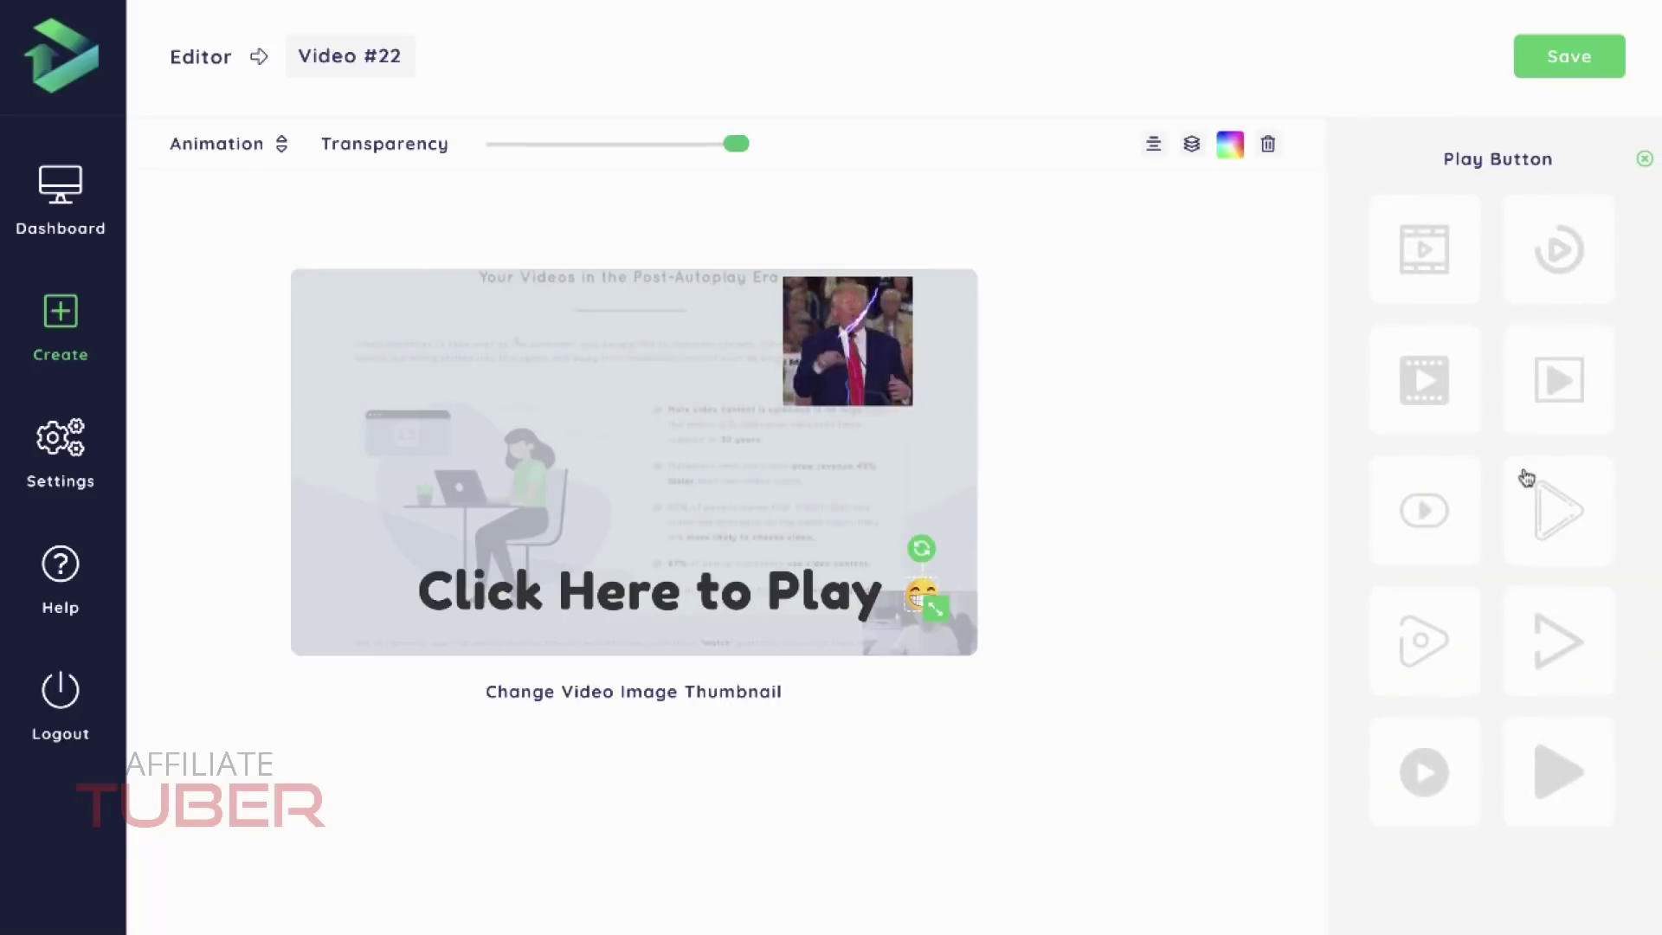
click(1546, 795)
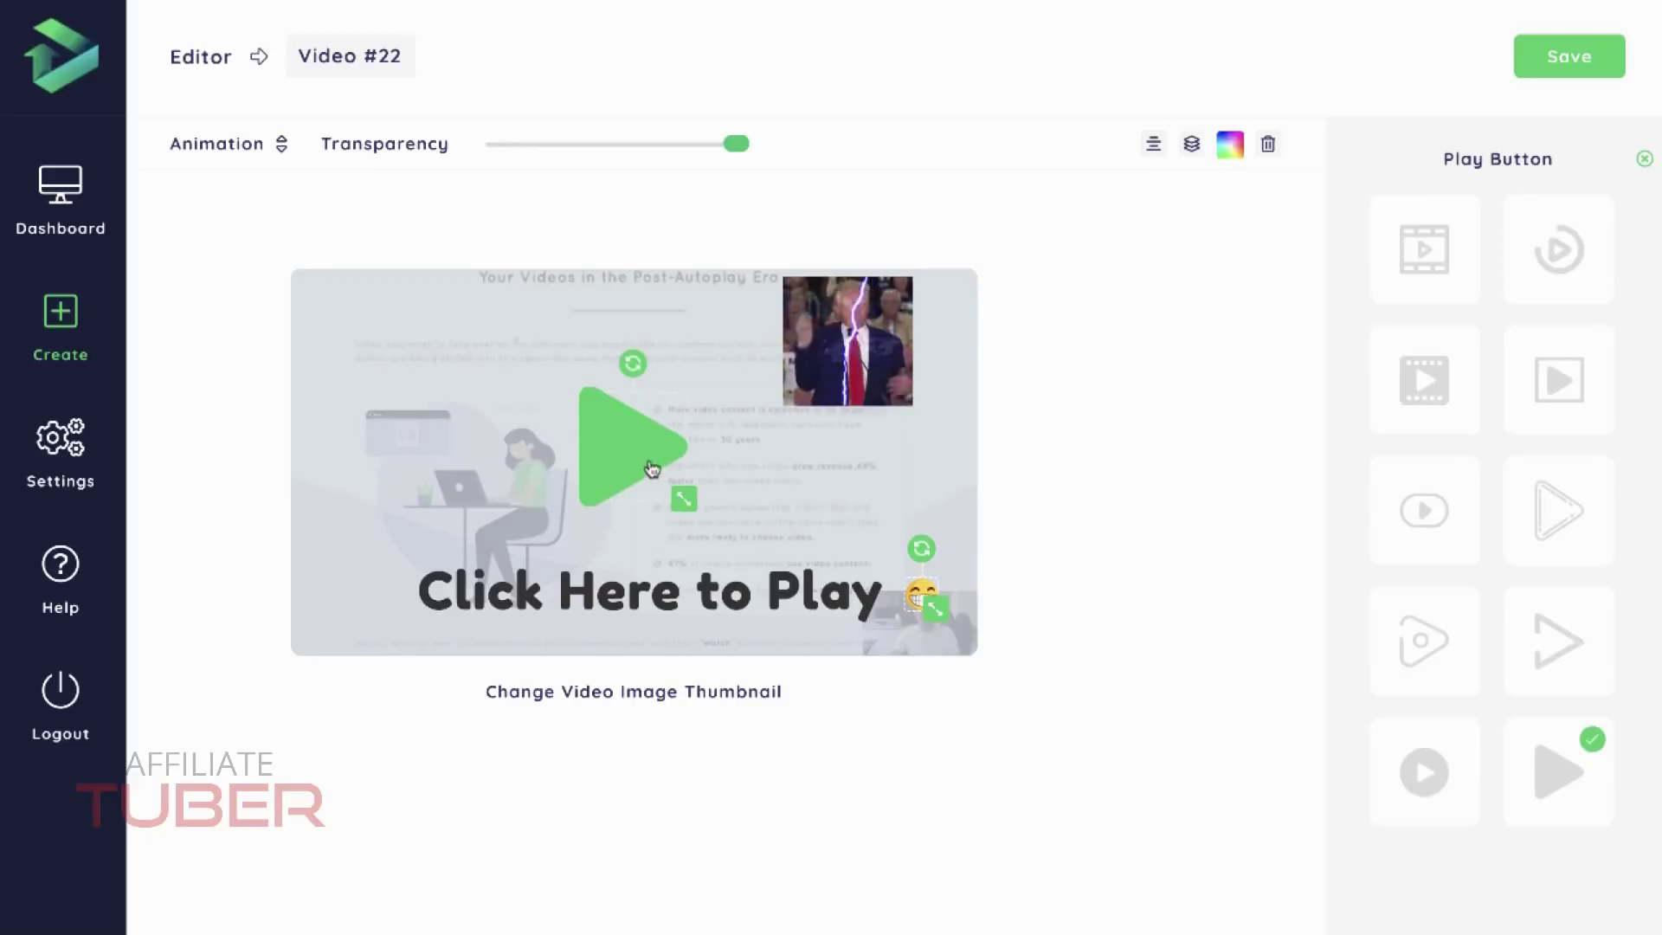
Colour the play button blue (#2196f3) after trying yellow, purple and a darker blue.
click(1230, 146)
click(1485, 281)
click(1239, 257)
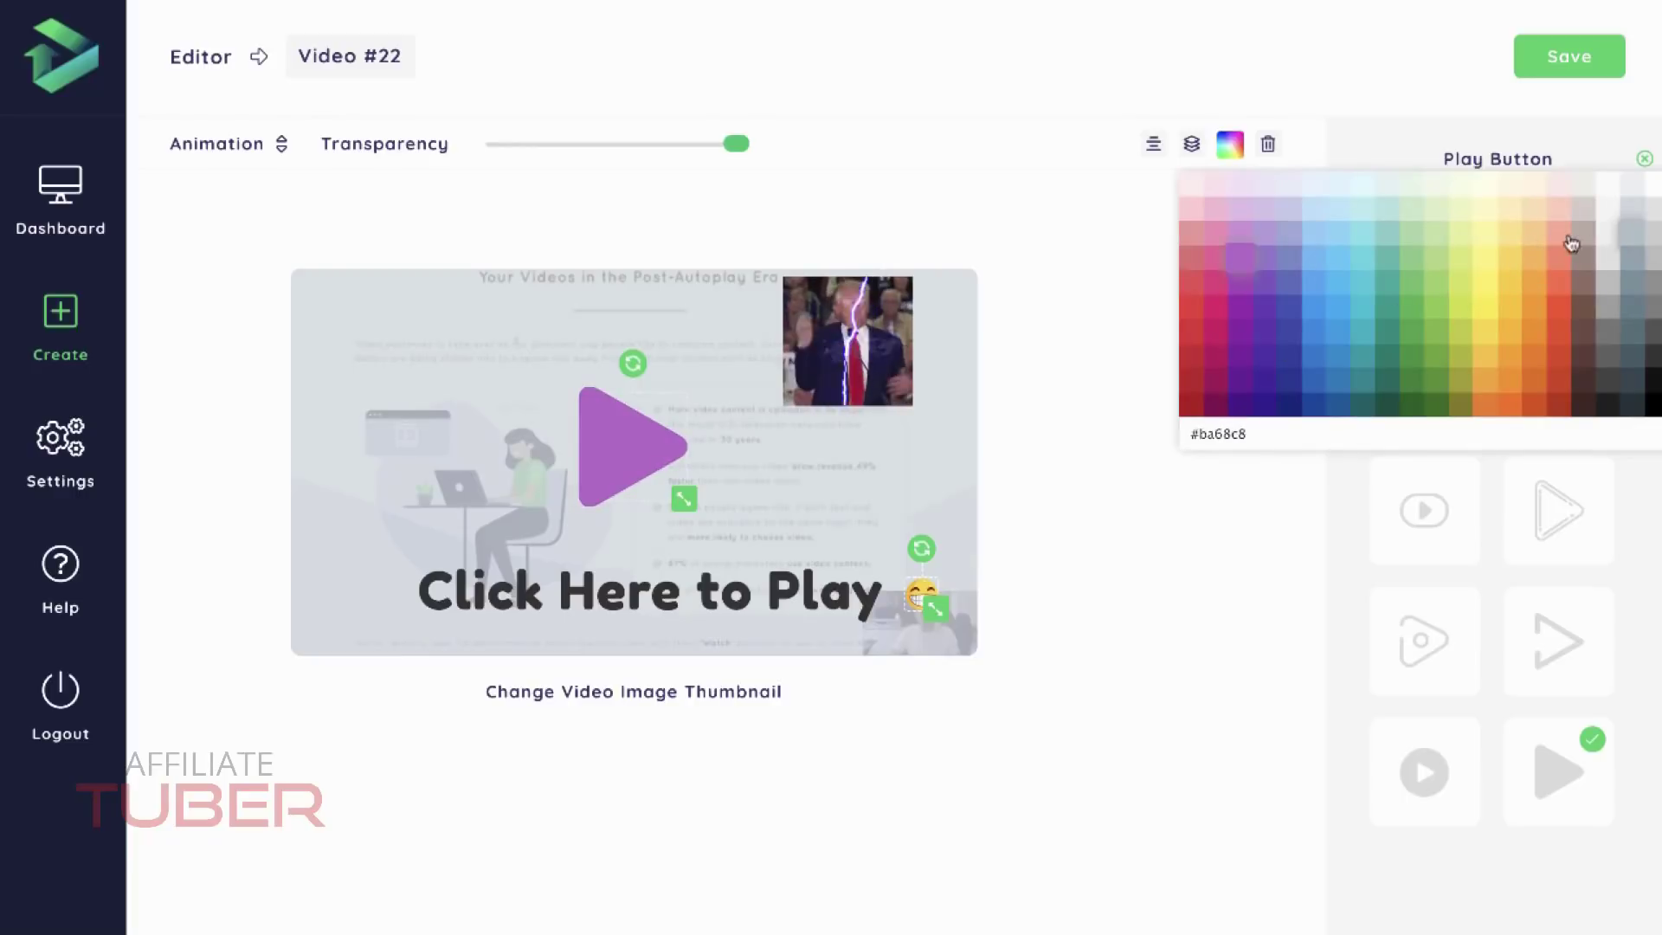
click(1317, 314)
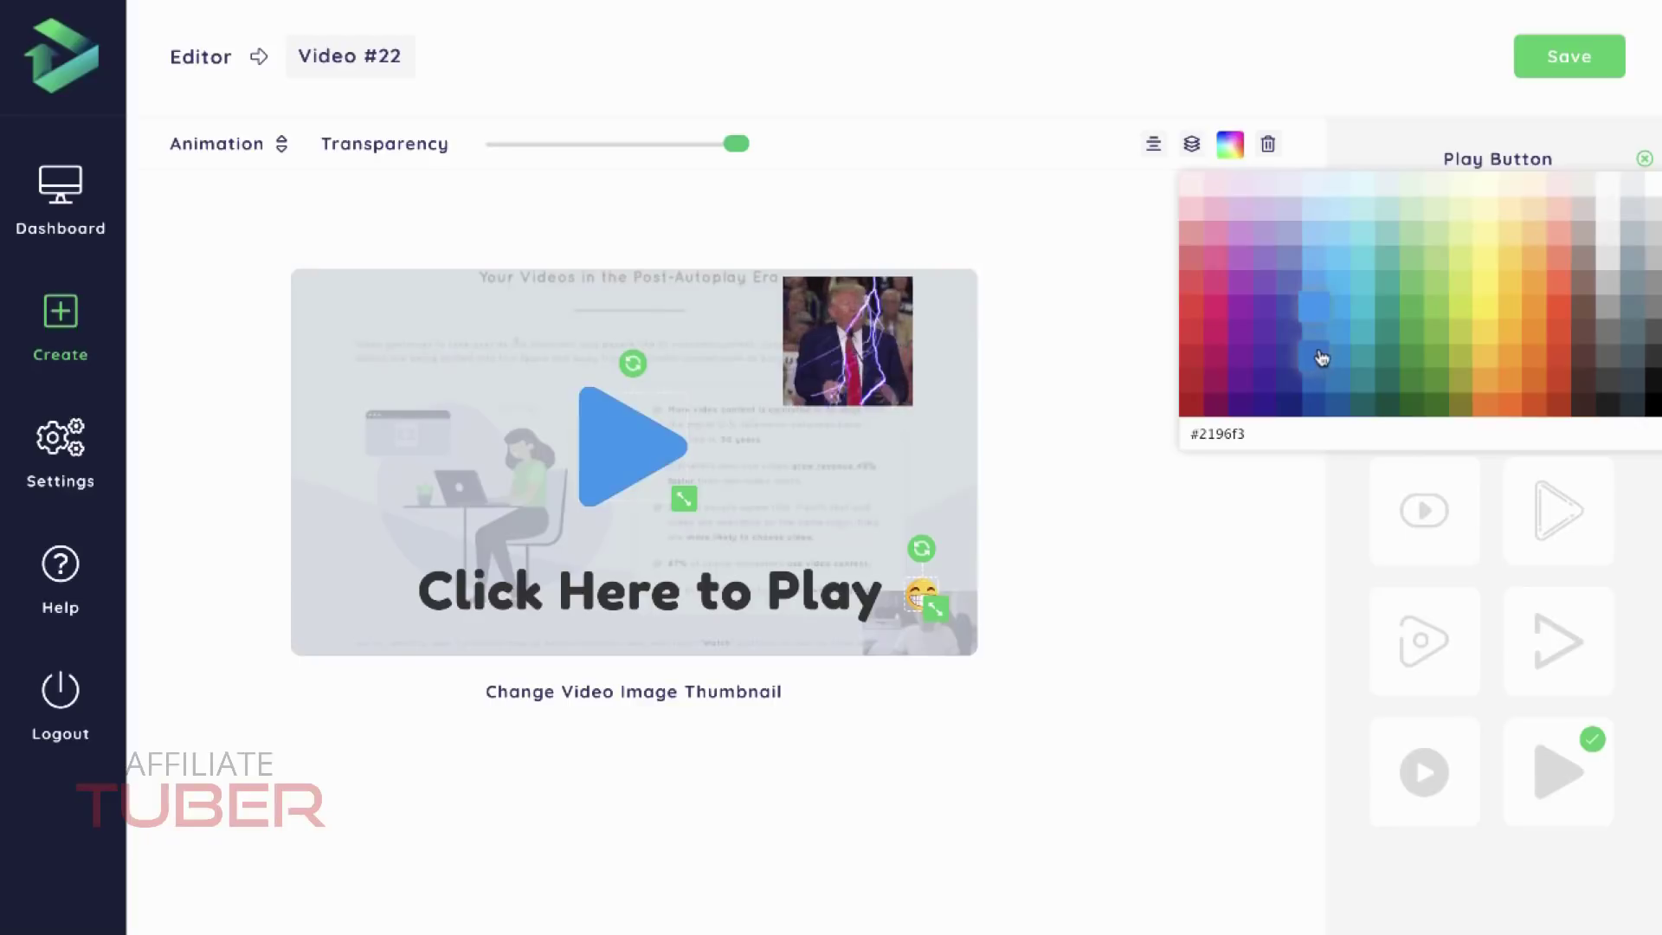
click(1324, 363)
click(1314, 310)
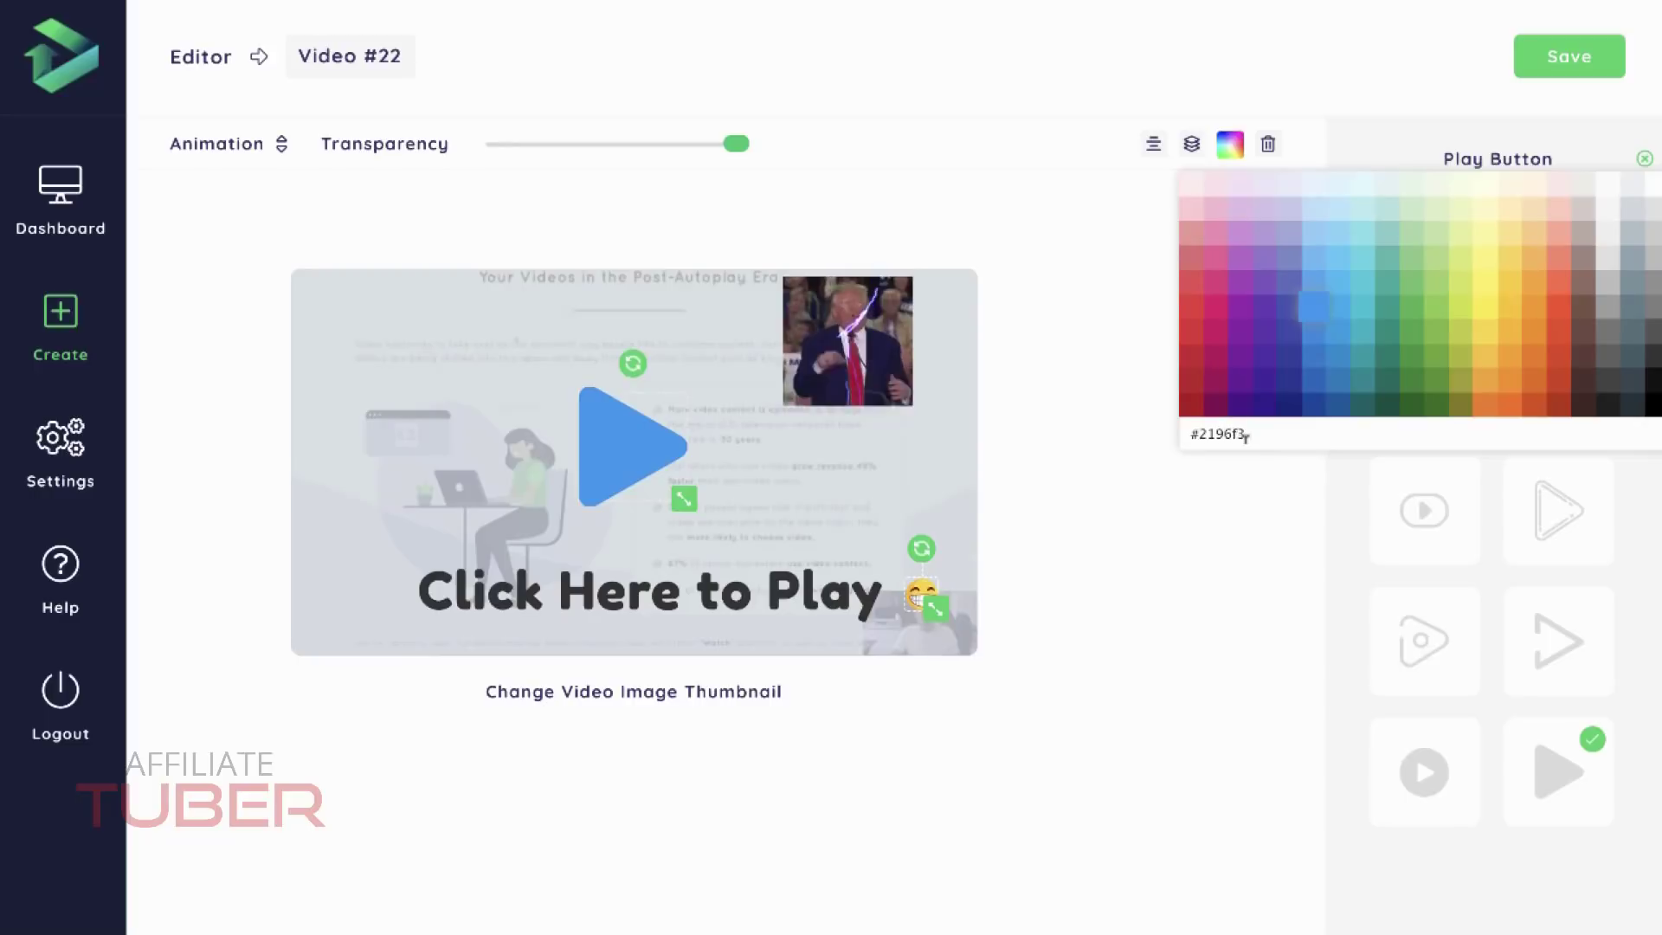
Nudge the 'Click Here to Play' text slightly left and colour it blue.
click(774, 590)
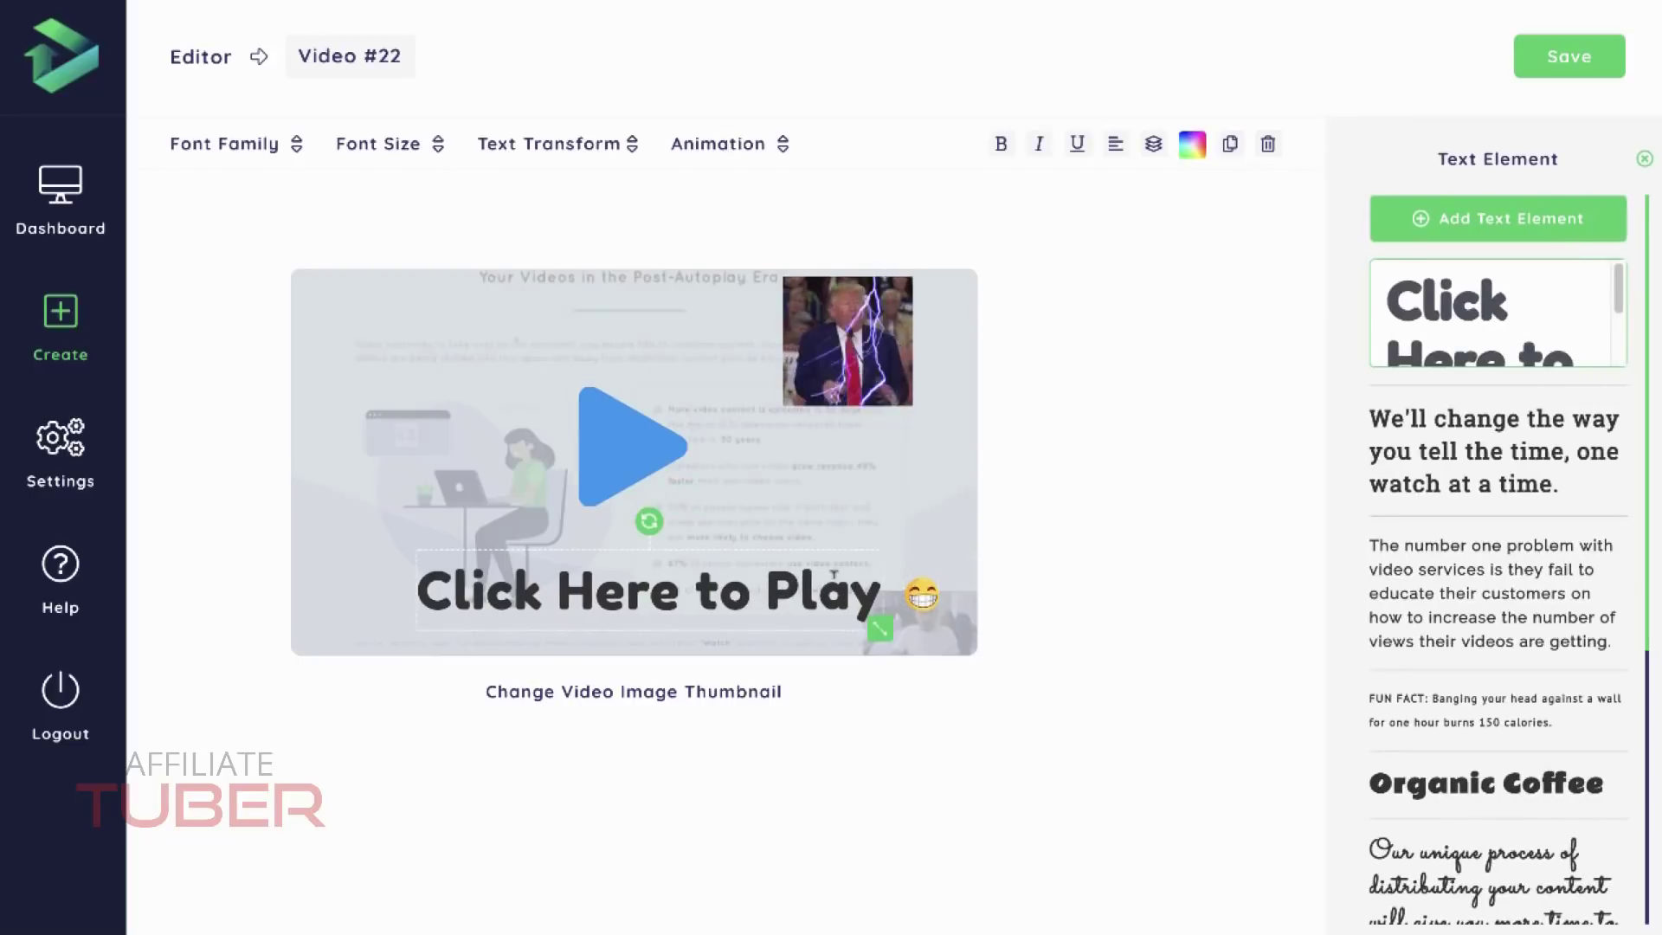
drag(824, 573, 812, 570)
click(1197, 147)
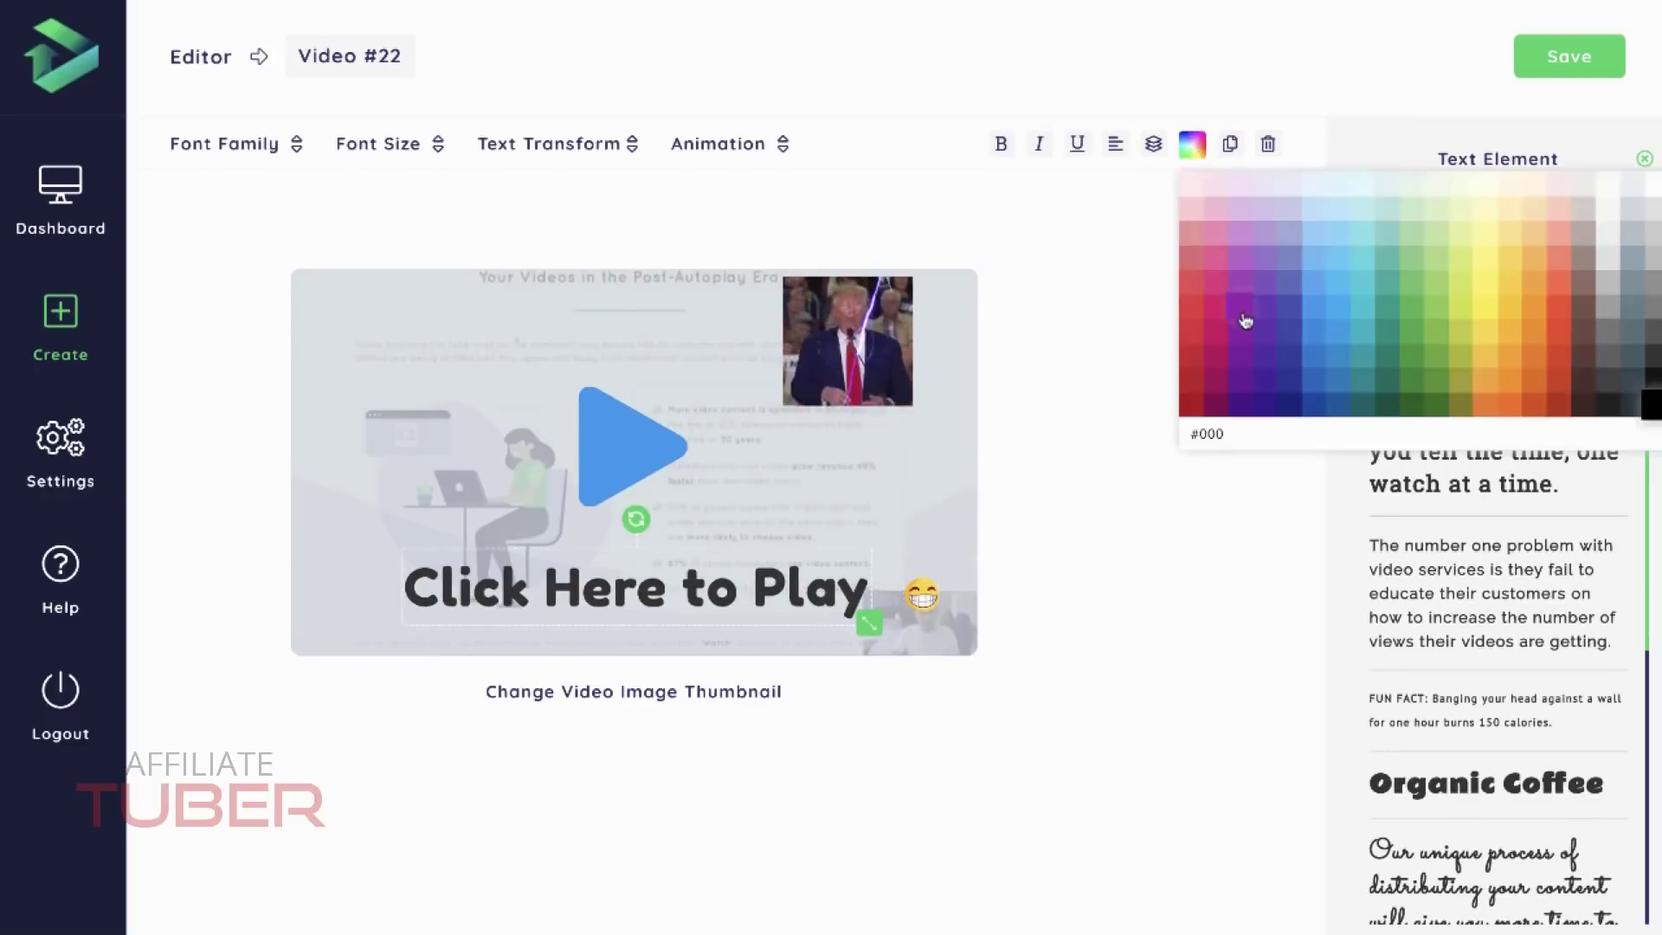
click(1315, 329)
Centre the play button on the thumbnail.
click(609, 434)
click(1192, 143)
click(1156, 149)
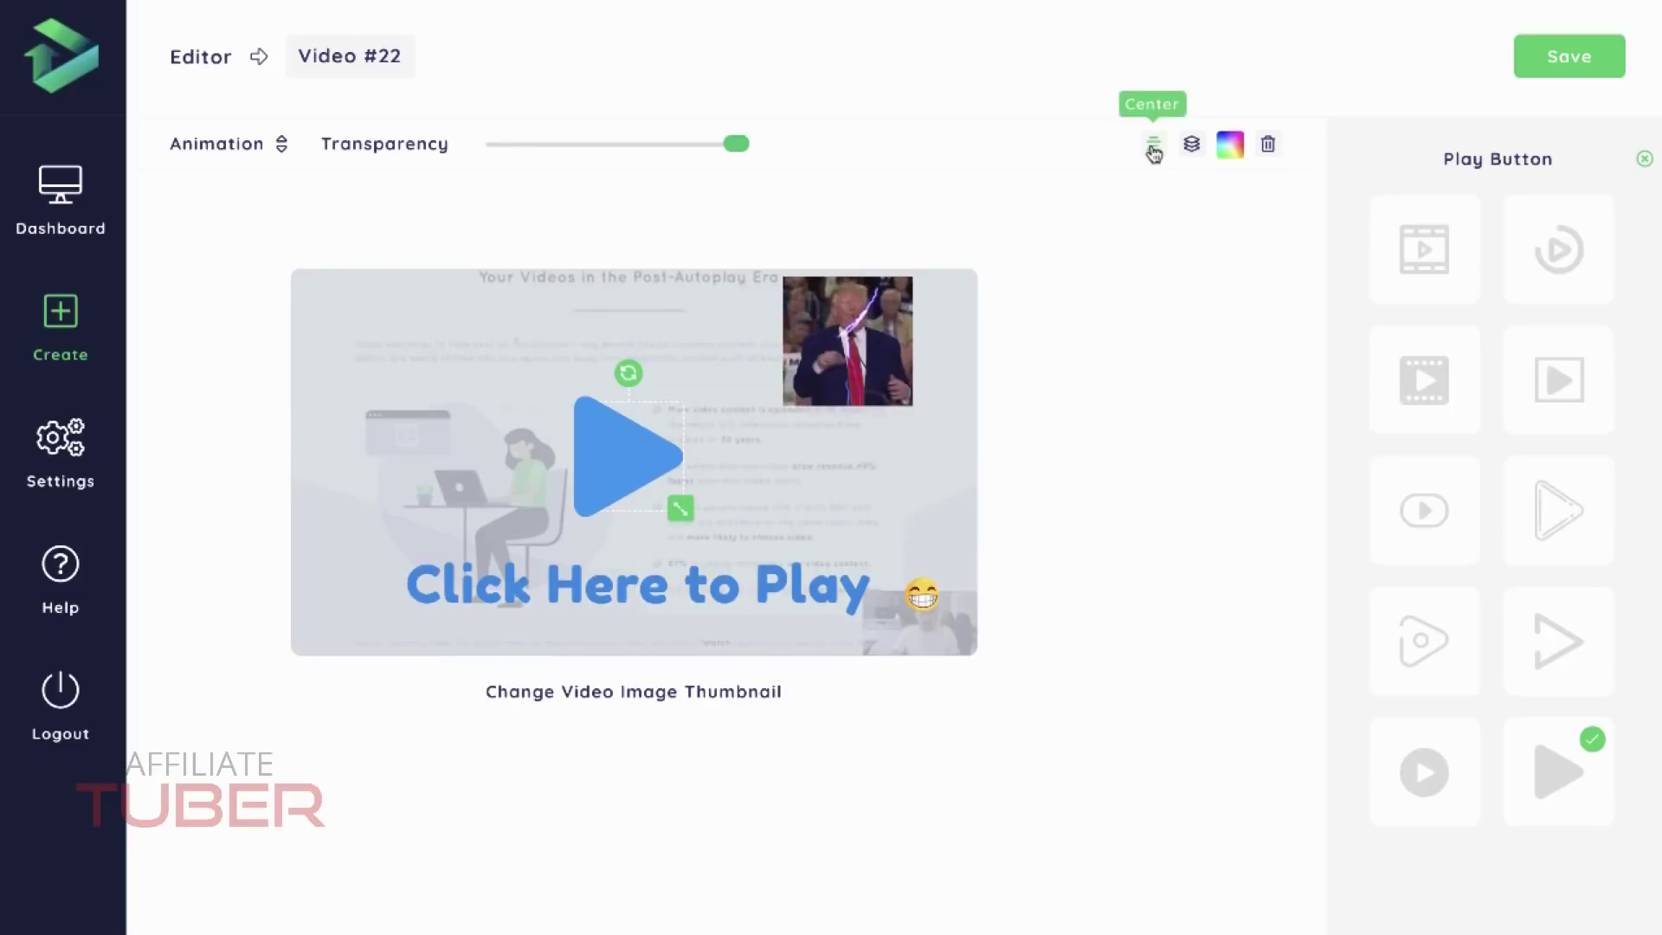
Reduce the text's font size, shift it left, and move the emoji in beside it.
click(847, 363)
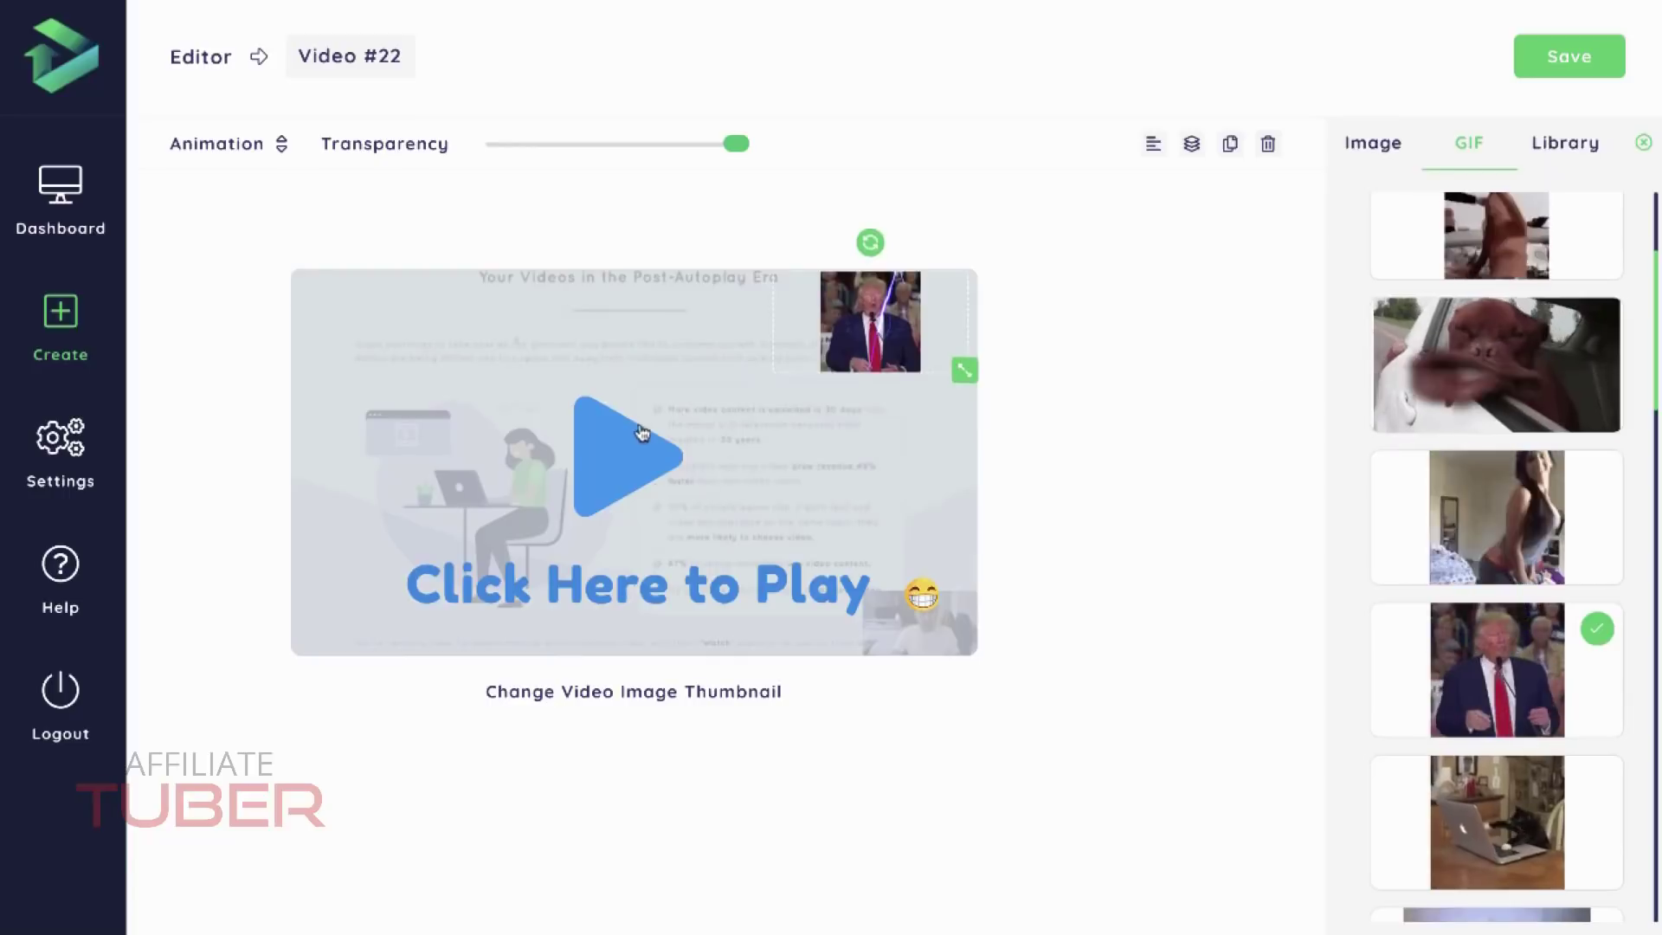
click(729, 562)
click(404, 145)
click(371, 476)
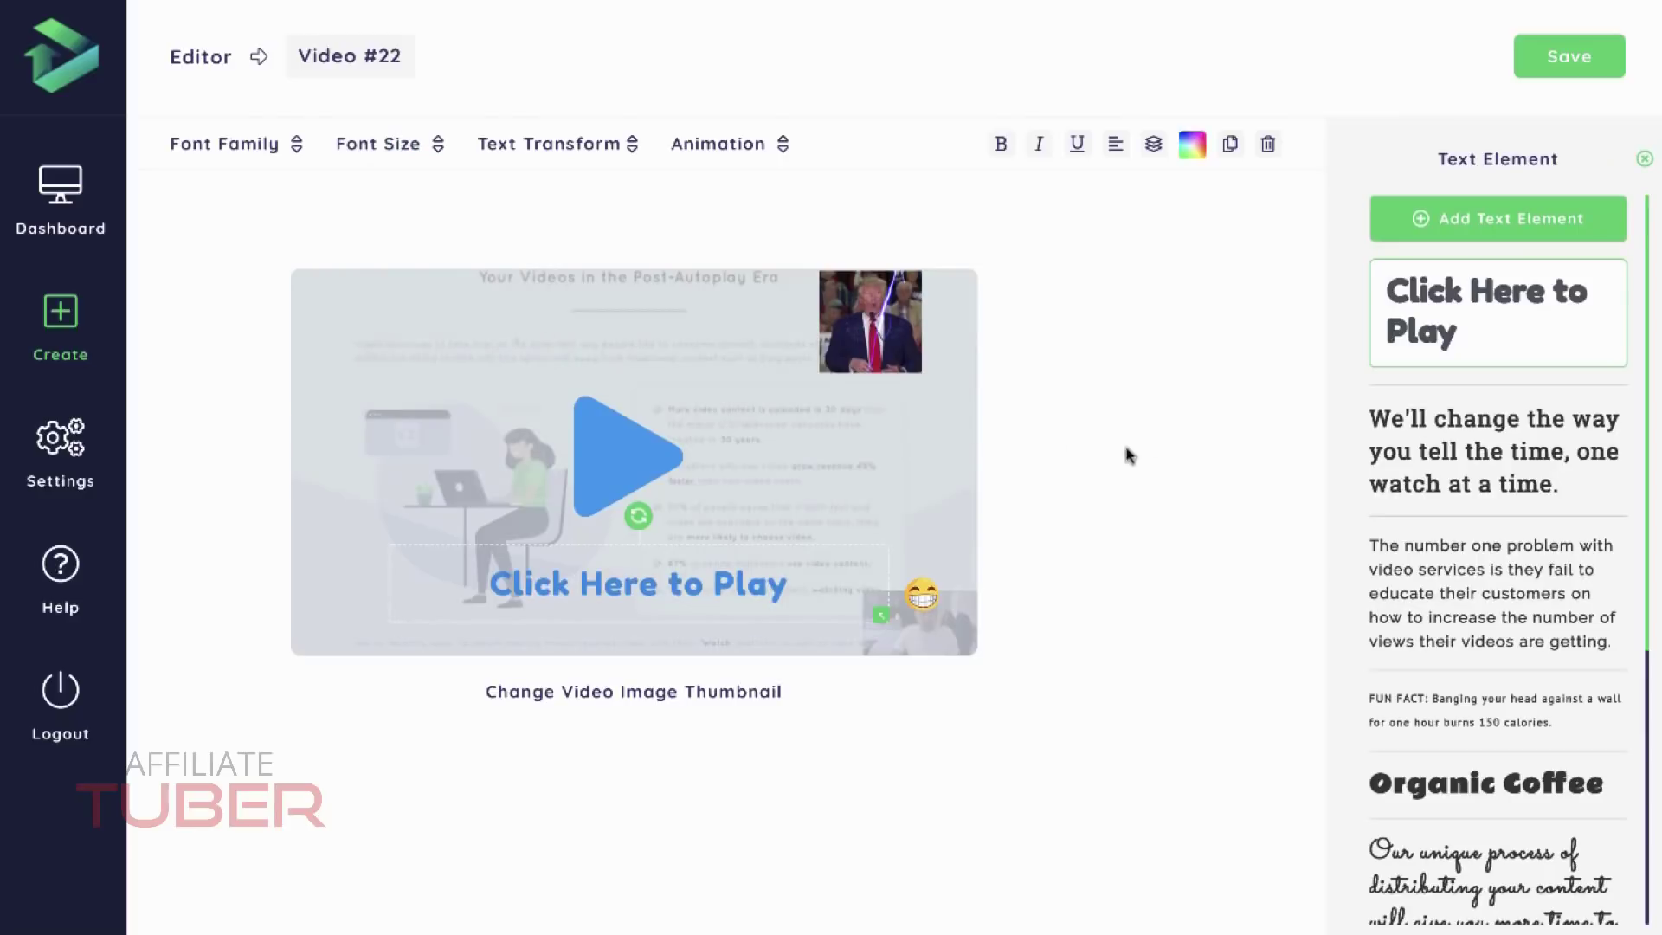
drag(683, 588, 671, 581)
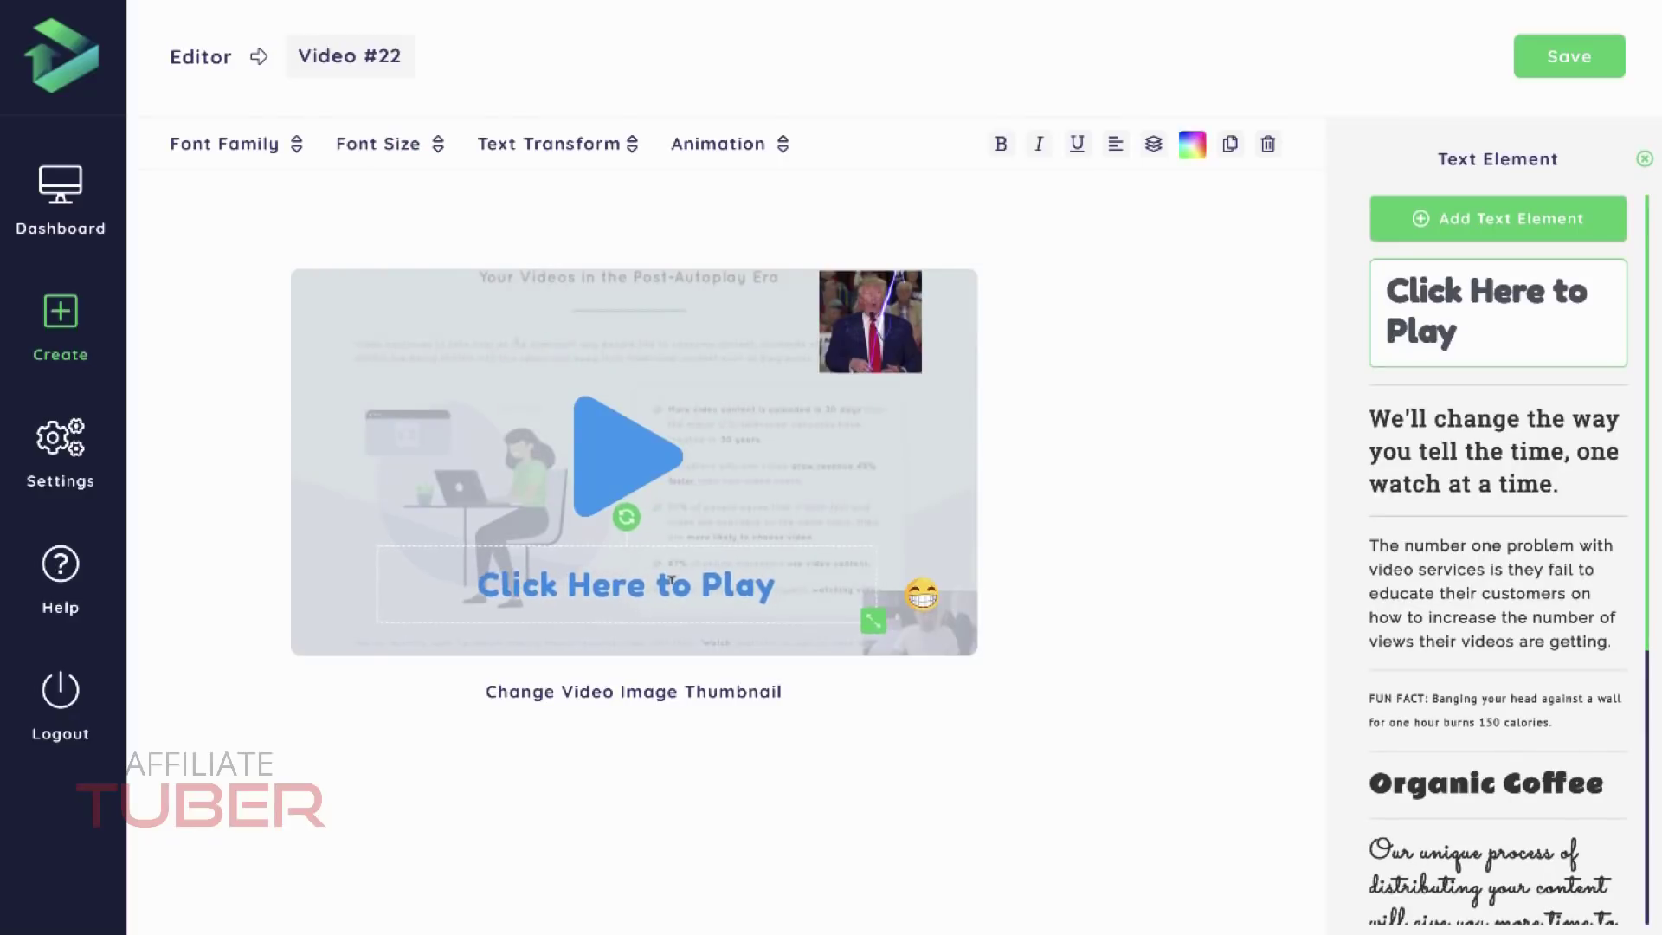
click(922, 598)
drag(922, 598, 811, 590)
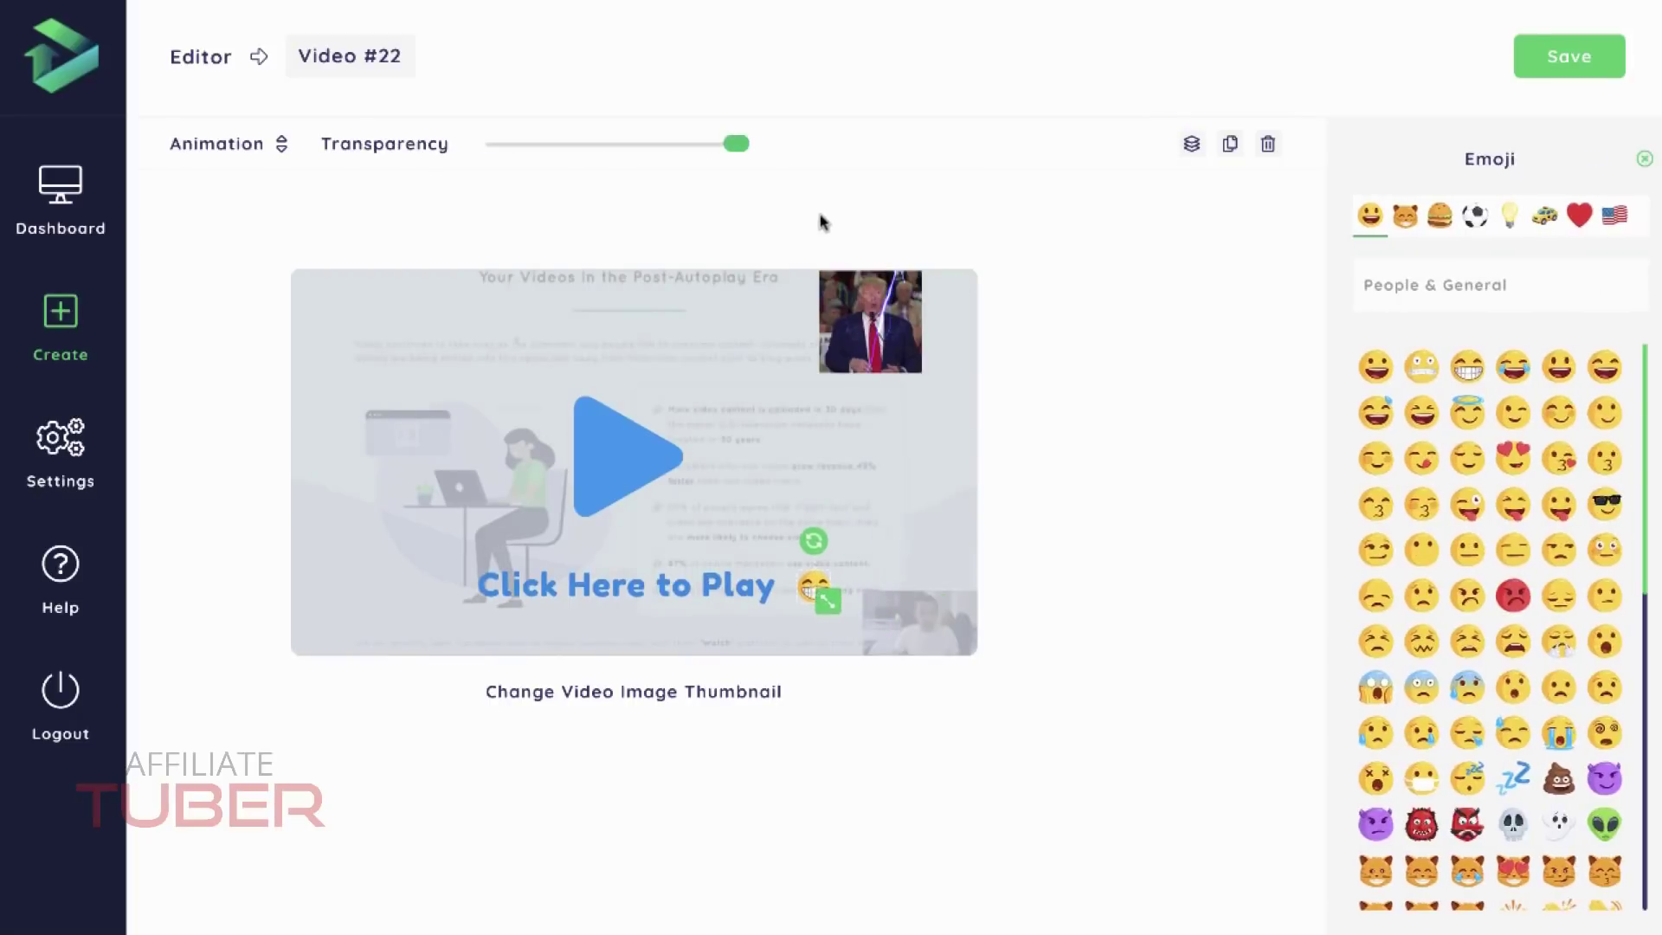
Select the blue play button and give it the Swing animation.
click(846, 520)
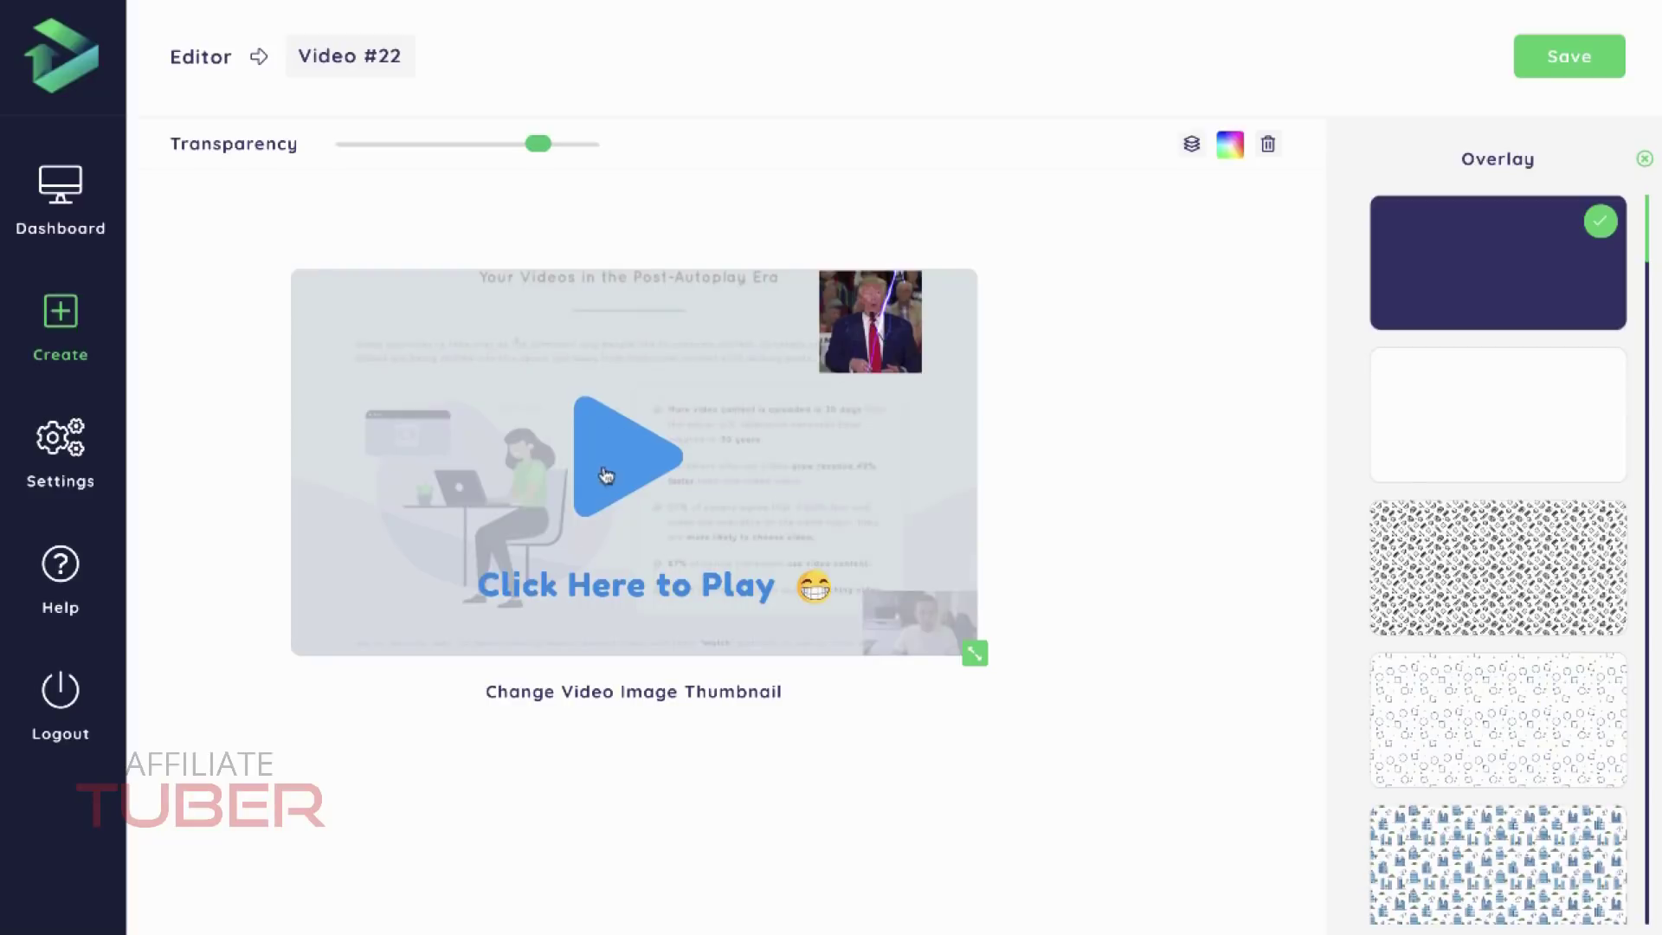
click(648, 460)
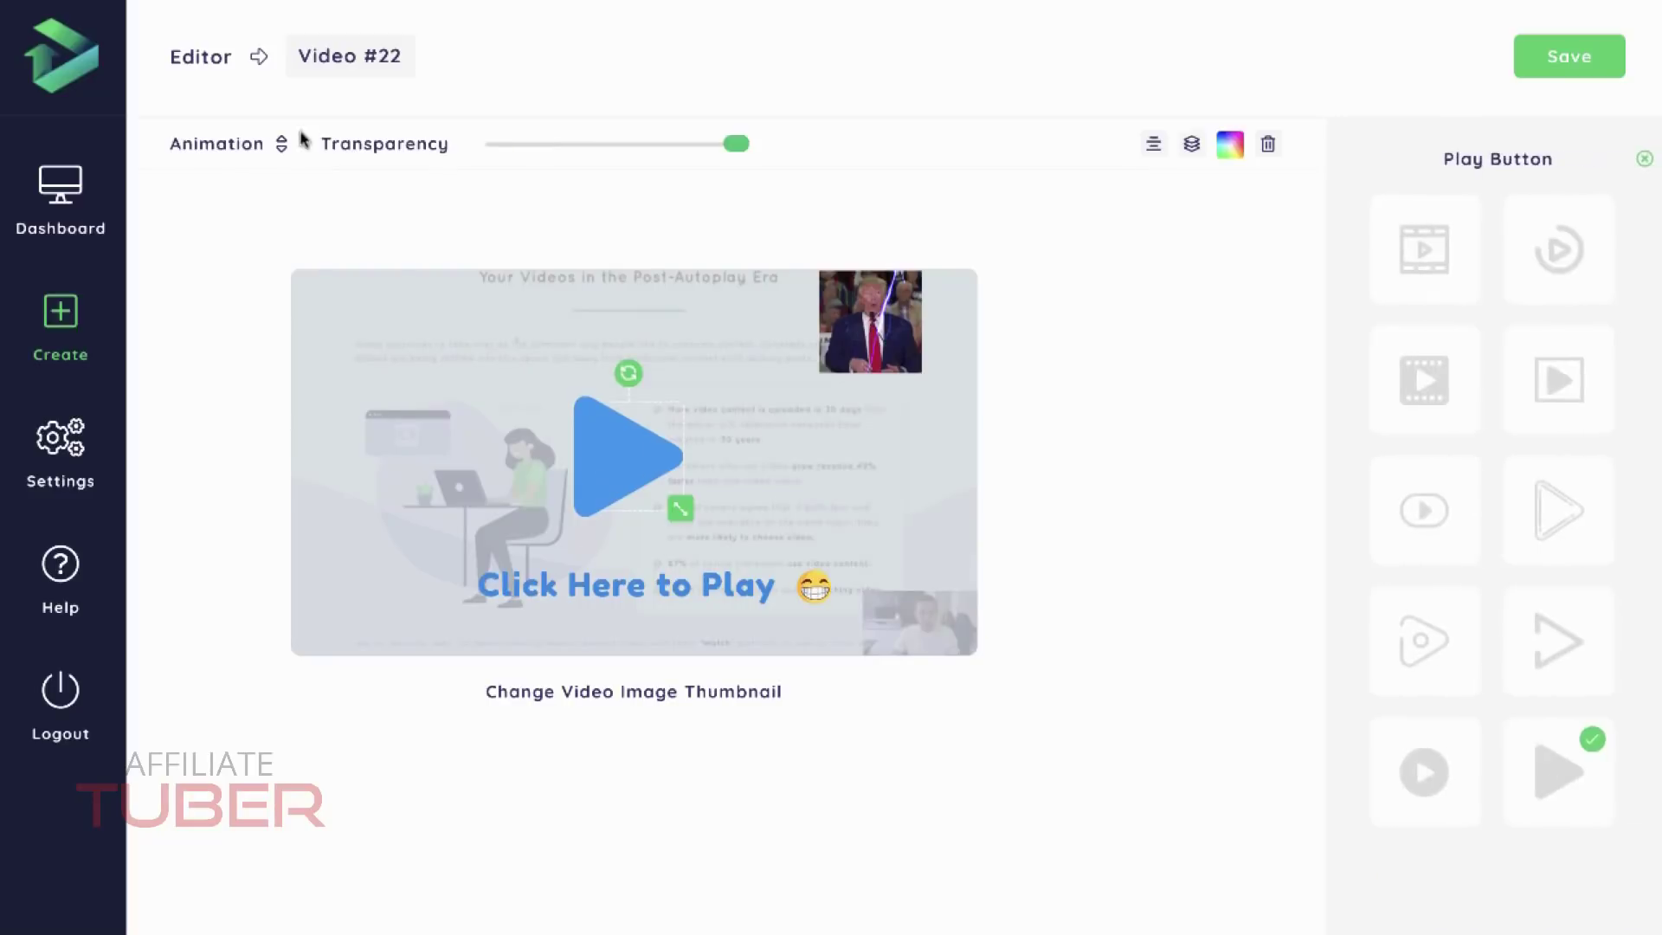
click(221, 143)
scroll(264, 372, down, 3)
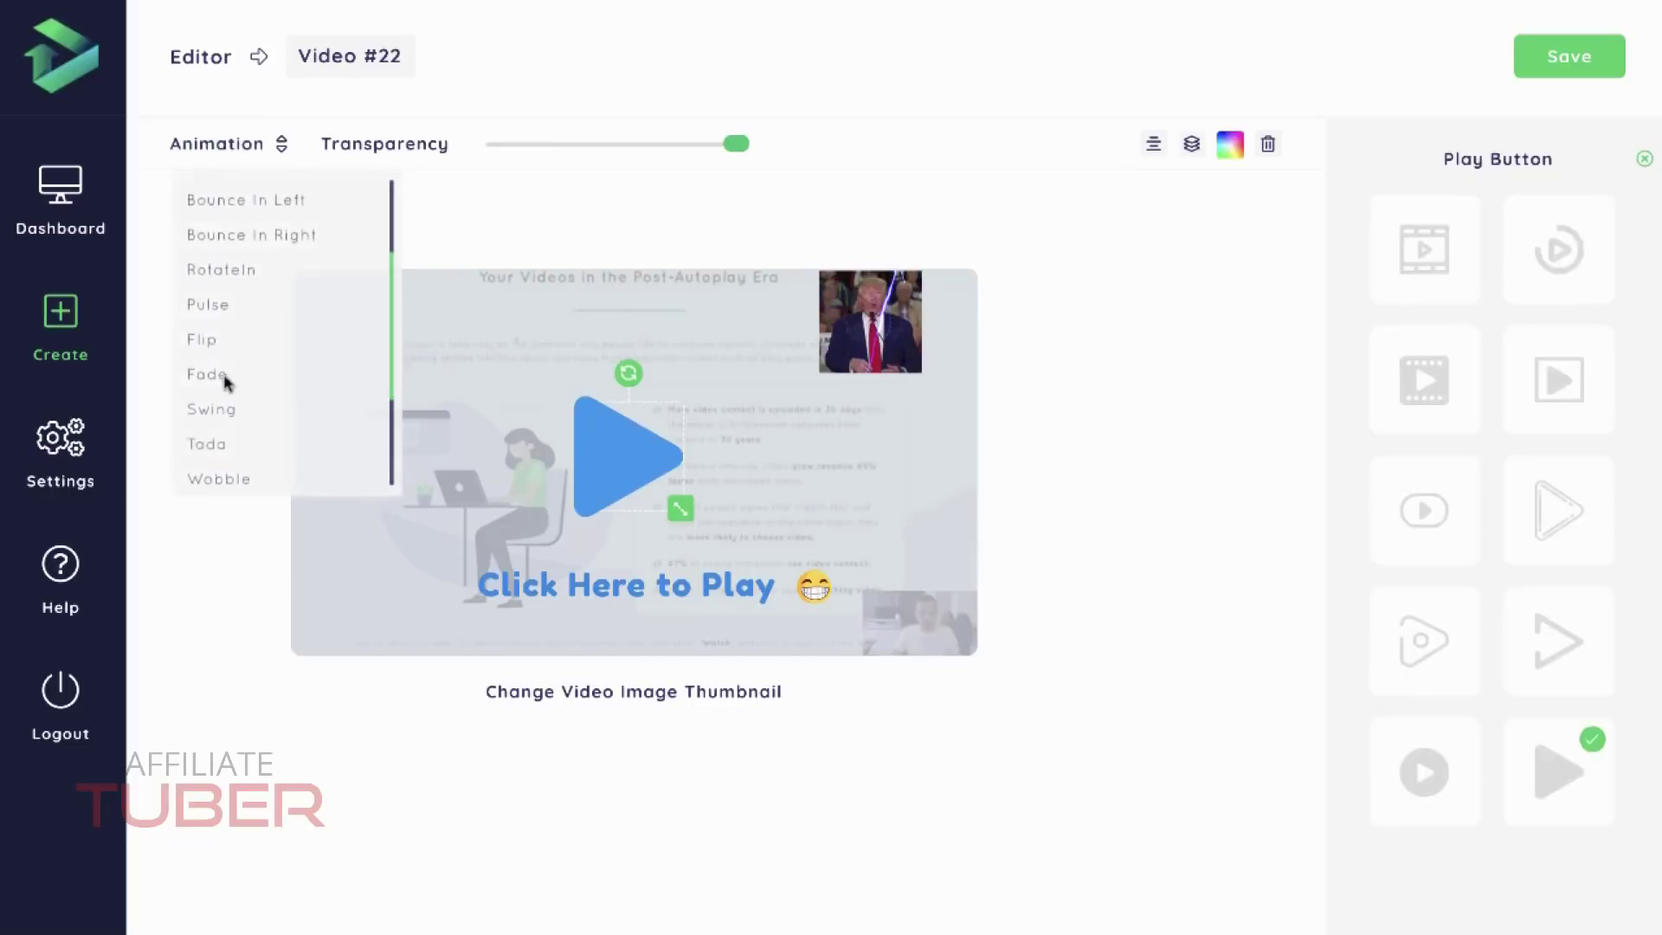
click(216, 412)
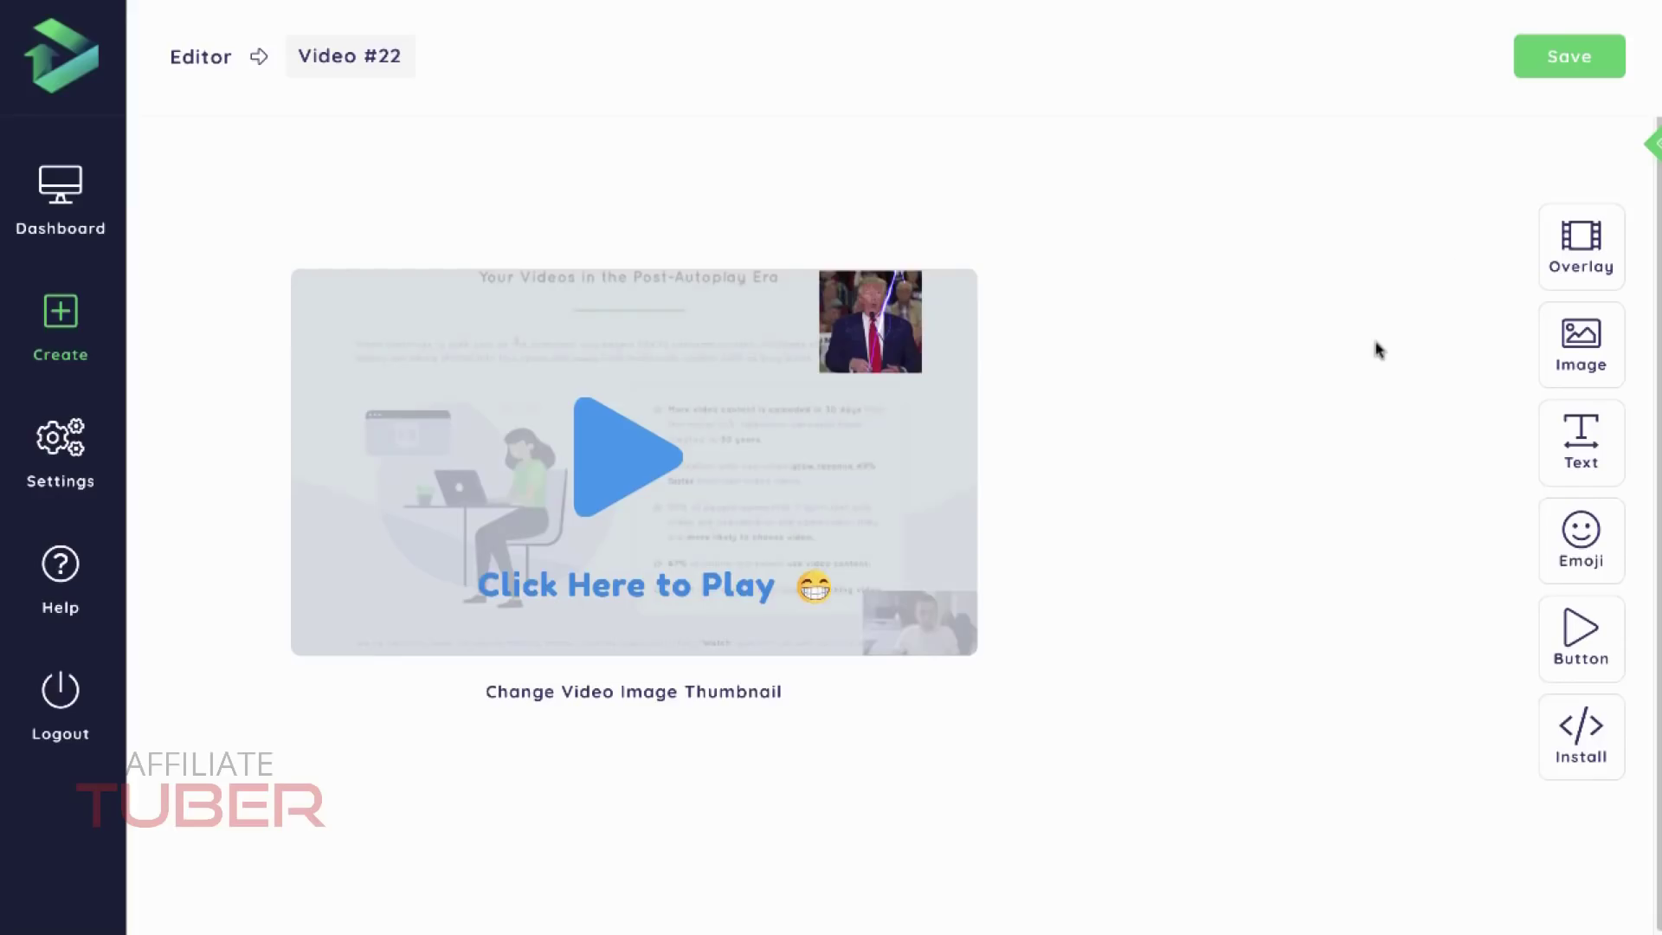
Save the thumbnail settings and confirm the video title as 'Video #22'.
click(1566, 61)
click(363, 58)
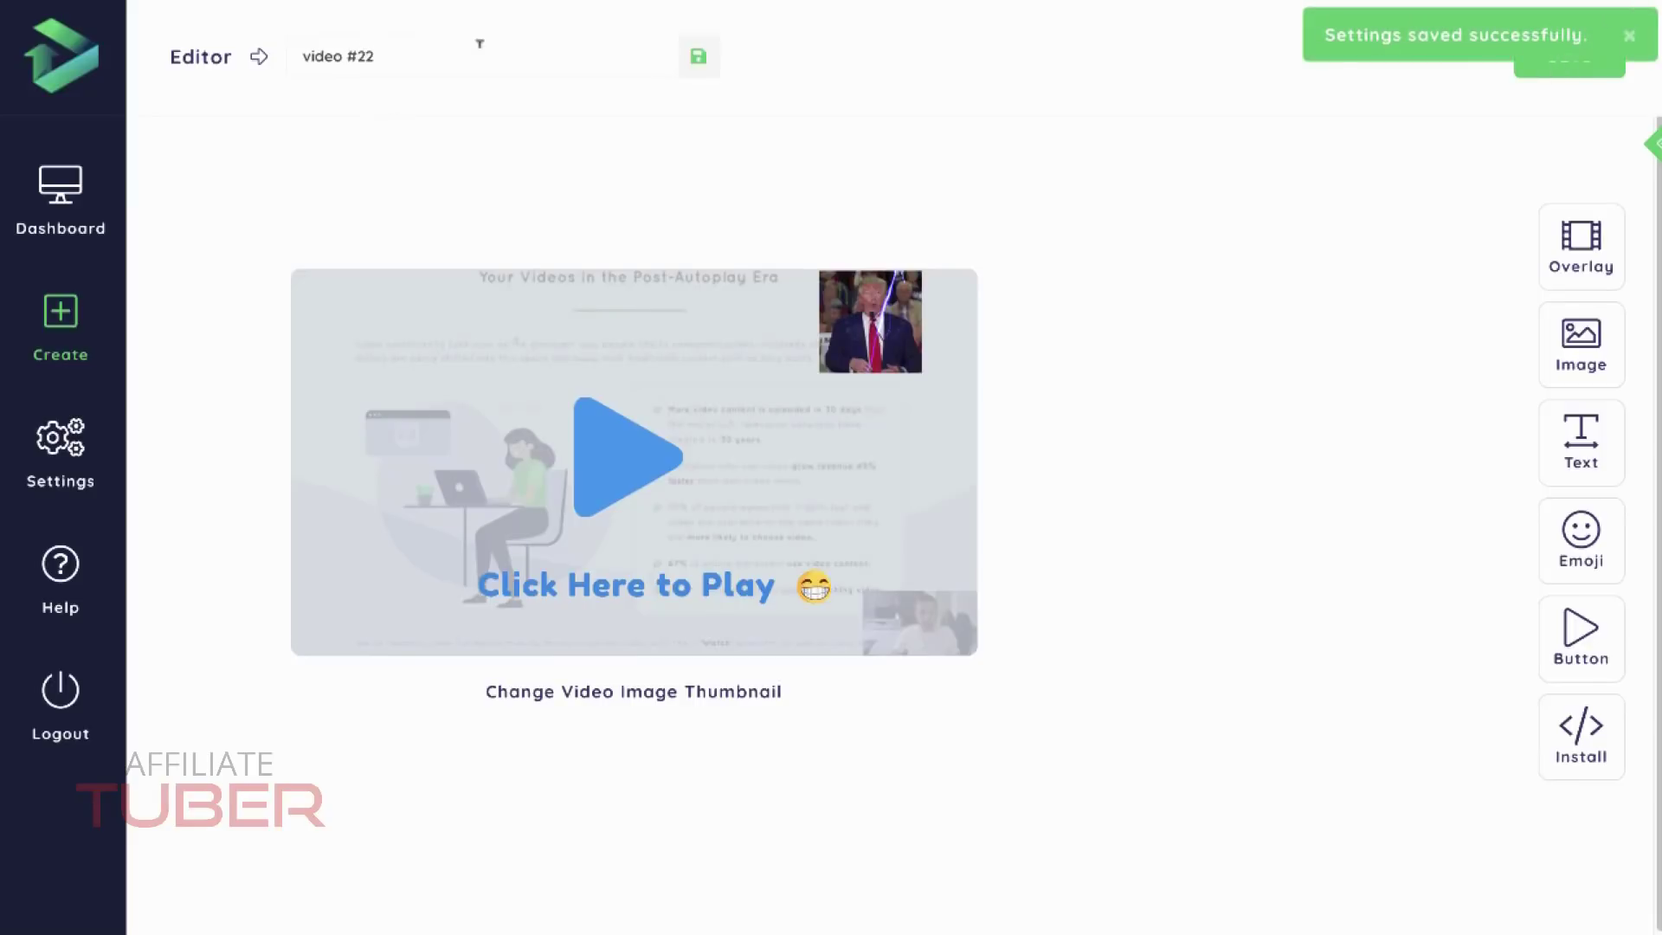
click(700, 56)
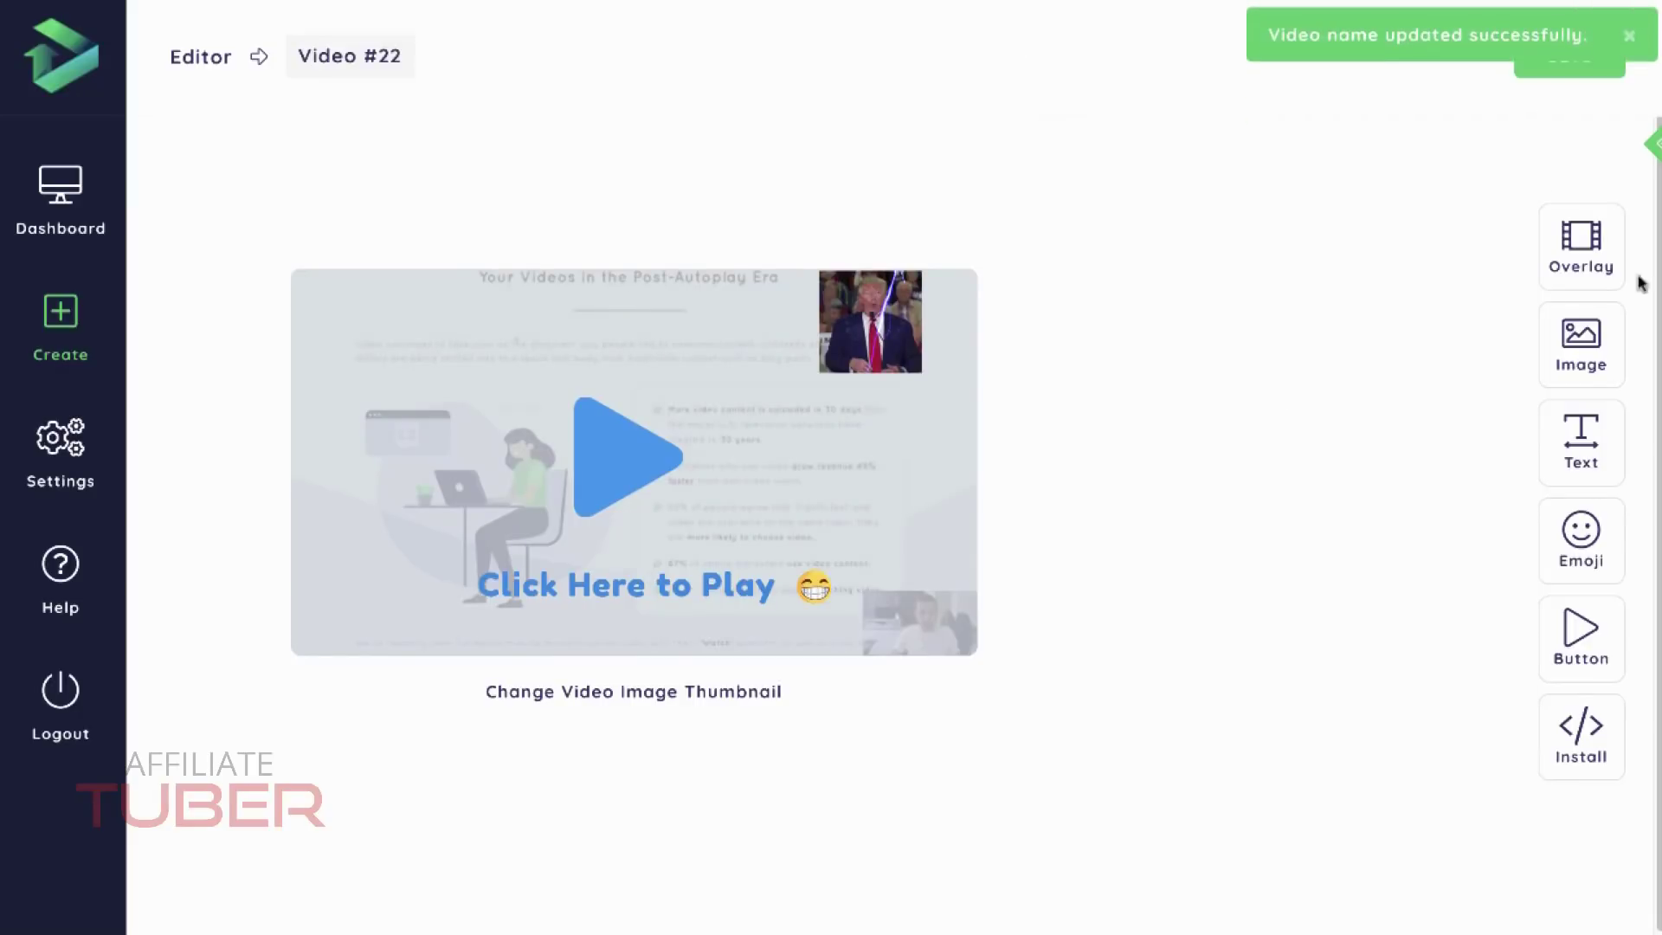
Show the install script and select the full embed code, noting the closing body tag placement.
click(1587, 751)
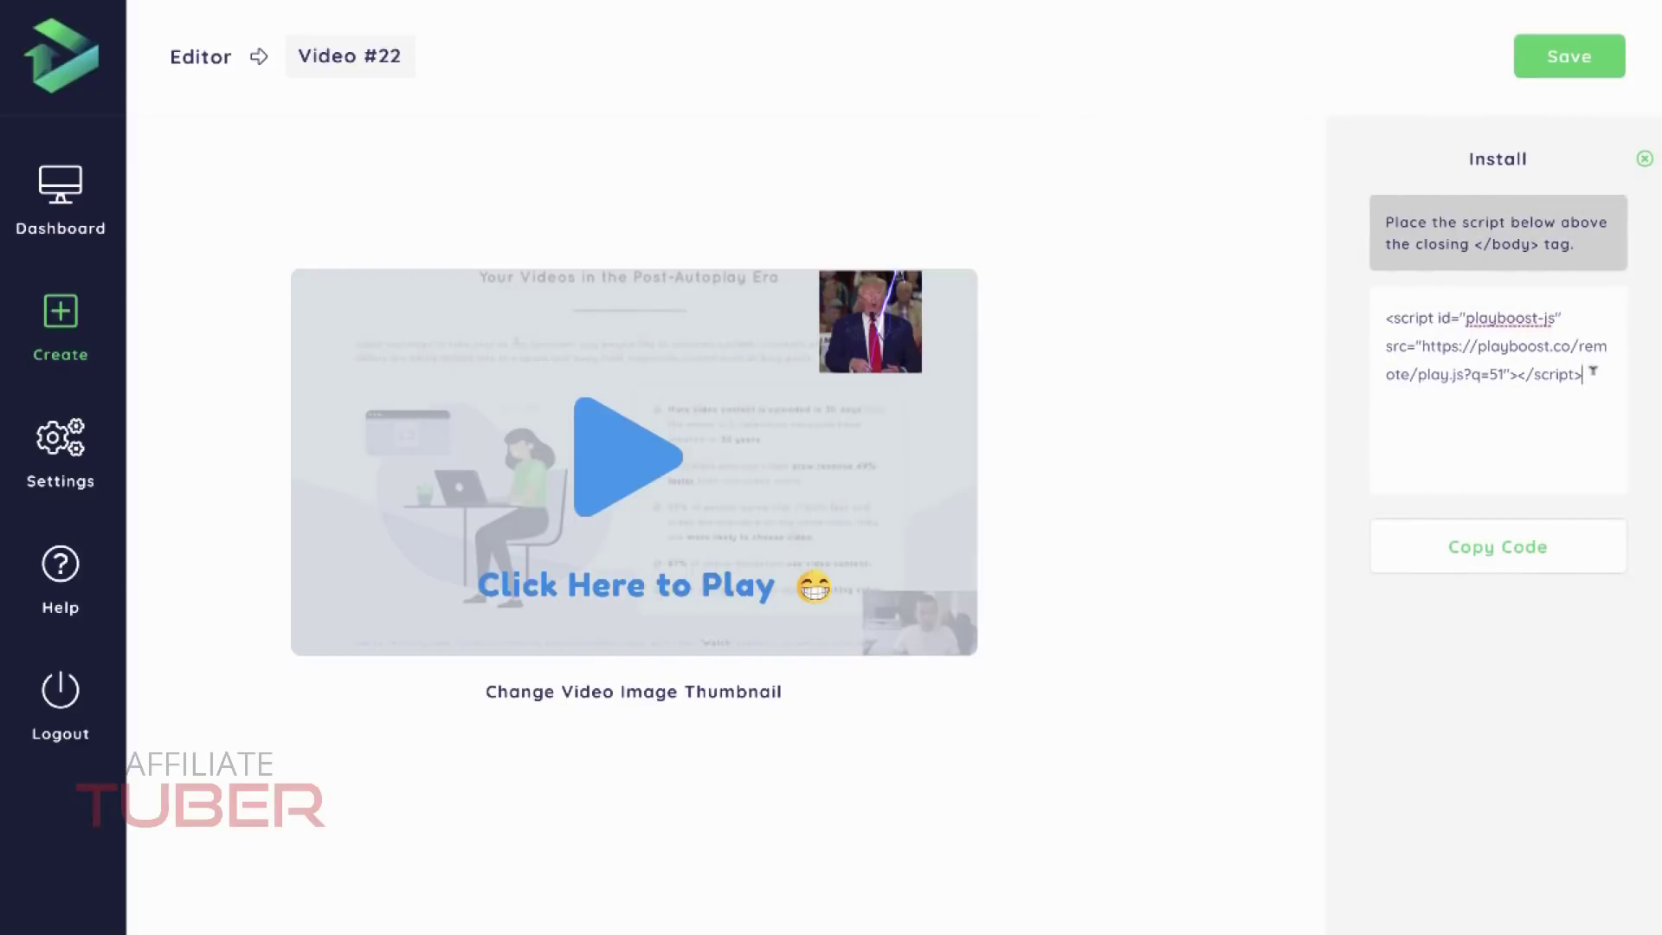
drag(1593, 372, 1387, 317)
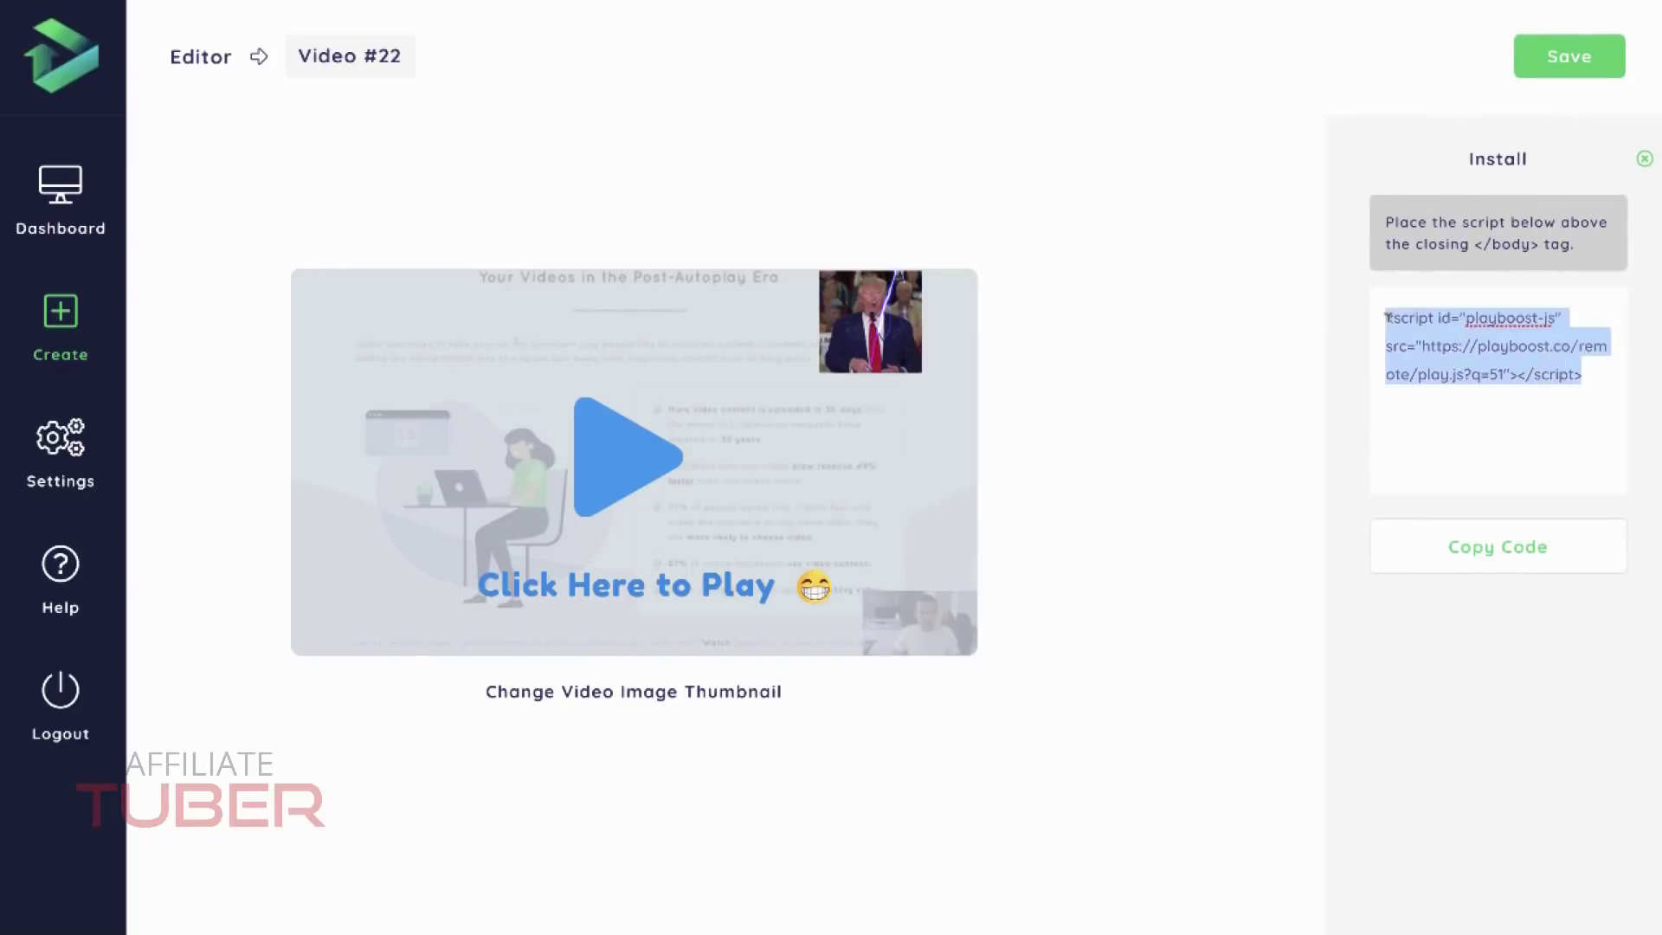
drag(1473, 245, 1530, 242)
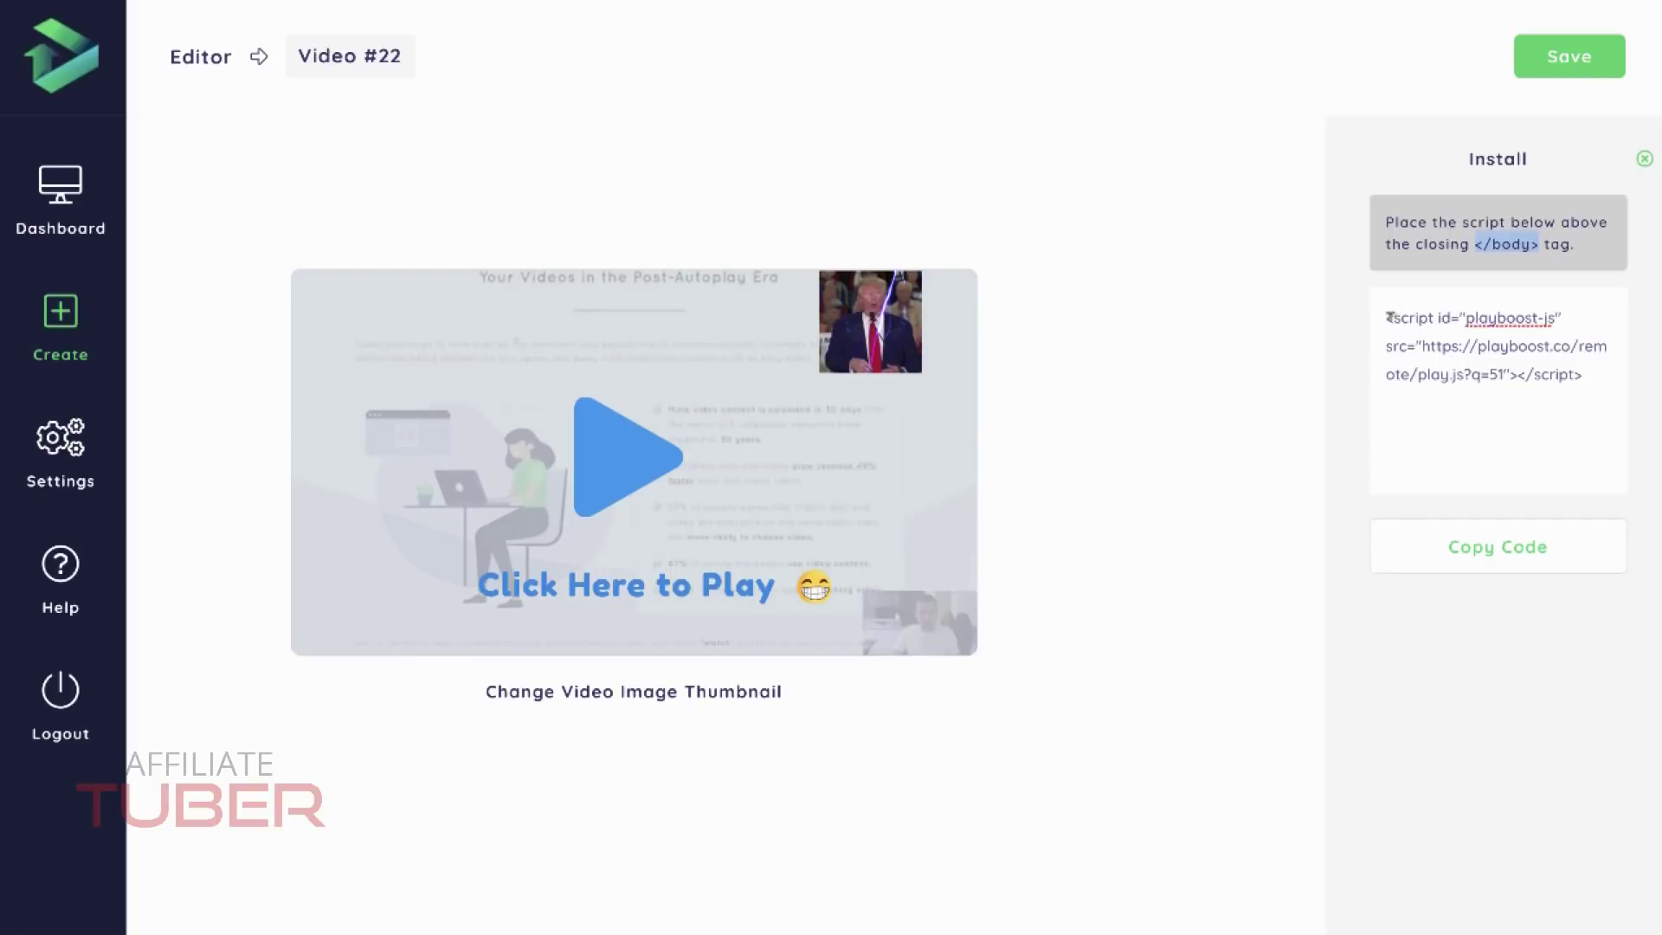
drag(1388, 316, 1582, 381)
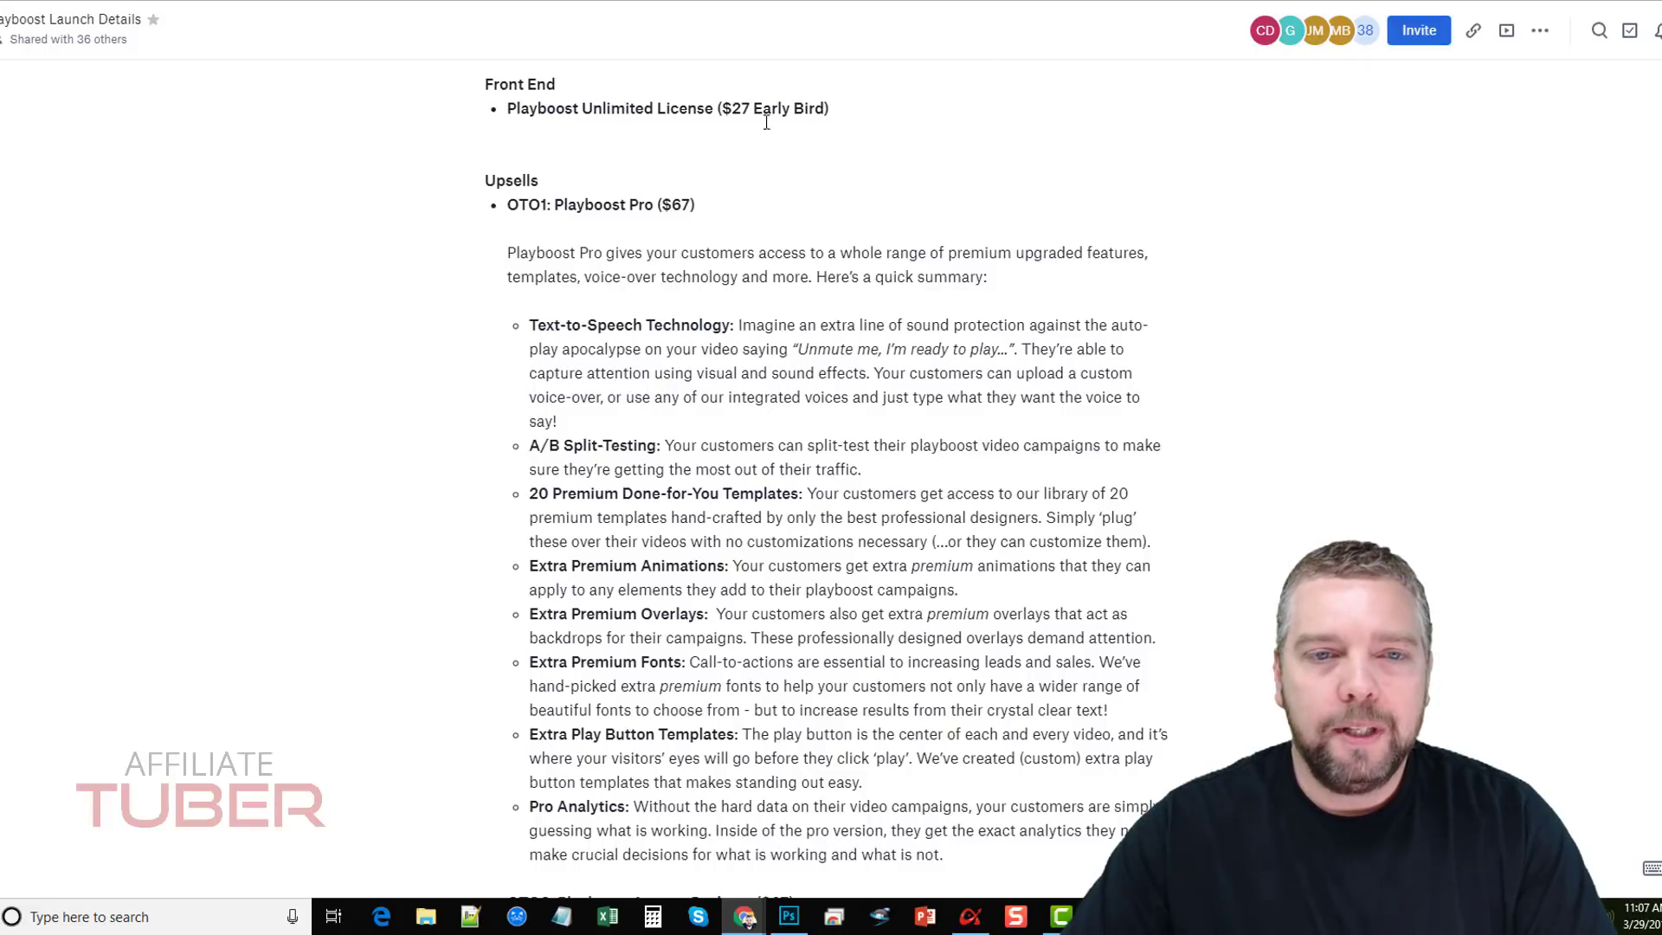
drag(732, 109, 825, 110)
click(1170, 380)
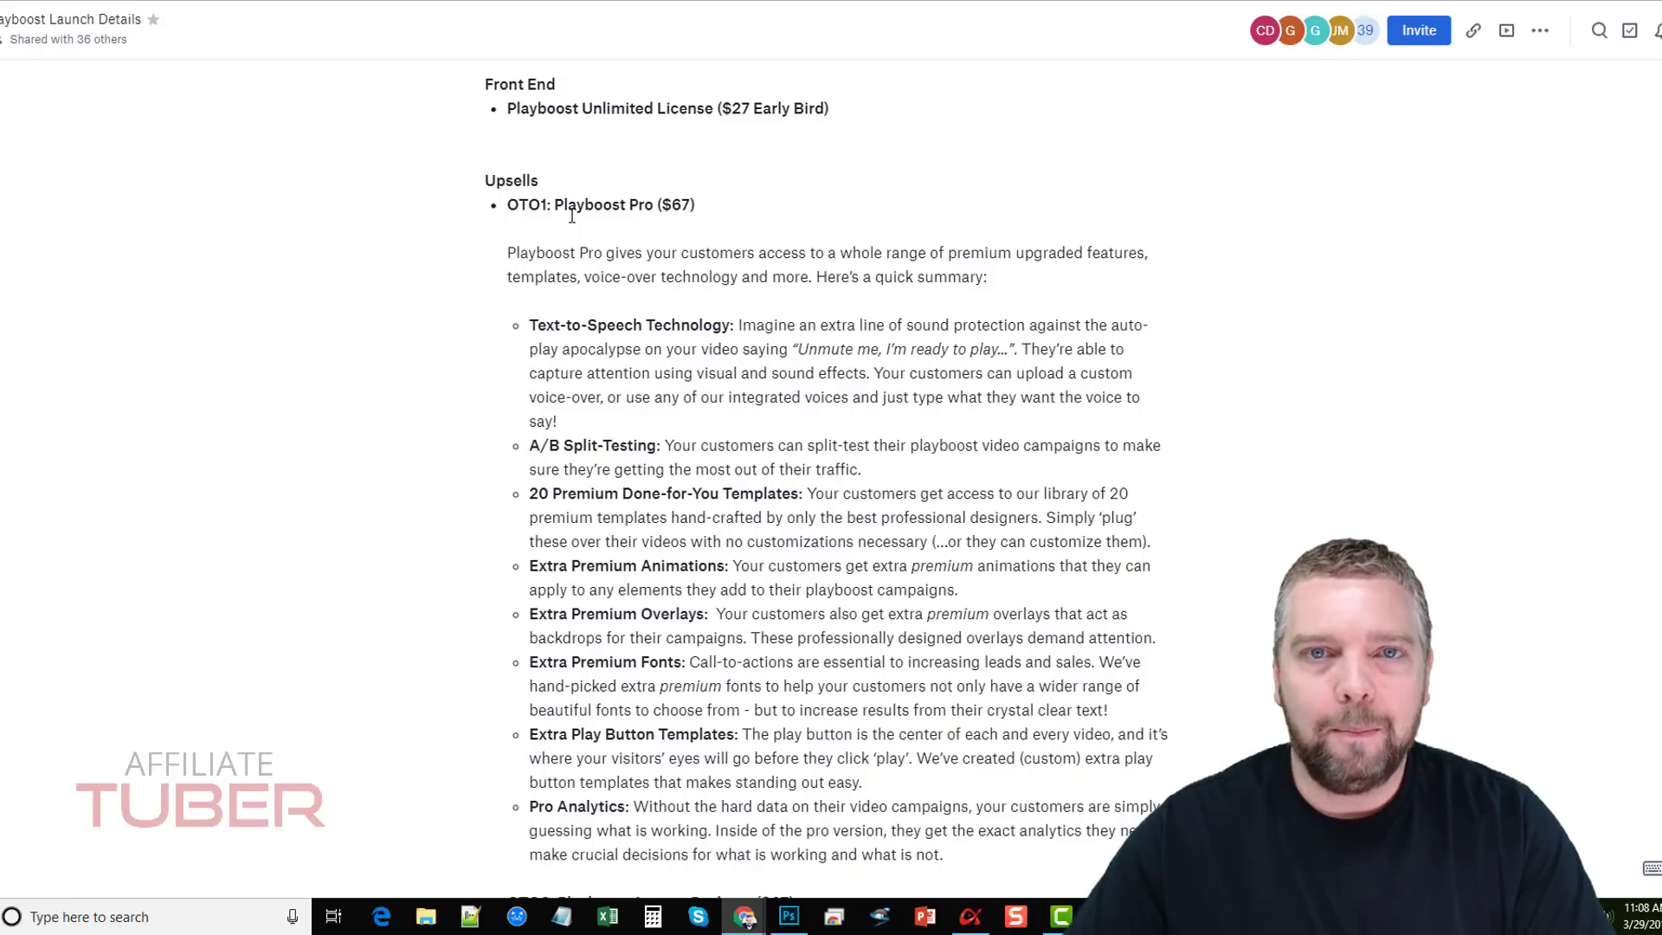
scroll(572, 216, down, 2)
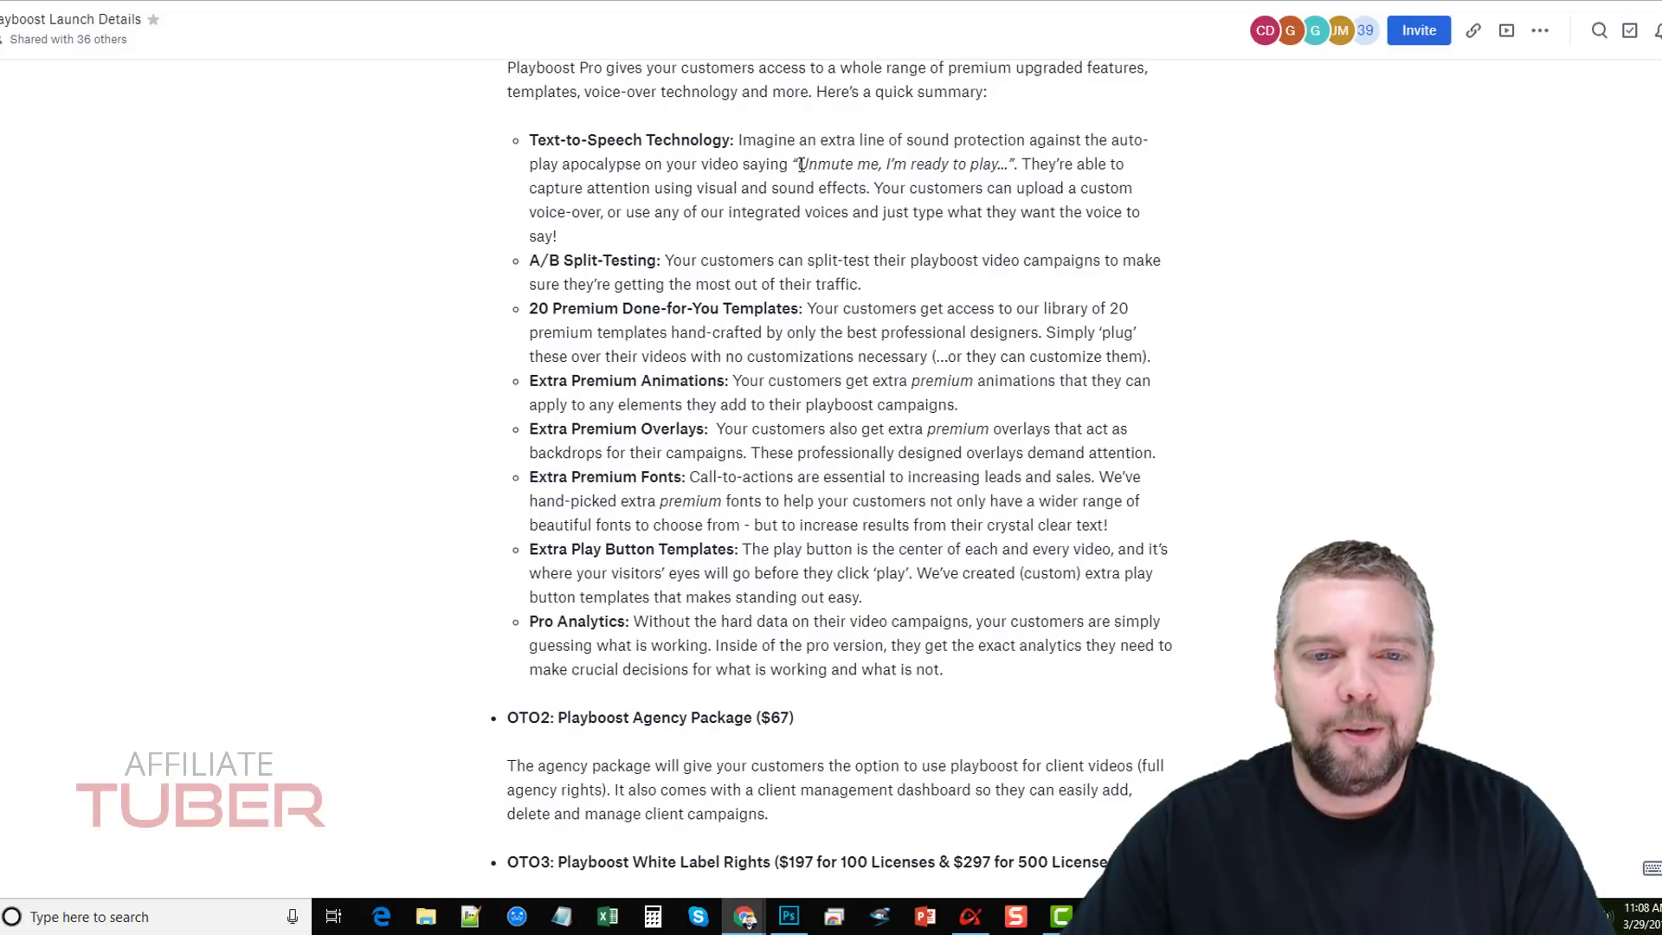
drag(800, 164, 1009, 167)
click(946, 286)
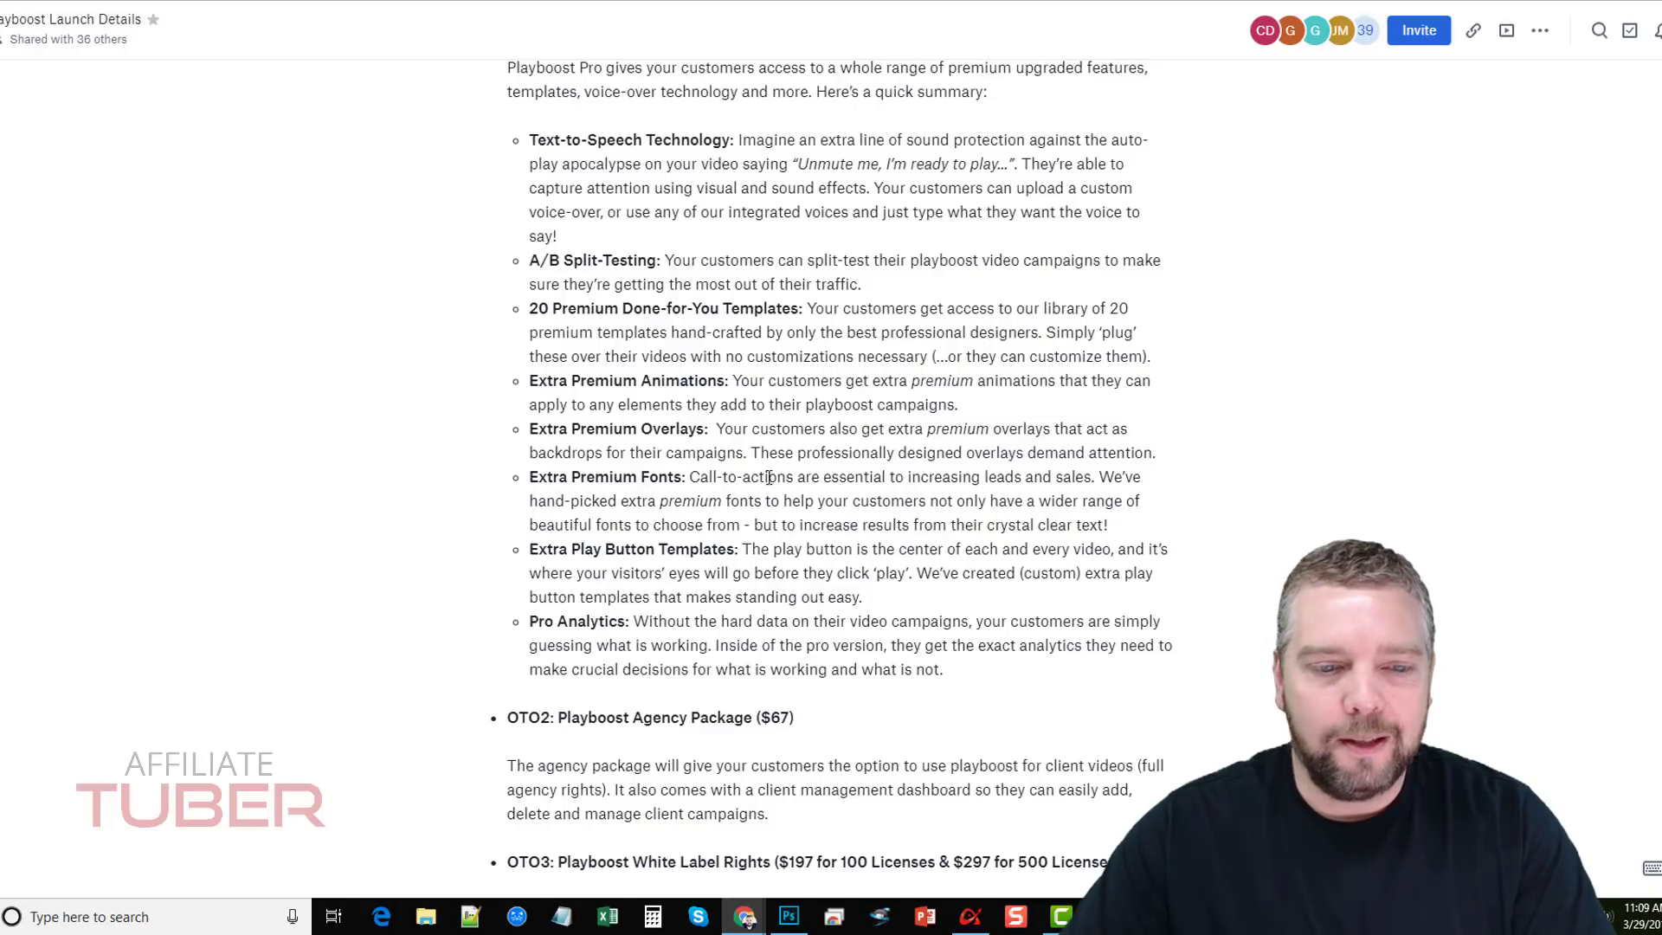
scroll(766, 519, down, 2)
scroll(766, 519, down, 2)
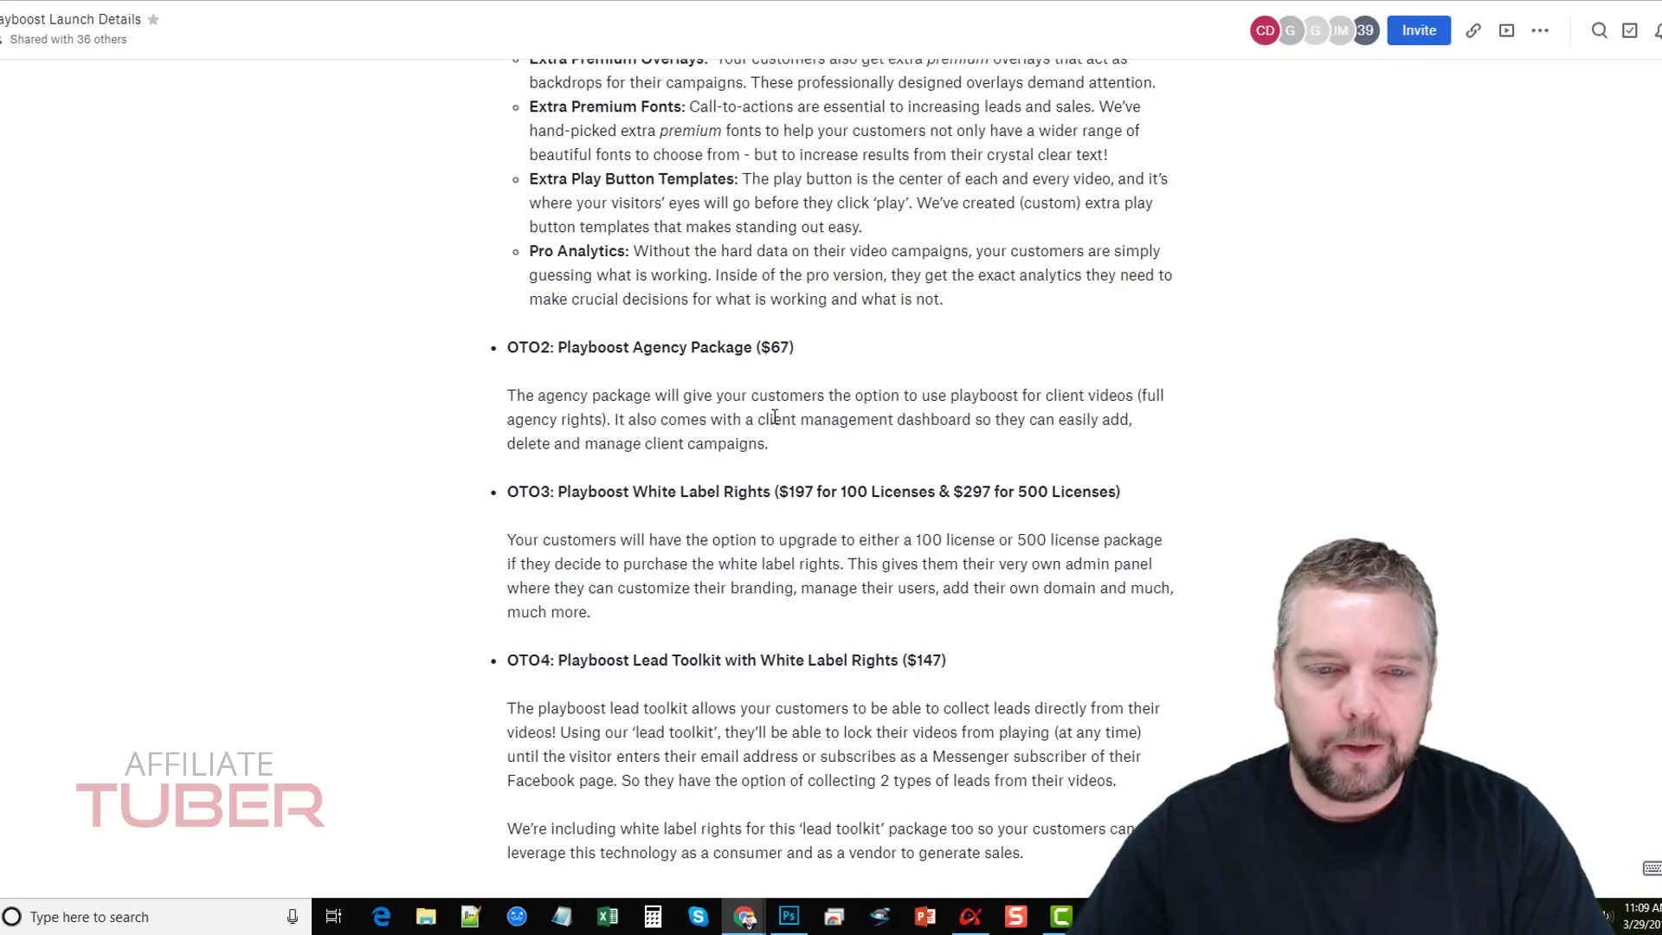
scroll(774, 417, down, 1)
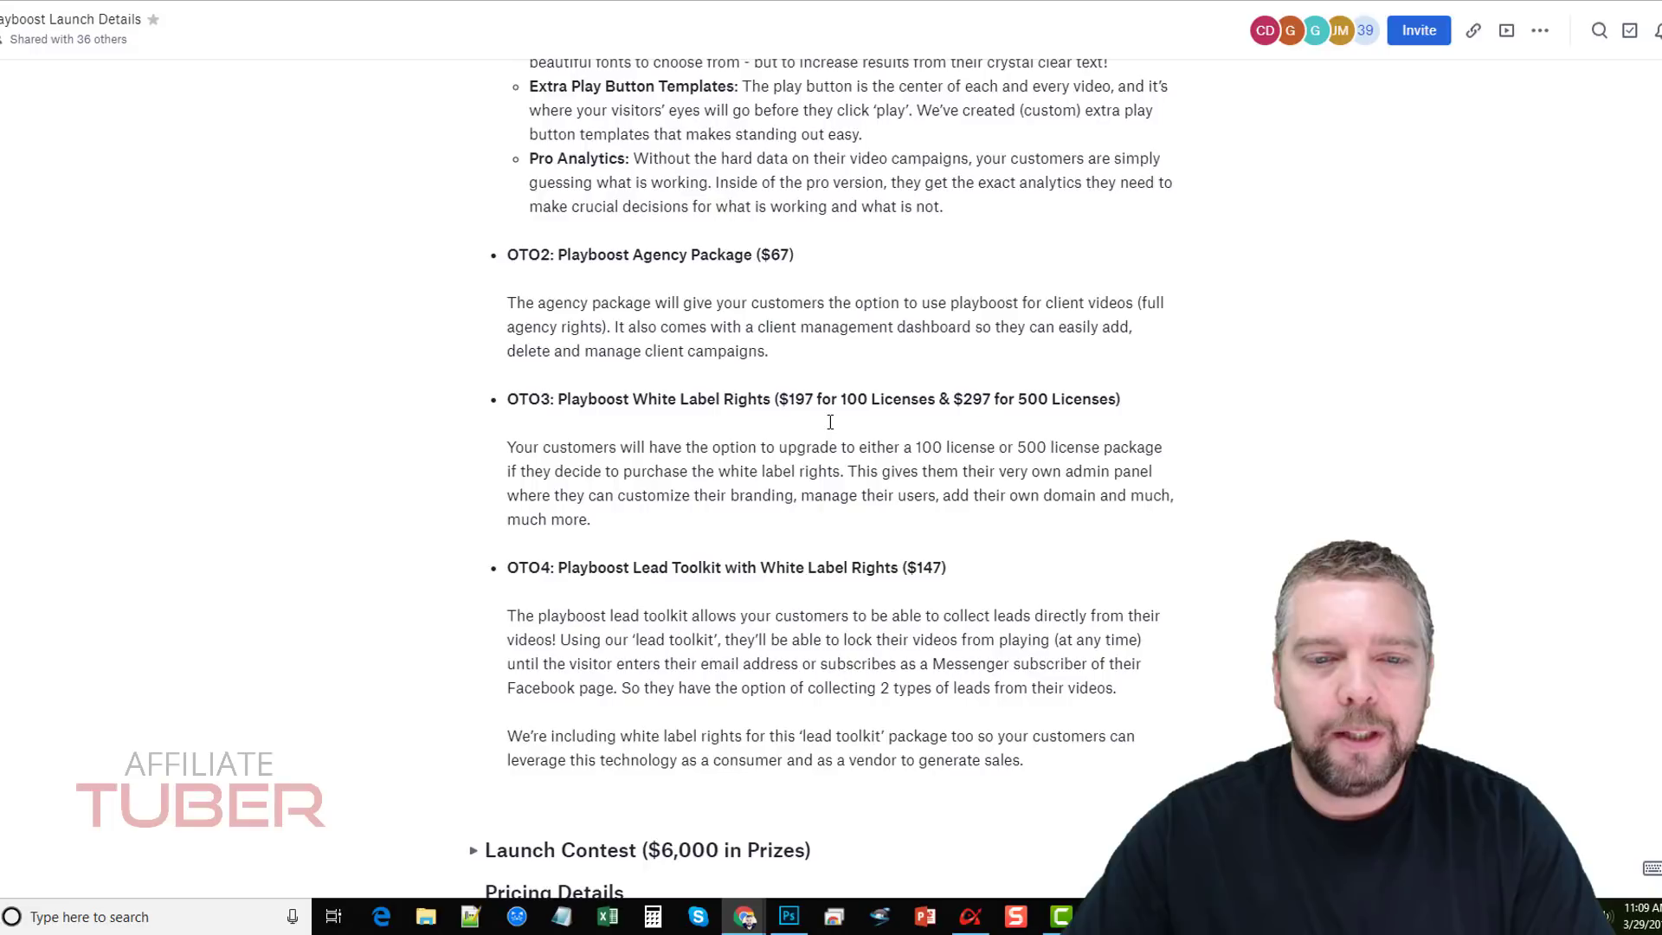
scroll(830, 422, up, 1)
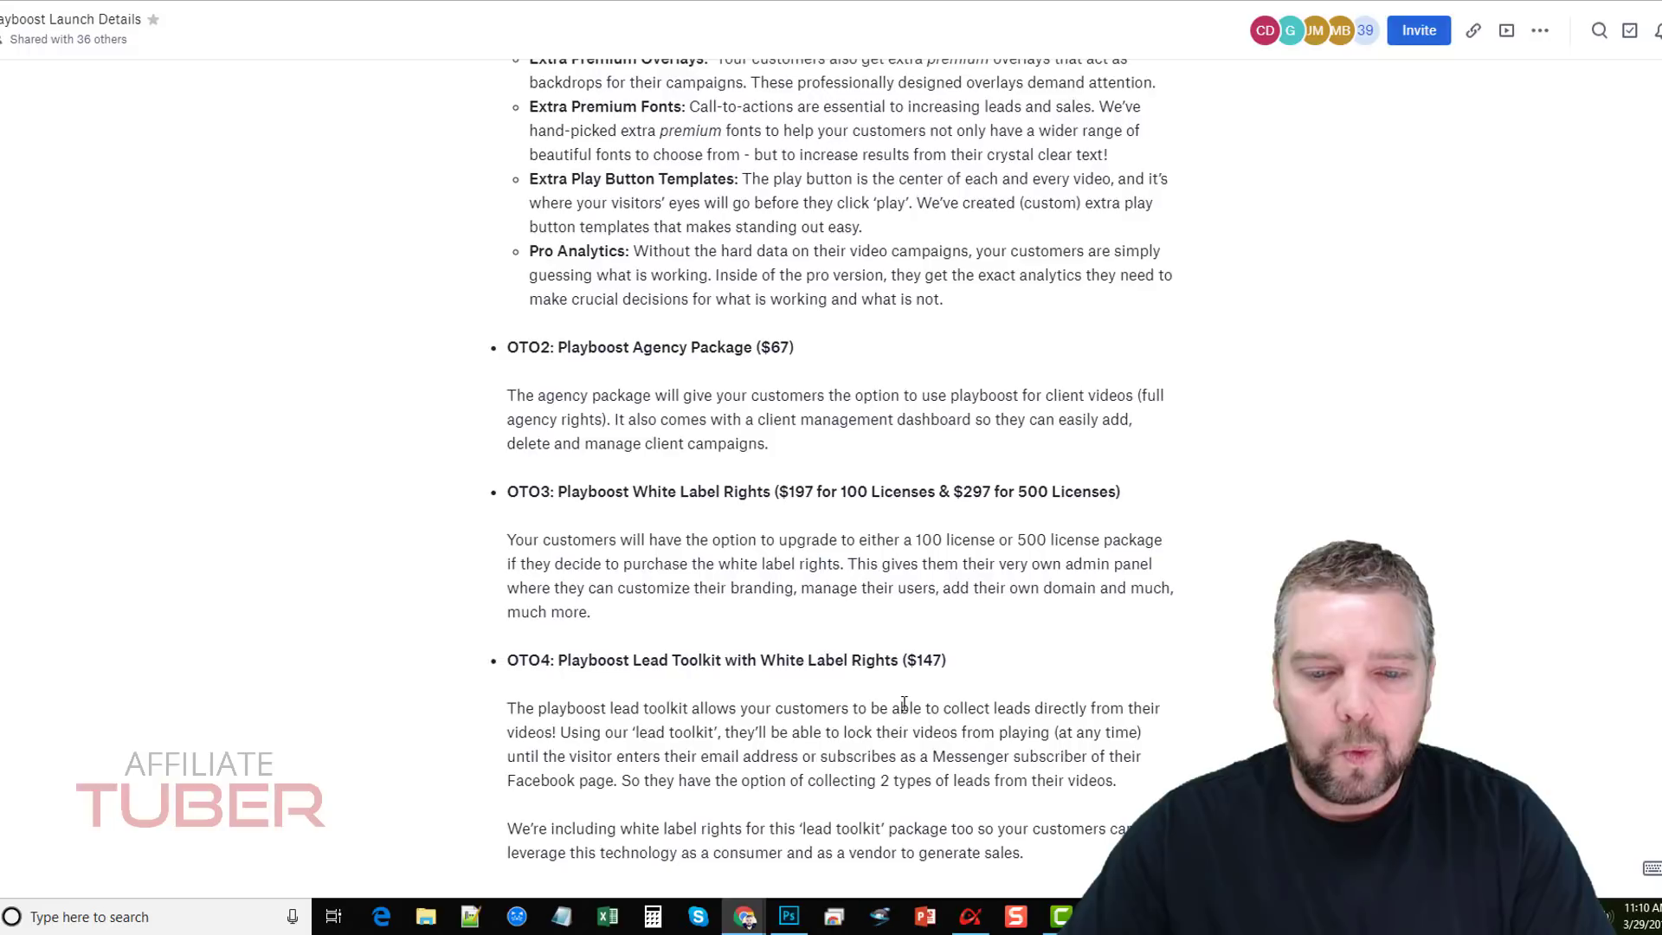
scroll(818, 688, up, 2)
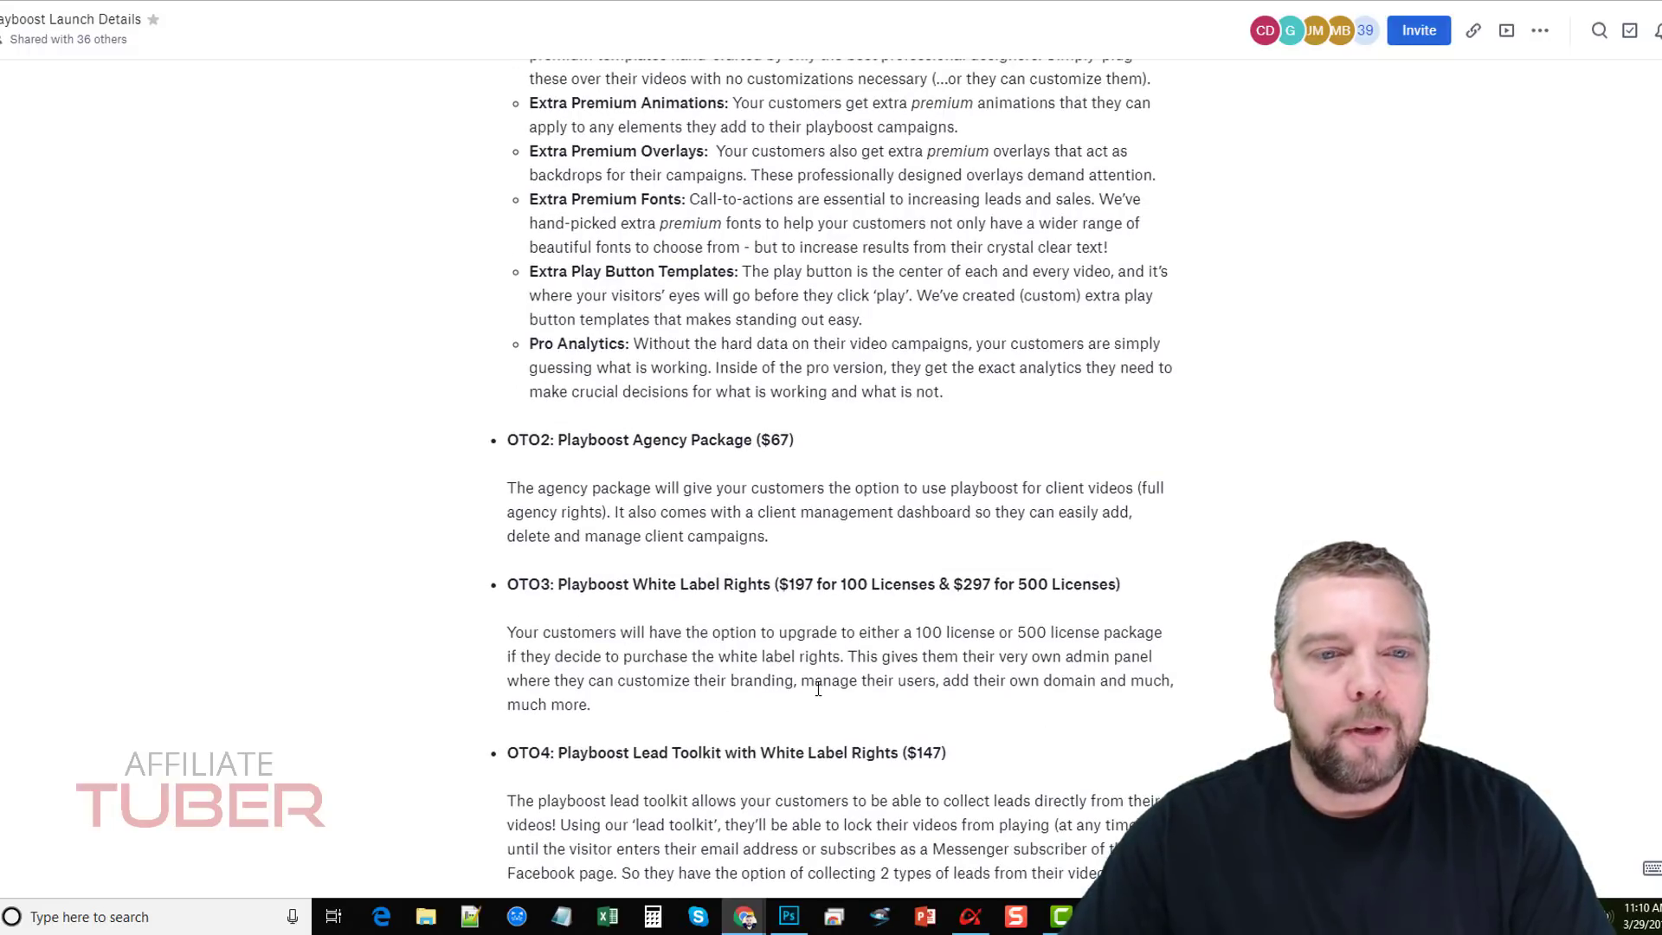
scroll(812, 667, up, 1)
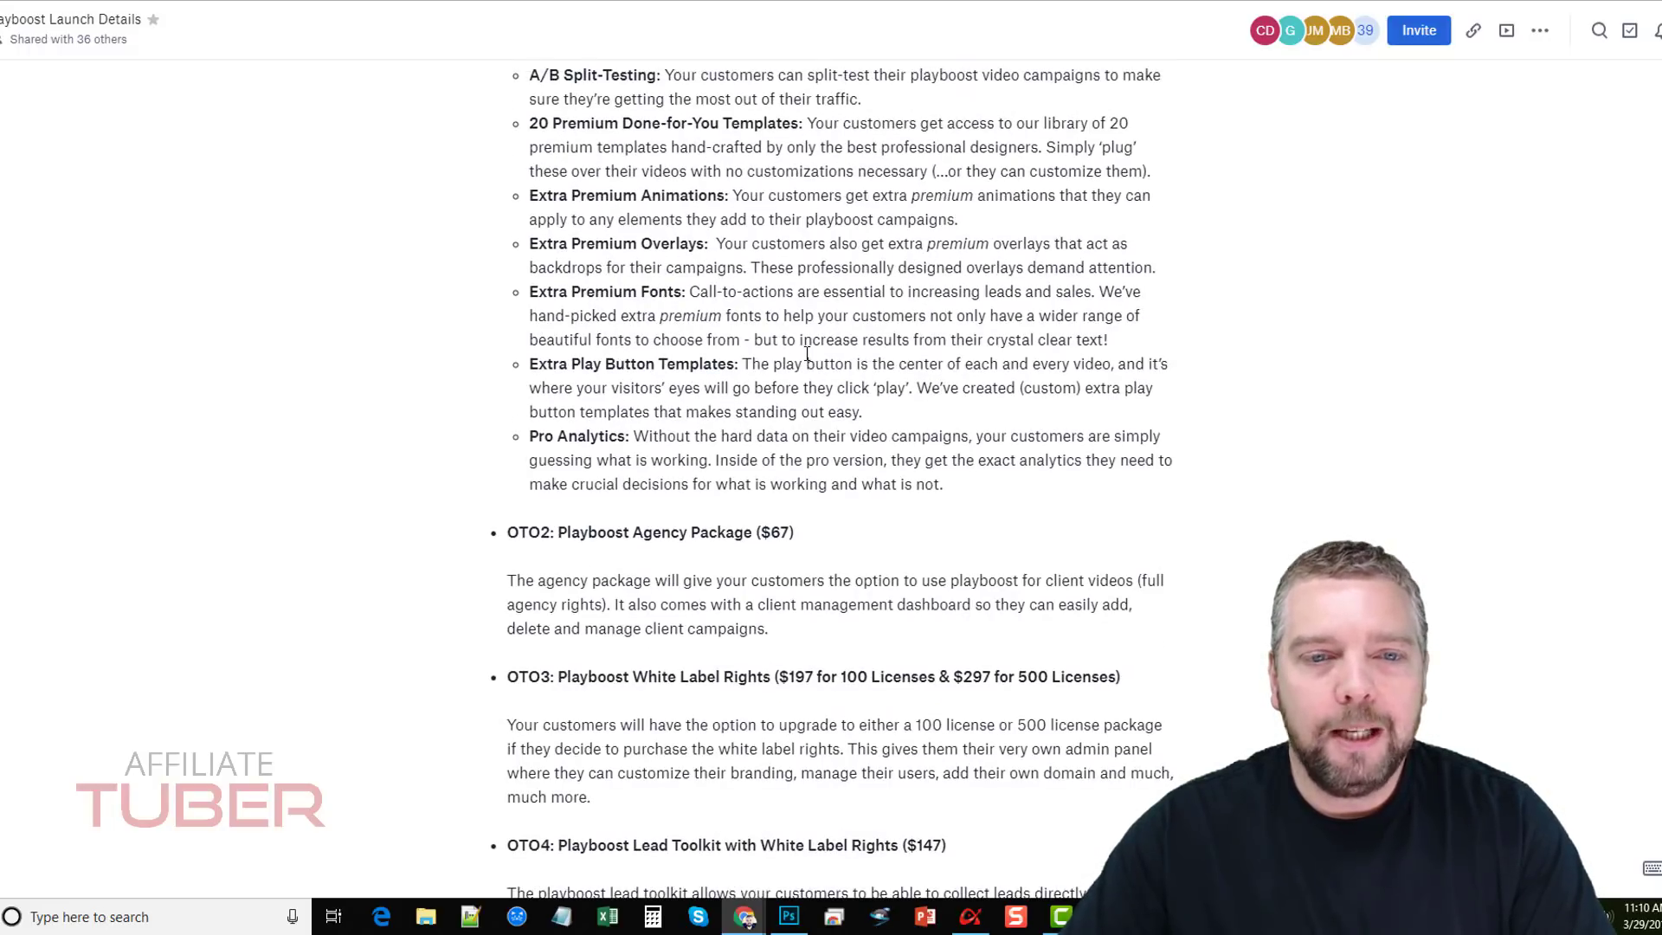